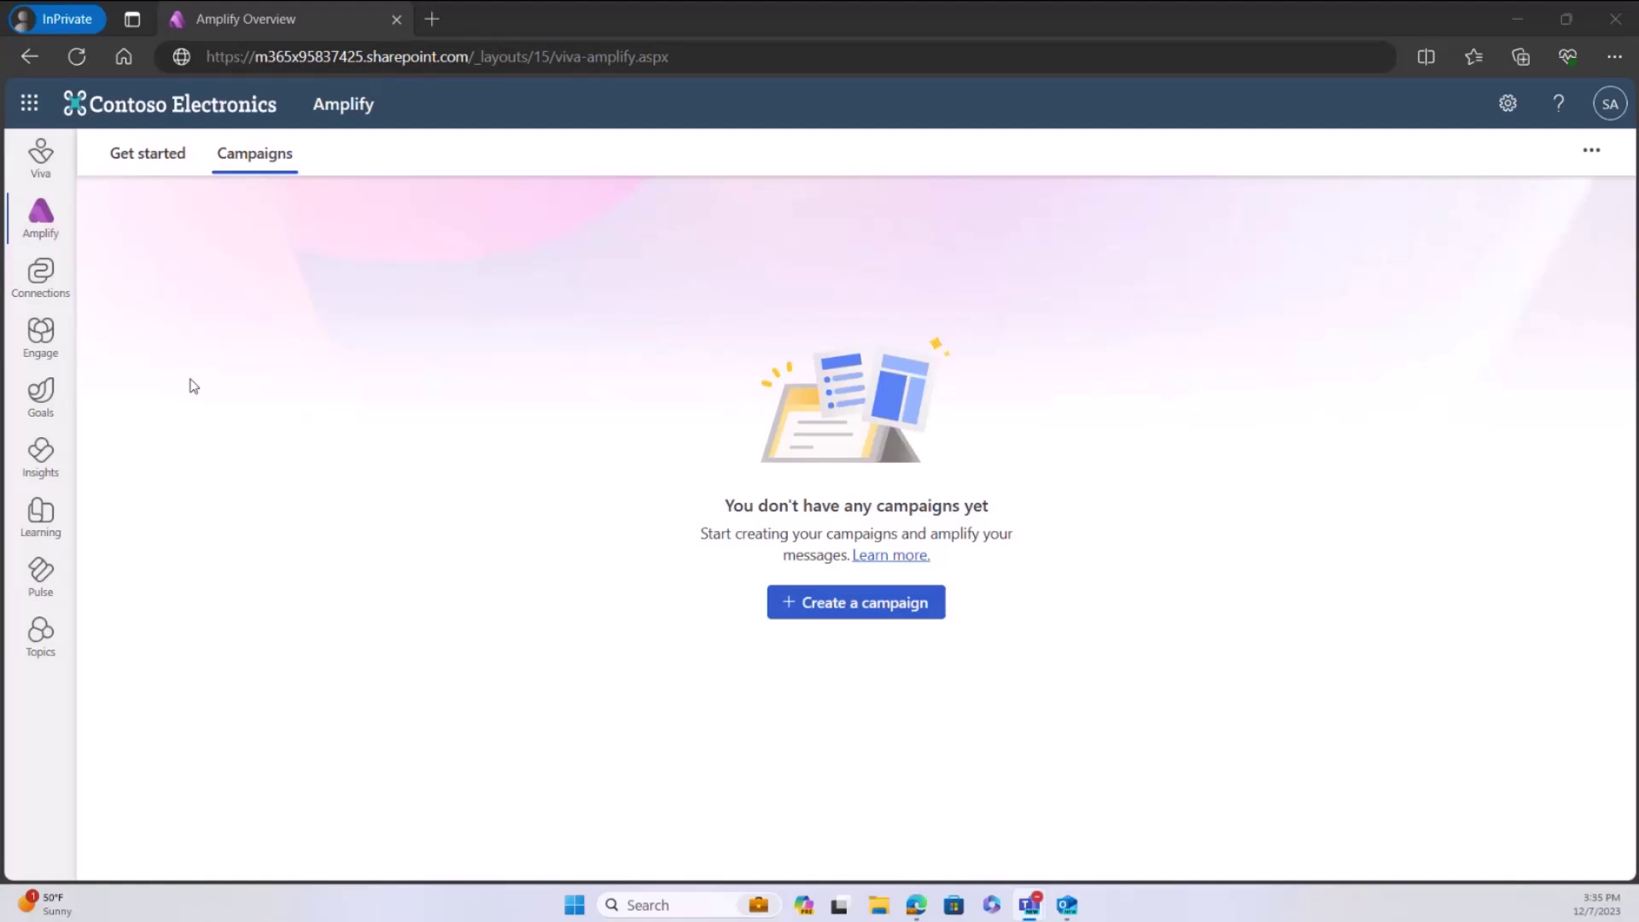
Step: Open Amplify from the full list of Microsoft 365 apps
click(31, 103)
click(31, 103)
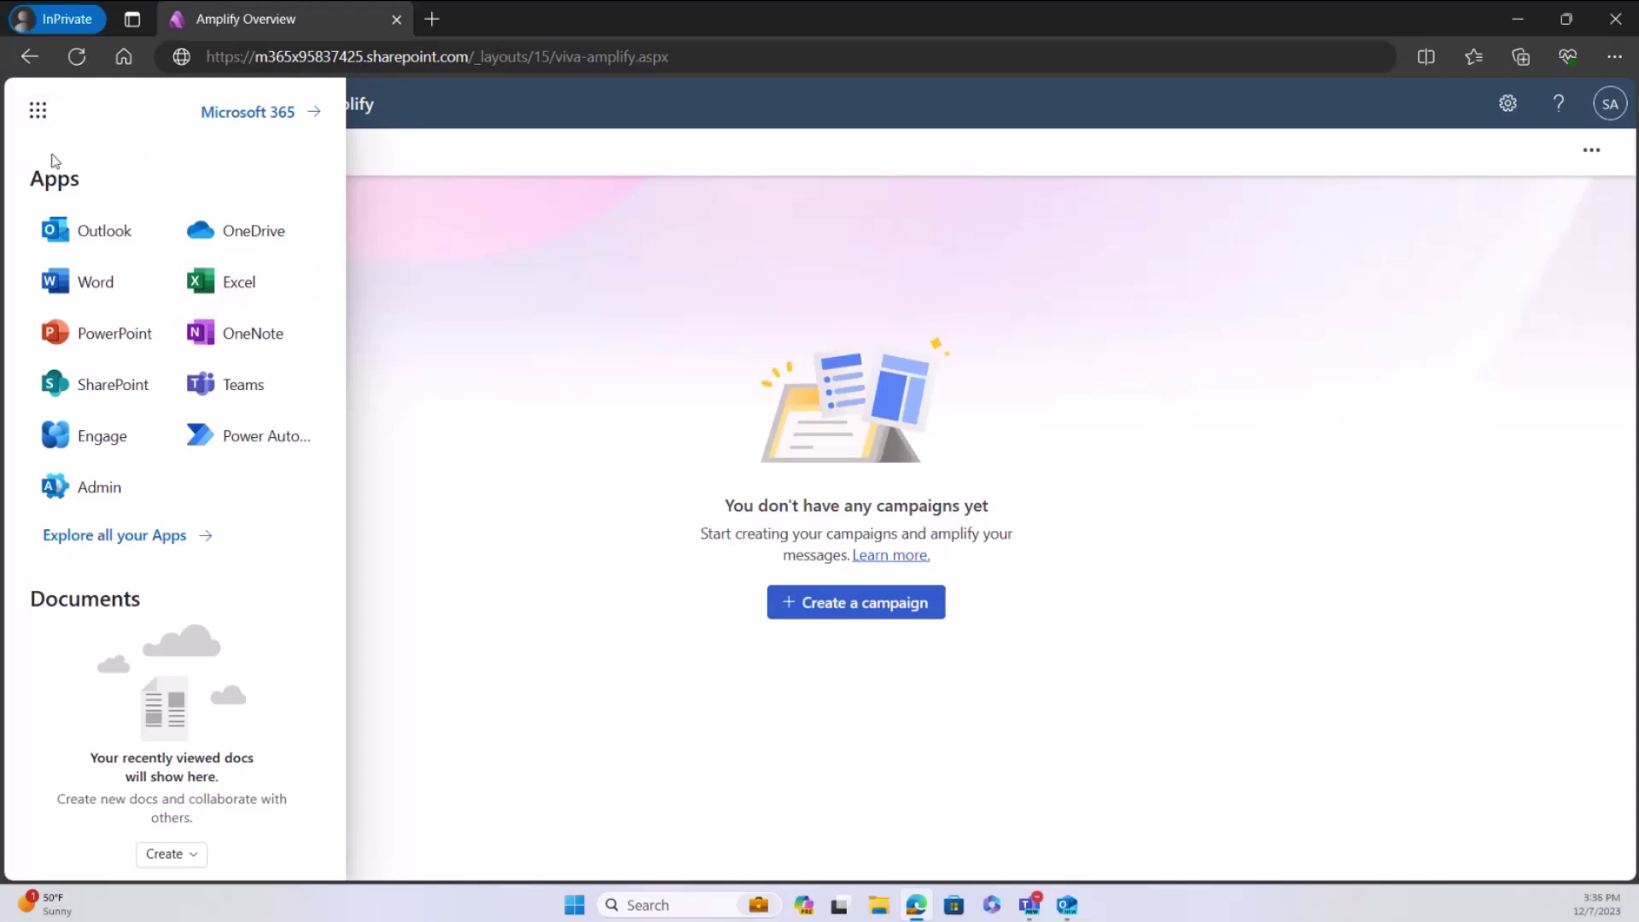
click(153, 543)
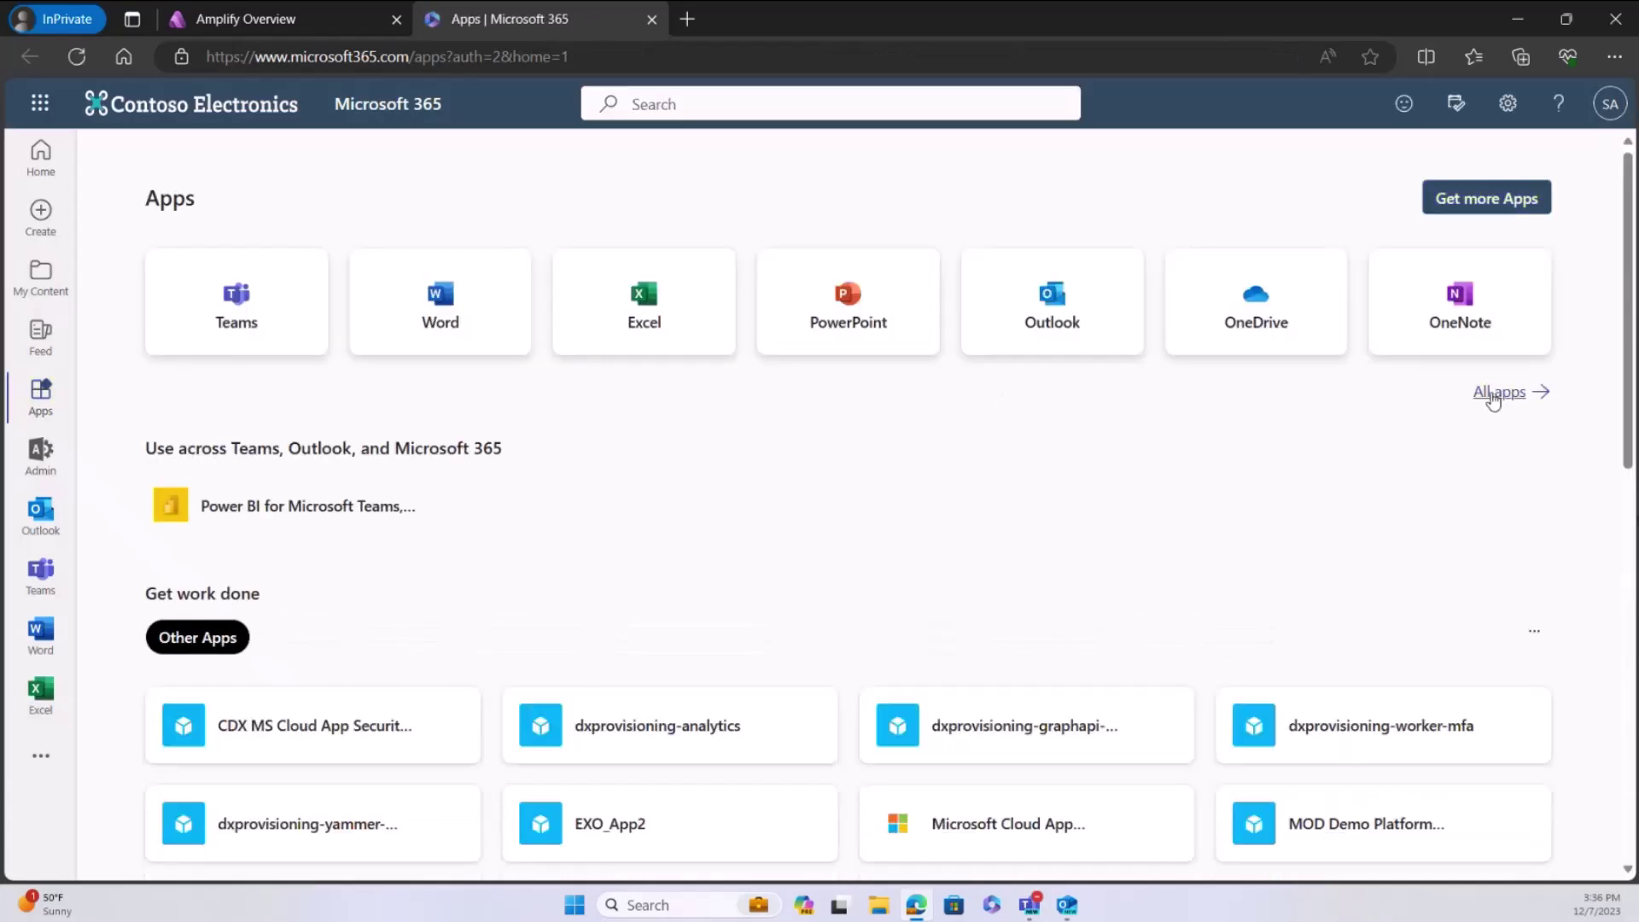
click(1492, 394)
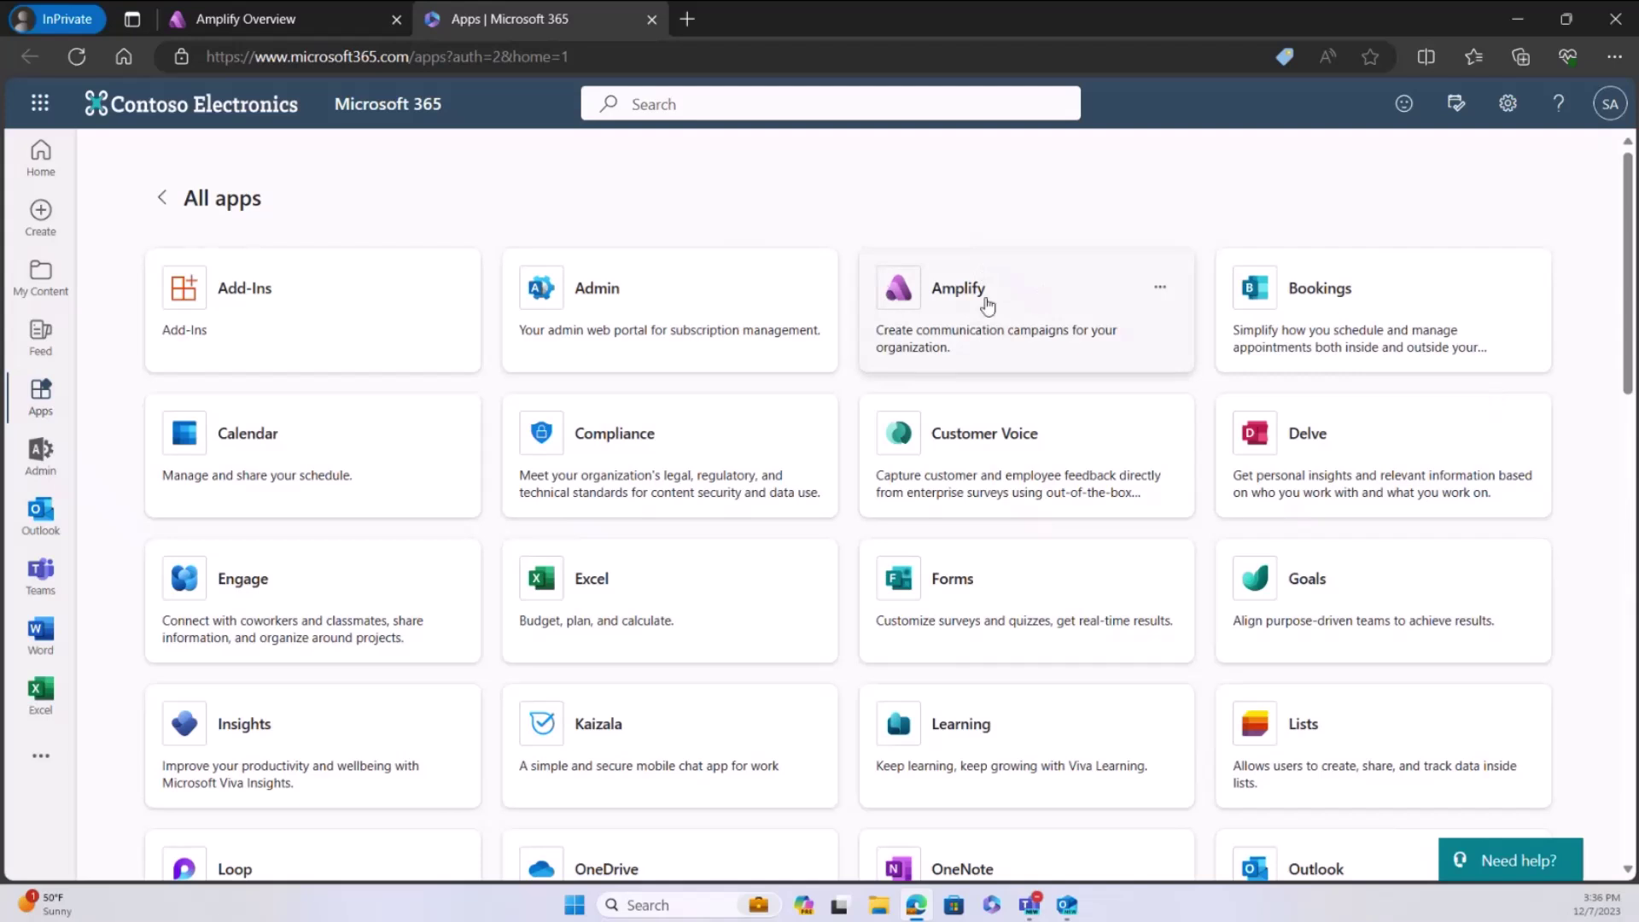
click(987, 304)
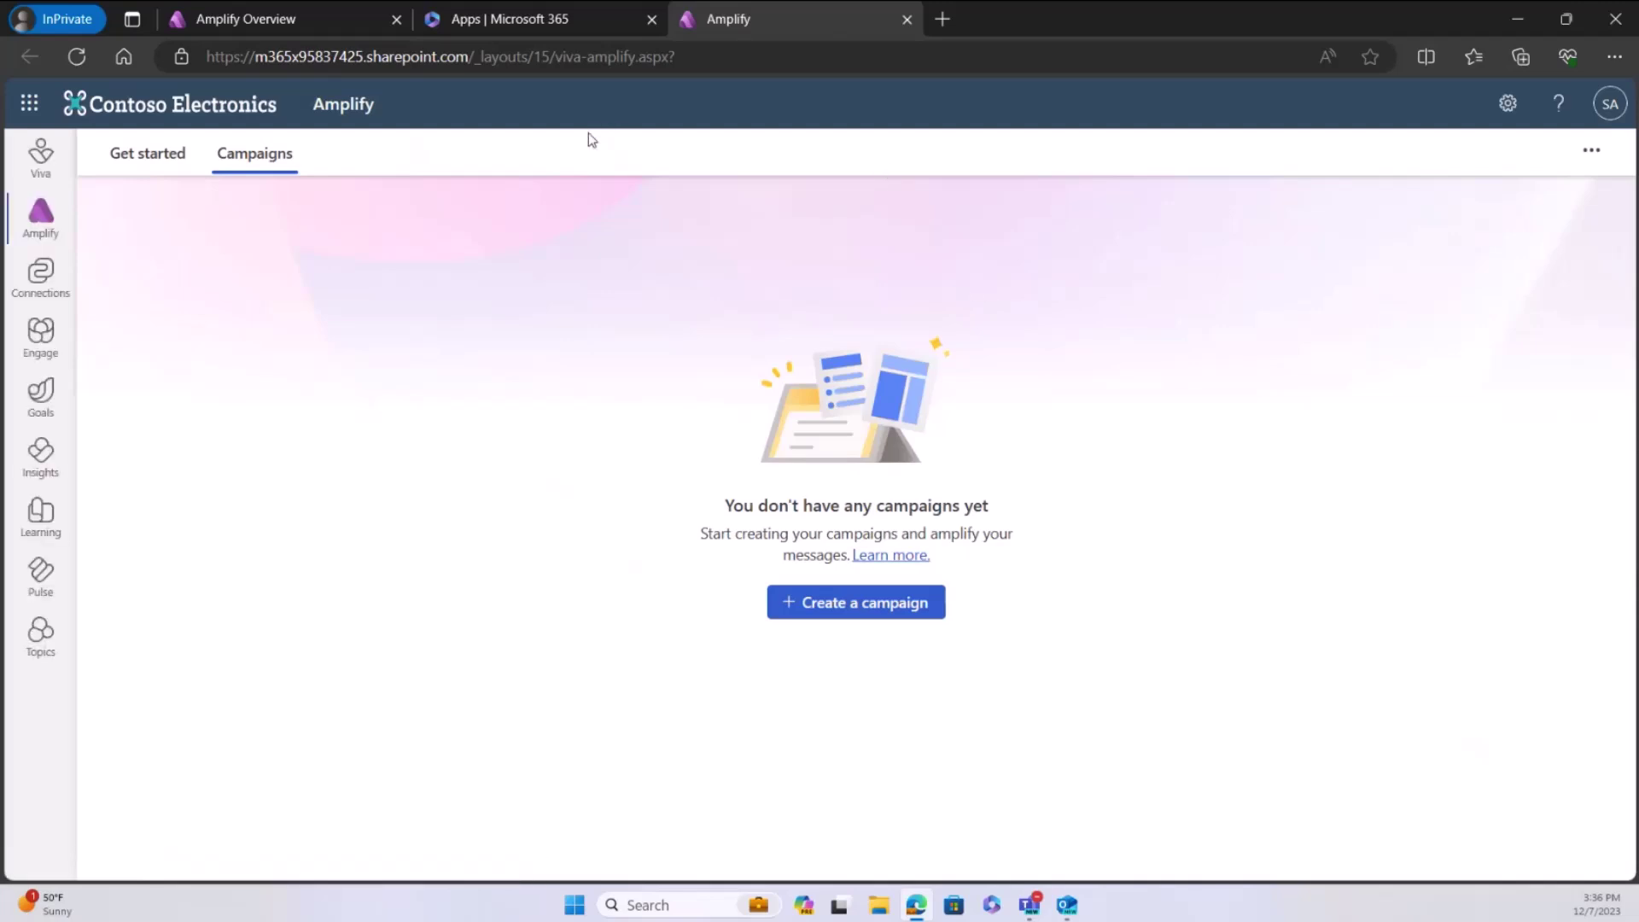
Step: Examine the Amplify page's web address, especially the path after the SharePoint domain
click(692, 57)
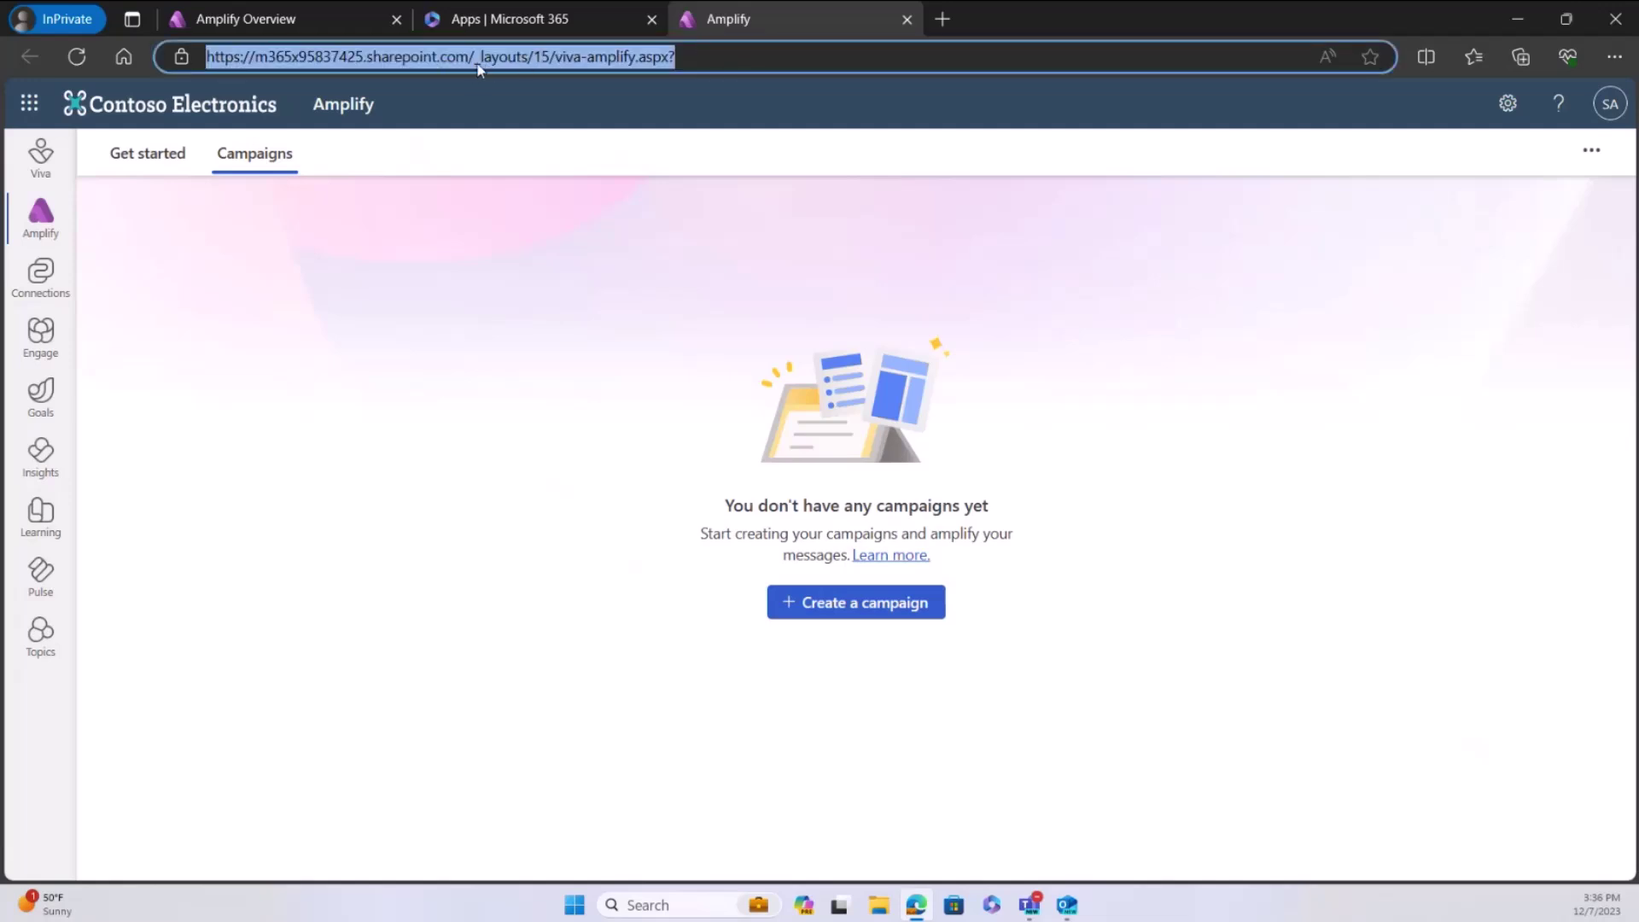
drag(468, 56, 700, 52)
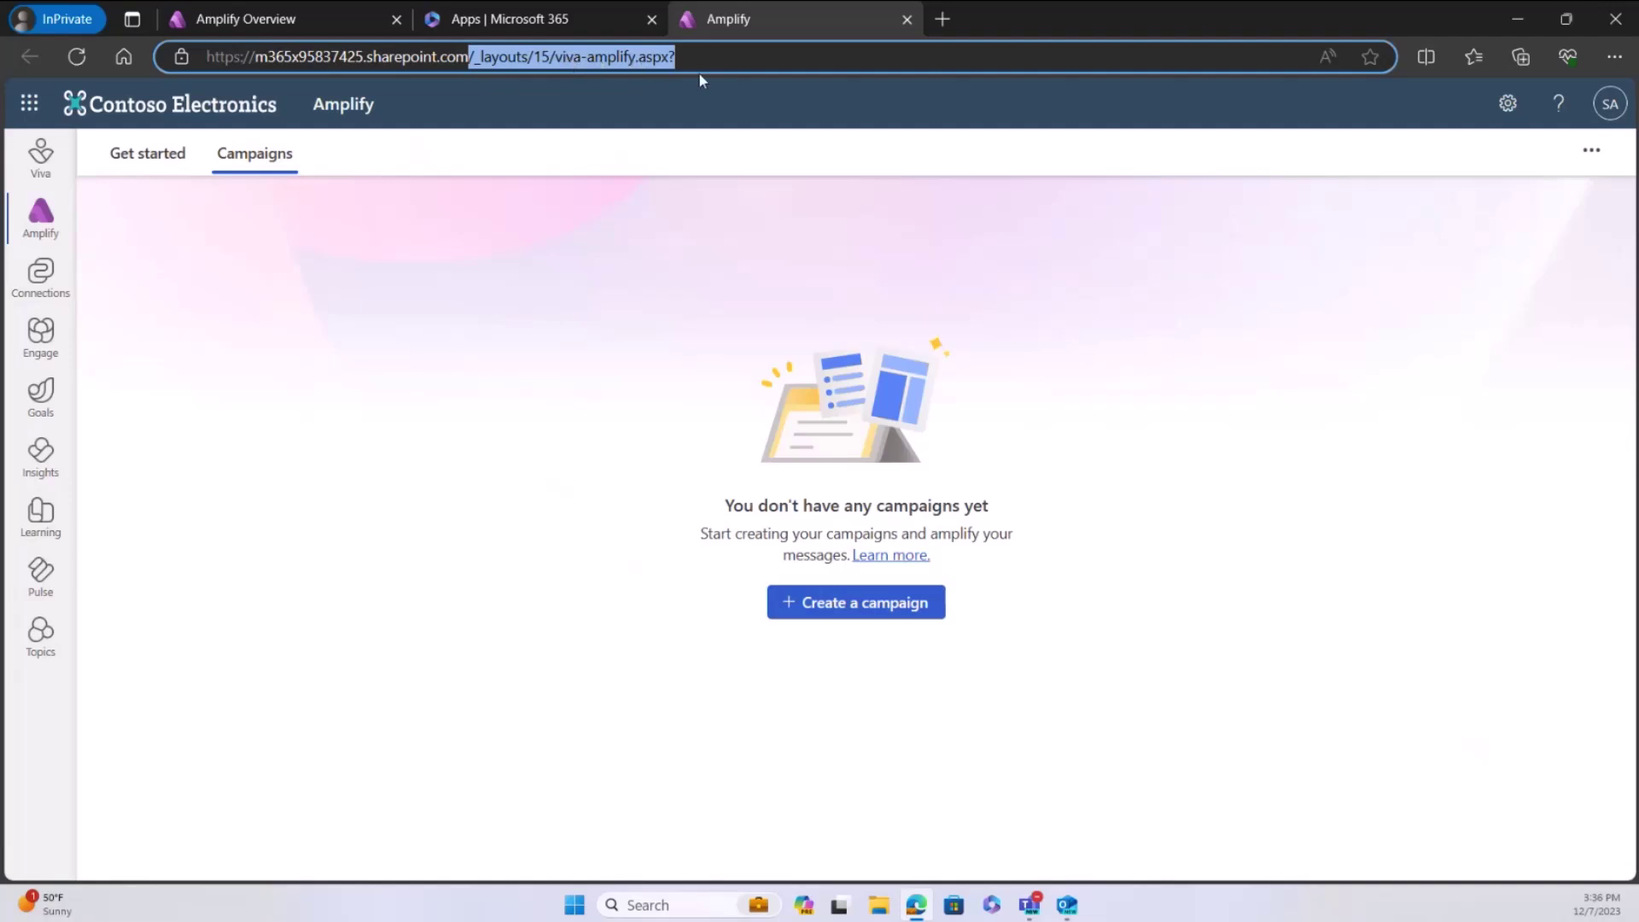
click(1033, 320)
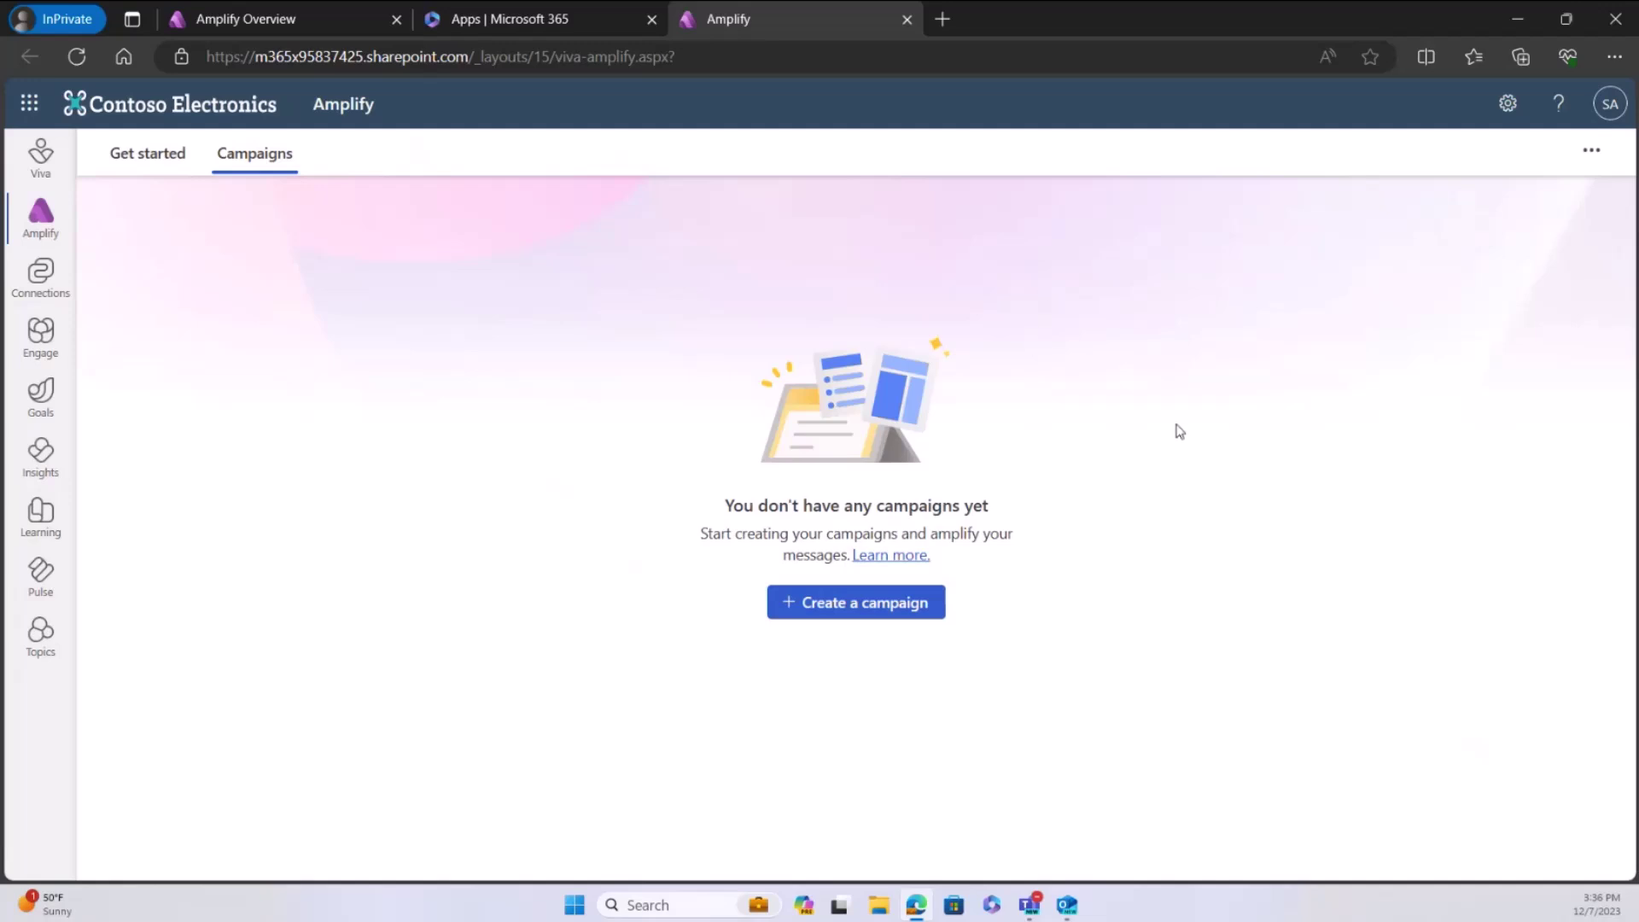
Step: Review Amplify's Get started page, including its campaign management, publishing and reporting cards
click(158, 171)
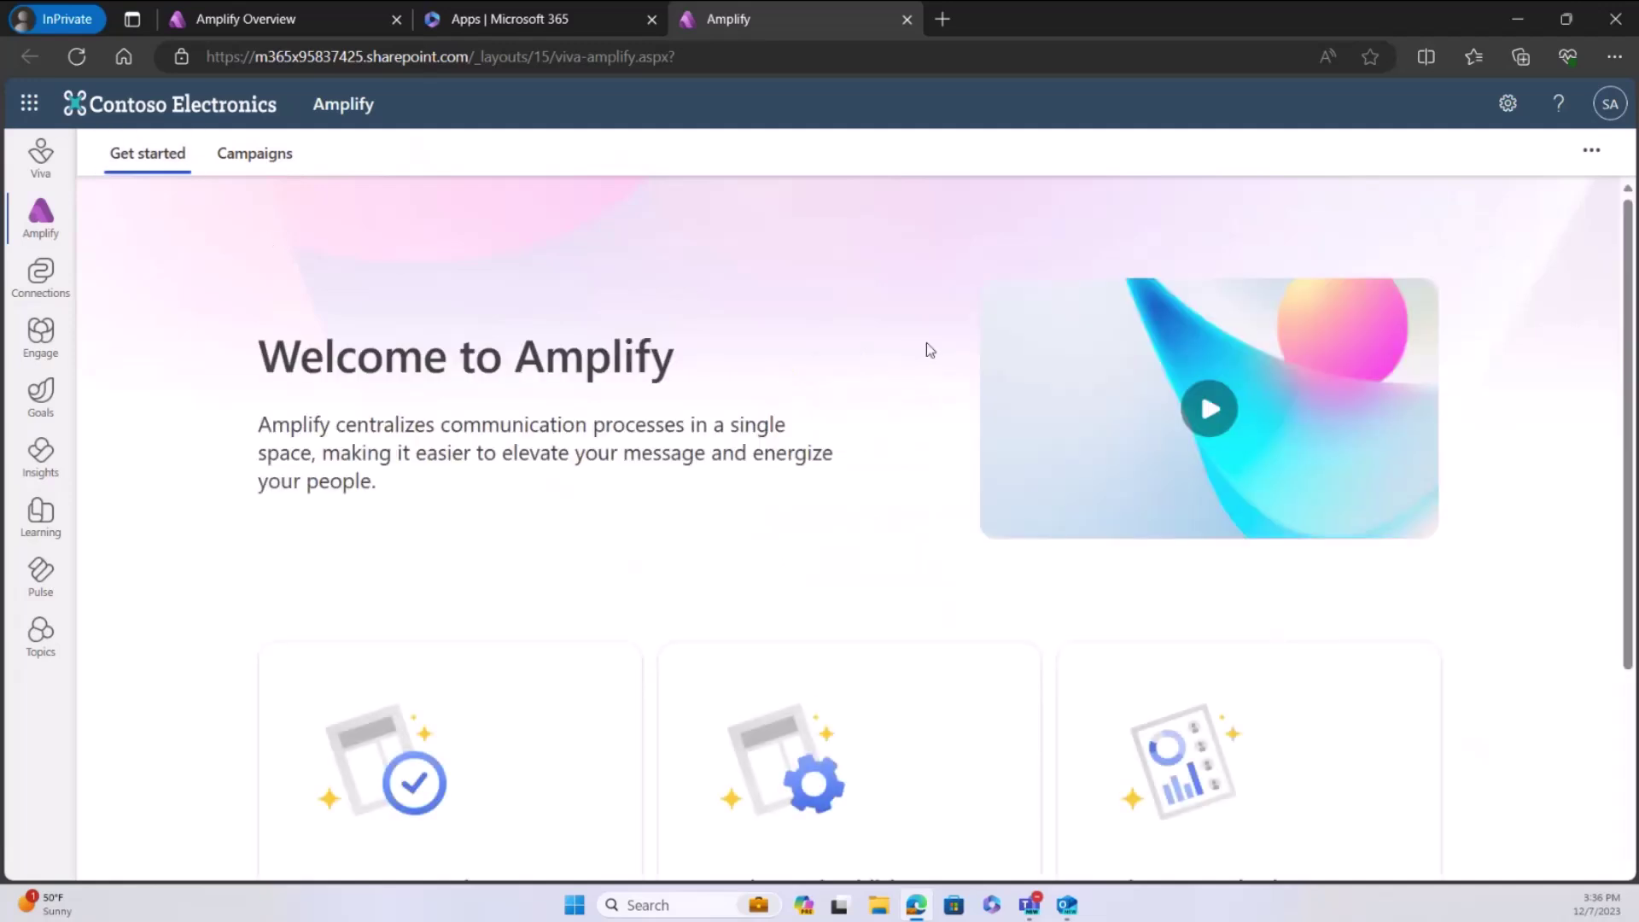
scroll(931, 351, down, 3)
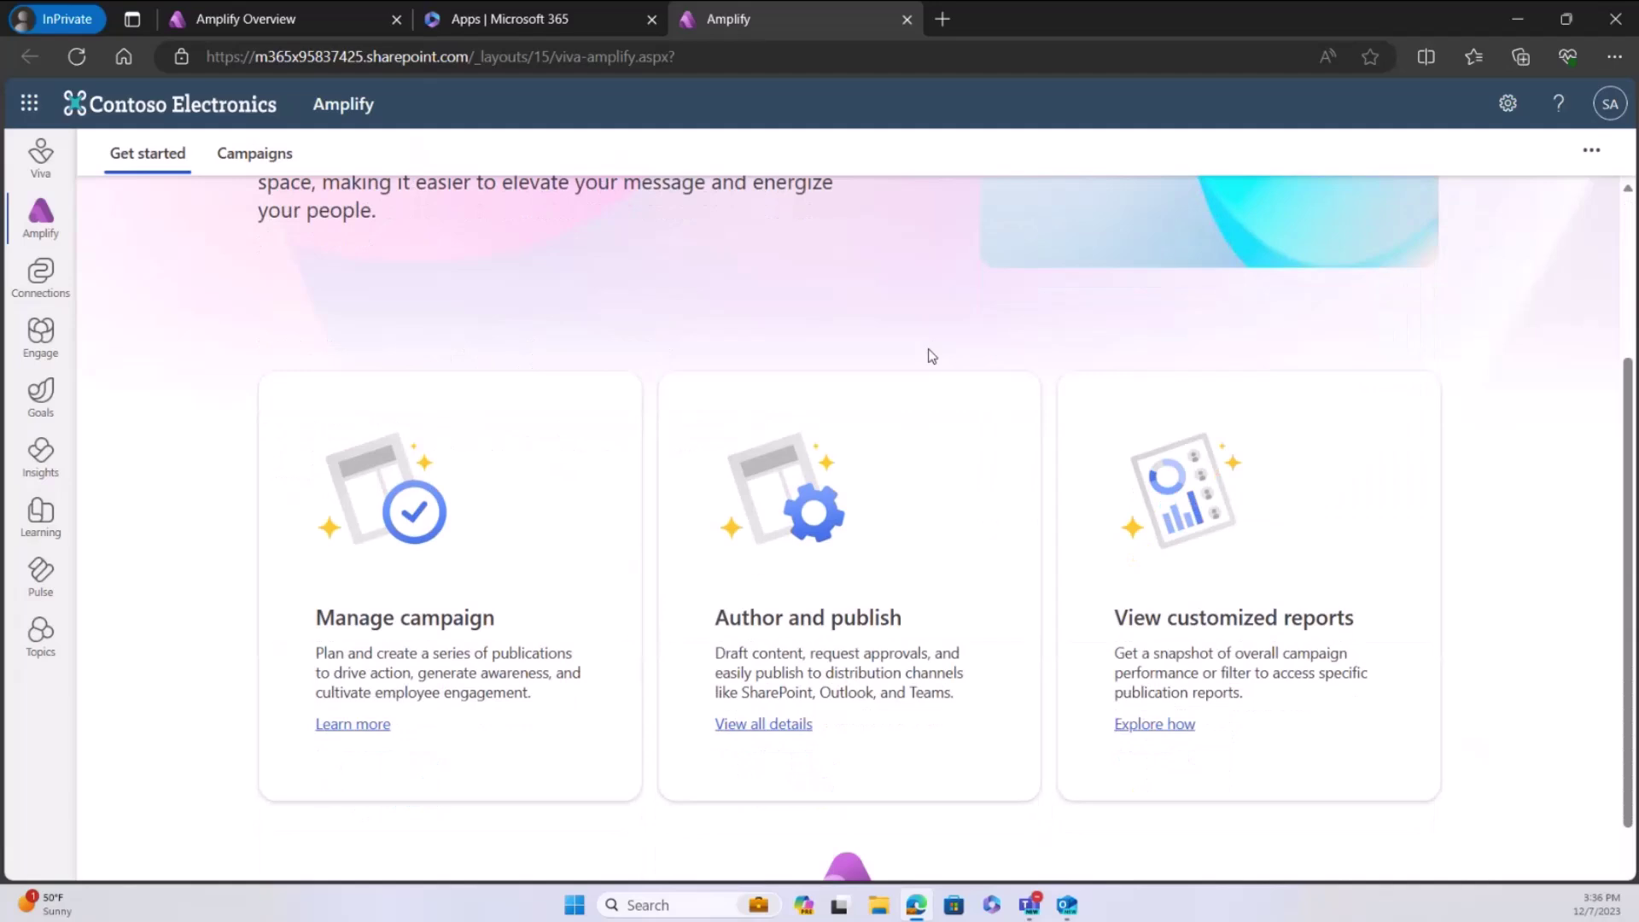
scroll(932, 356, up, 3)
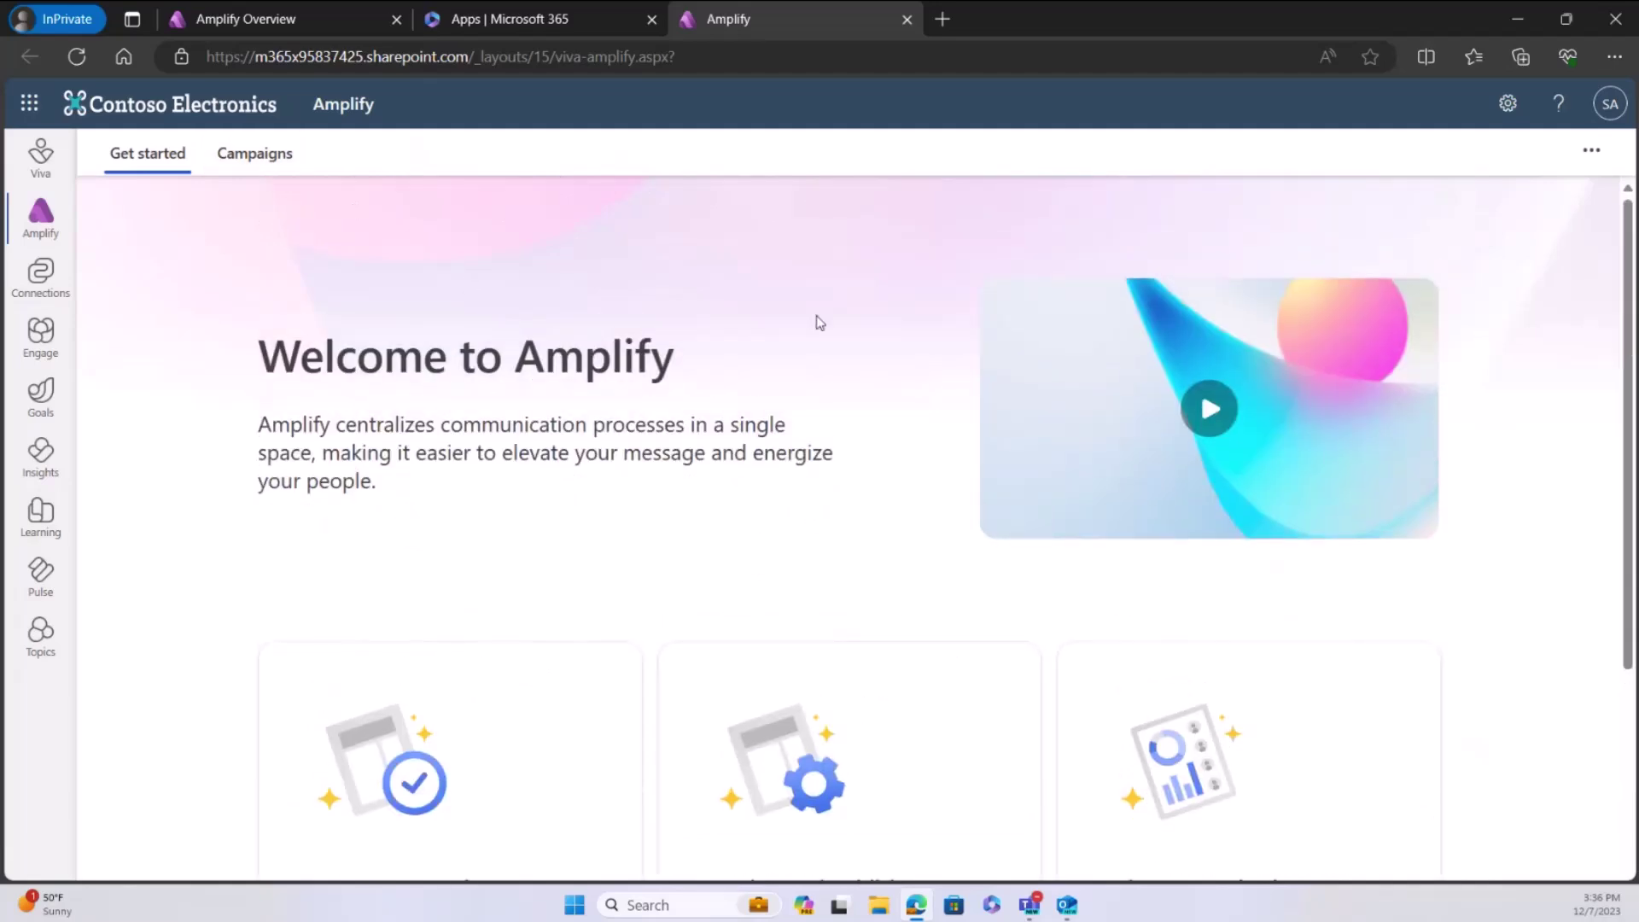
scroll(832, 324, down, 3)
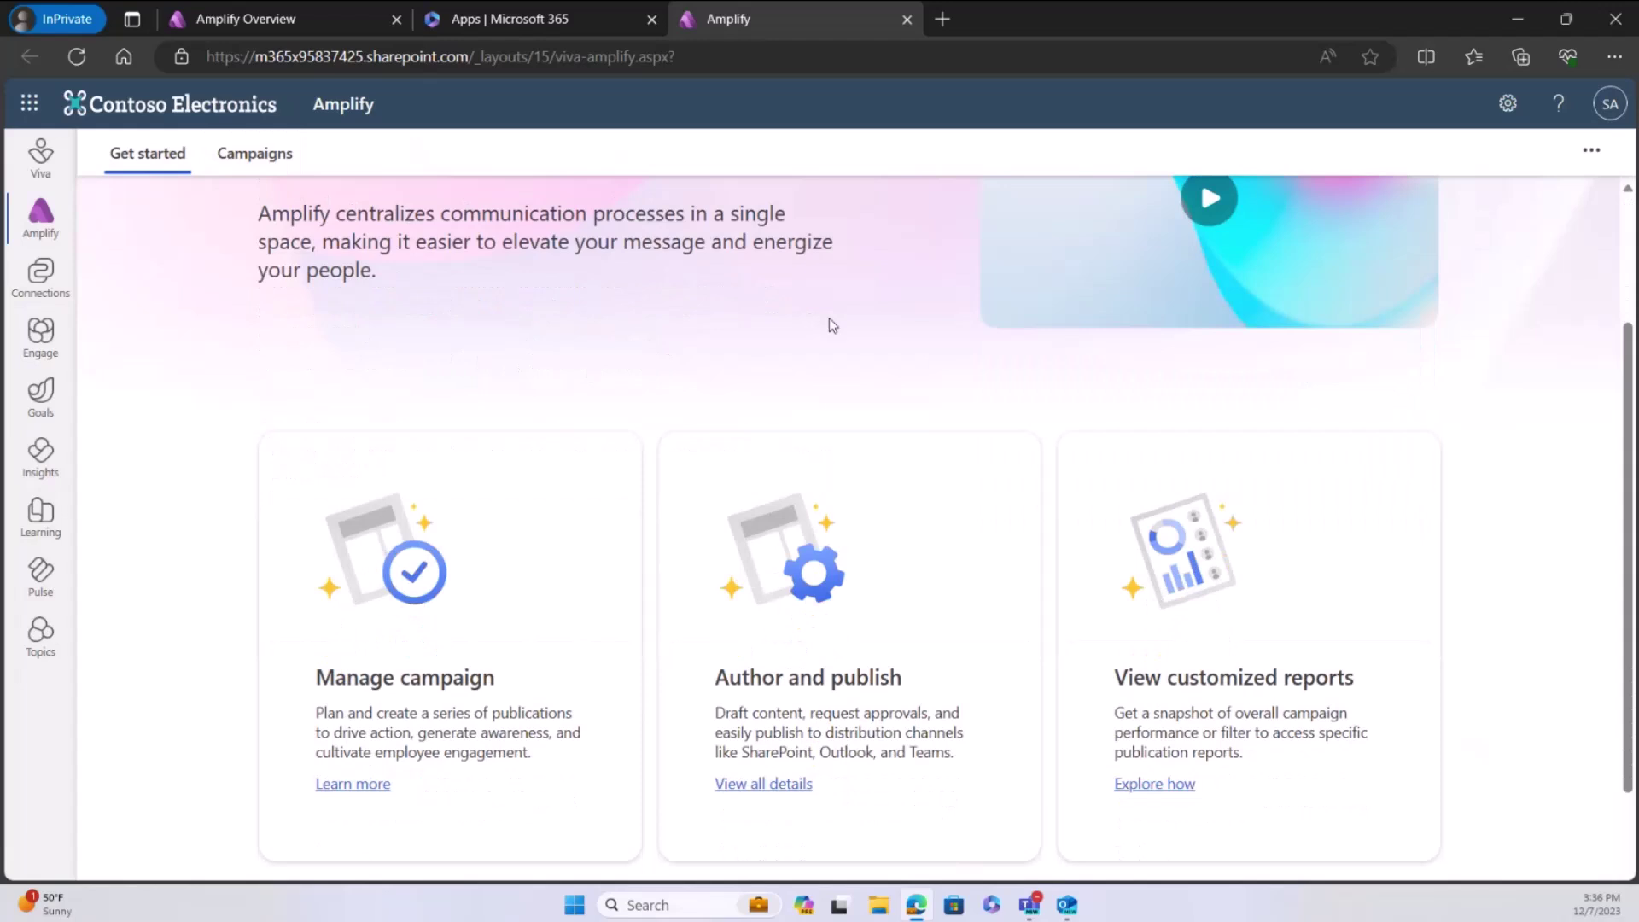
Step: Start a new campaign named "Giving Campaign" with the description "Annual Give Campaign"
click(249, 156)
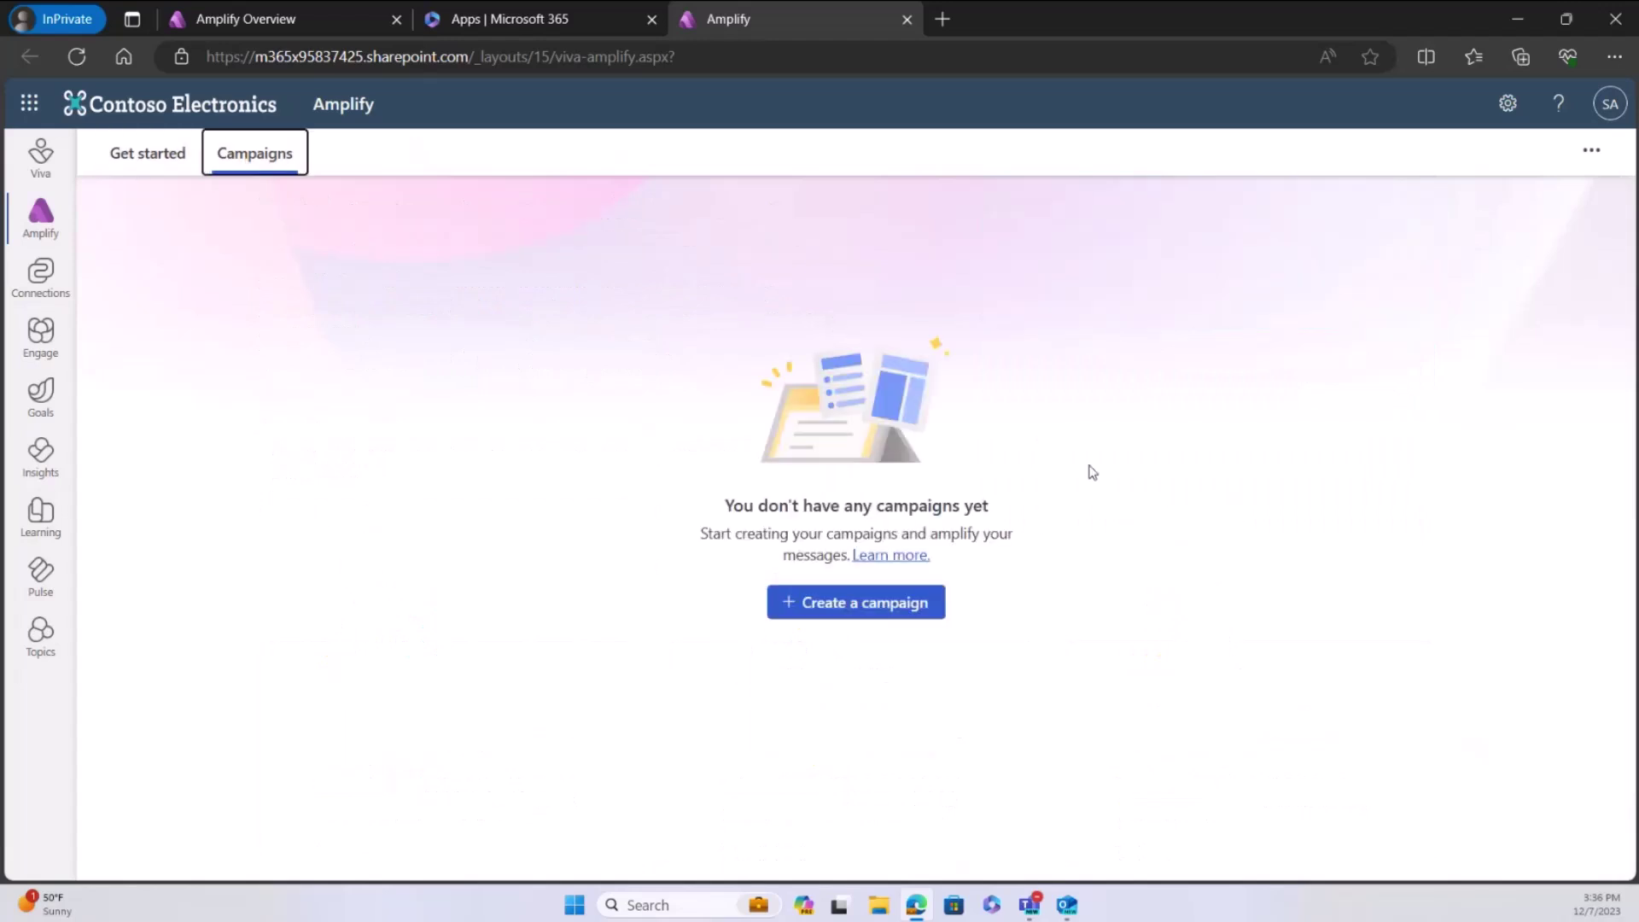
click(865, 606)
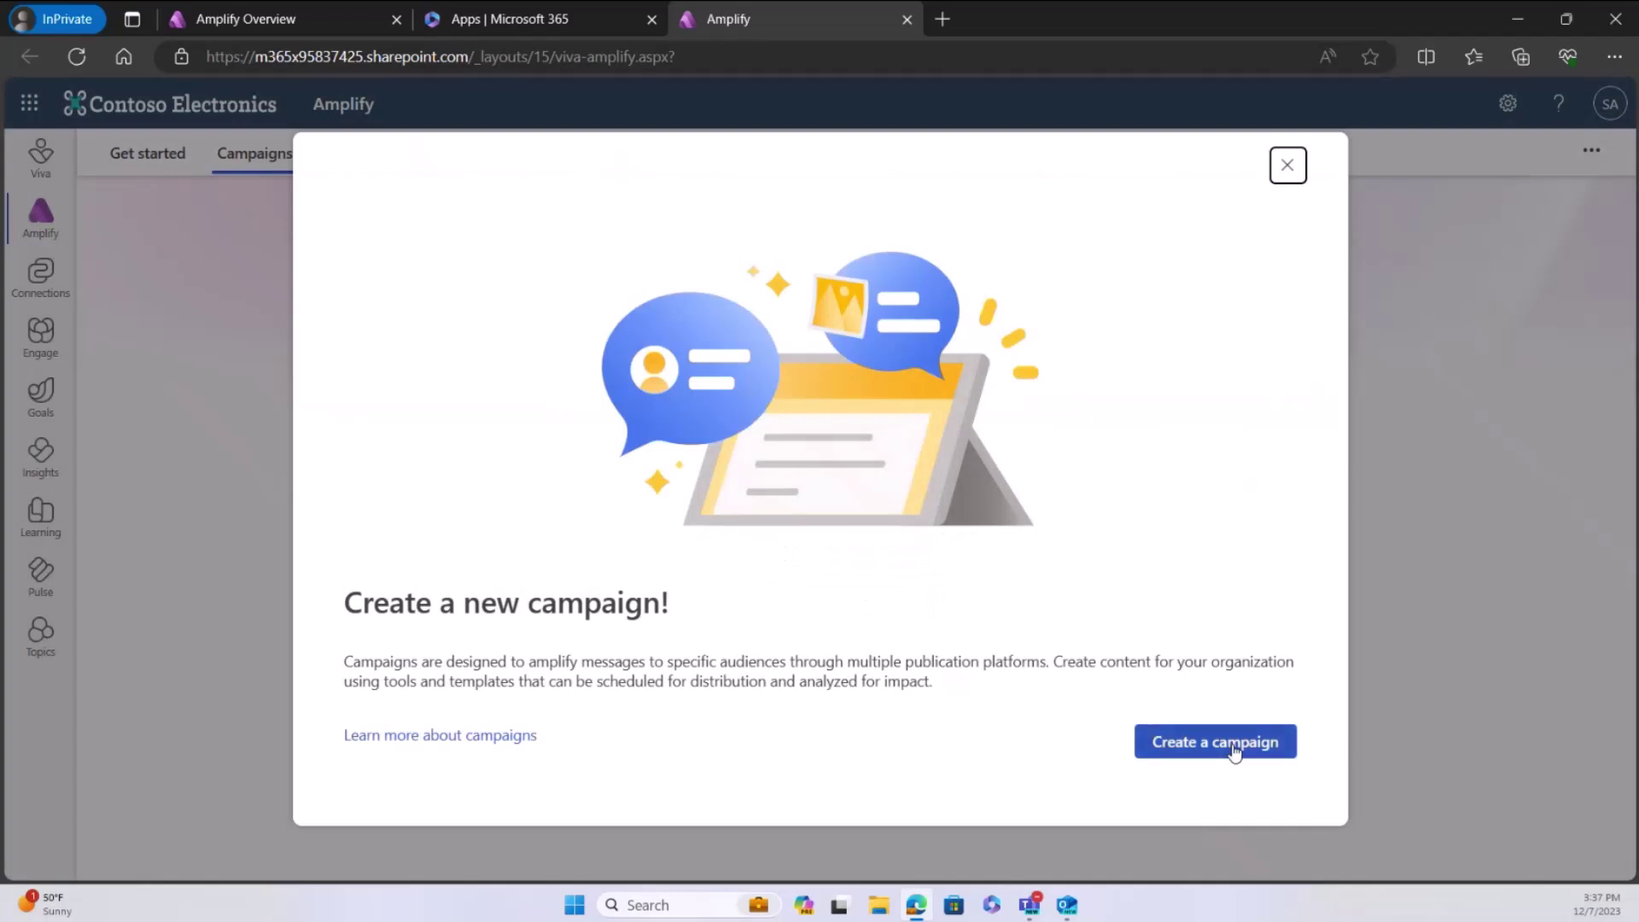
click(1233, 750)
click(852, 255)
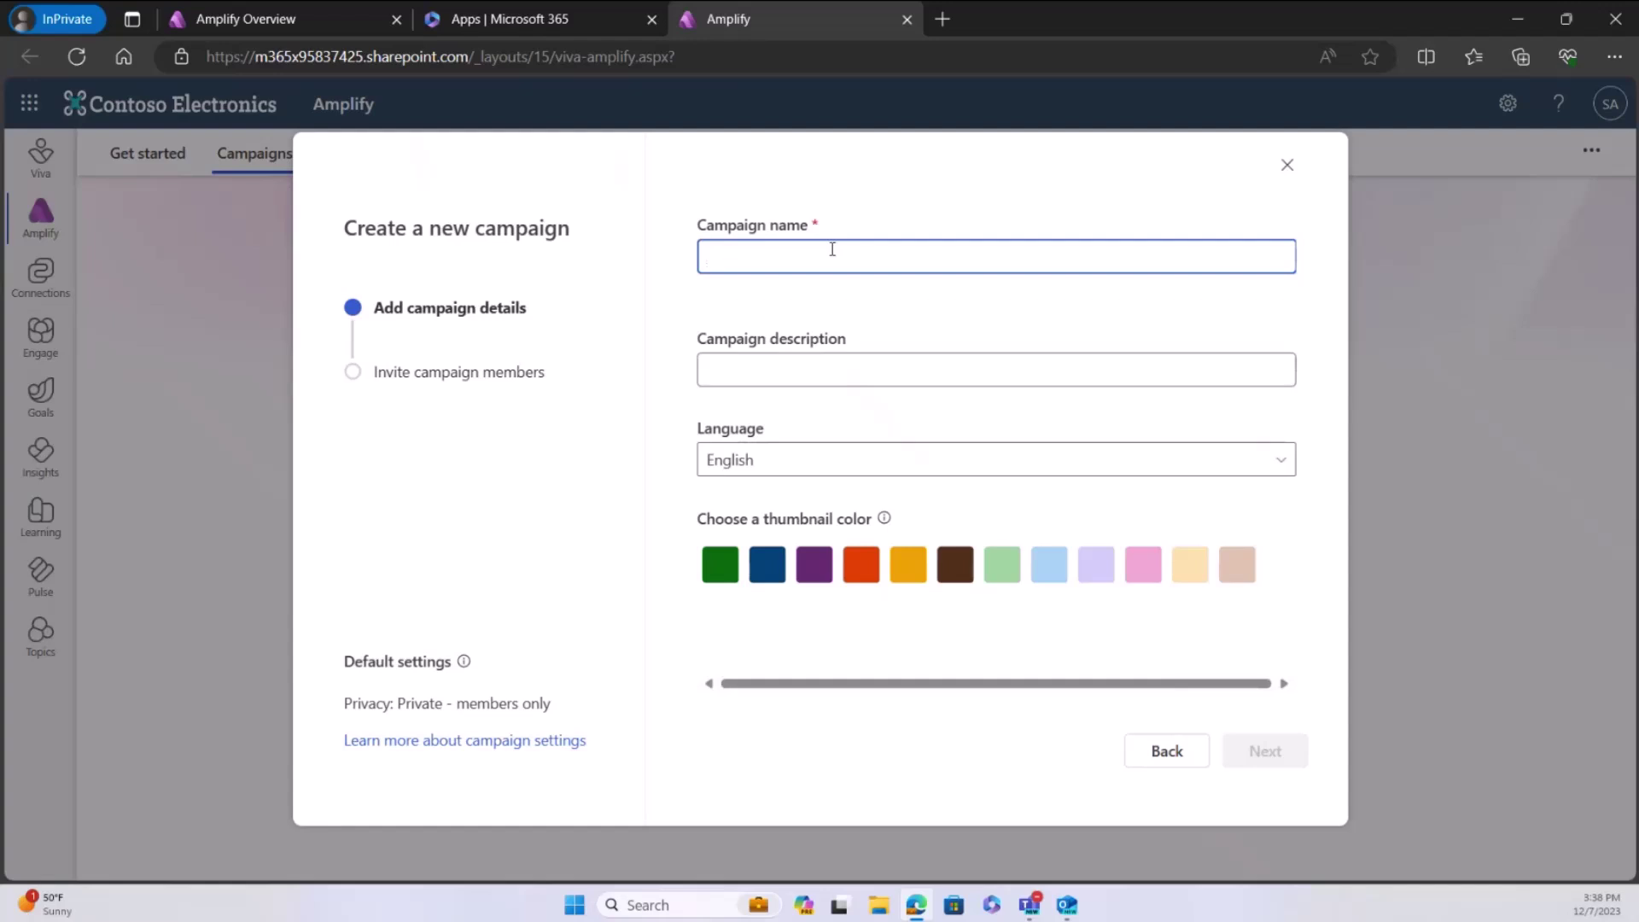
text(Give)
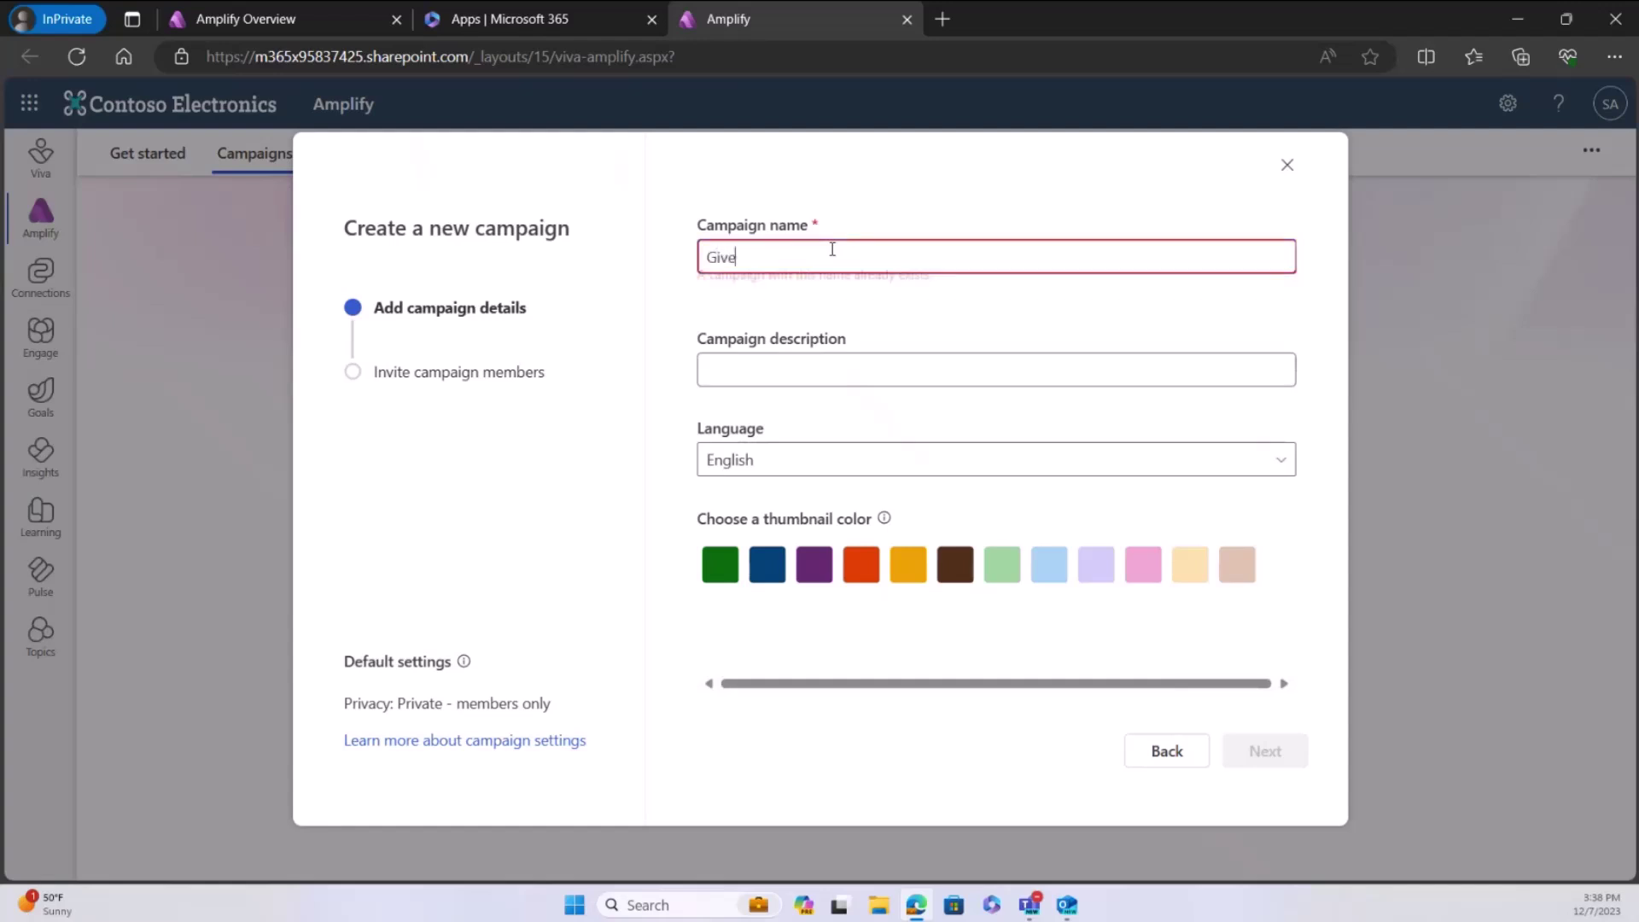
text( Campaign)
key(Tab)
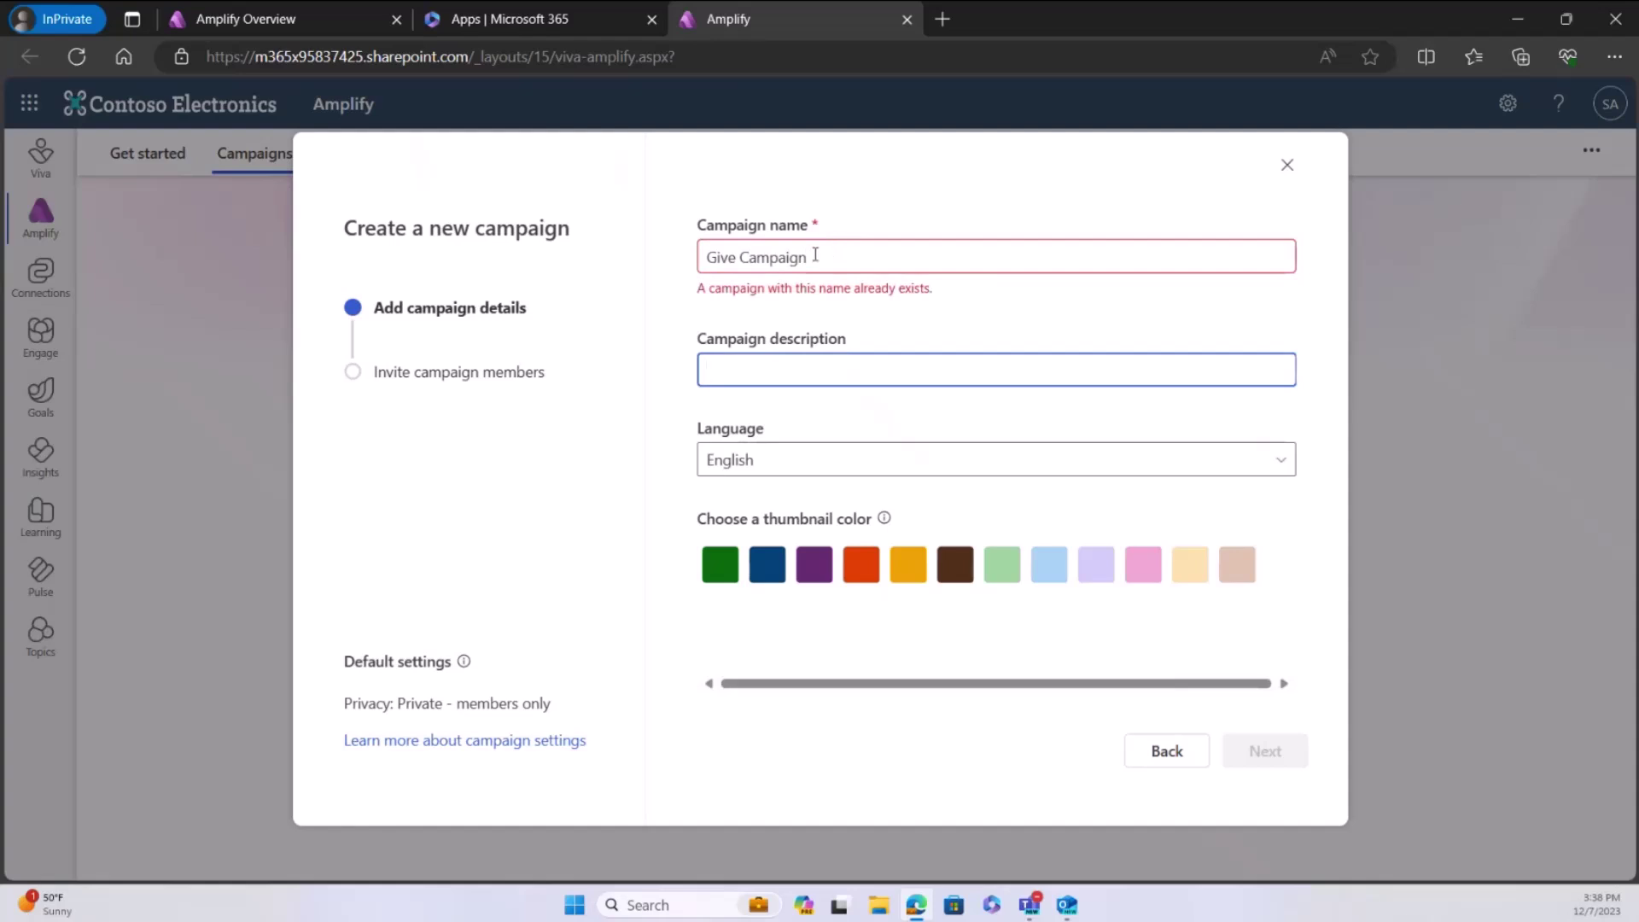
click(735, 259)
key(BackSpace)
text(ing)
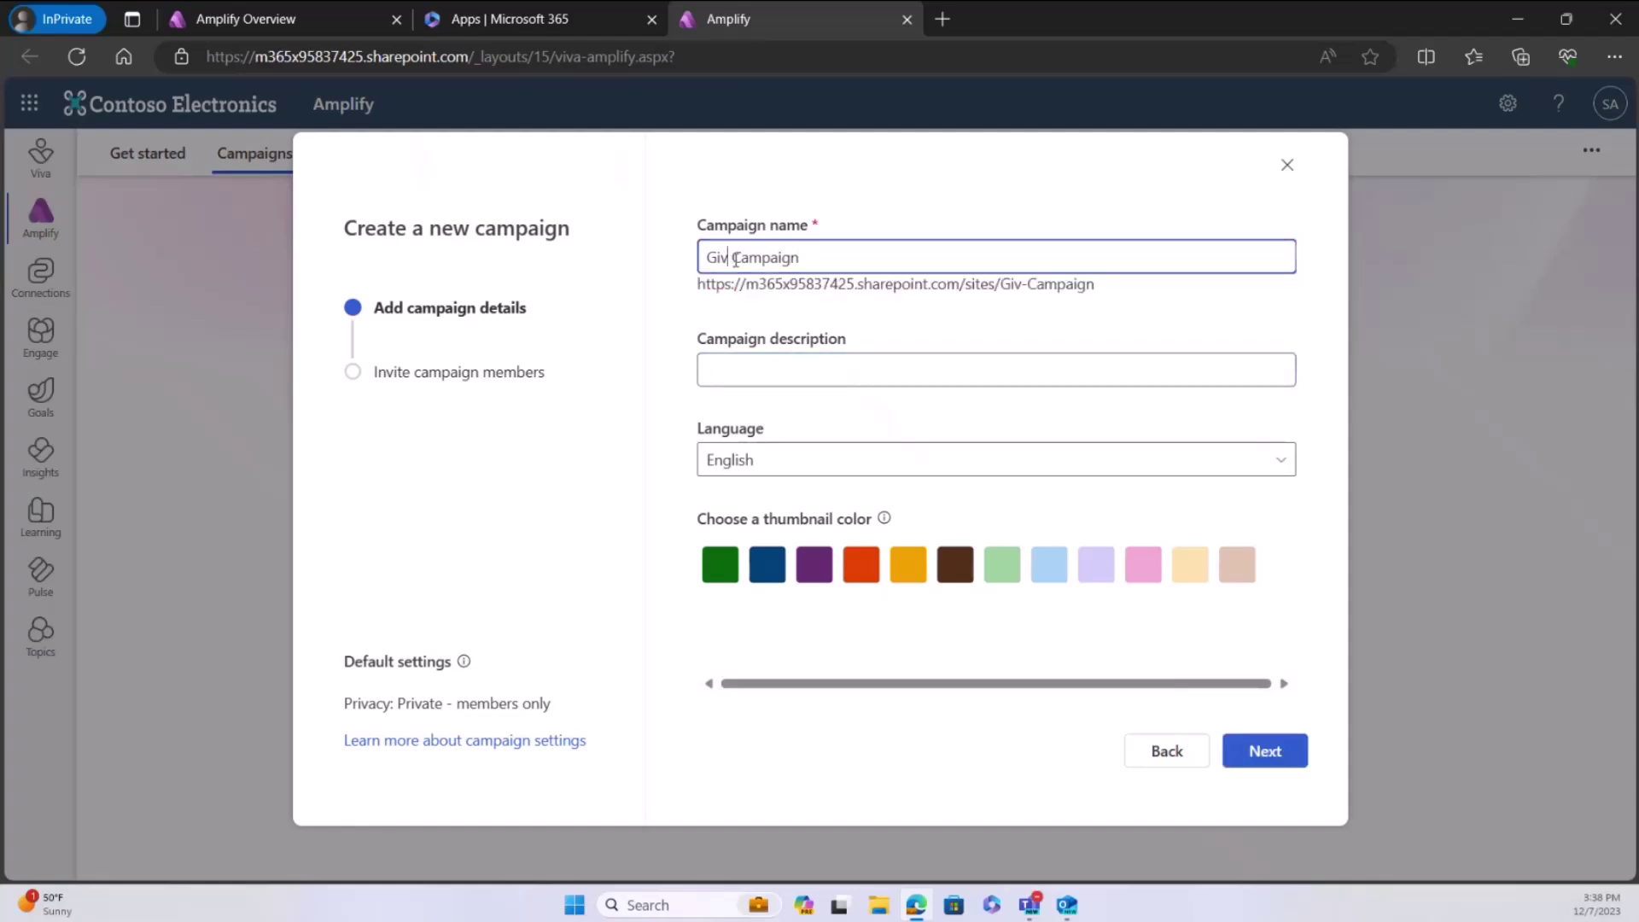
click(758, 372)
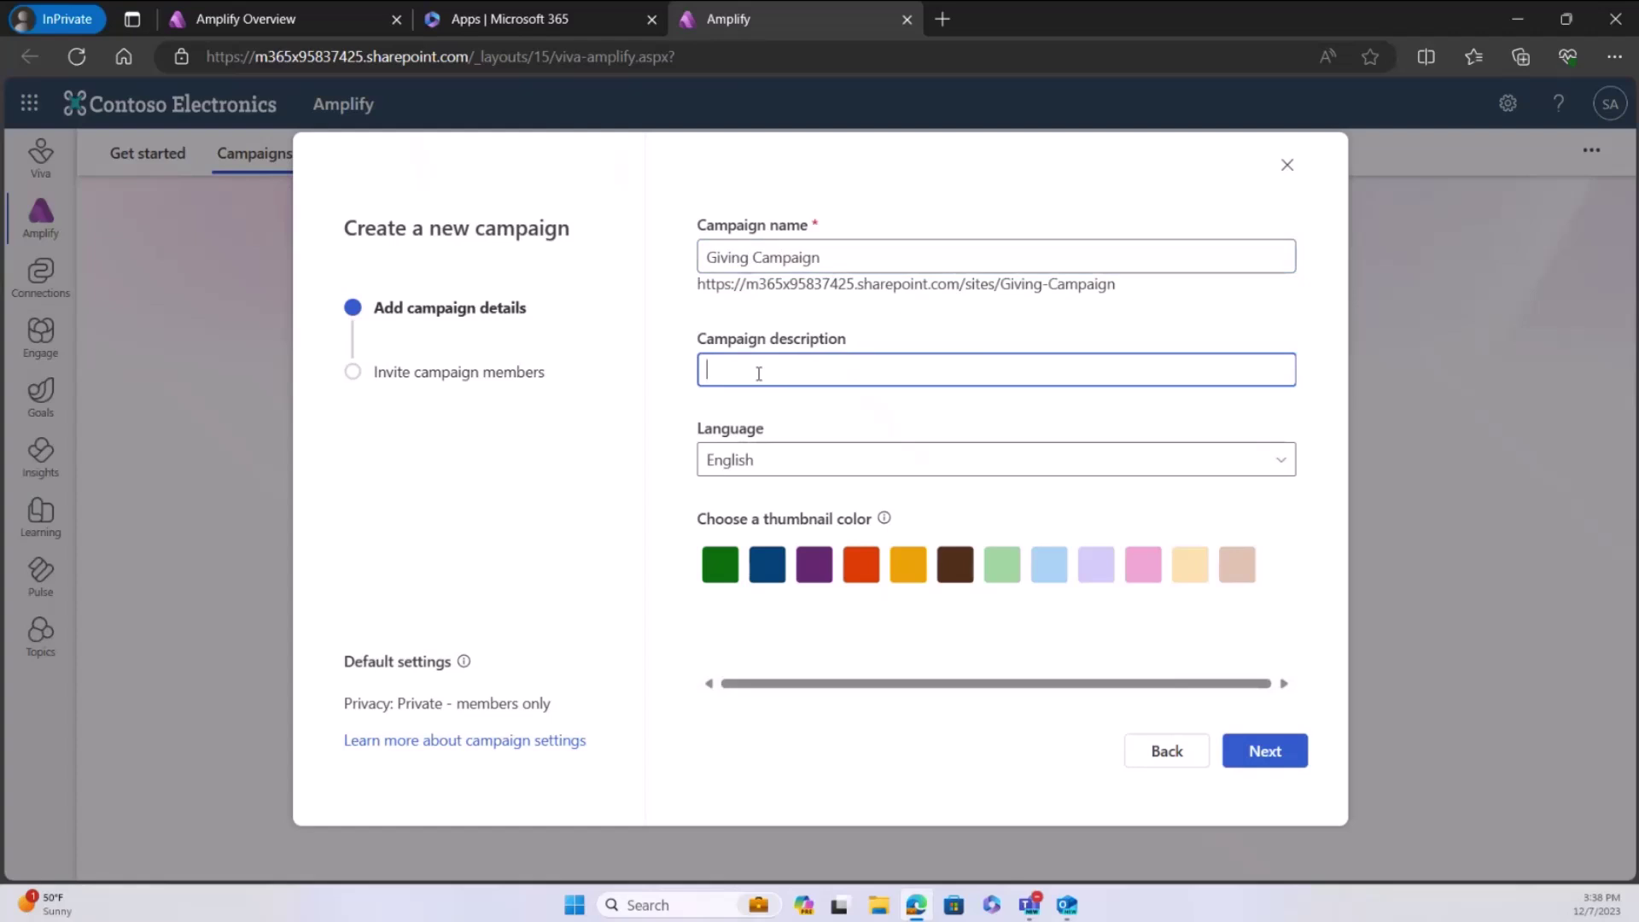
text(Annual Give Campaign)
Step: Browse the available campaign languages, select English, and choose the dark purple thumbnail color
click(1275, 462)
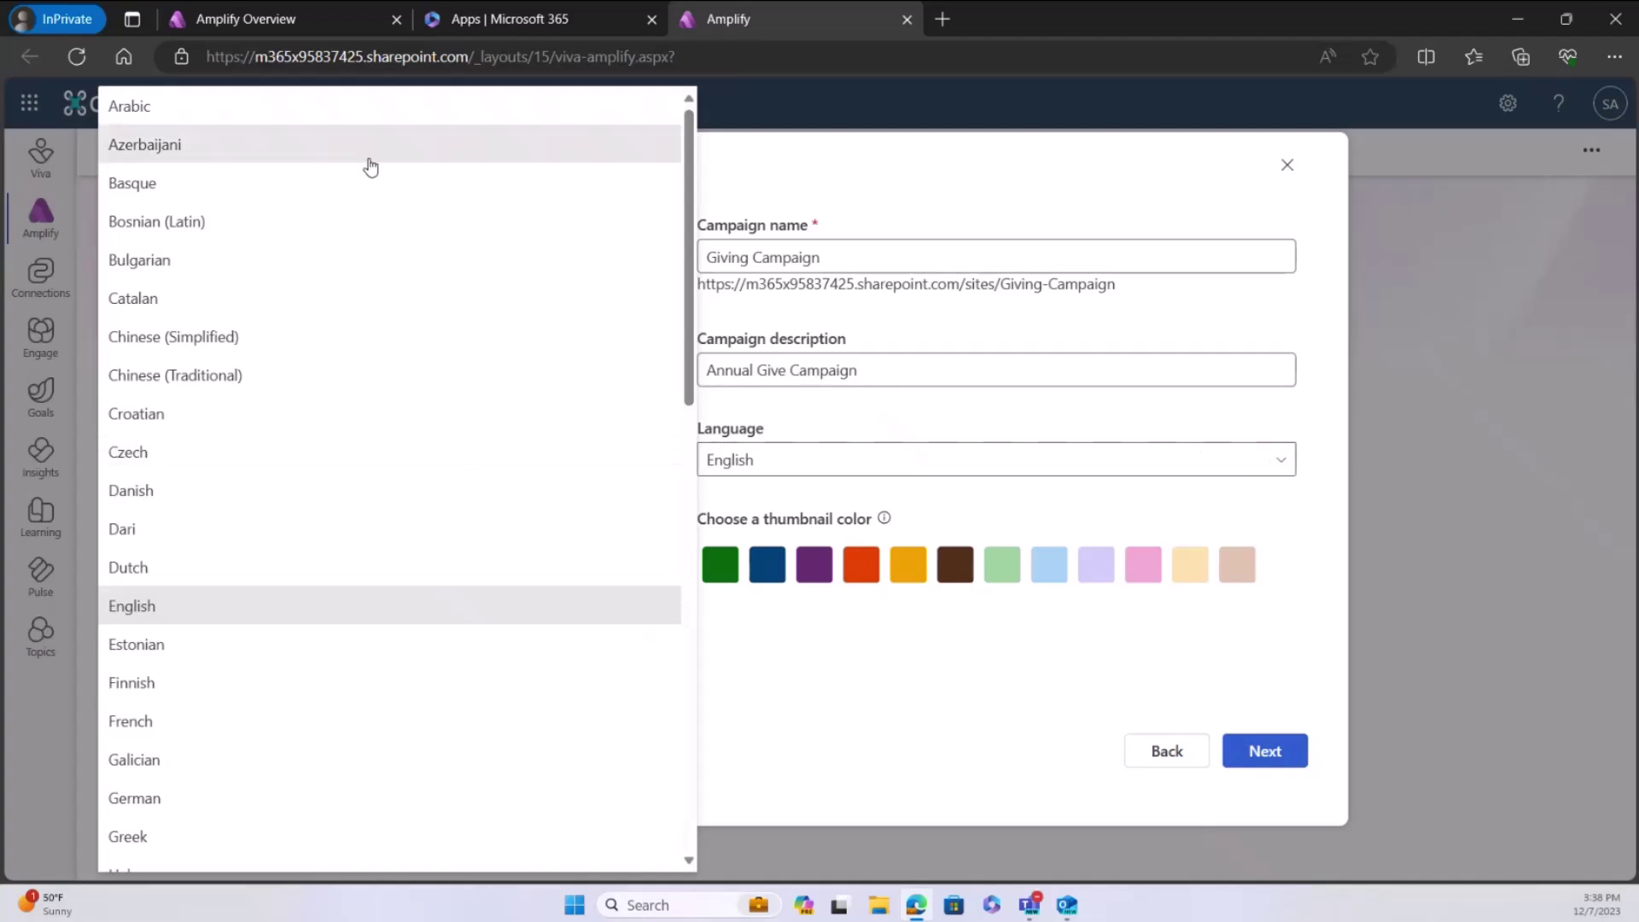
scroll(343, 688, down, 1)
scroll(343, 688, down, 8)
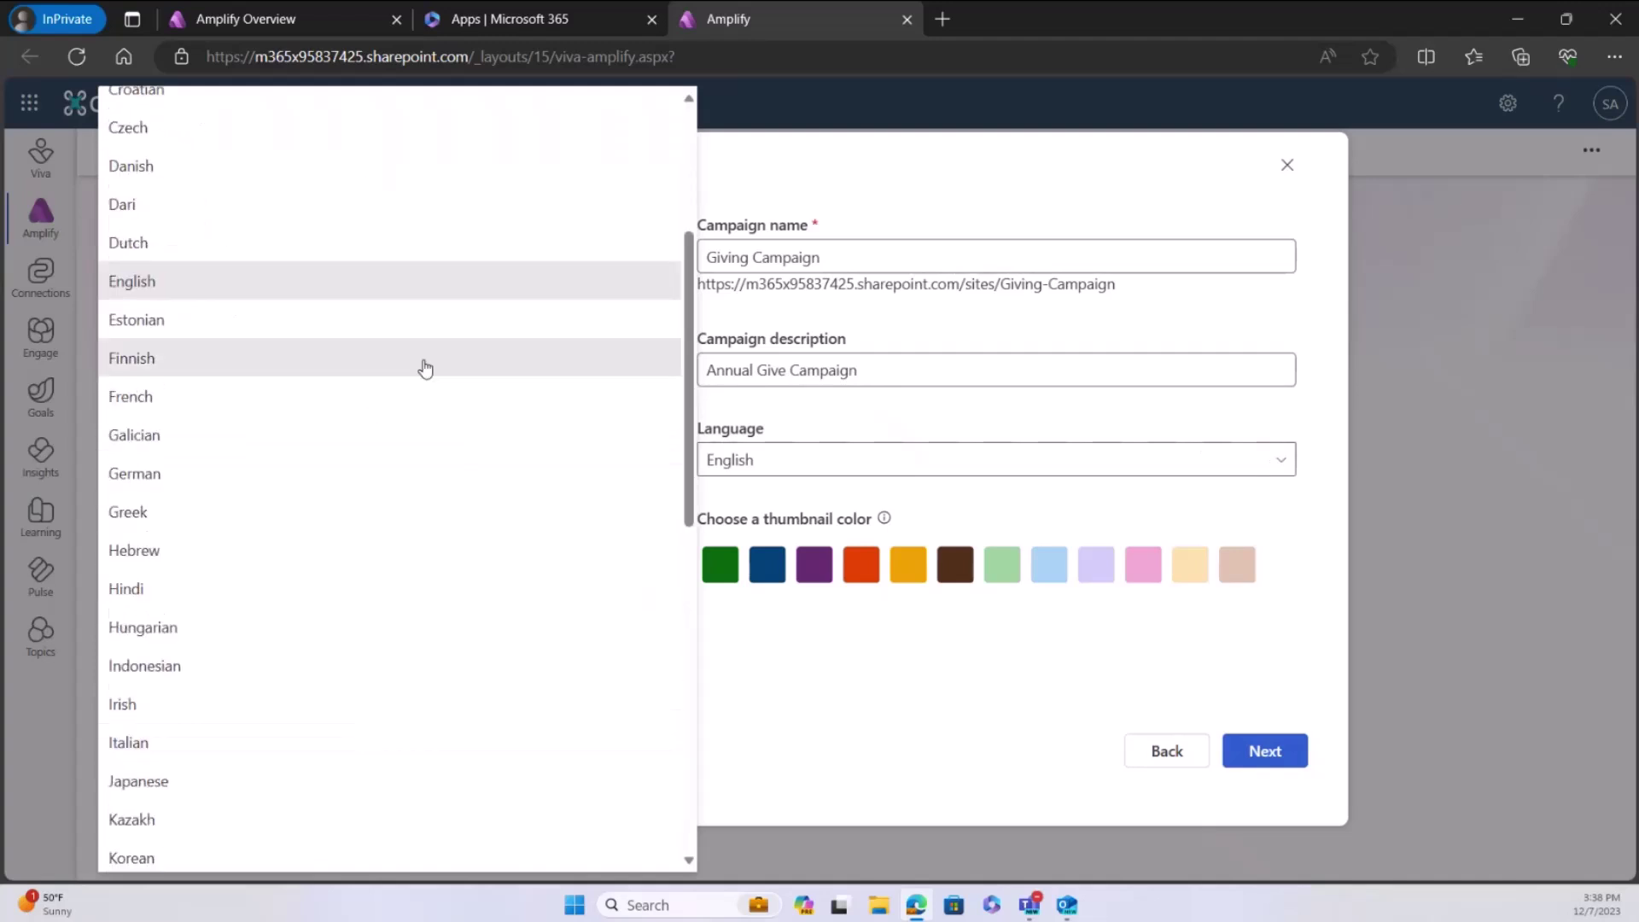
scroll(416, 768, up, 8)
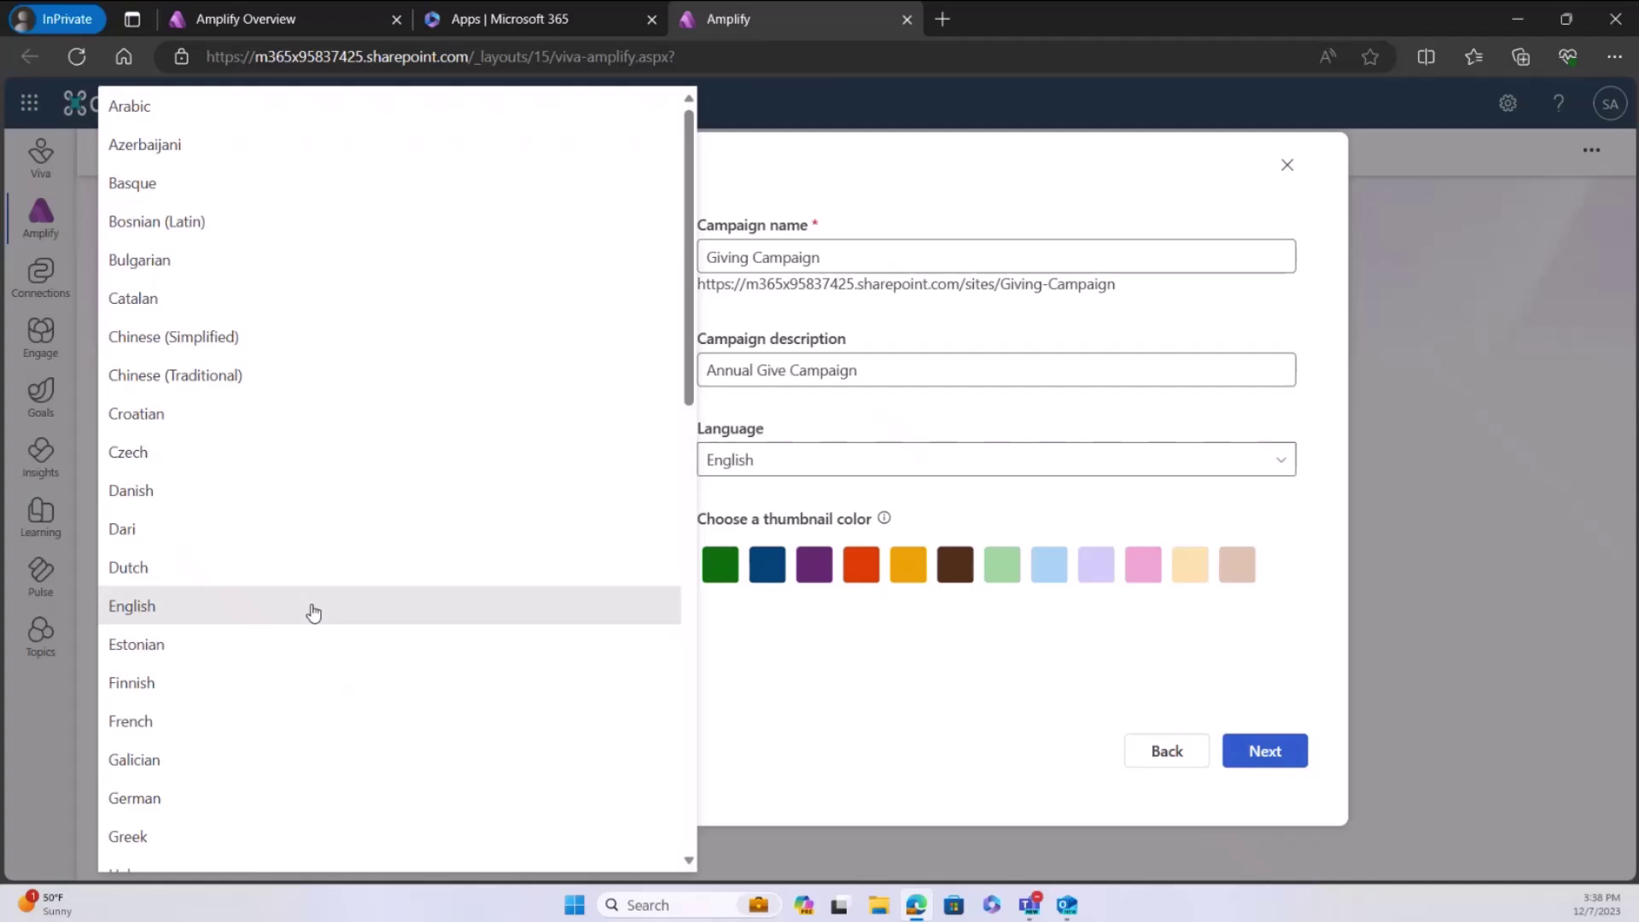
scroll(339, 347, down, 10)
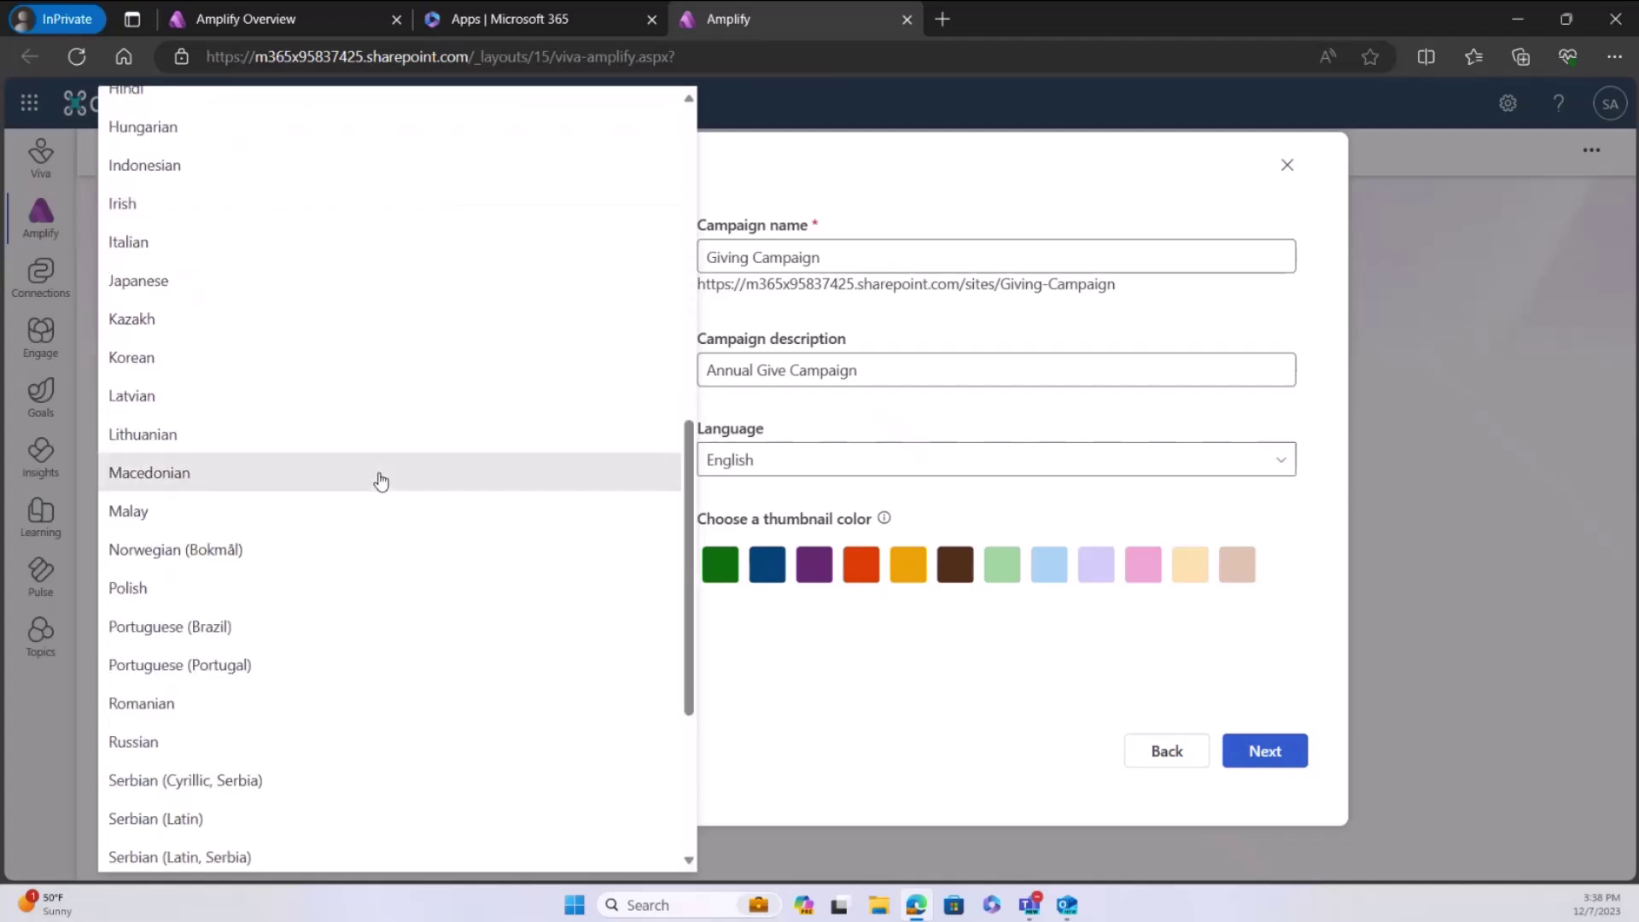
scroll(367, 480, up, 1)
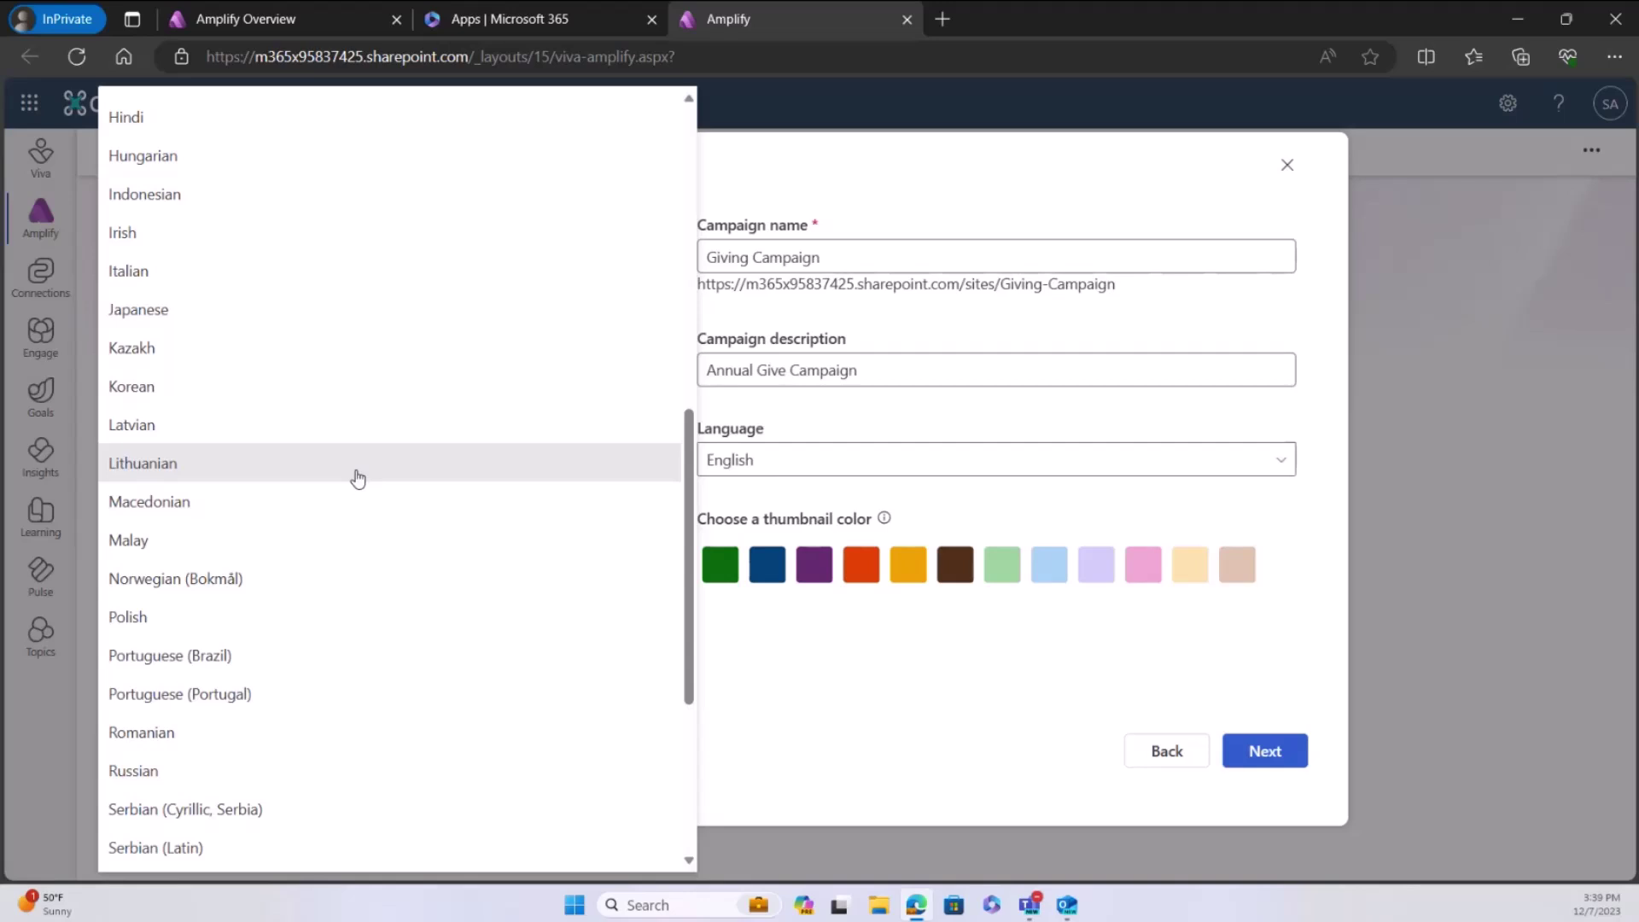
scroll(282, 339, up, 10)
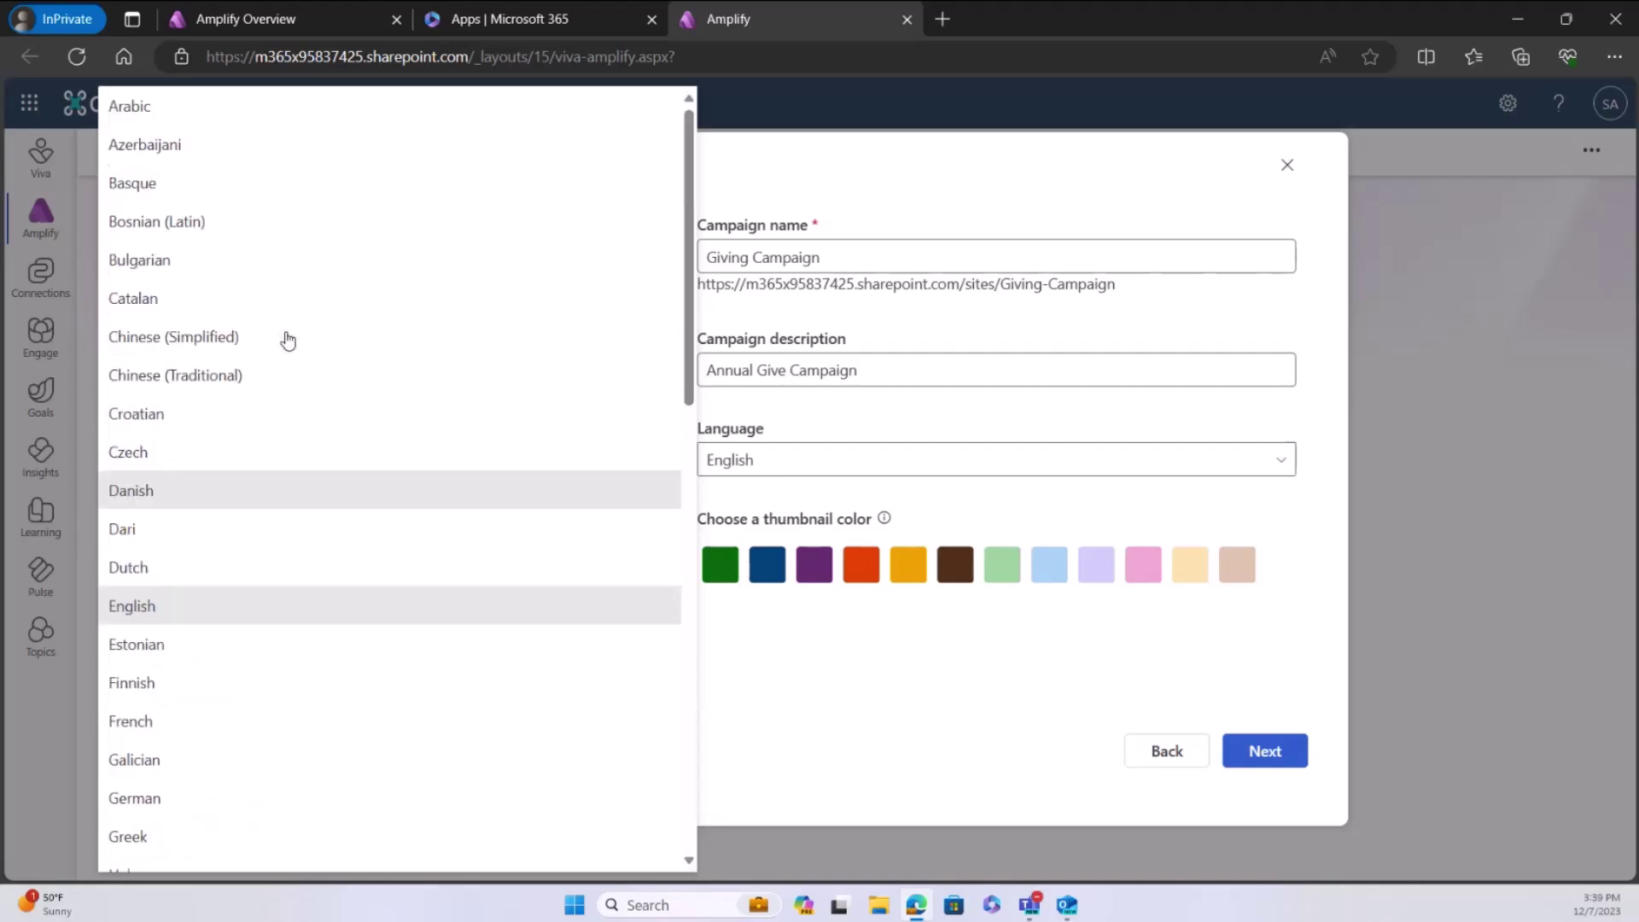
click(242, 600)
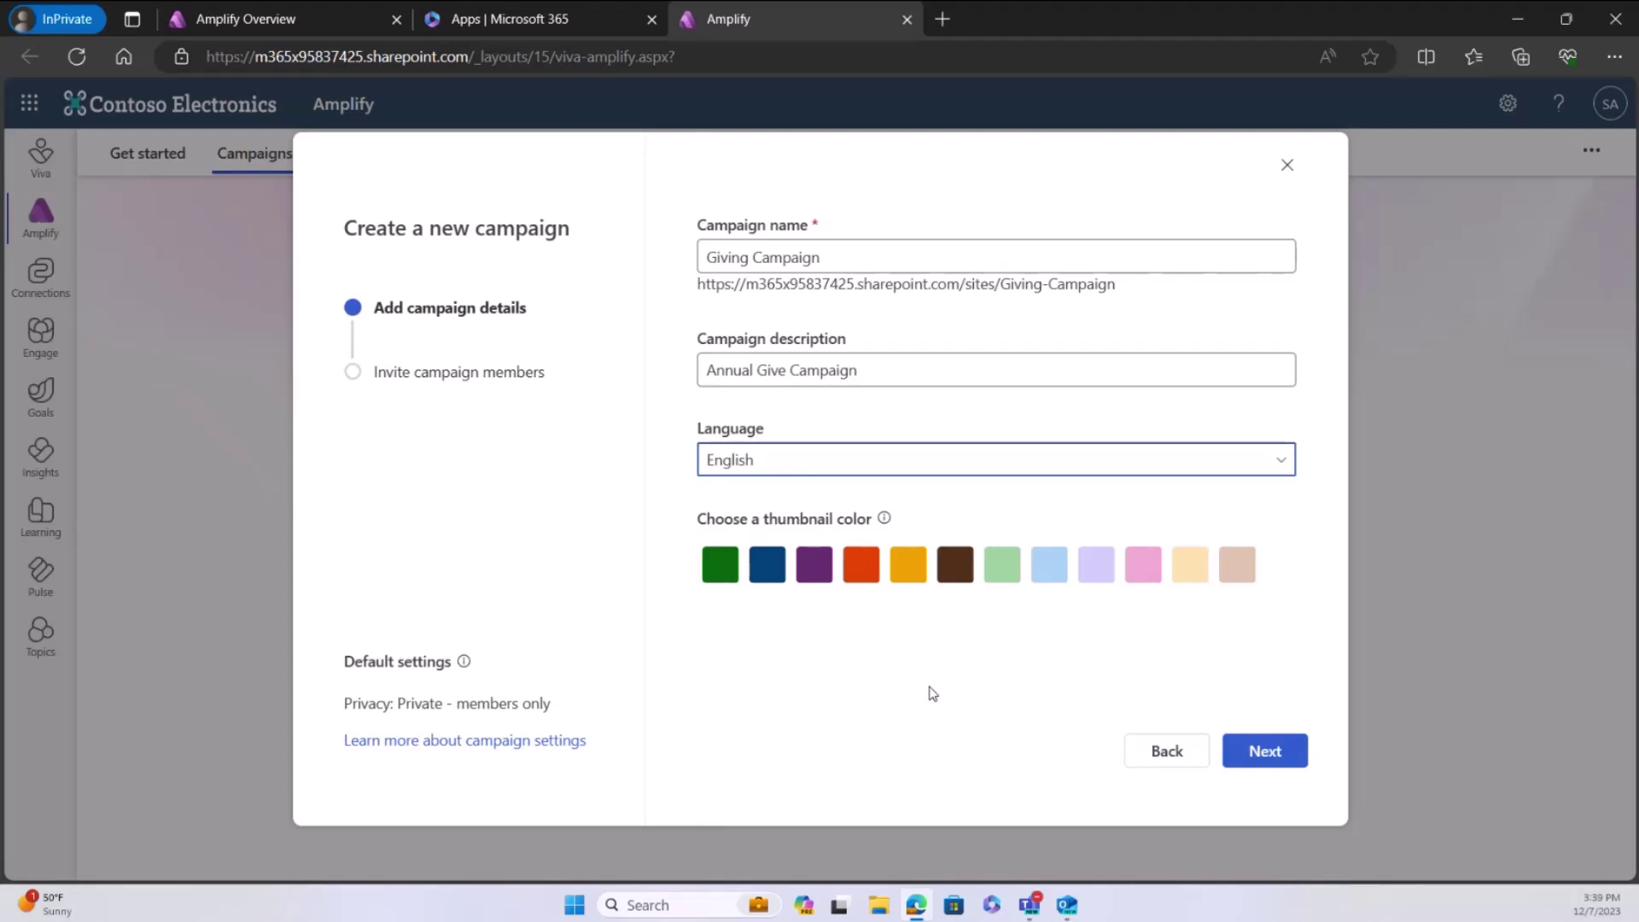
click(813, 571)
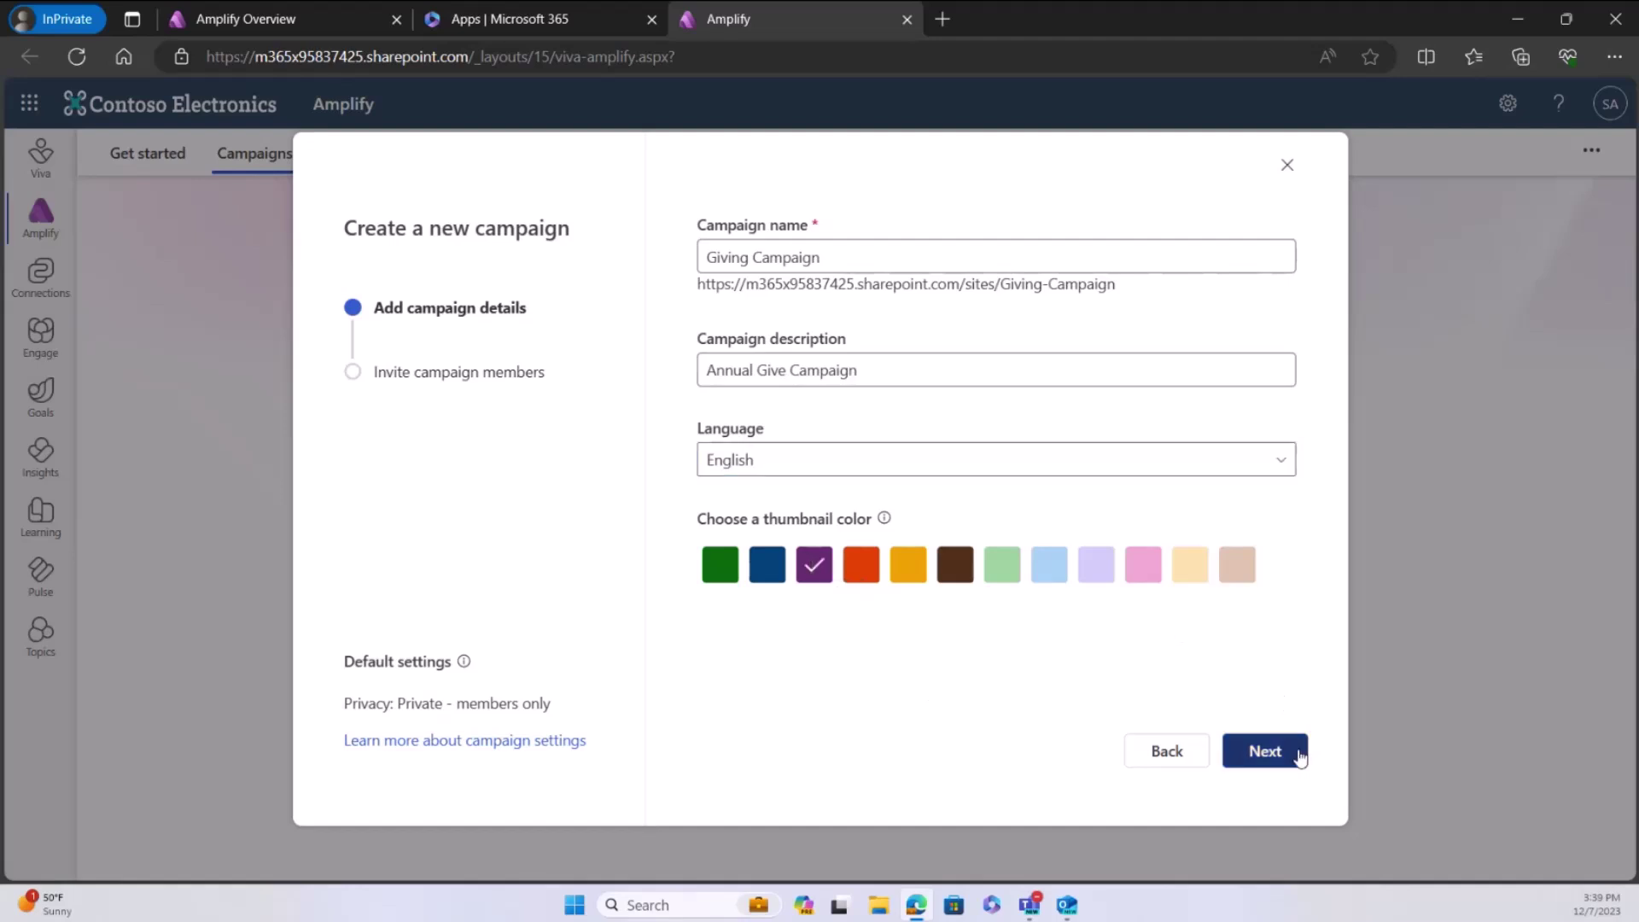
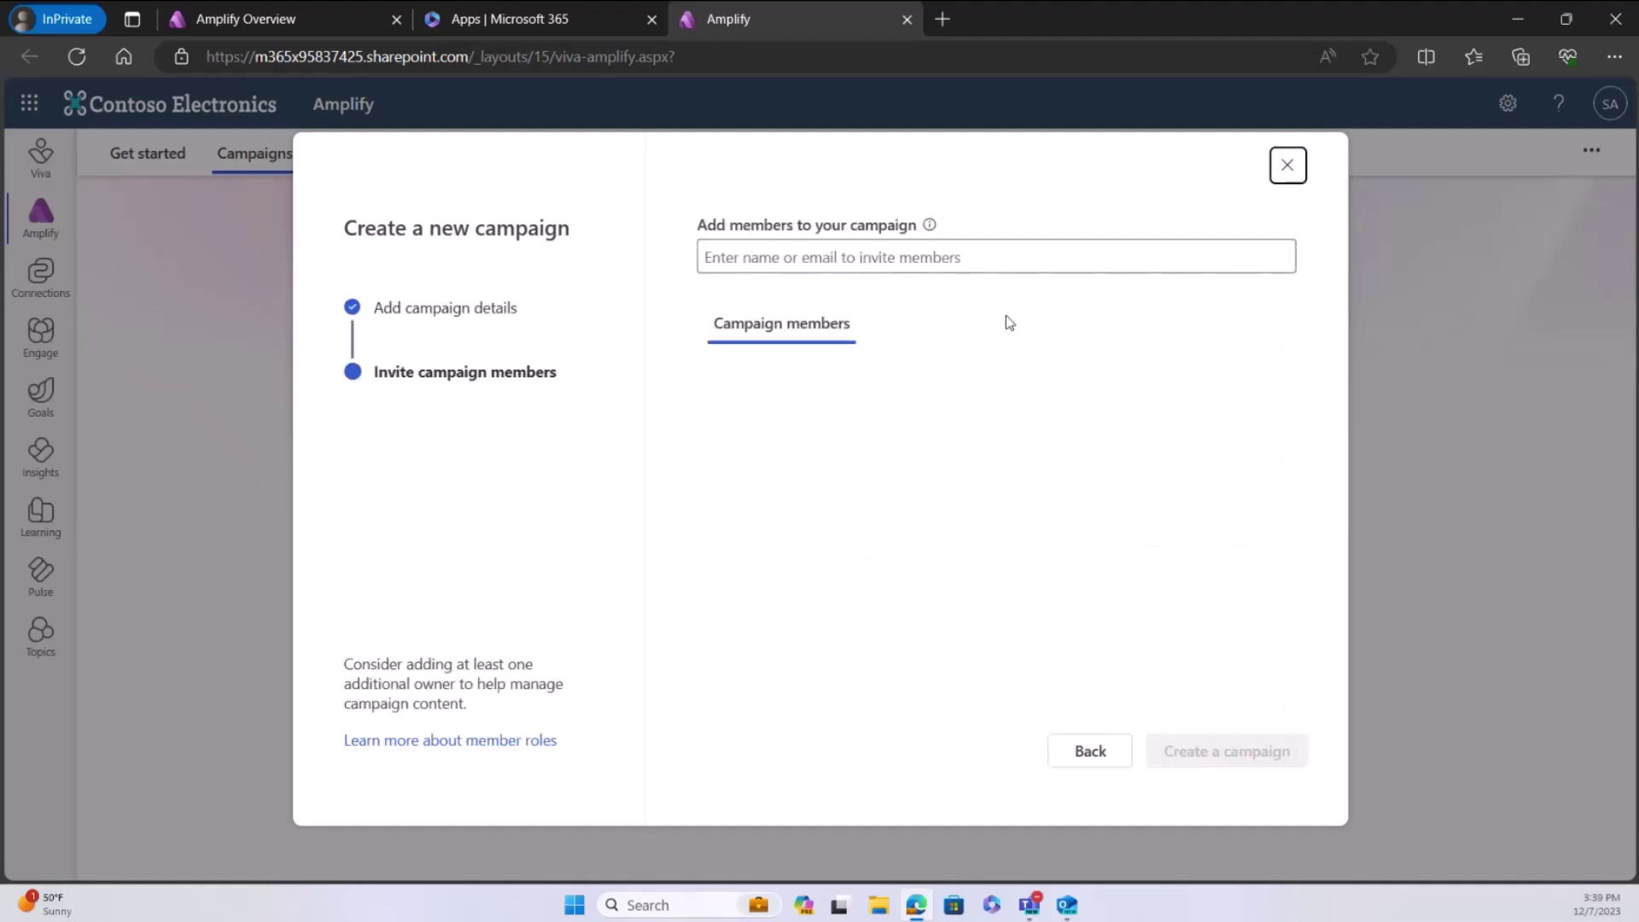
Step: Add two colleagues to the campaign's members as editors
click(839, 369)
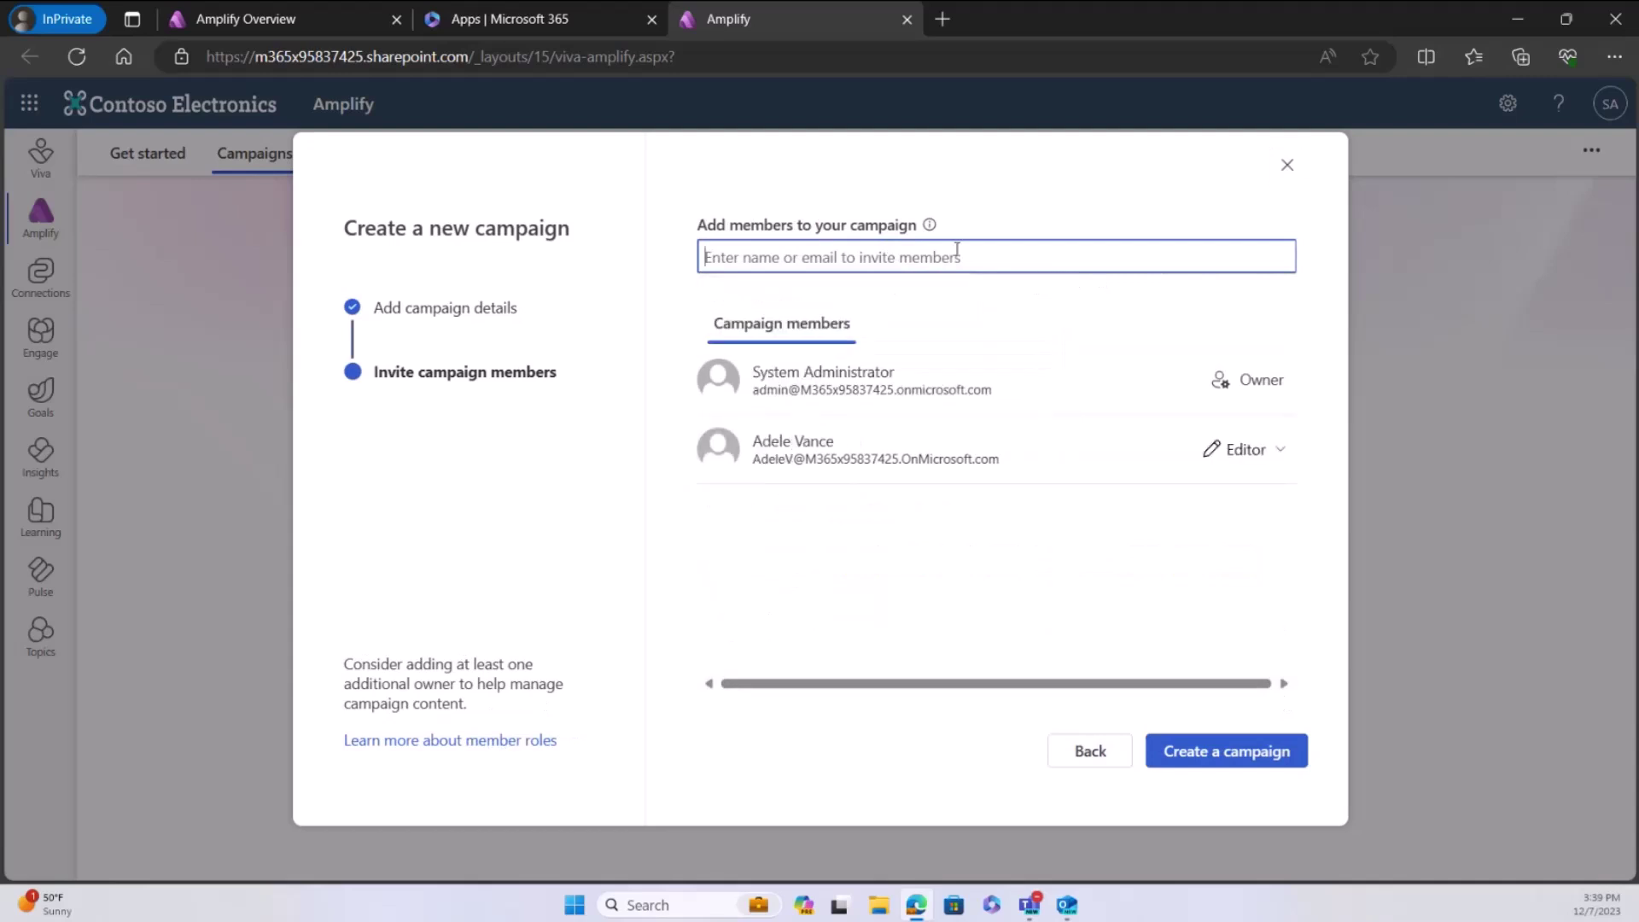
click(956, 249)
click(902, 393)
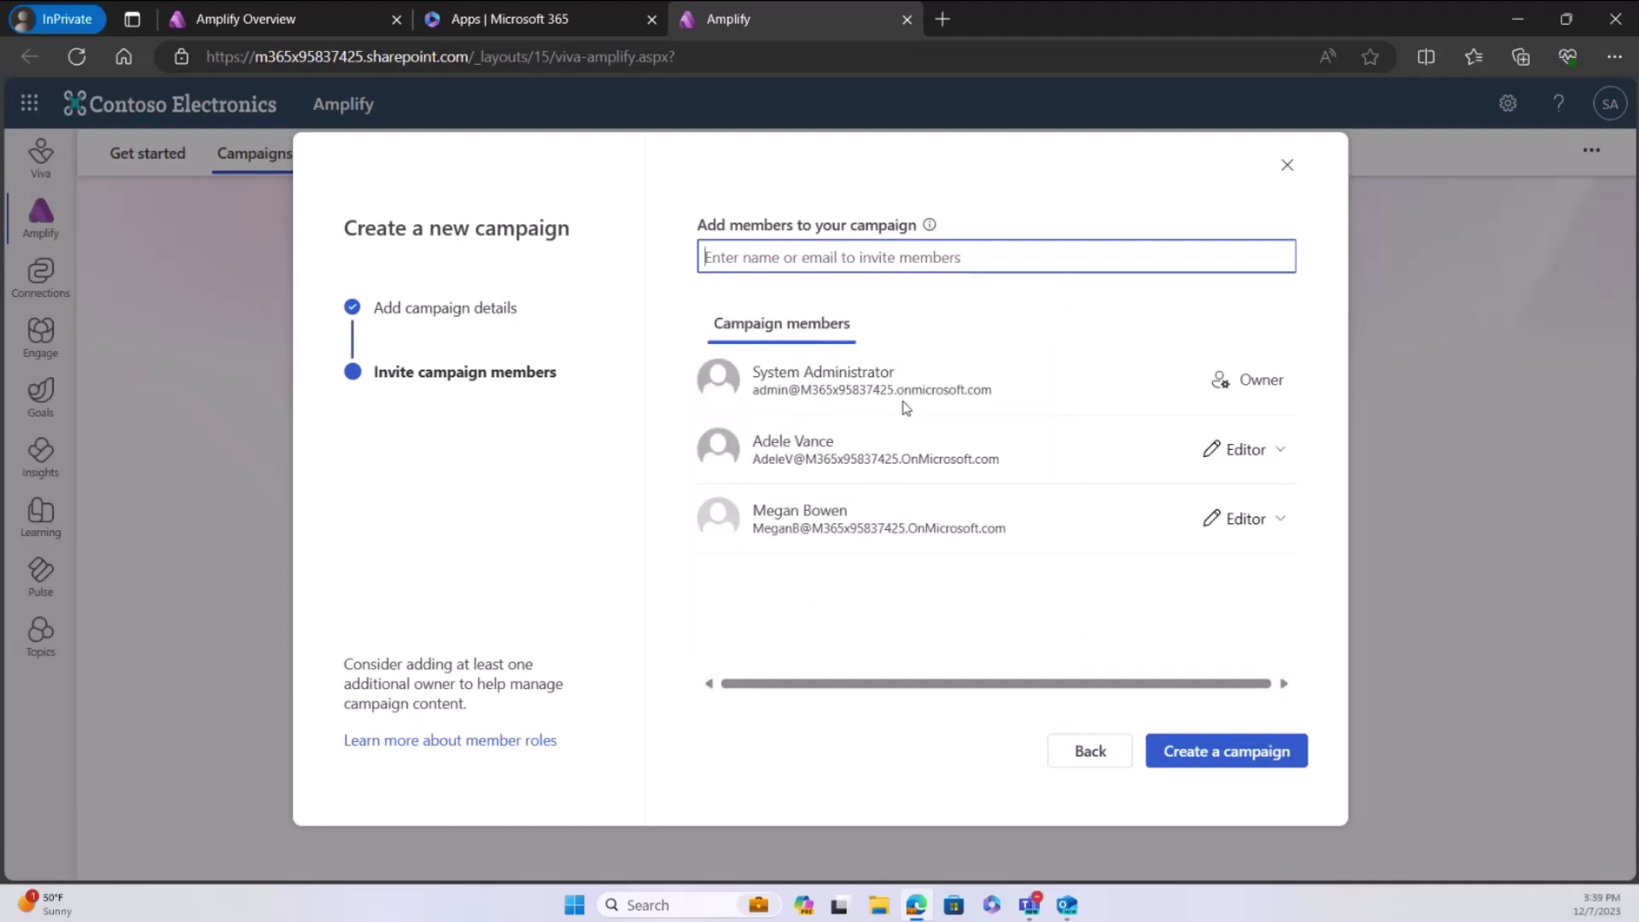
Step: Check the role options for the first added member, then create the campaign with both colleagues kept as editors
click(1280, 449)
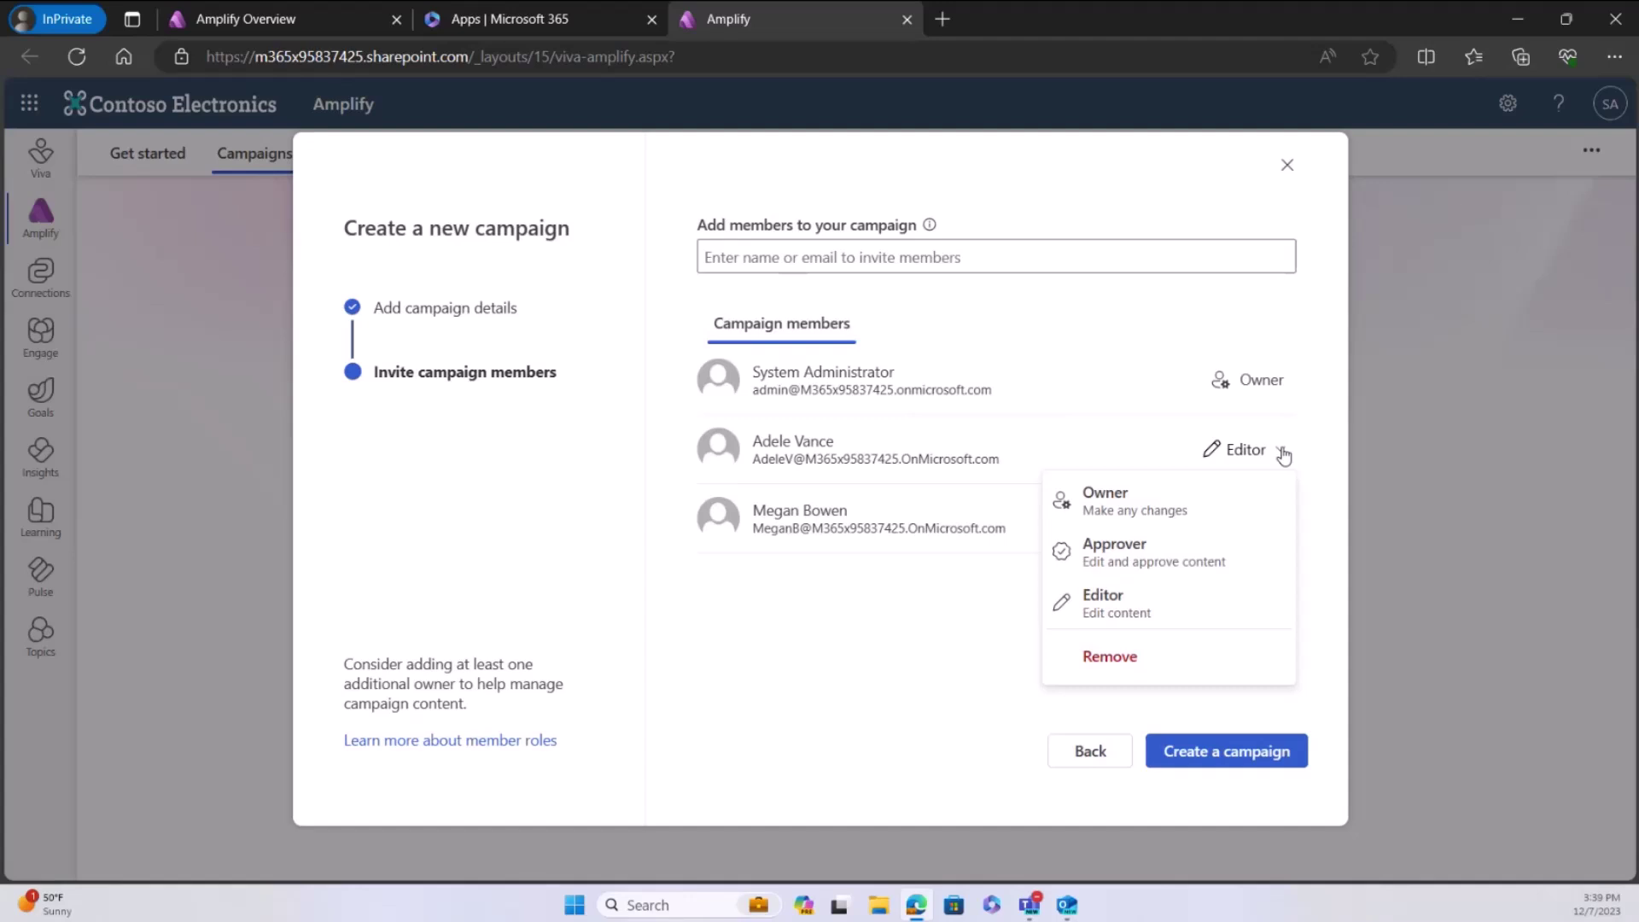
click(944, 640)
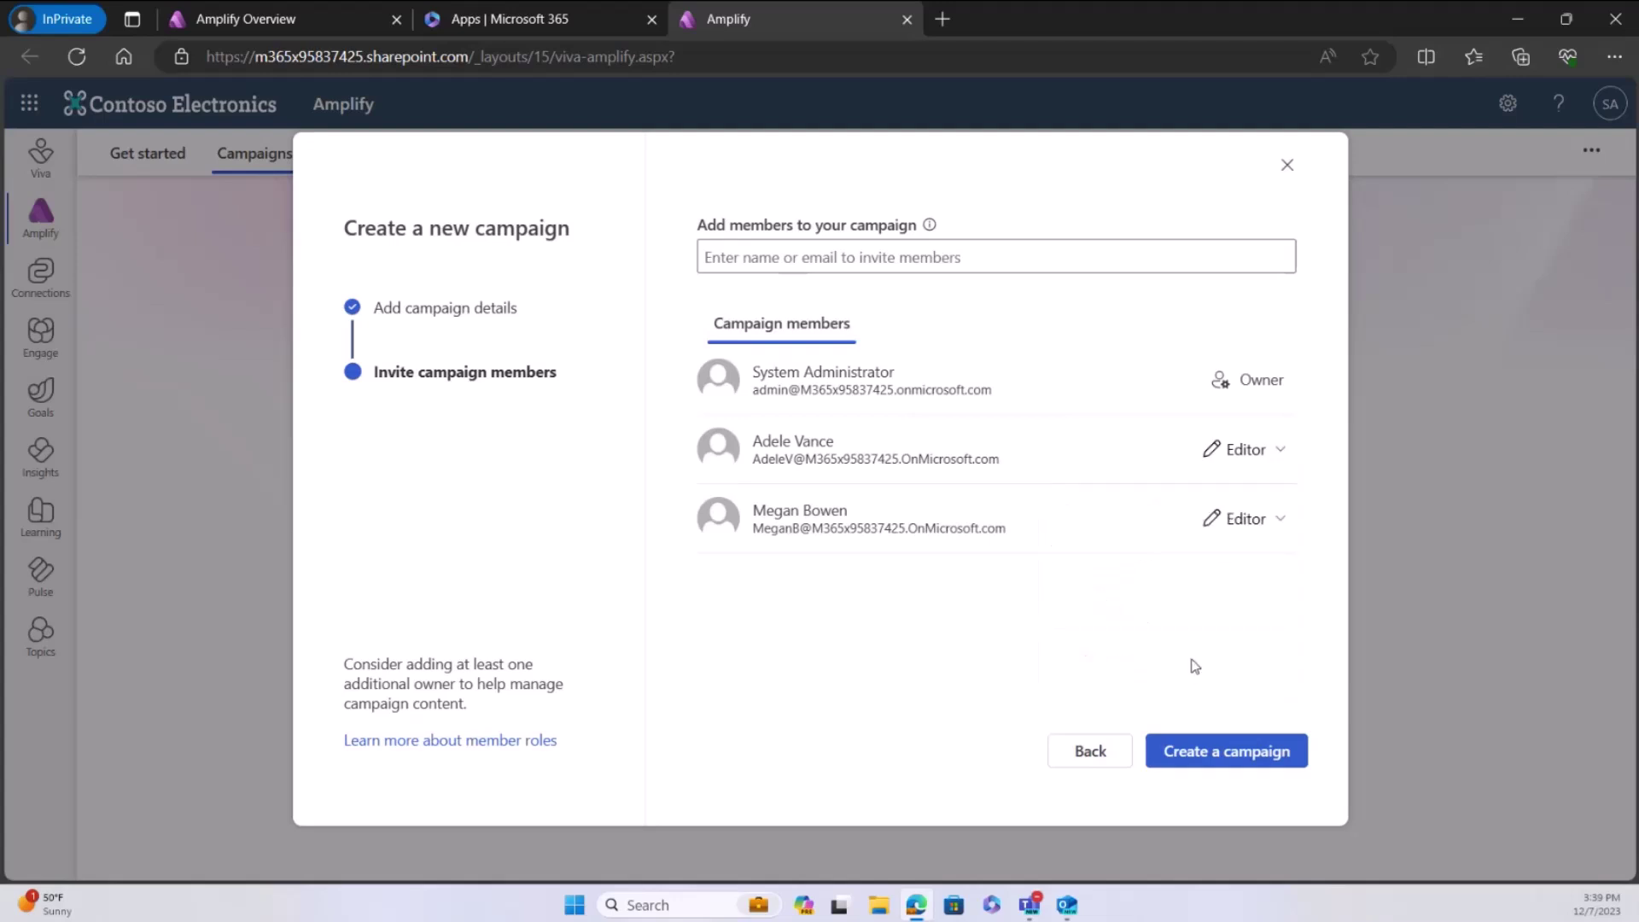
click(1236, 755)
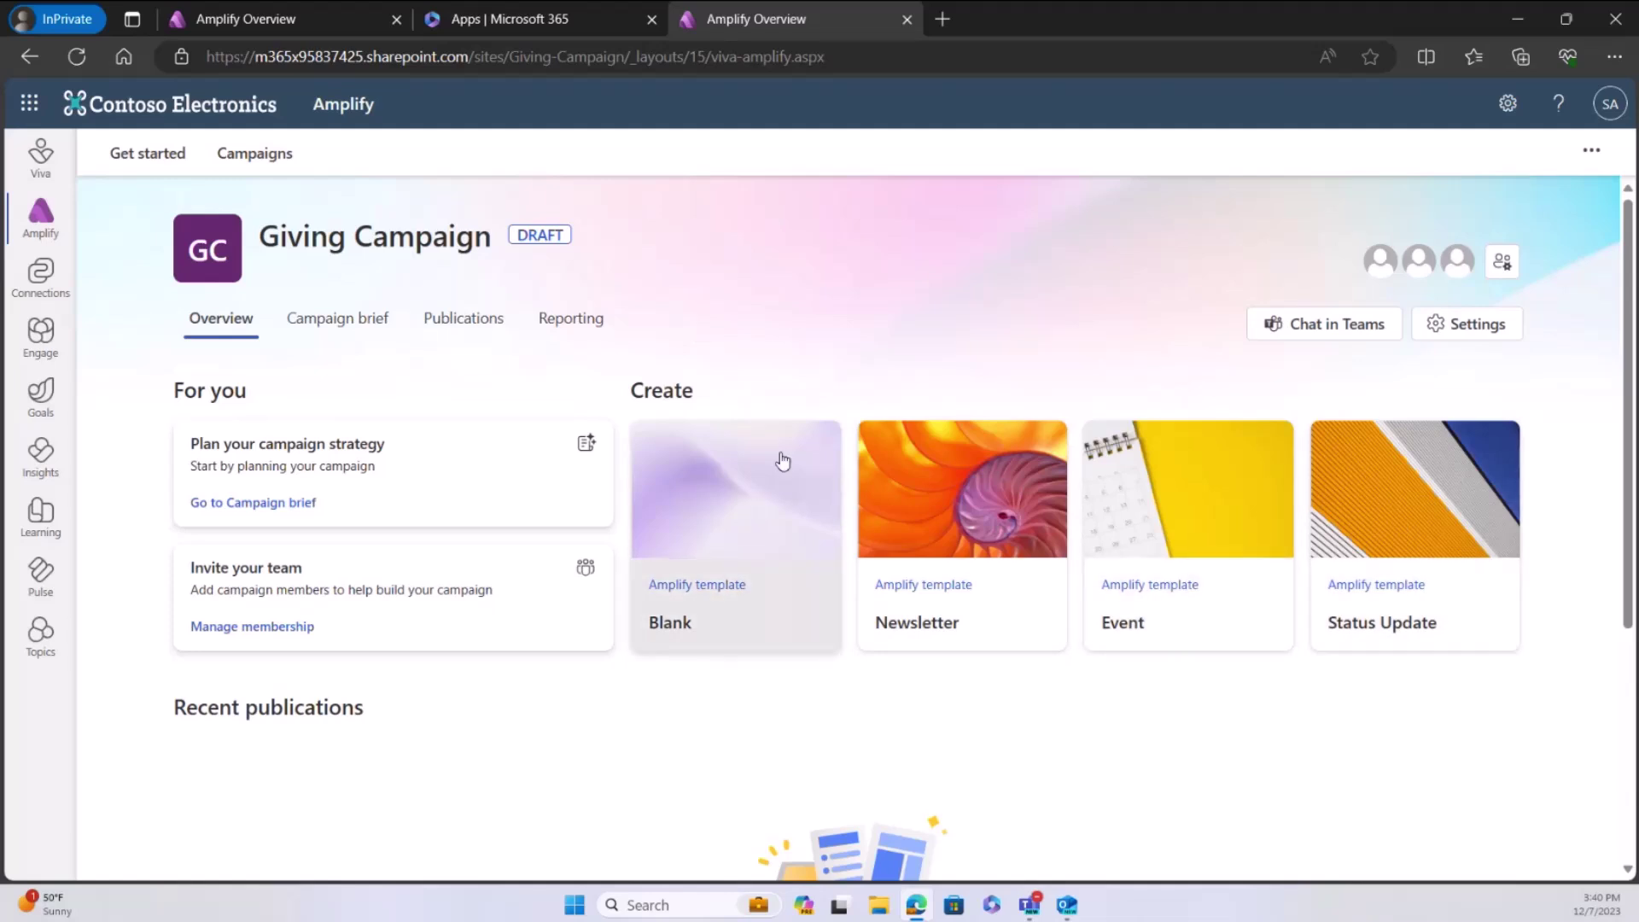
Step: Open the Giving Campaign's brief and review its campaign objectives and key messages sections
click(370, 327)
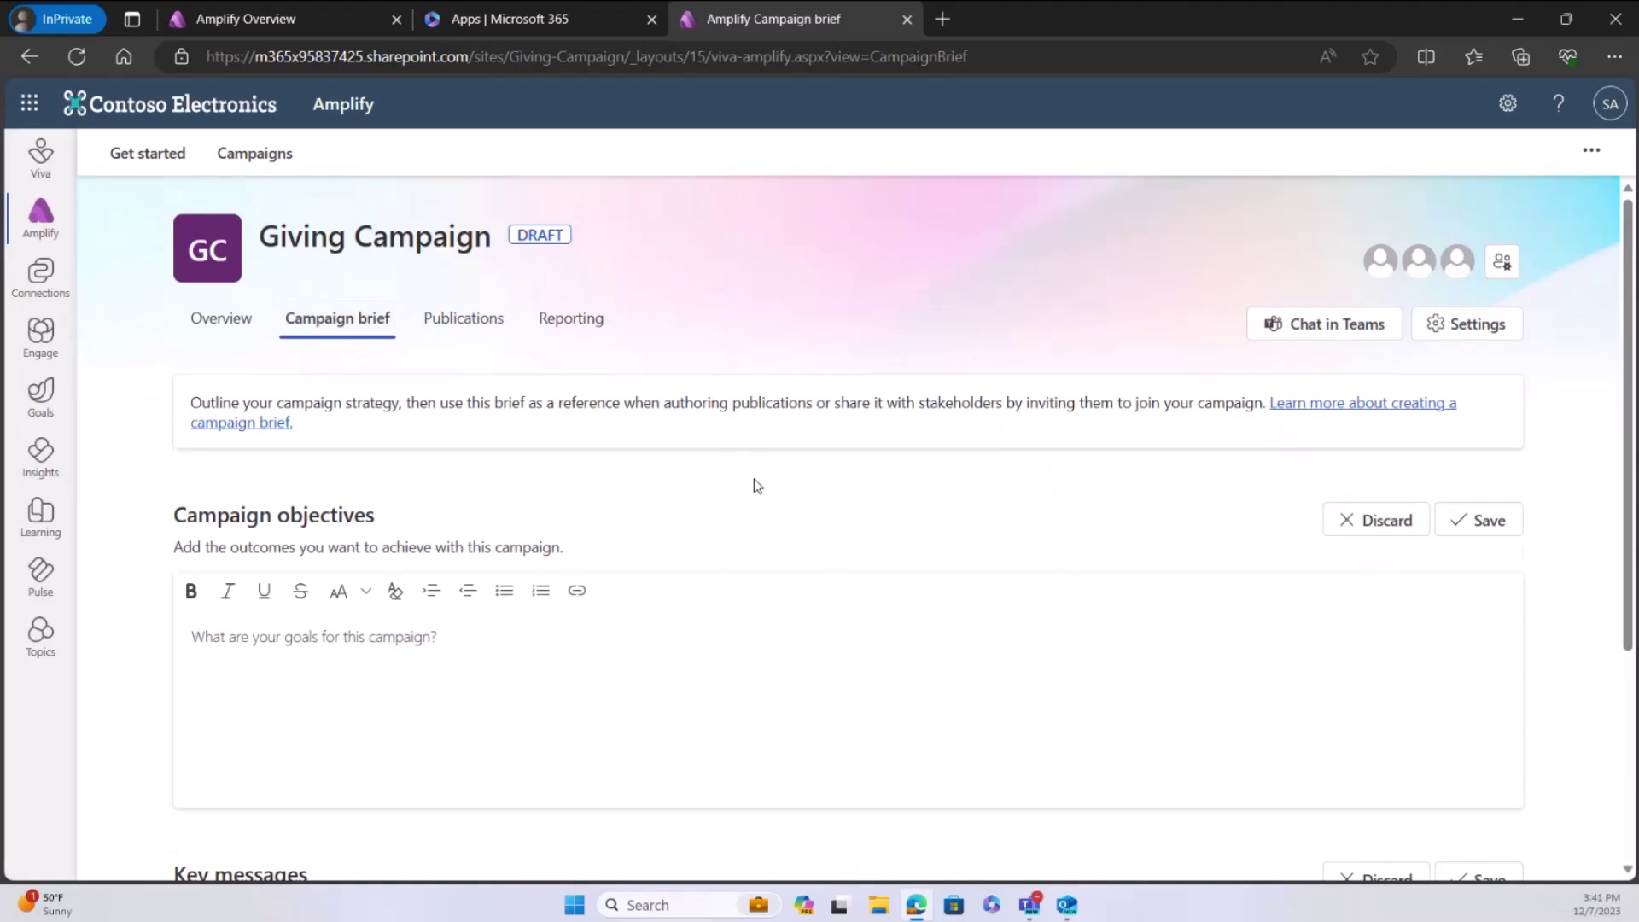
scroll(755, 483, down, 3)
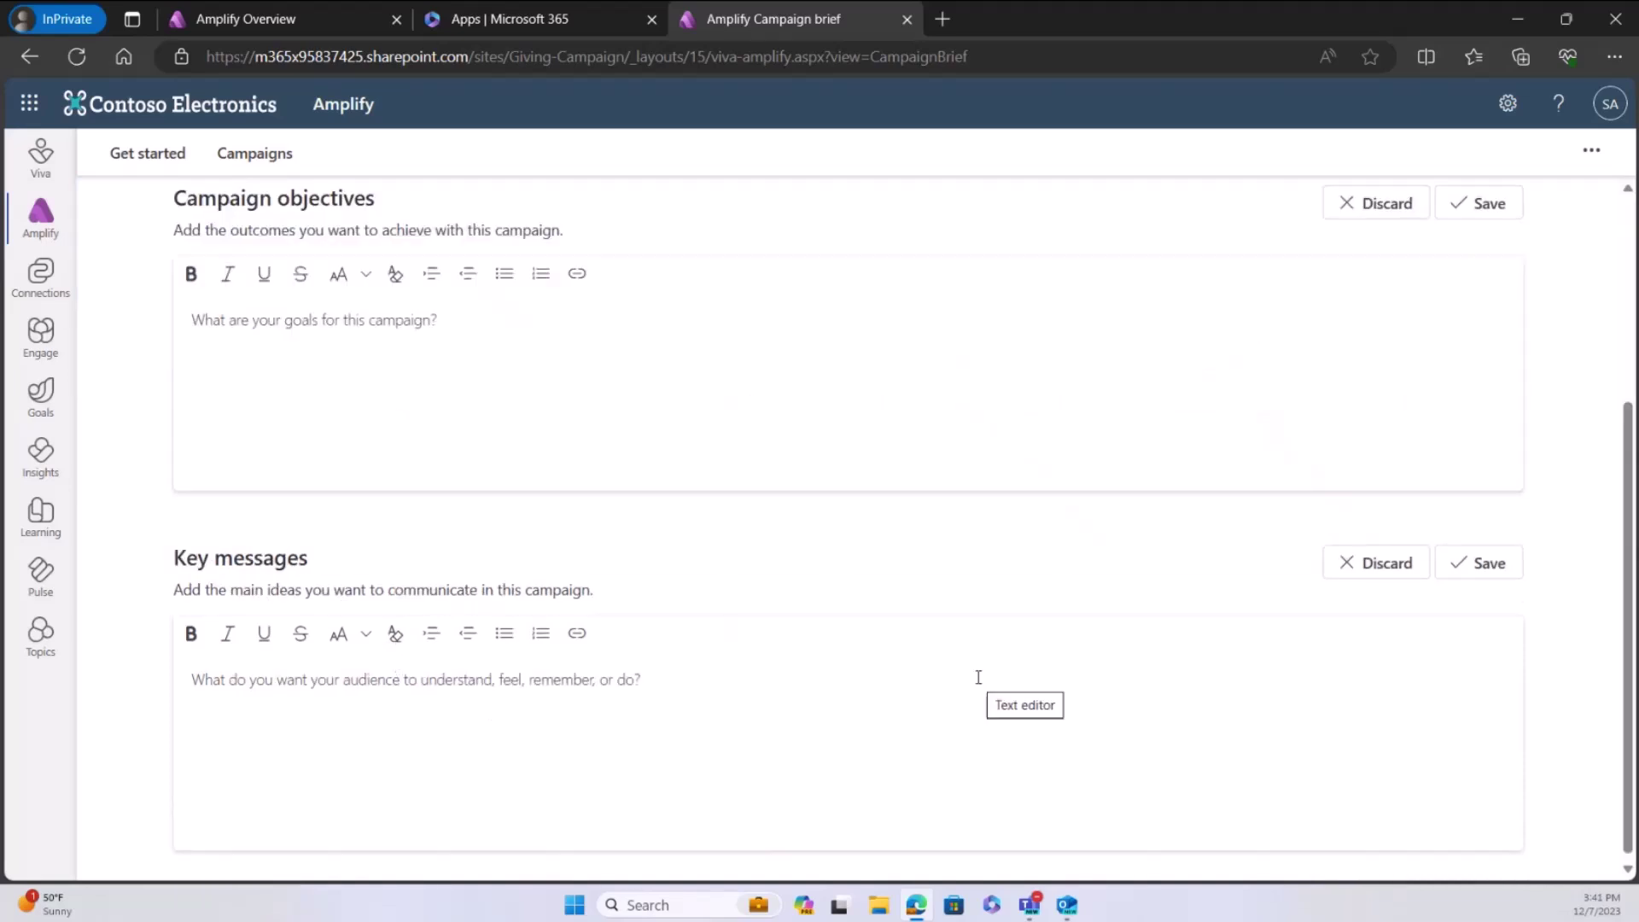
scroll(978, 676, up, 4)
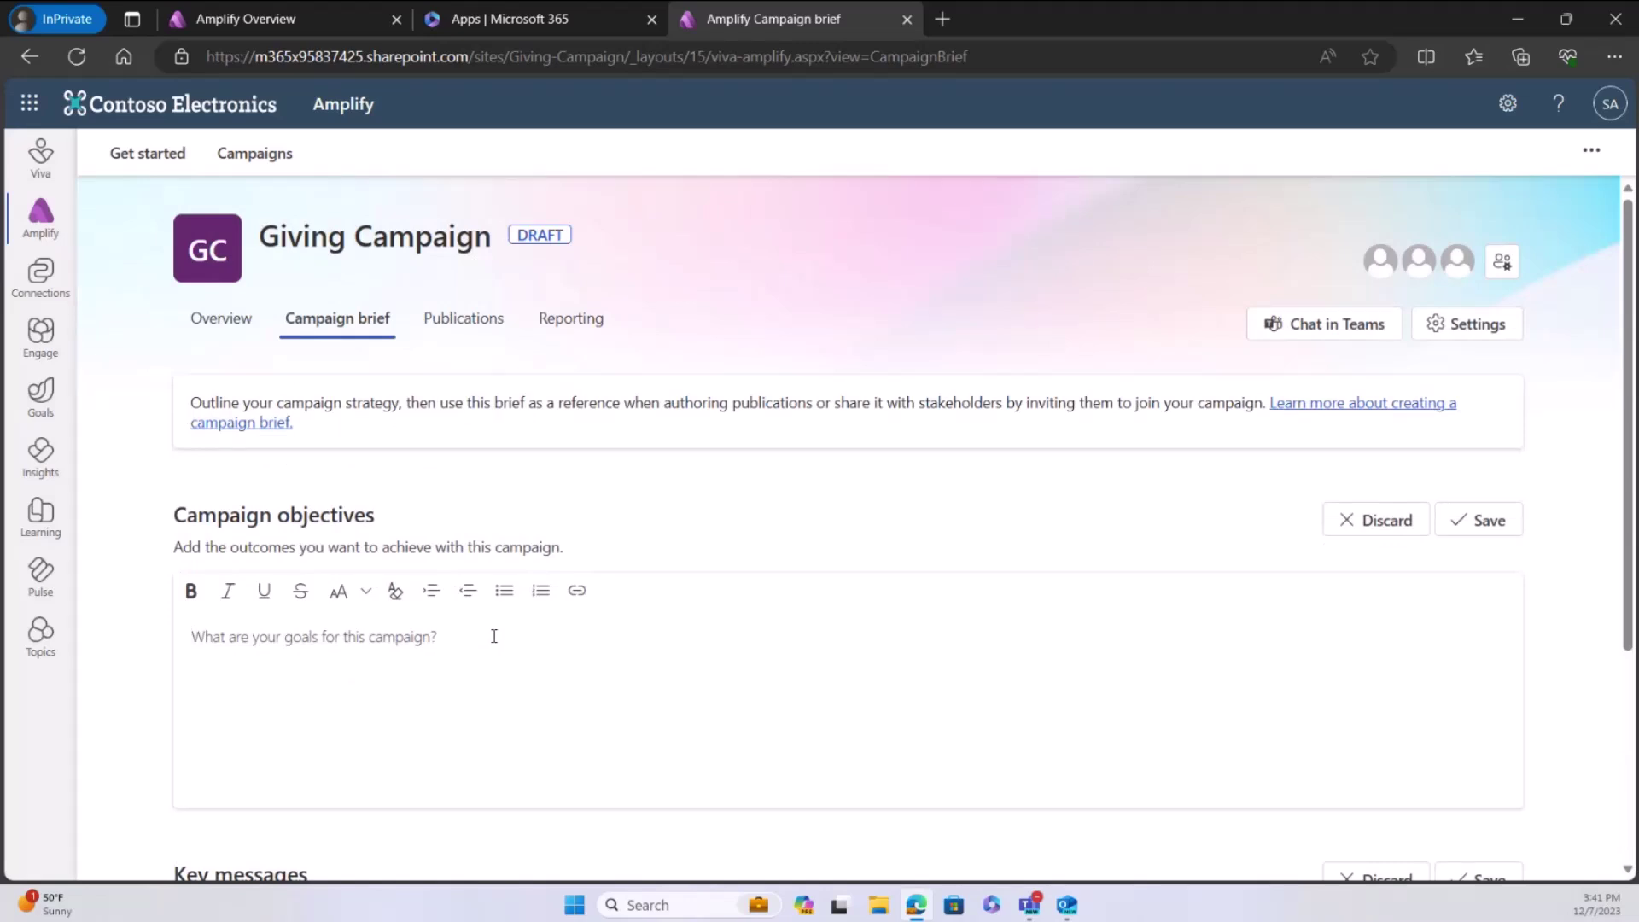
Step: Enter objective "Create awareness for the Giving campaign" and key messages "Annual Giving Campaign kicks off today" and "Volunteer your time and energy and get credit."
text(Create awareness for the Giving campaign)
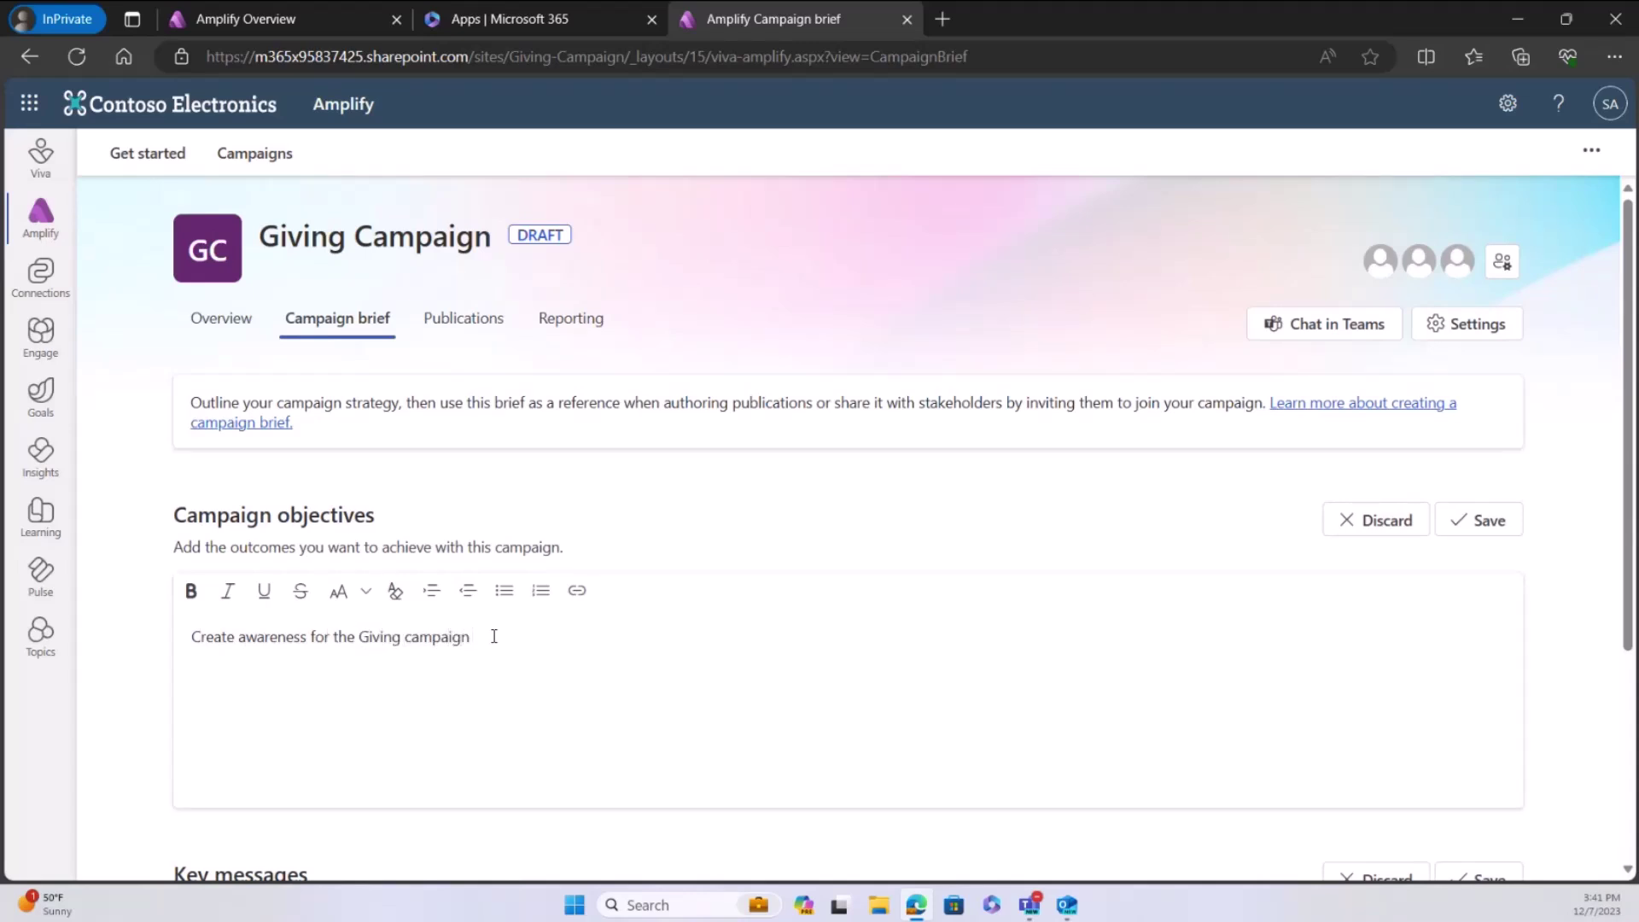
scroll(493, 635, down, 4)
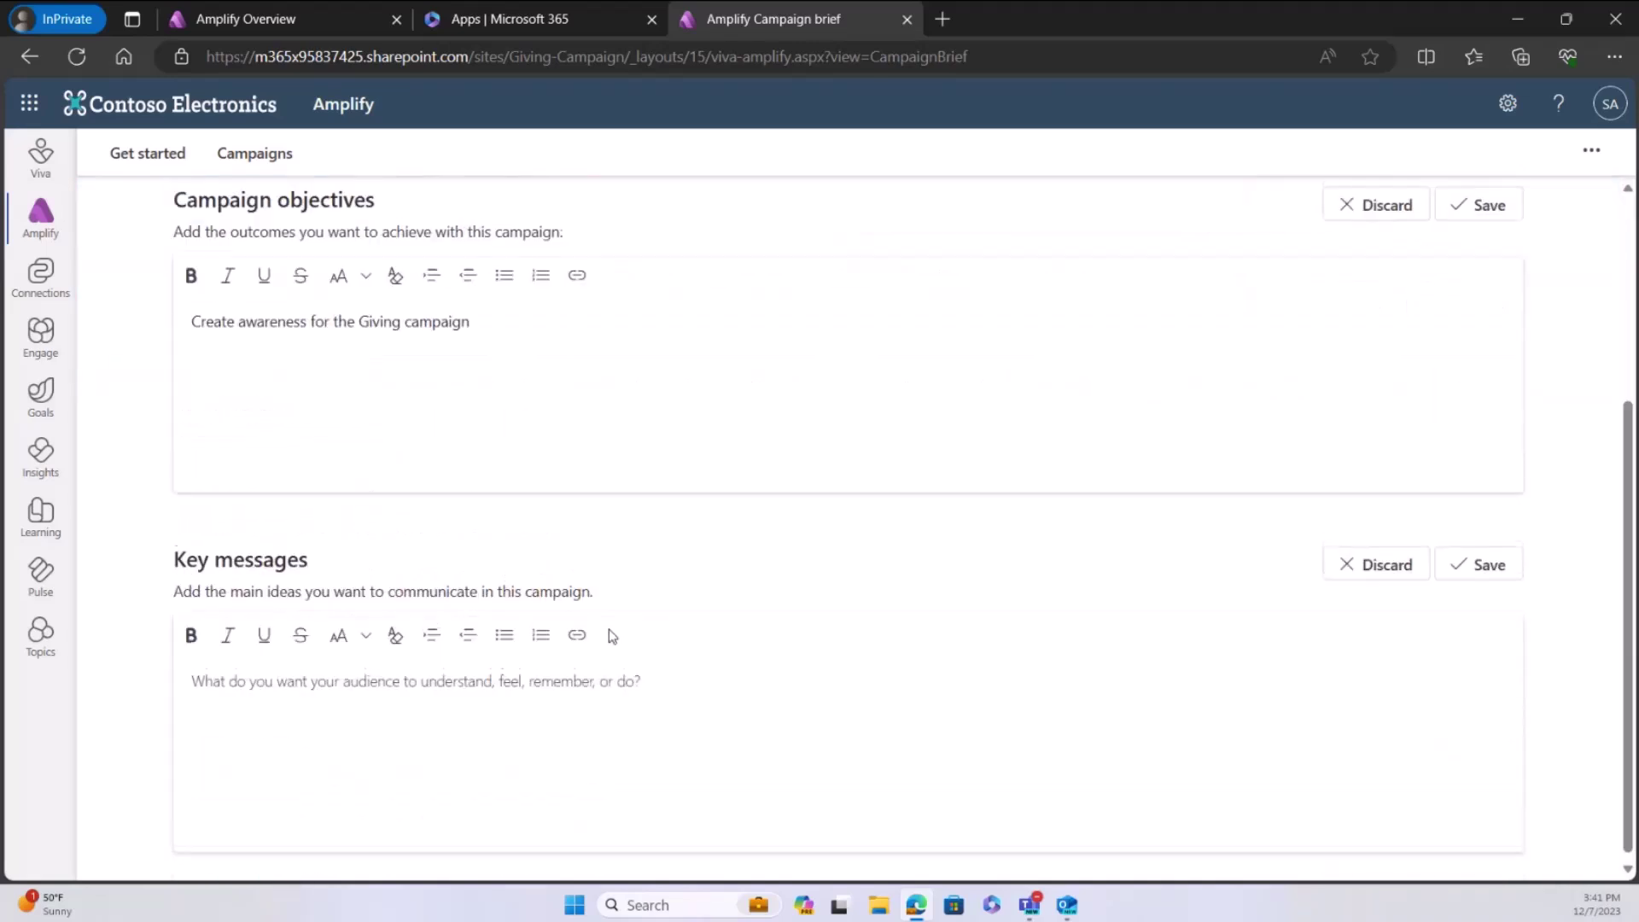
click(678, 667)
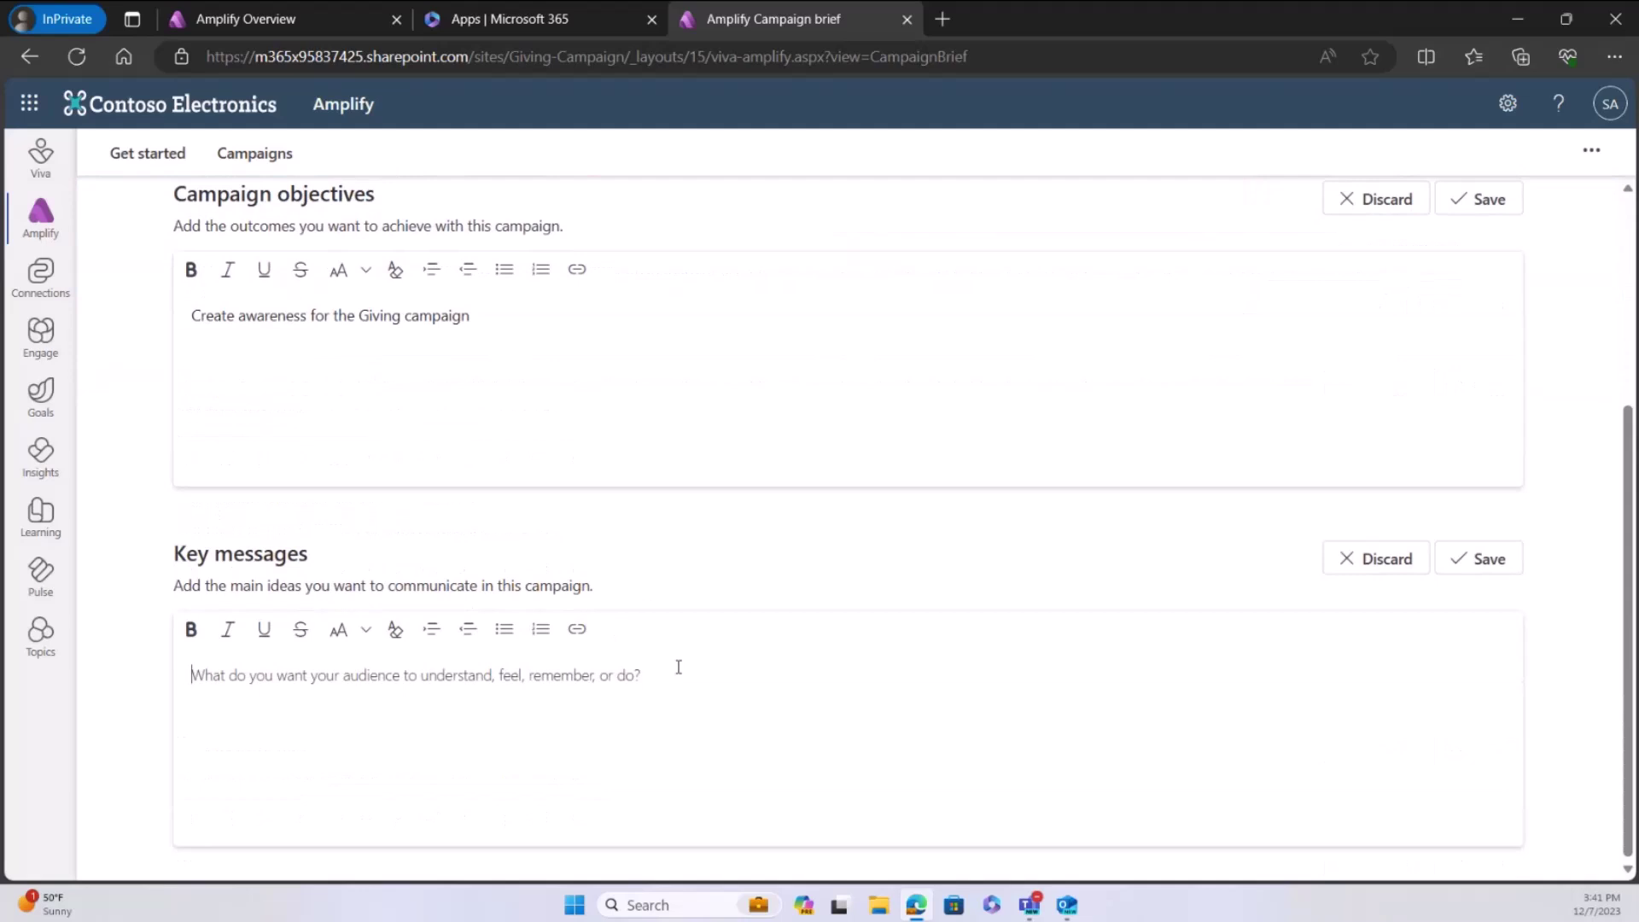
text(Annual Giving Campaign kicks off today)
key(Return)
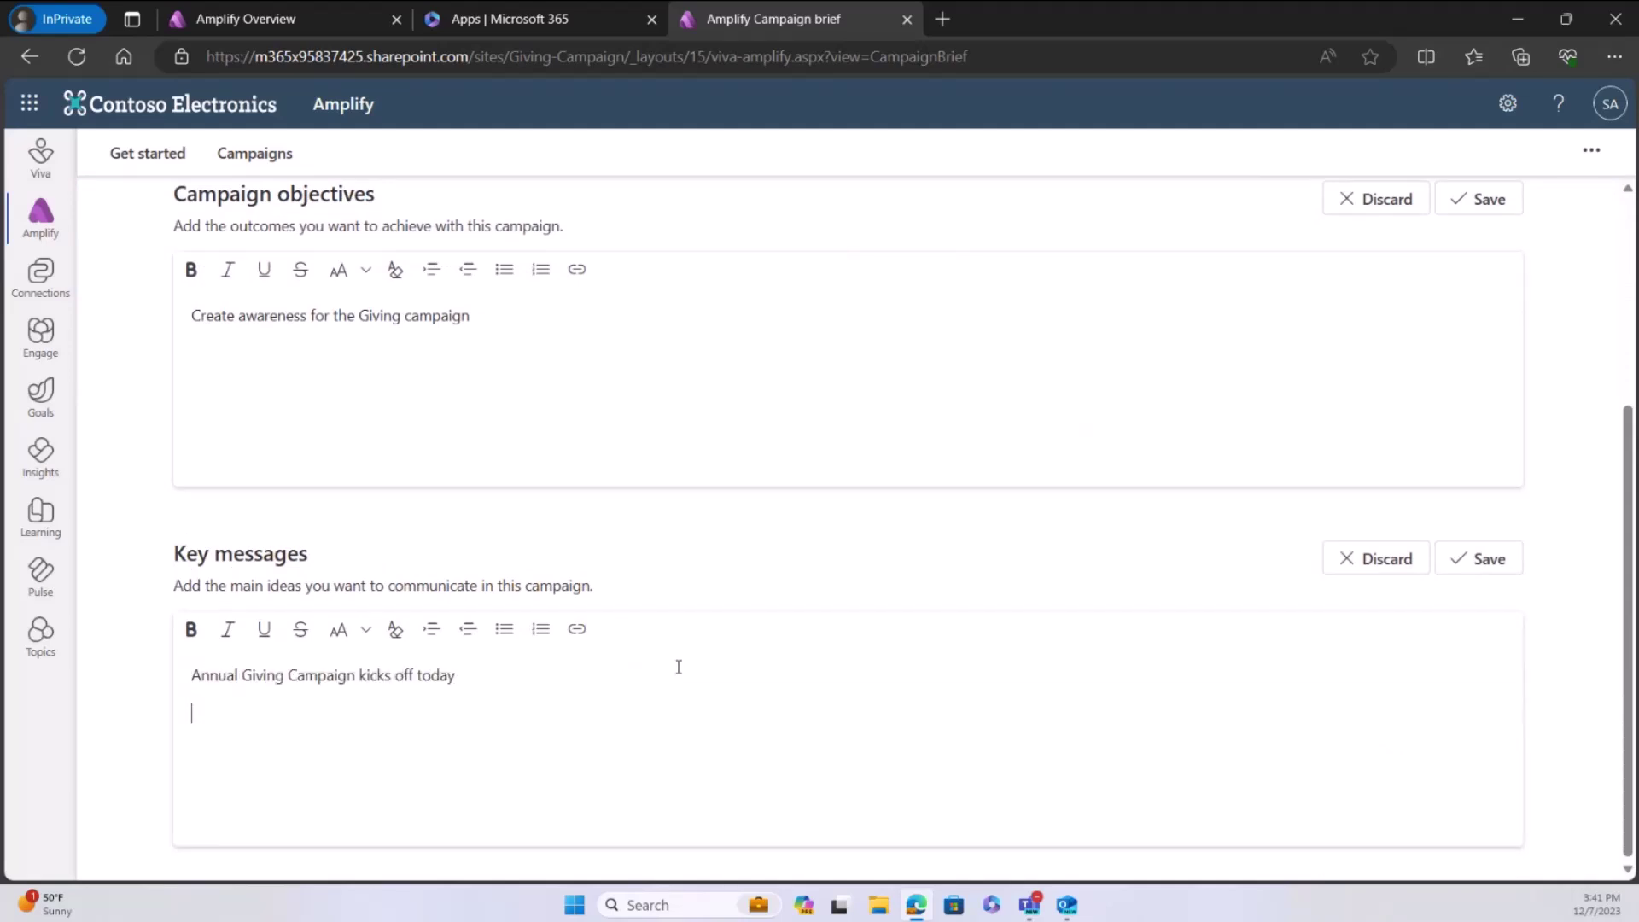
text(Volunteer your time and energy and get credit.)
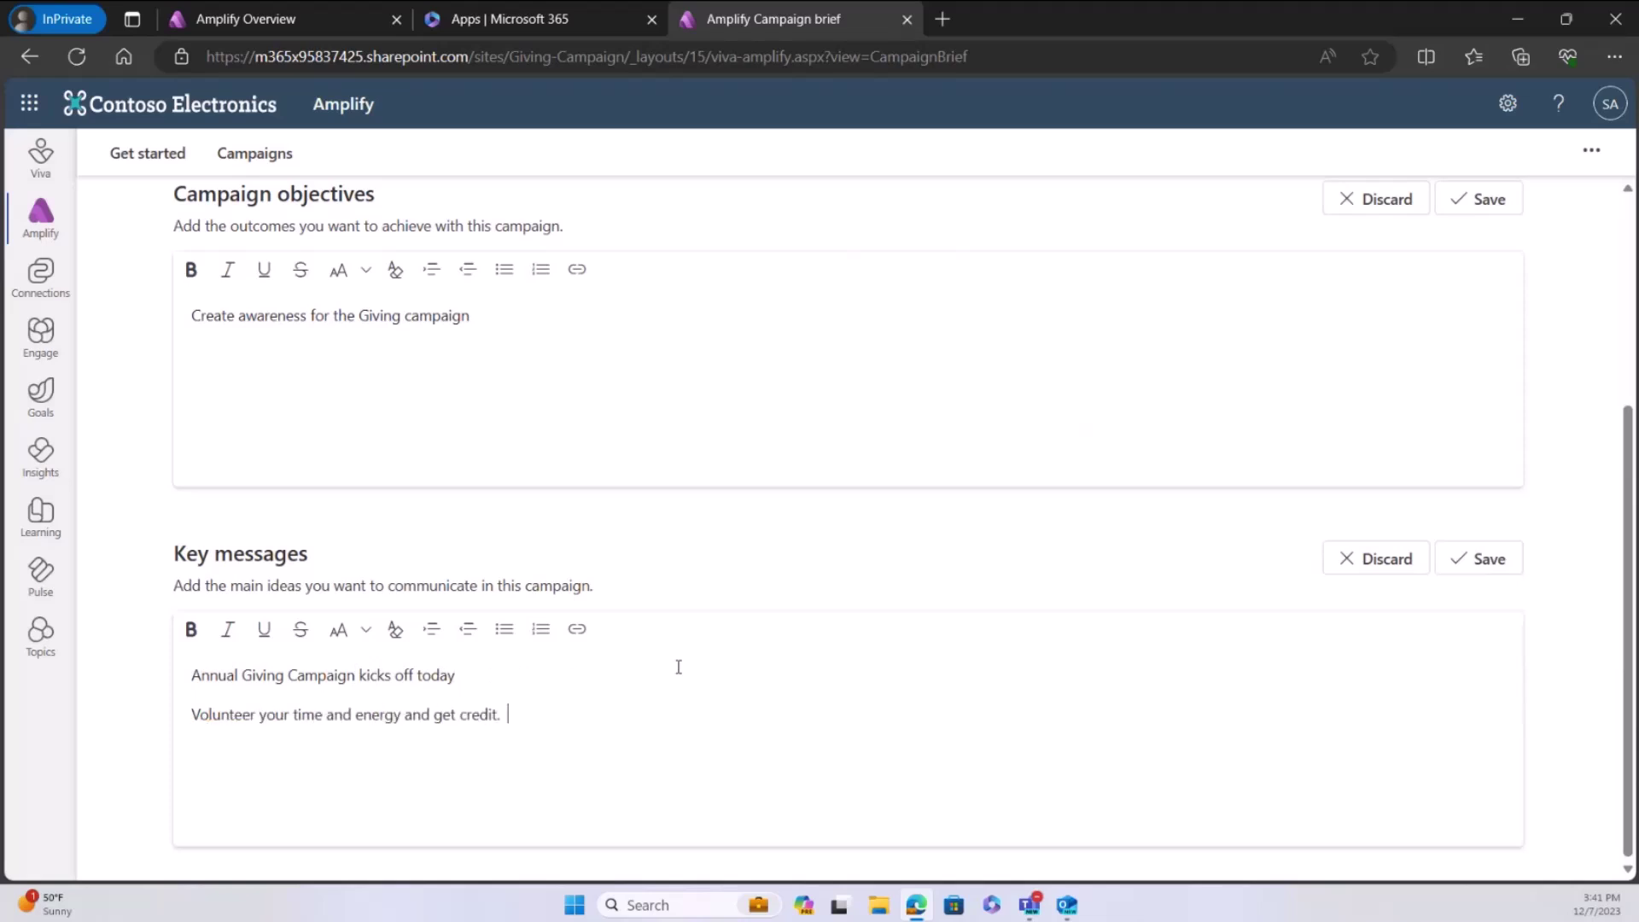
Step: Save the key messages and the campaign objectives in the campaign brief
click(1487, 563)
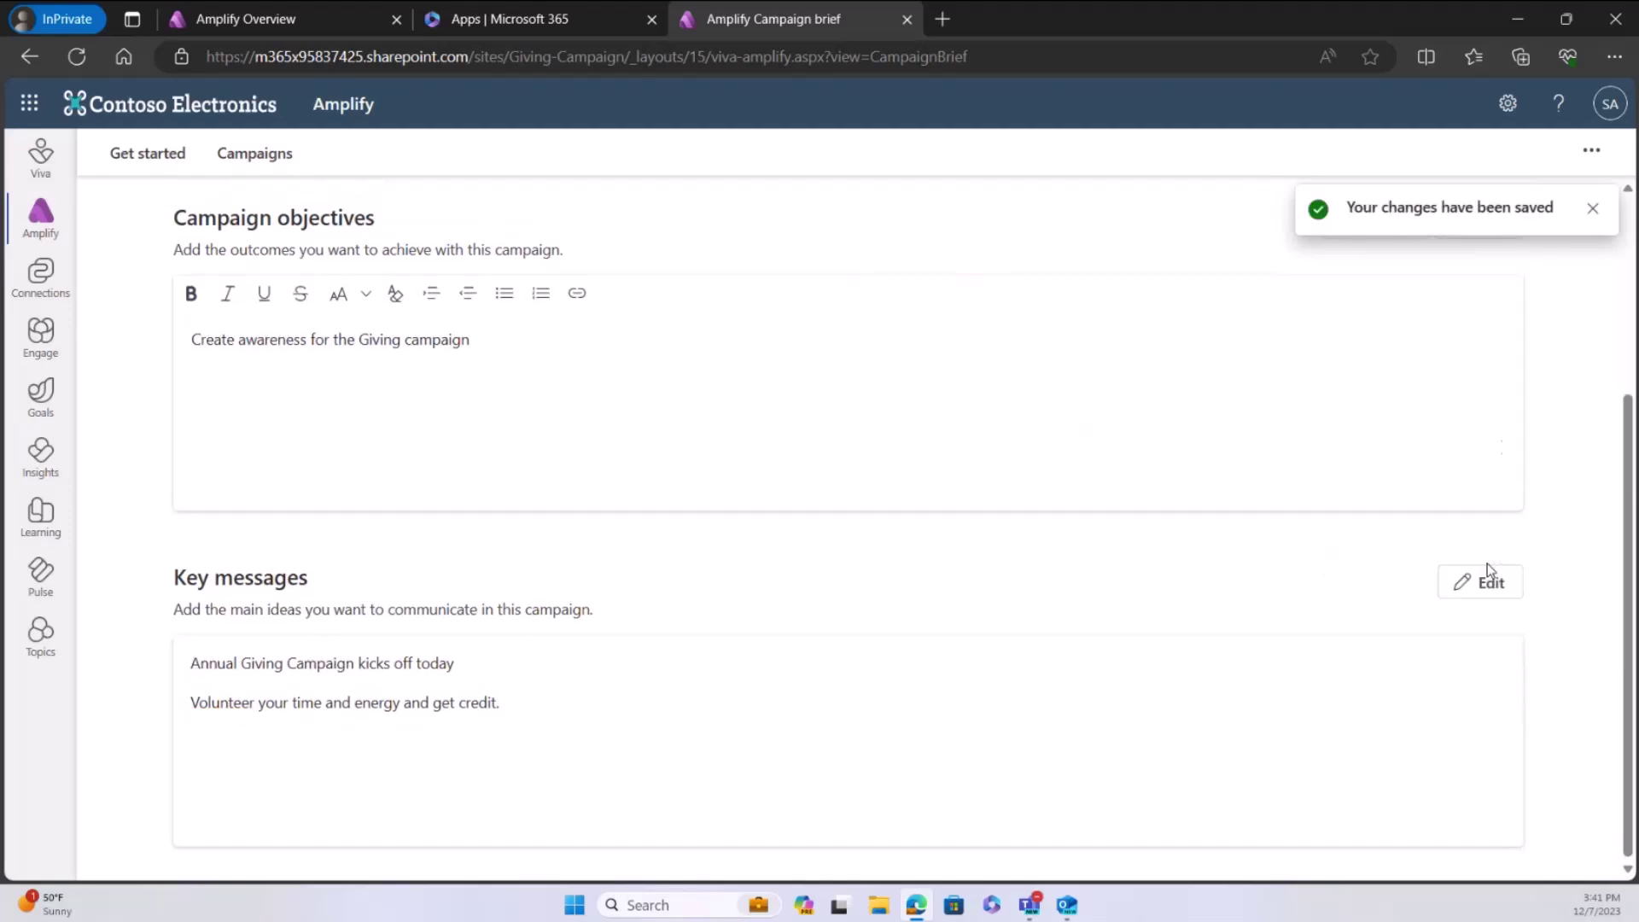
scroll(1502, 443, up, 3)
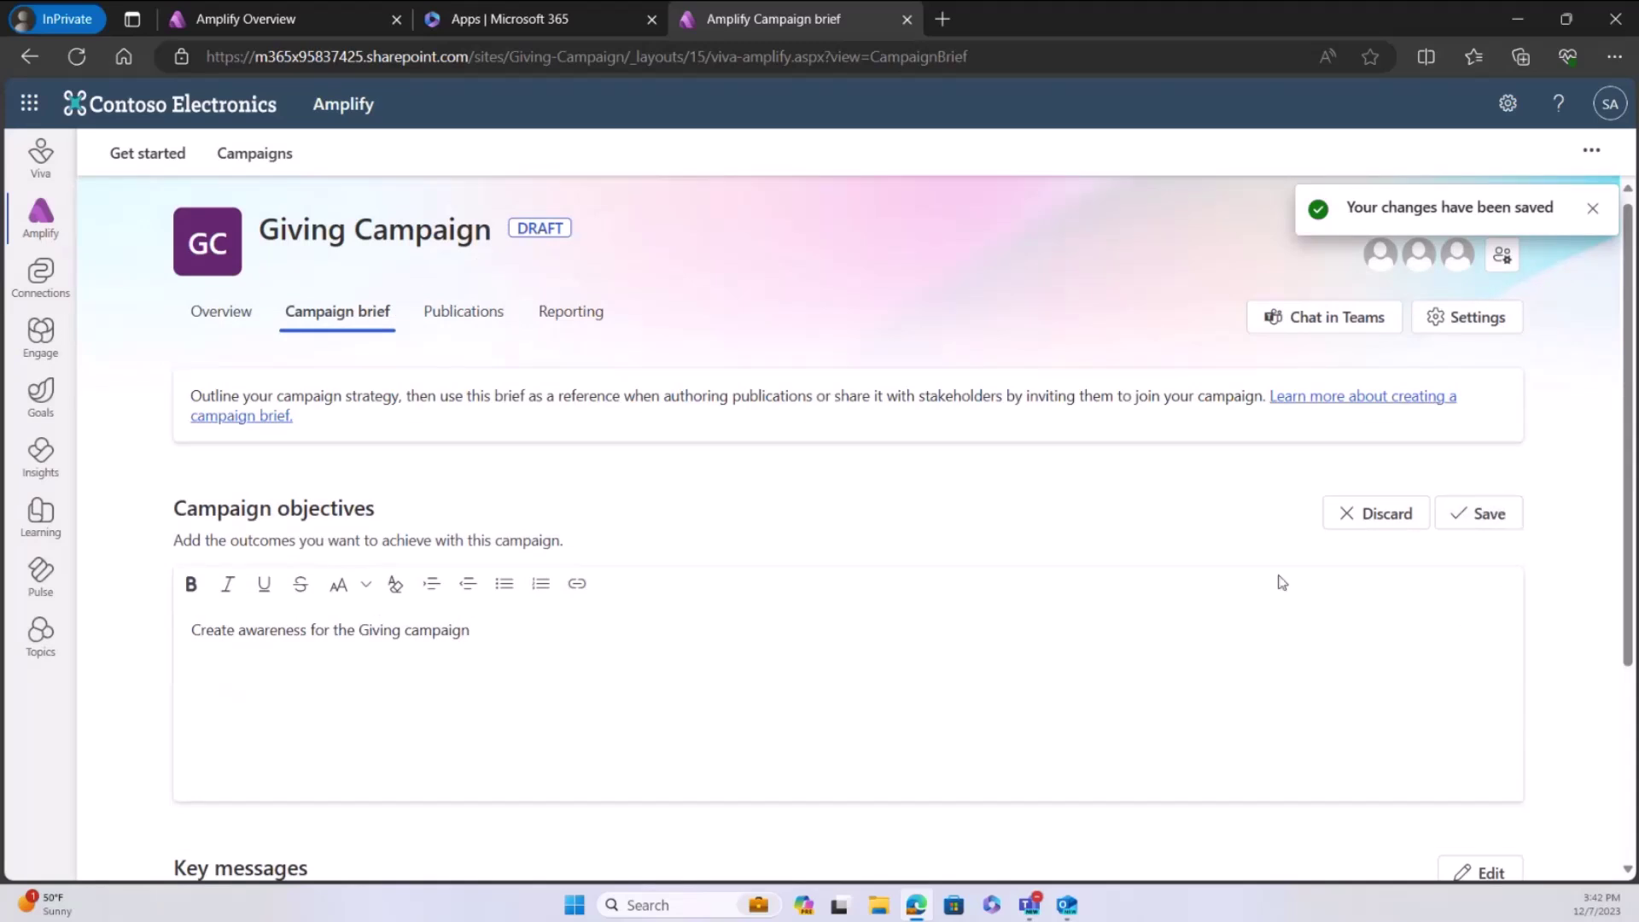
click(1479, 522)
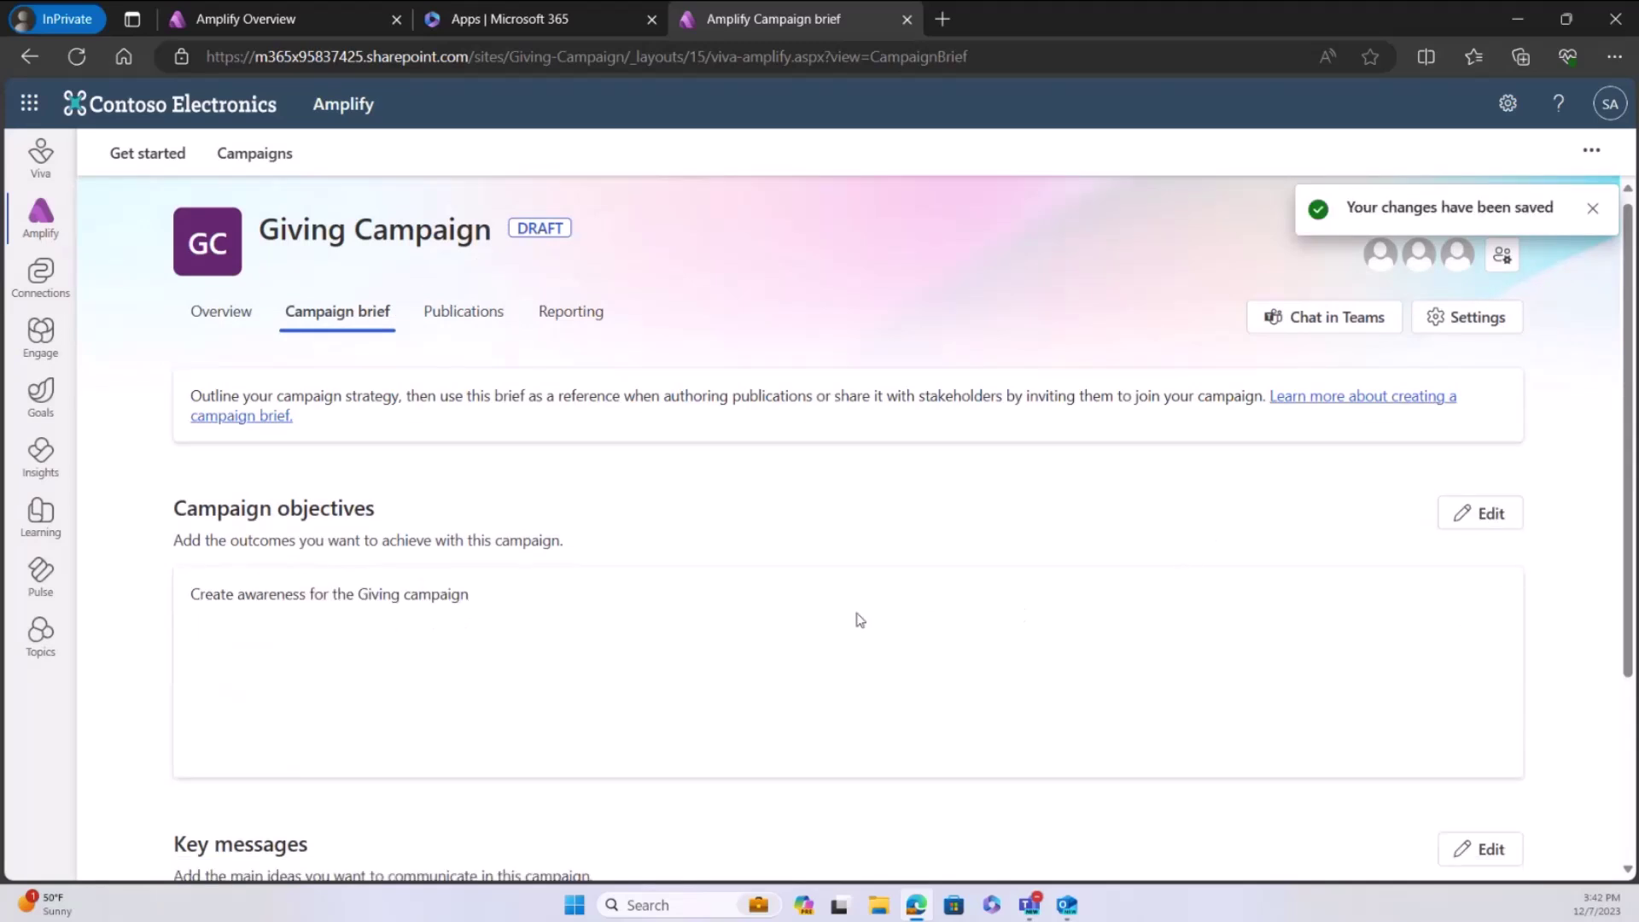
Step: Create a new publication and replace its banner with the stock photo, found with "gift", of hands holding a white gift box against a dark background
click(450, 315)
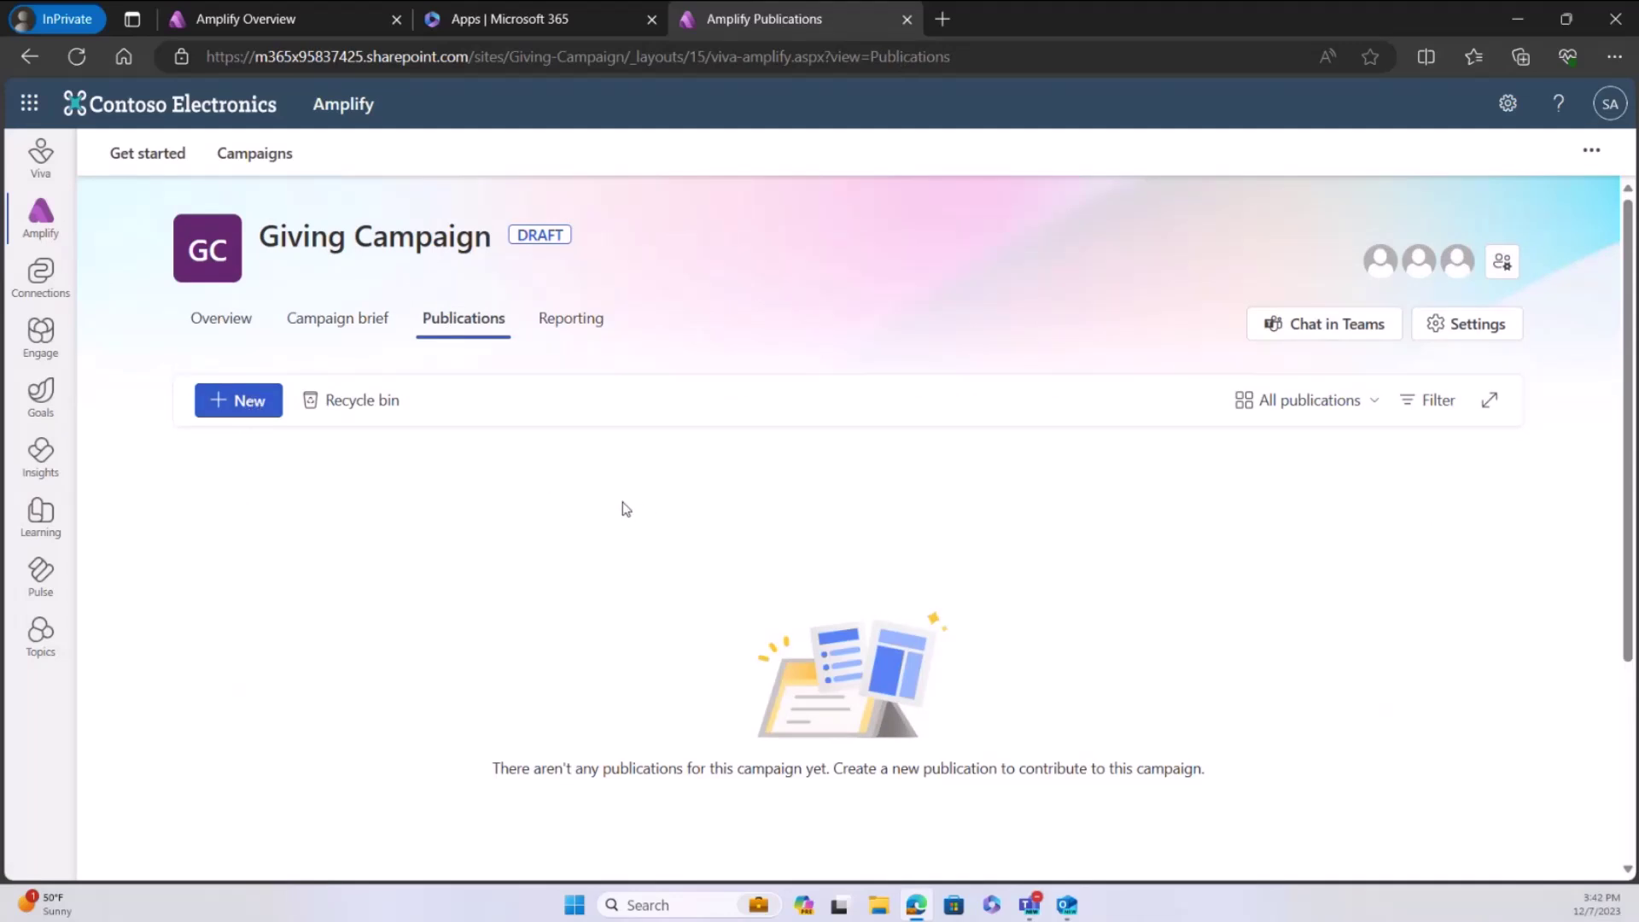
click(245, 402)
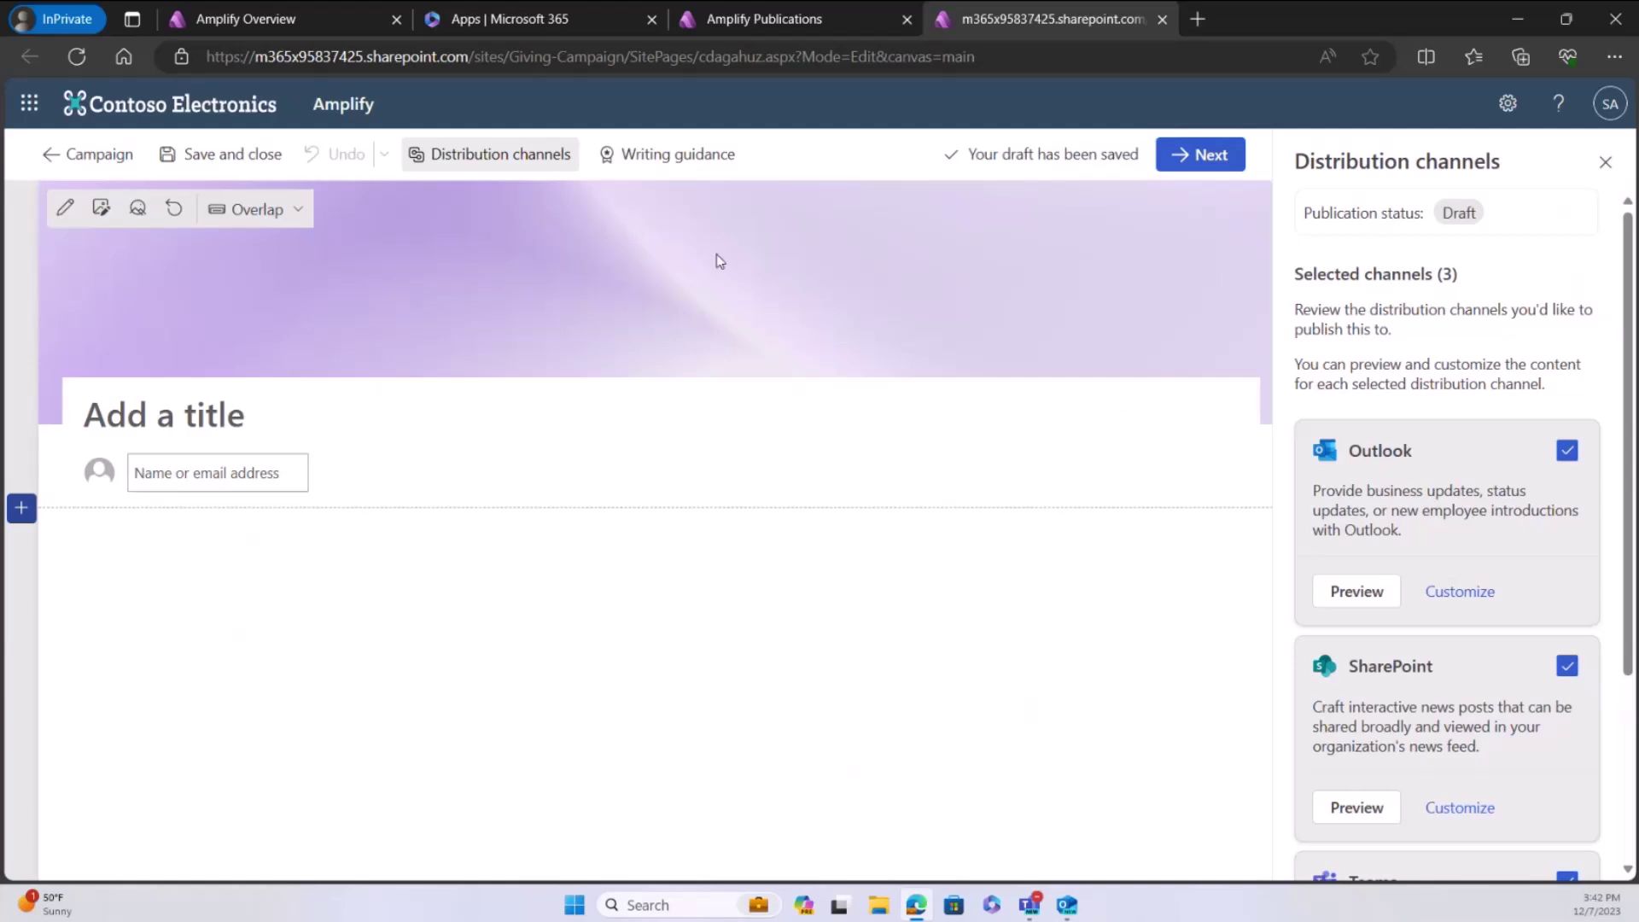
click(101, 208)
click(278, 309)
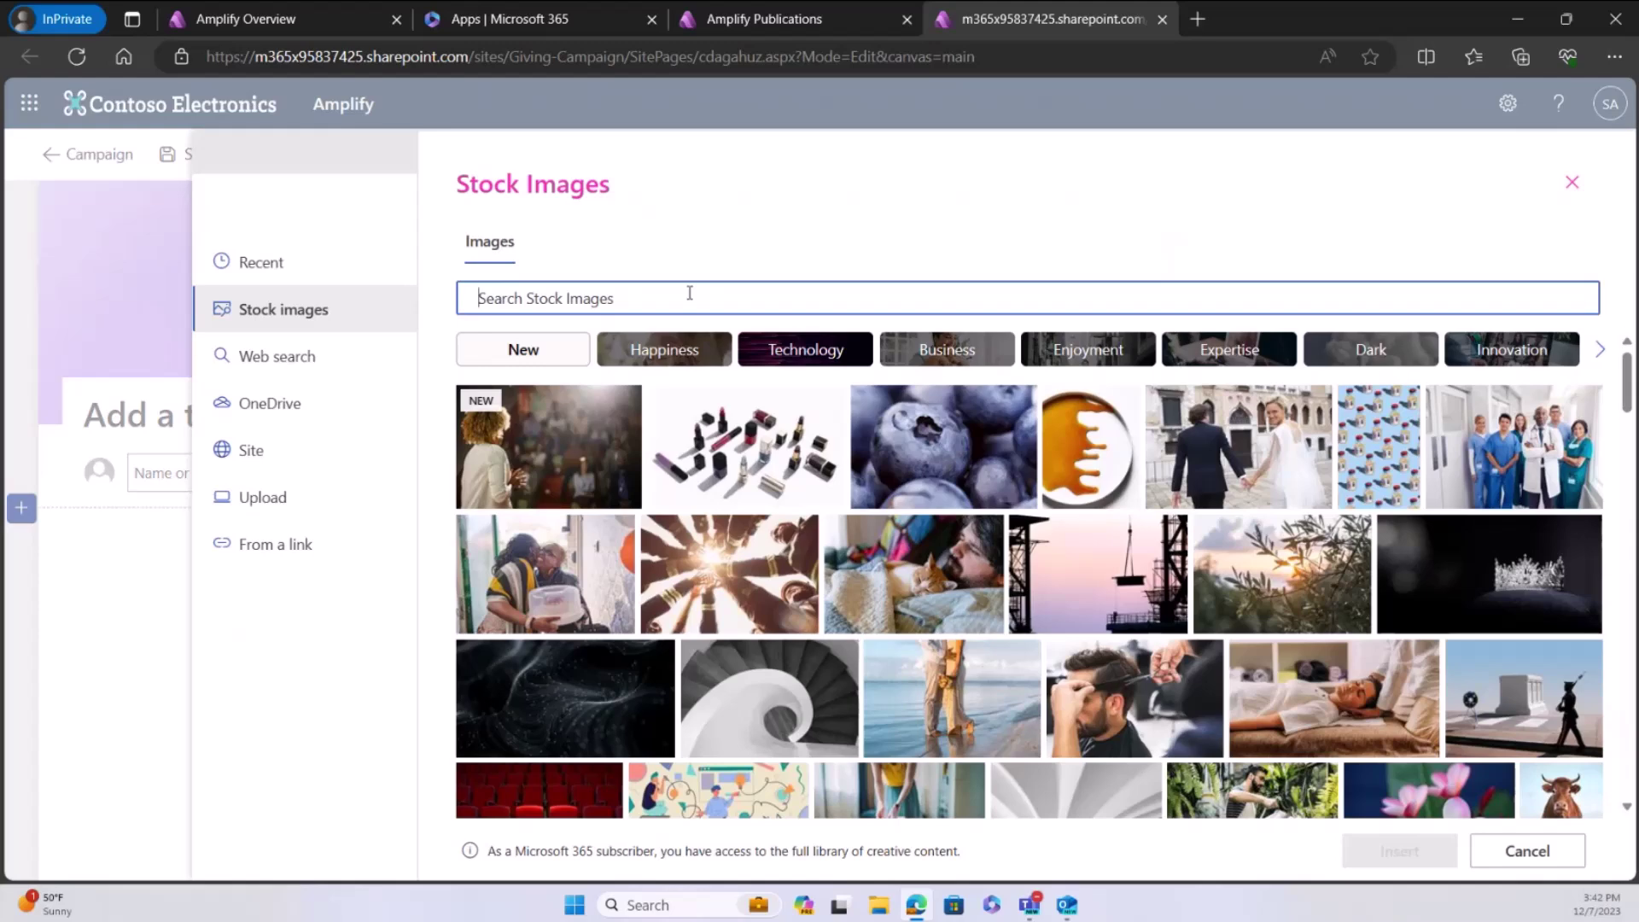
text(gift)
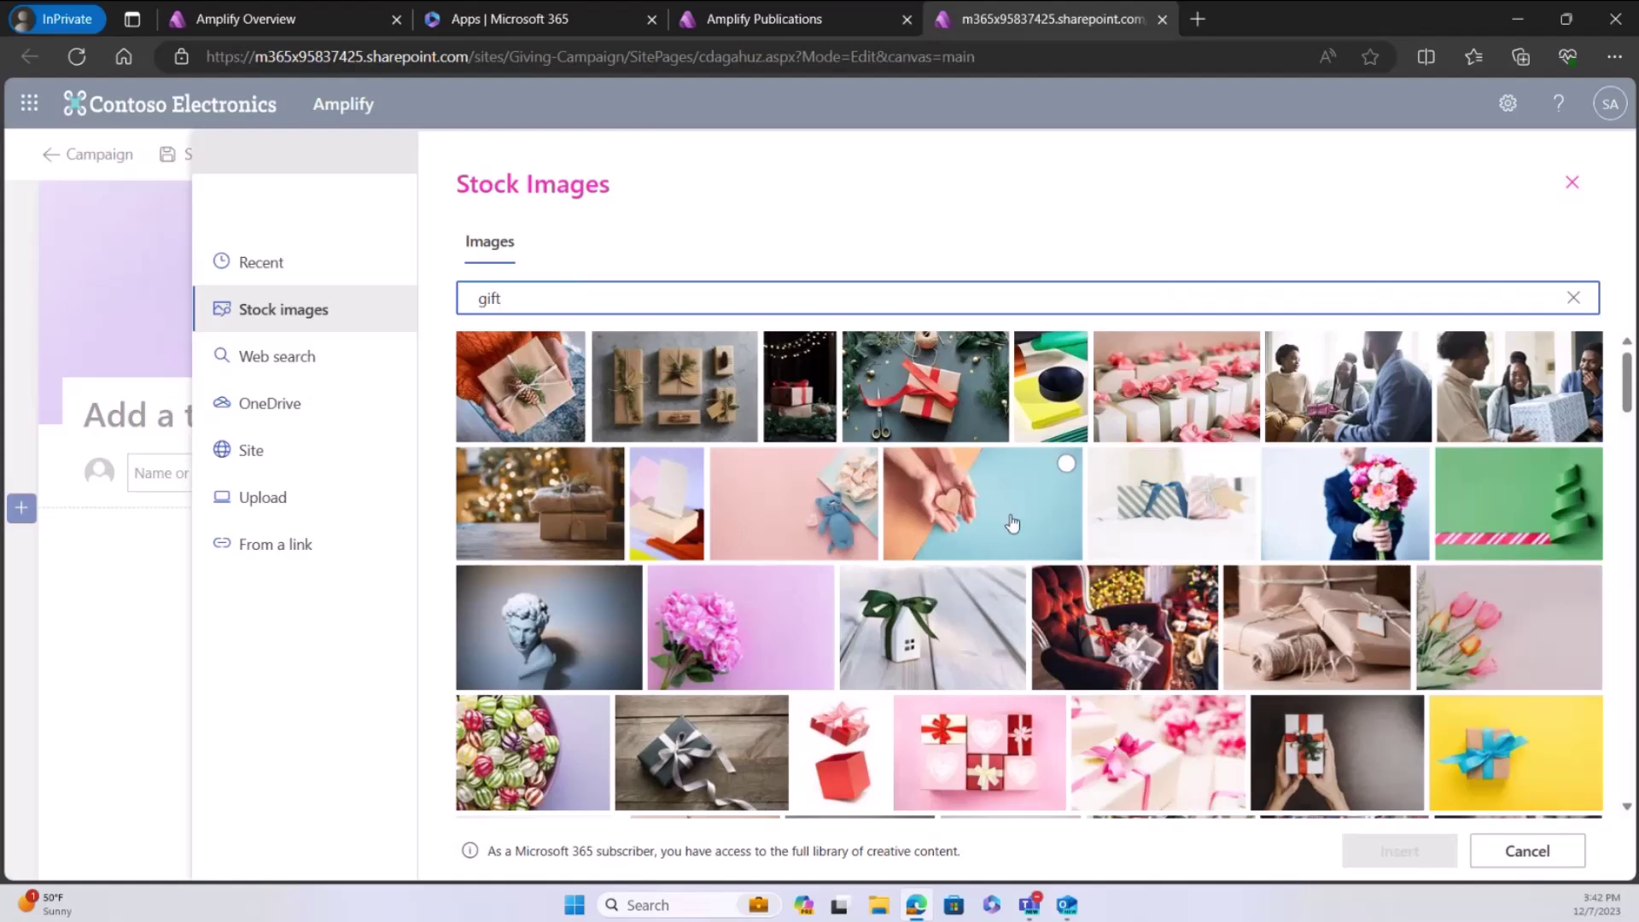
scroll(1012, 522, down, 4)
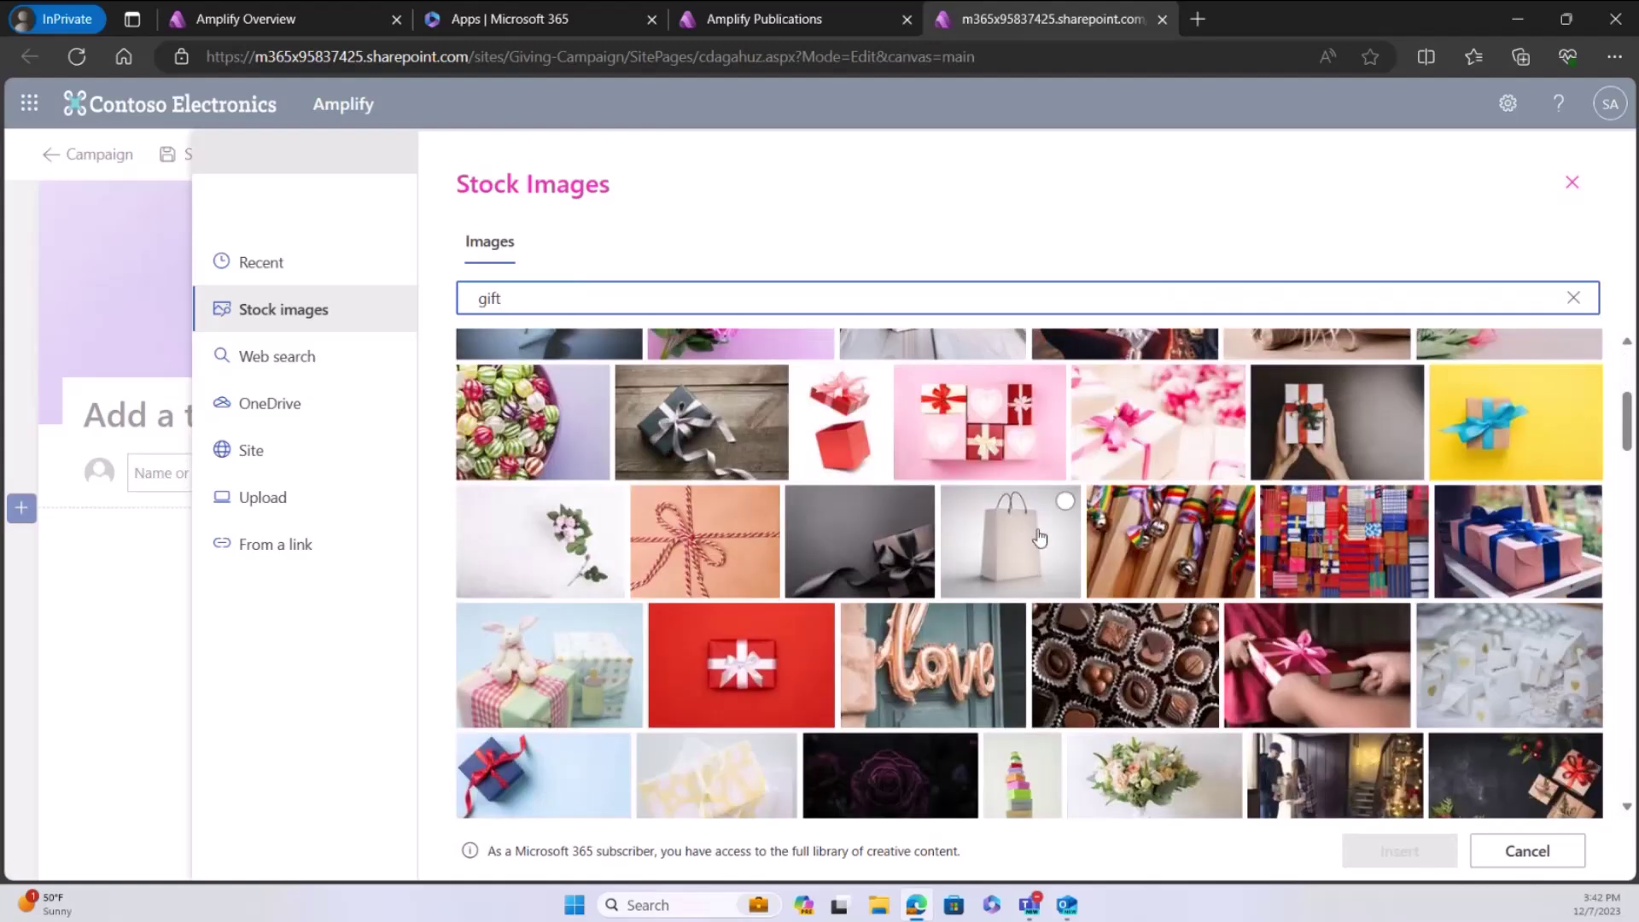
click(1408, 379)
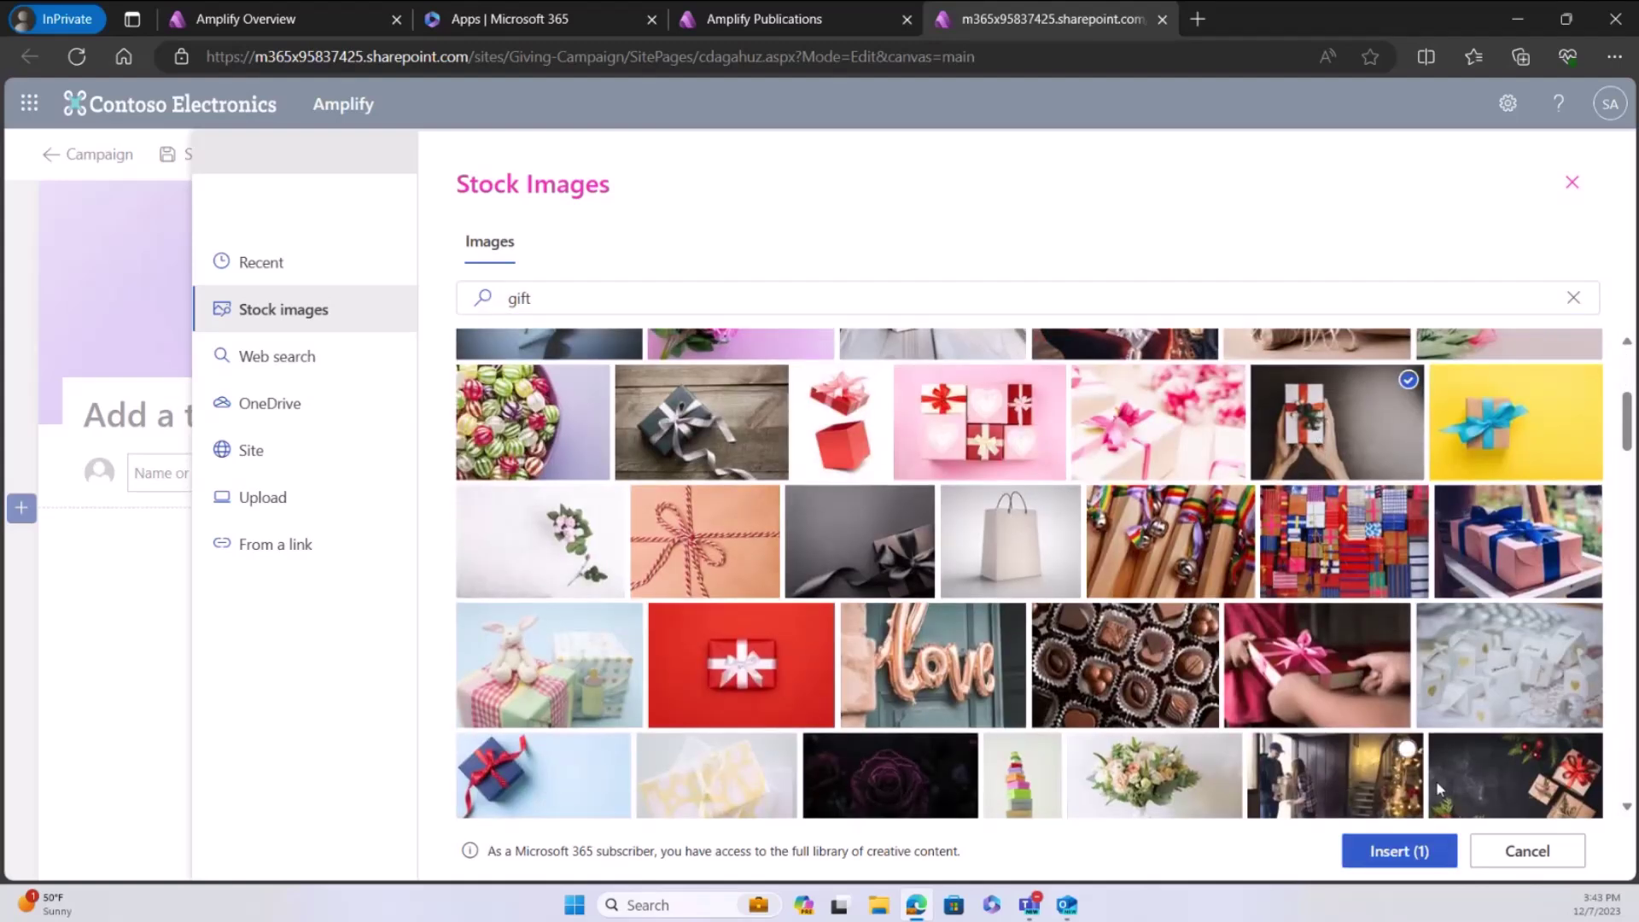
click(1400, 850)
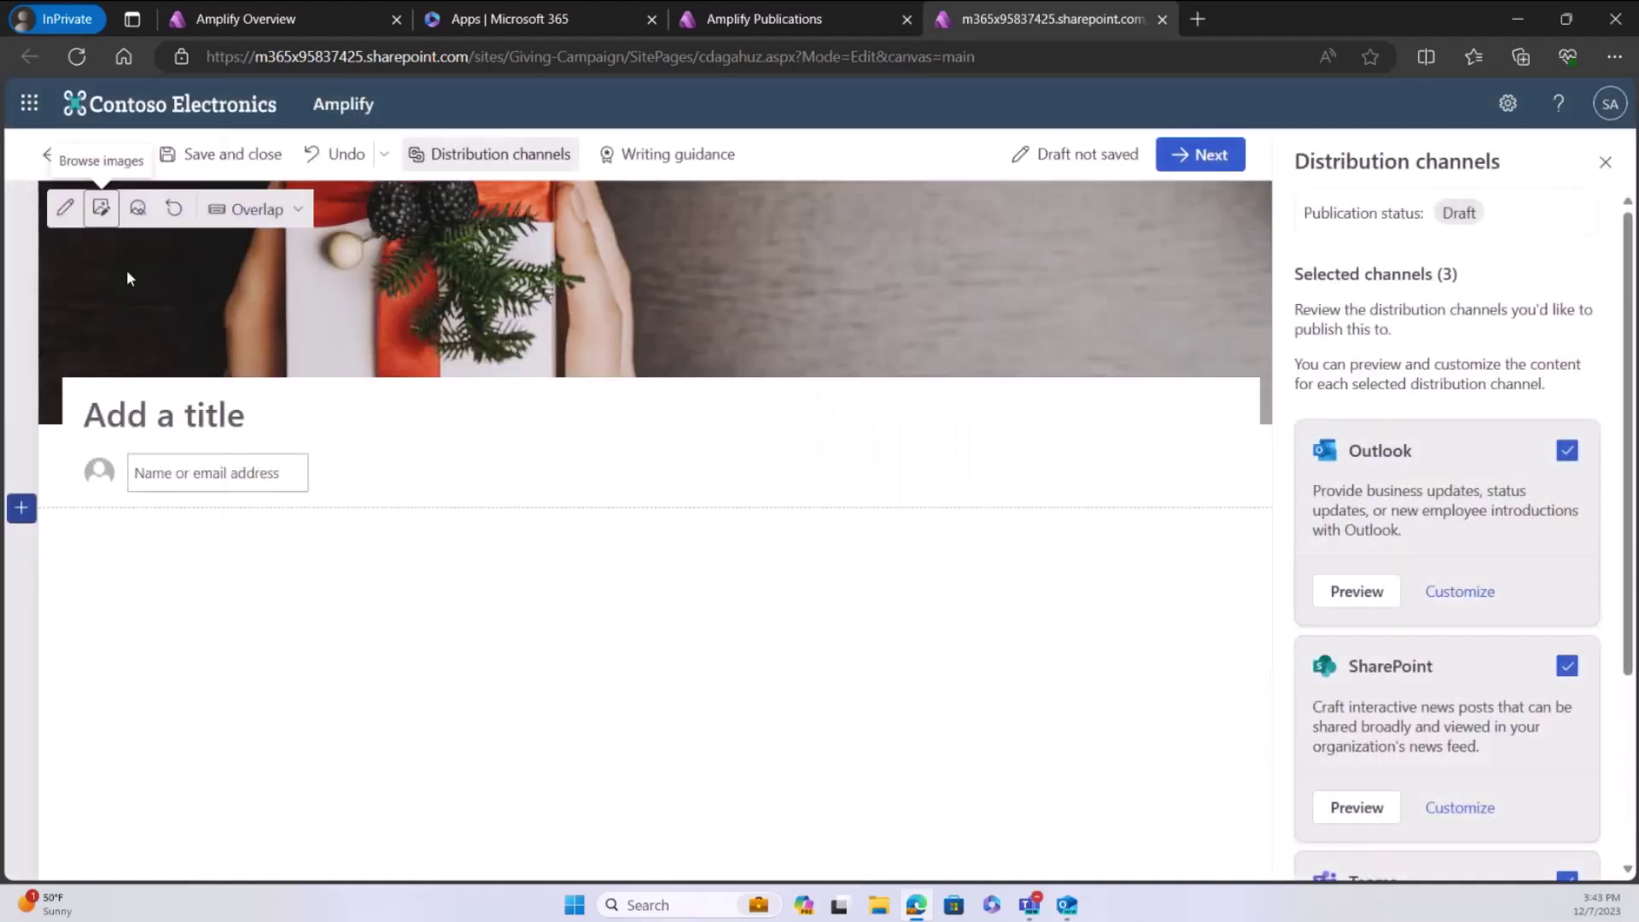
Step: Try the Color block layout for the publication's title area and settle on Image and title
click(279, 220)
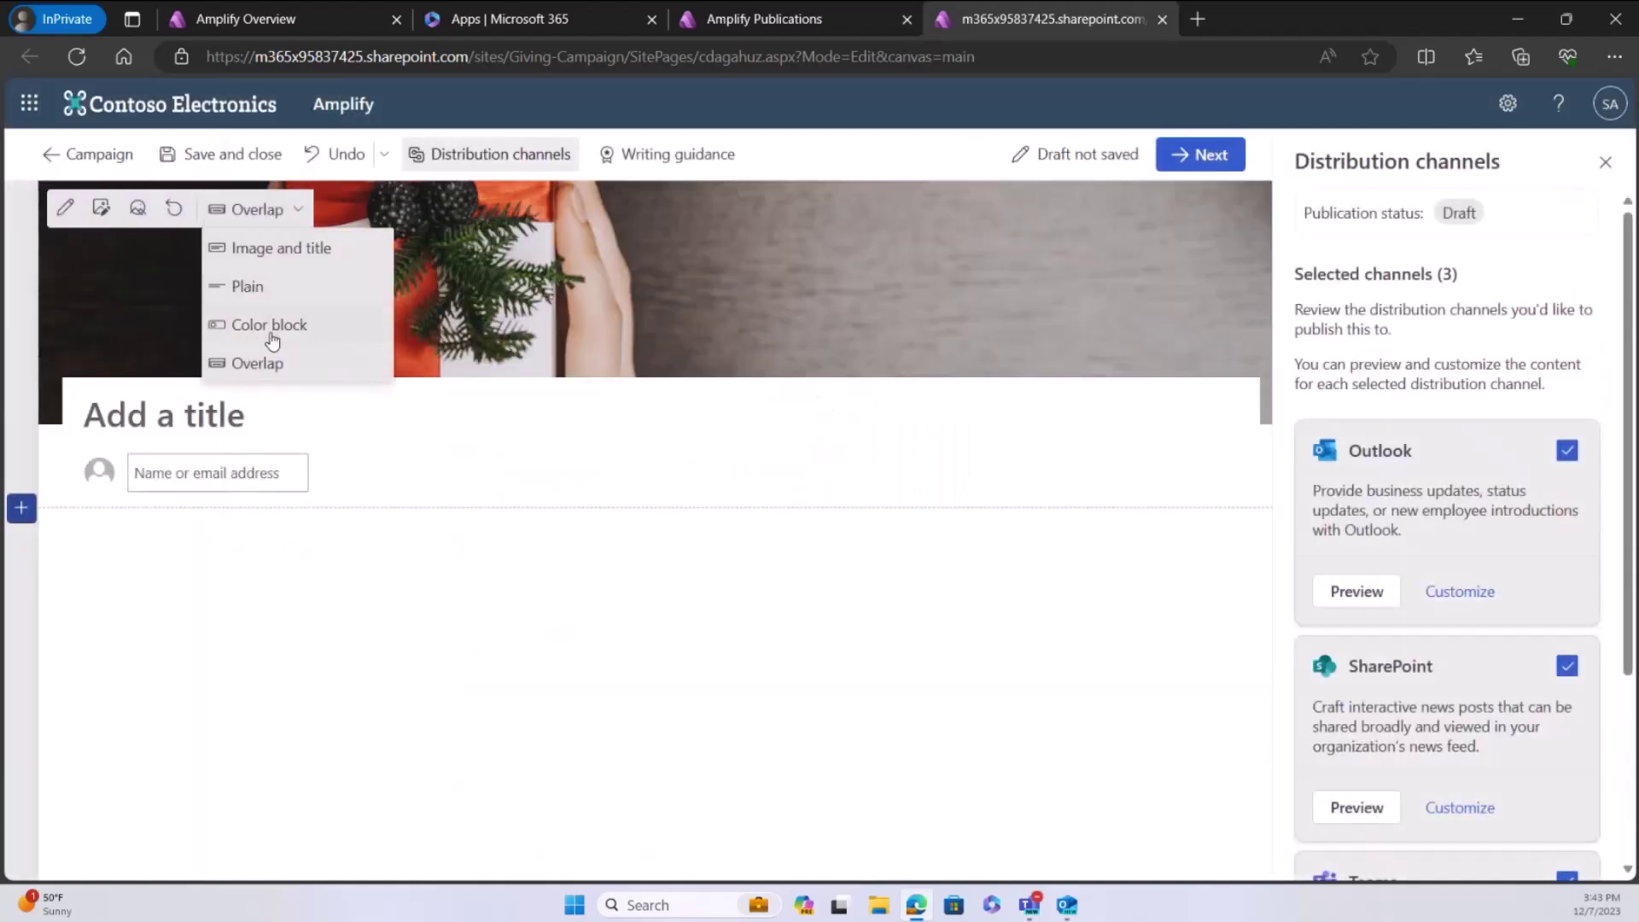
click(269, 324)
click(291, 233)
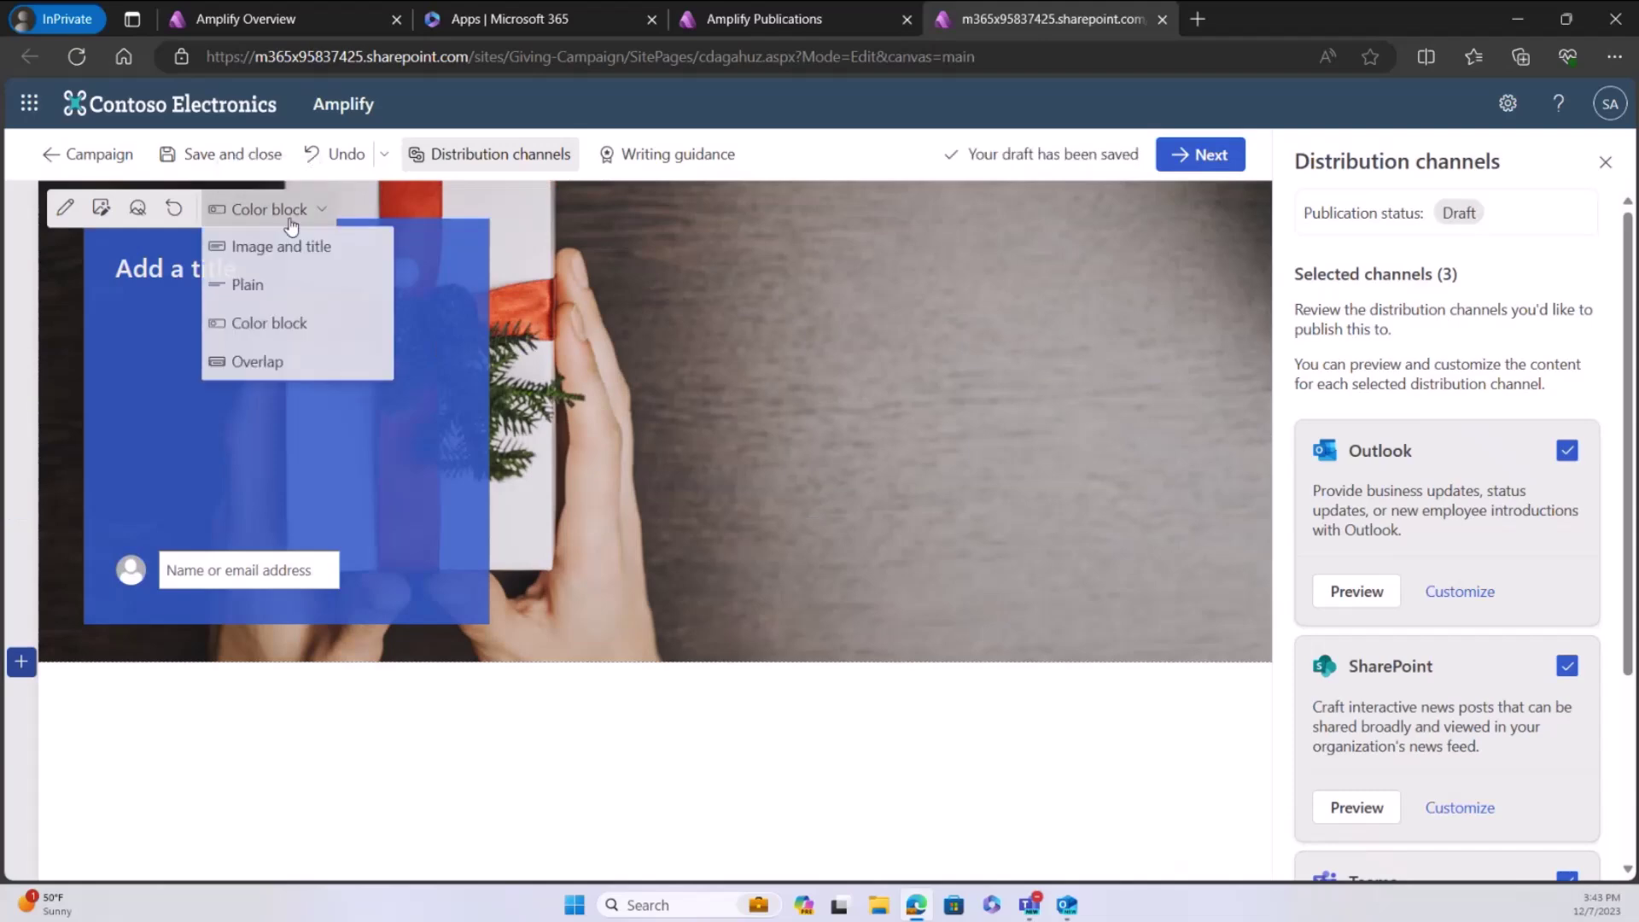
click(299, 250)
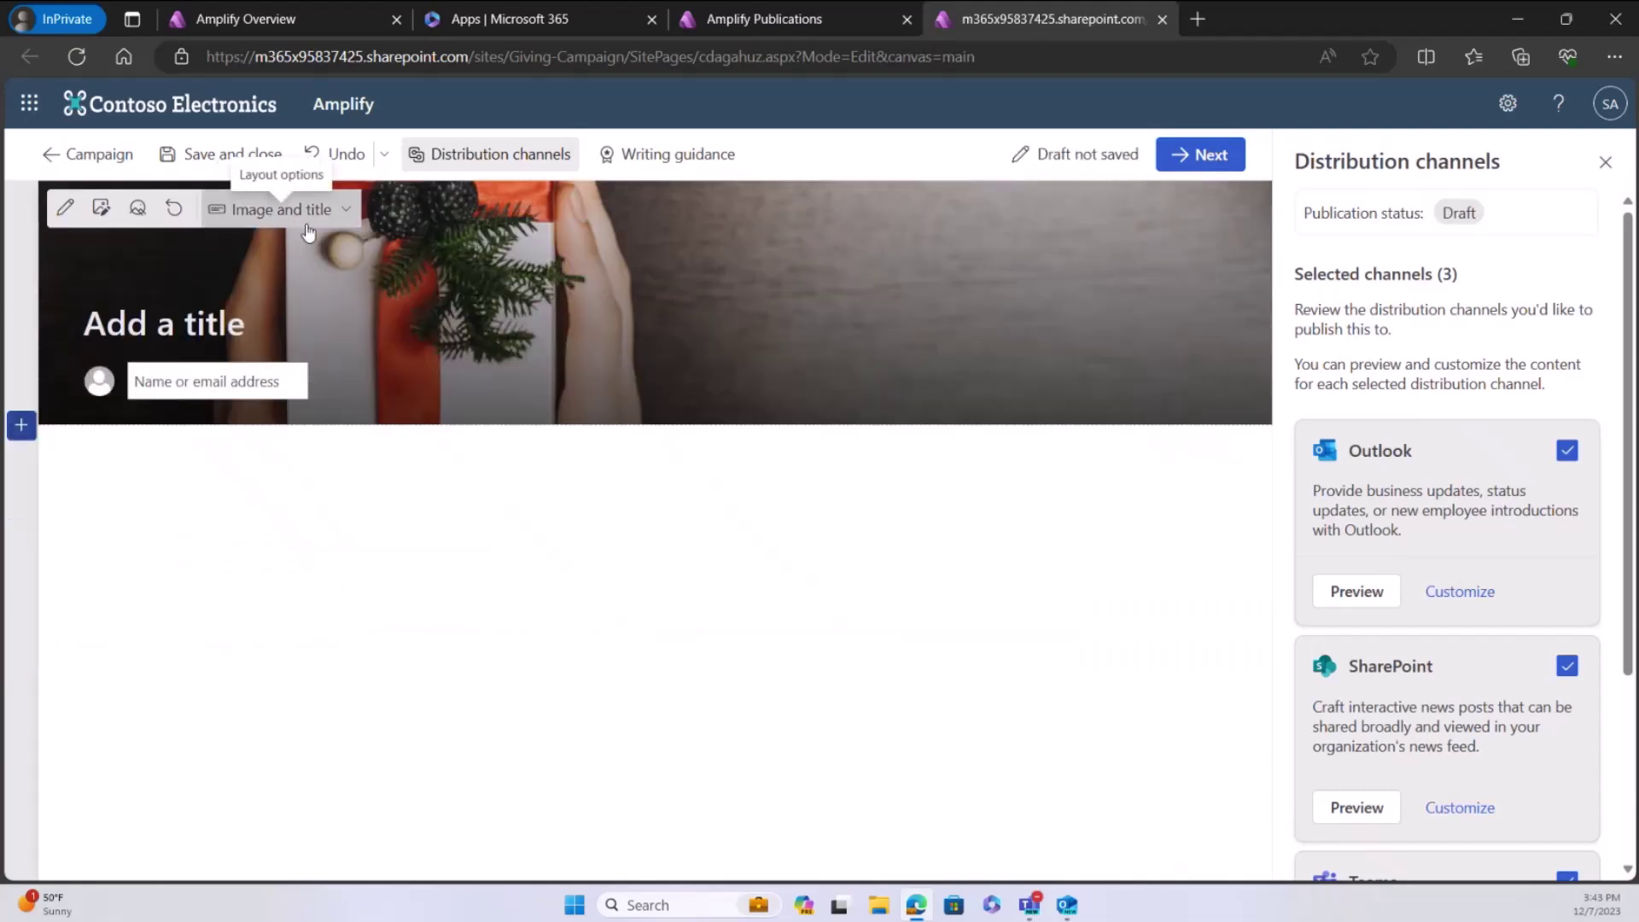
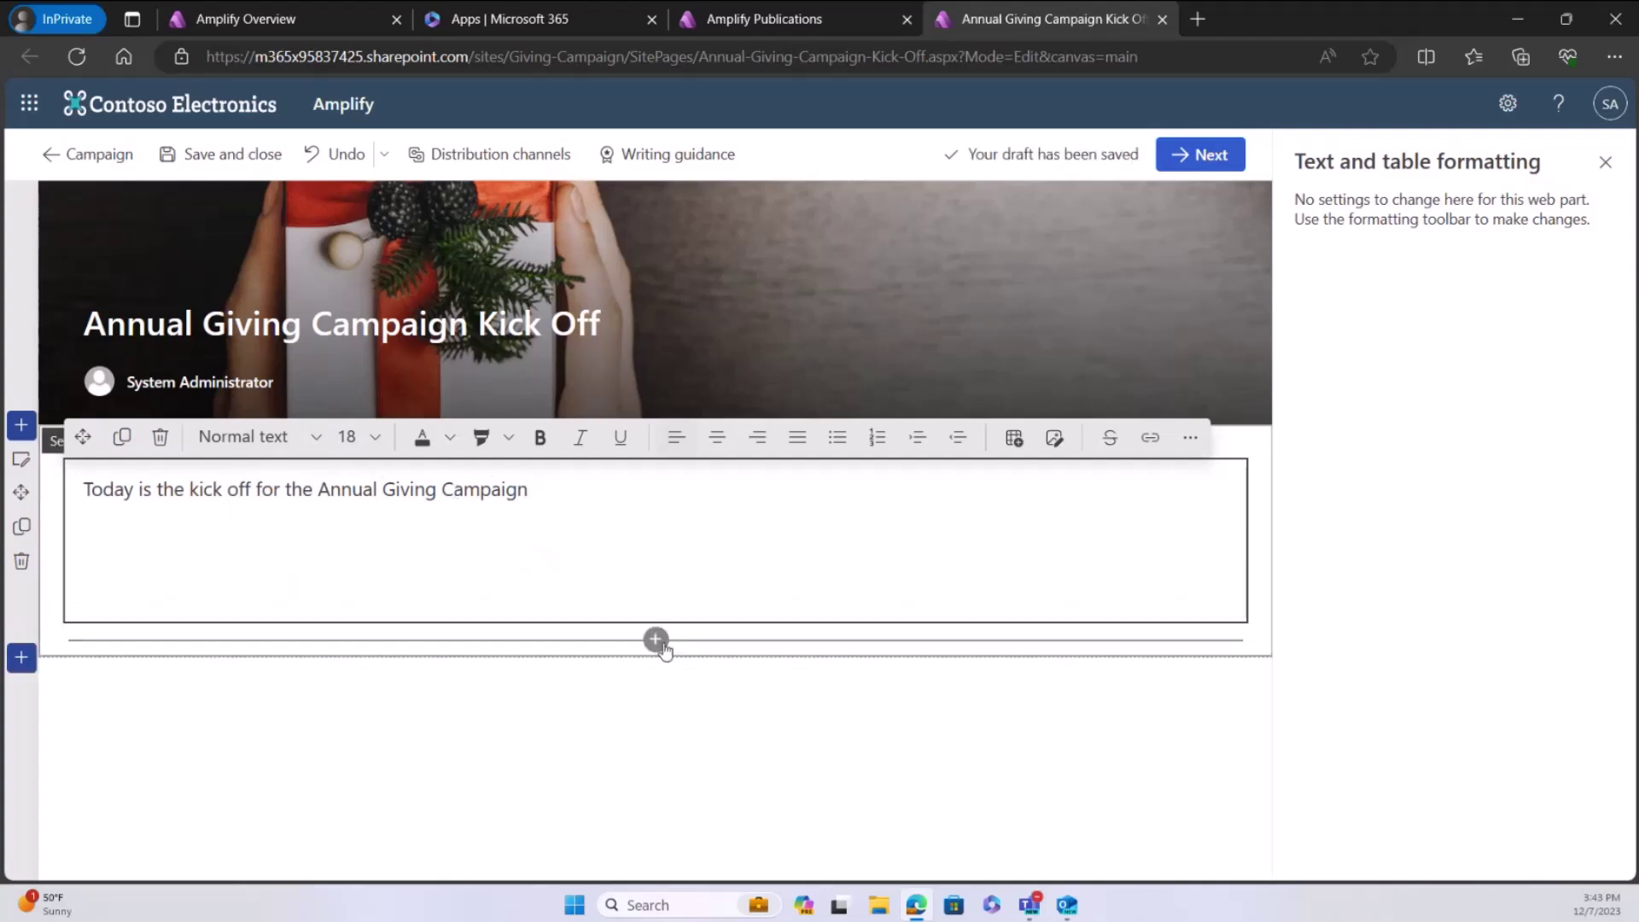
Step: Insert an image below the text, using the stock photo of hands holding a wooden heart found by searching for "gift"
click(656, 639)
click(645, 384)
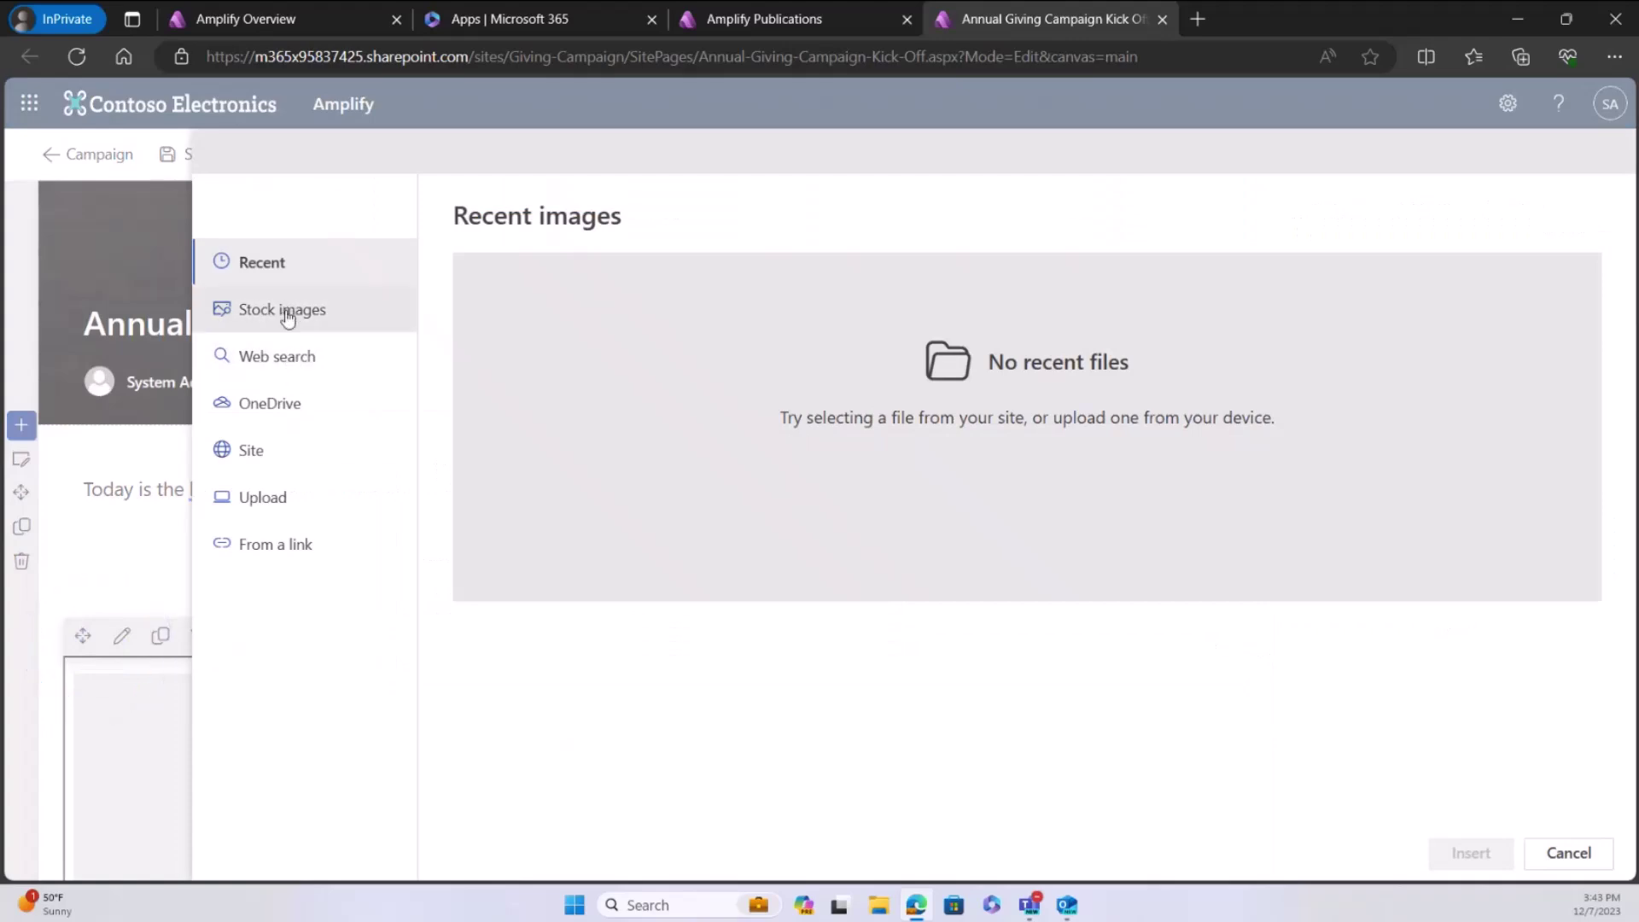
click(286, 311)
click(622, 298)
text(gi)
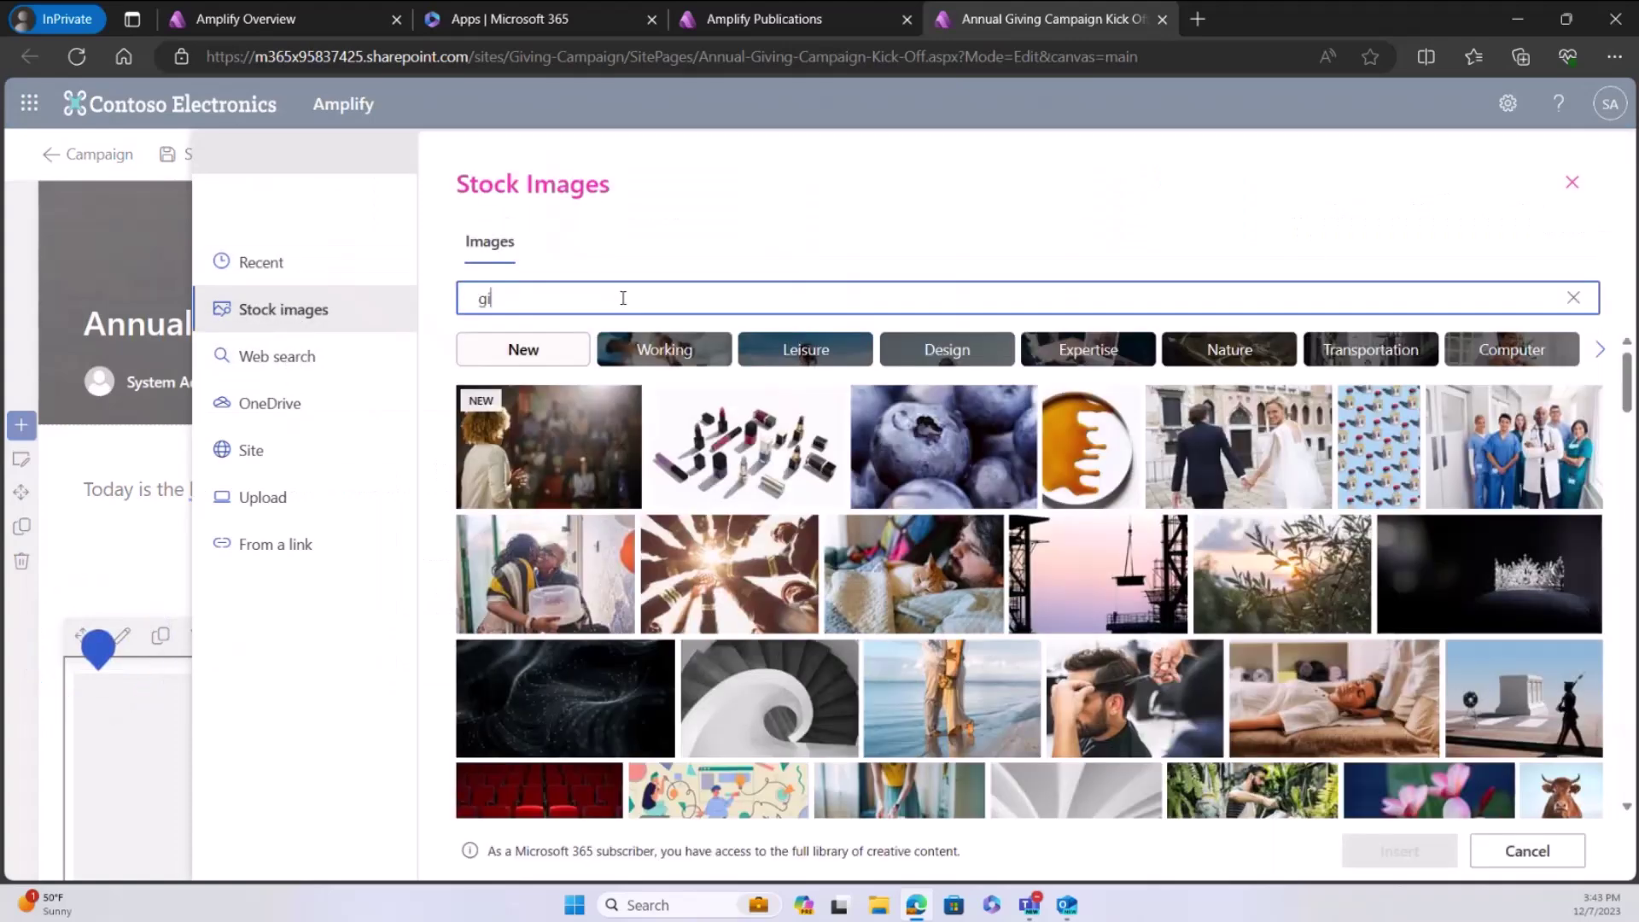
text(ft)
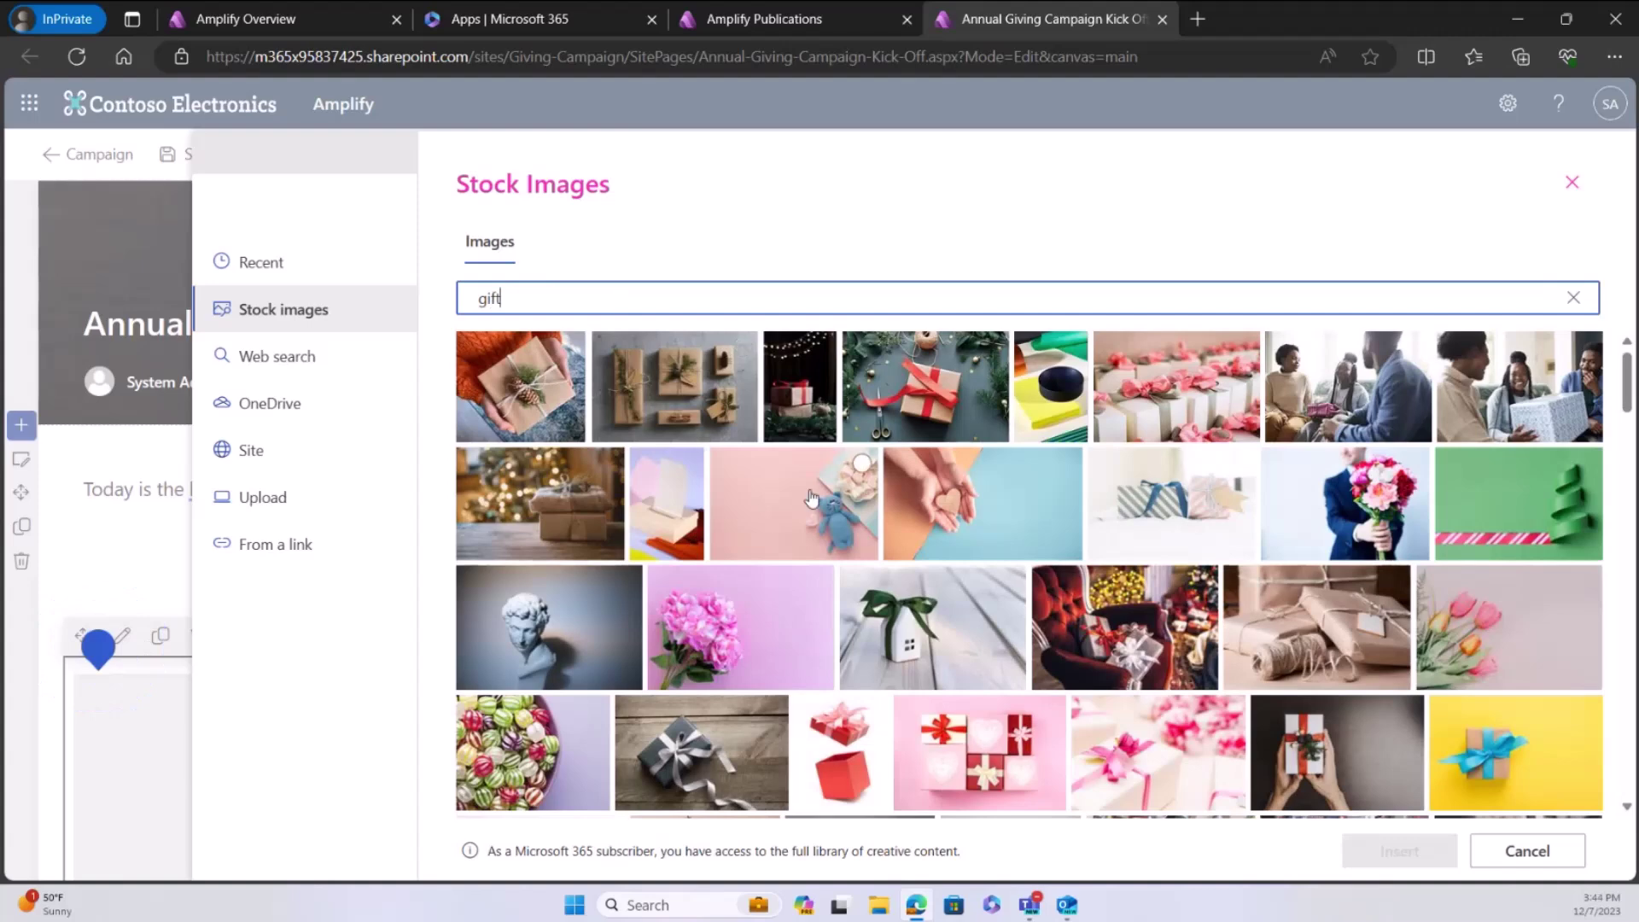
click(1066, 463)
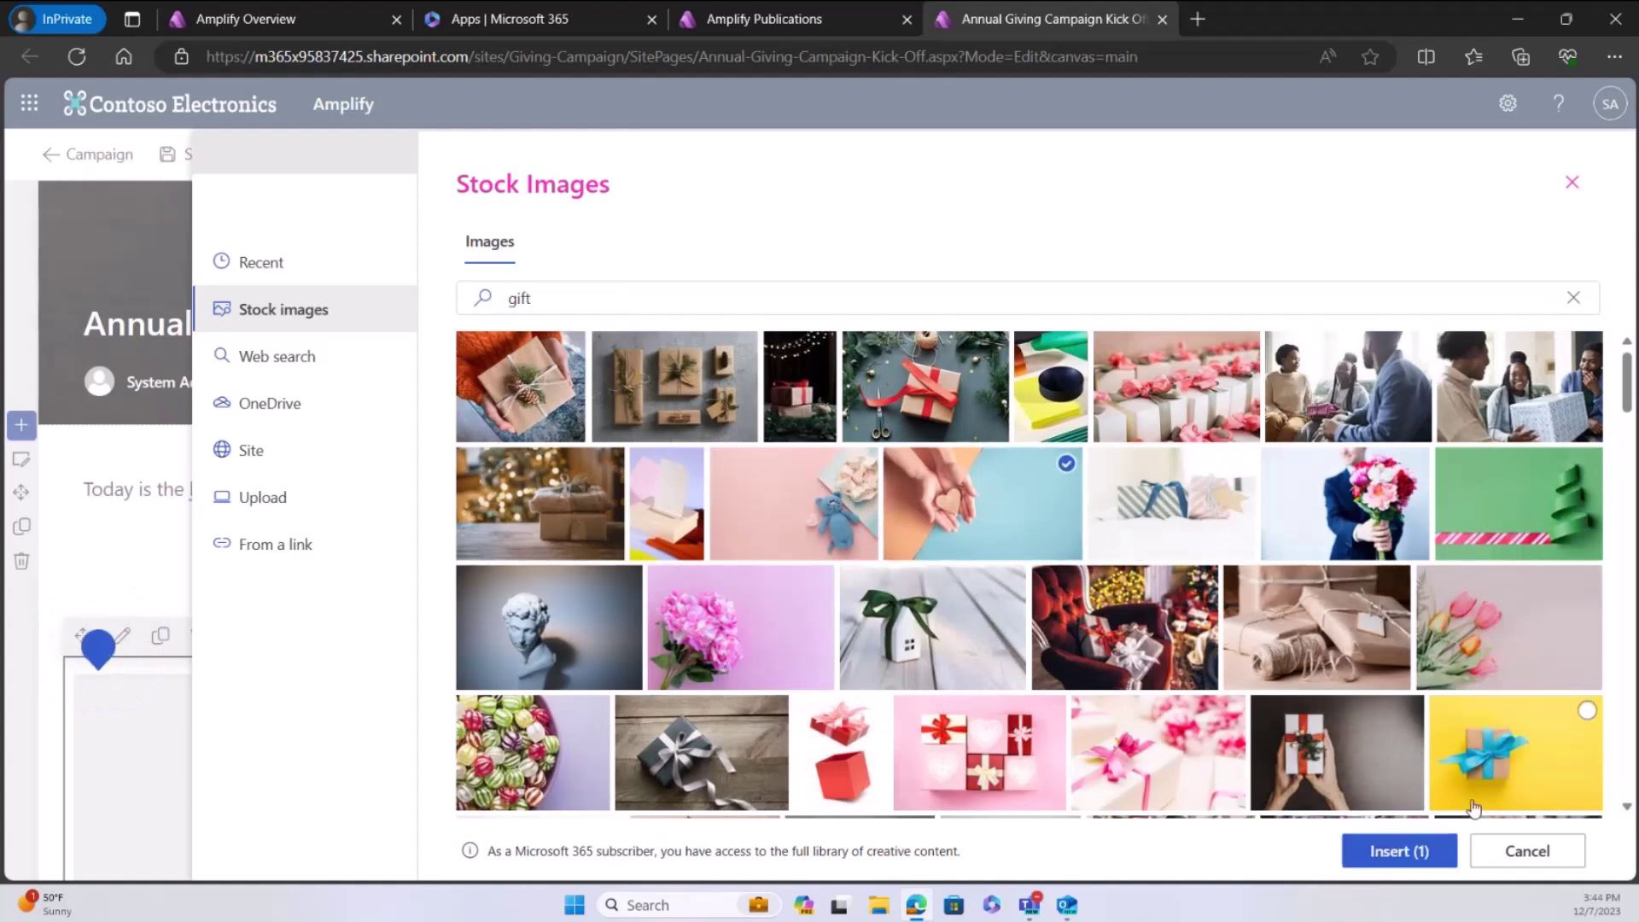
click(1398, 851)
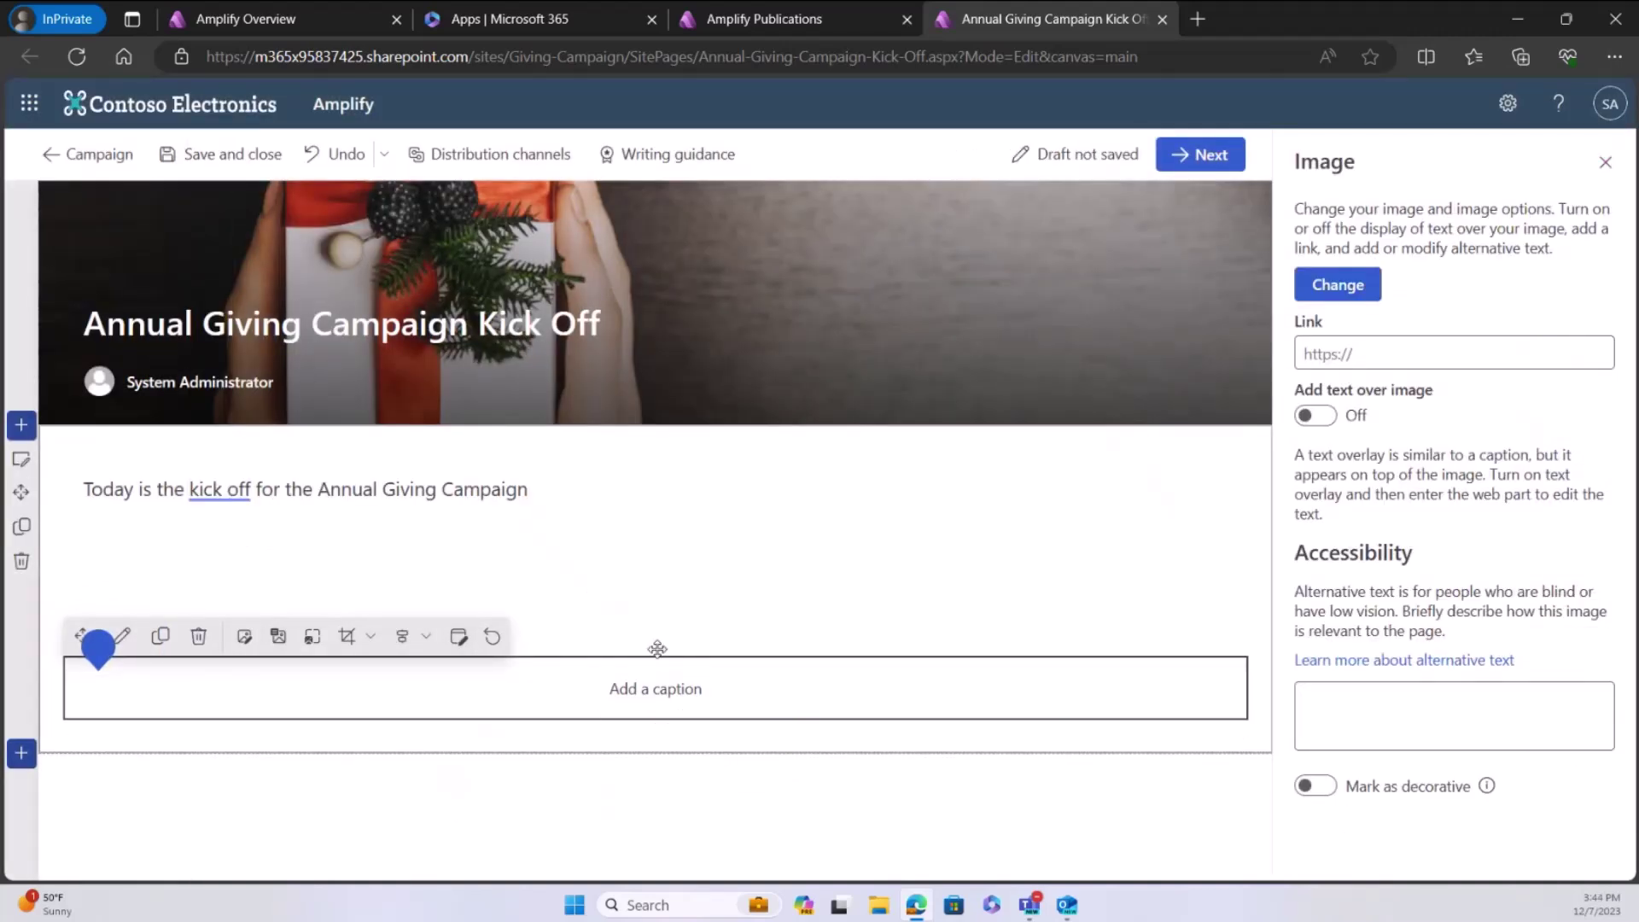
Step: End the kick-off sentence with an exclamation mark, center it, and add the line "Give with your heart" below it
click(550, 482)
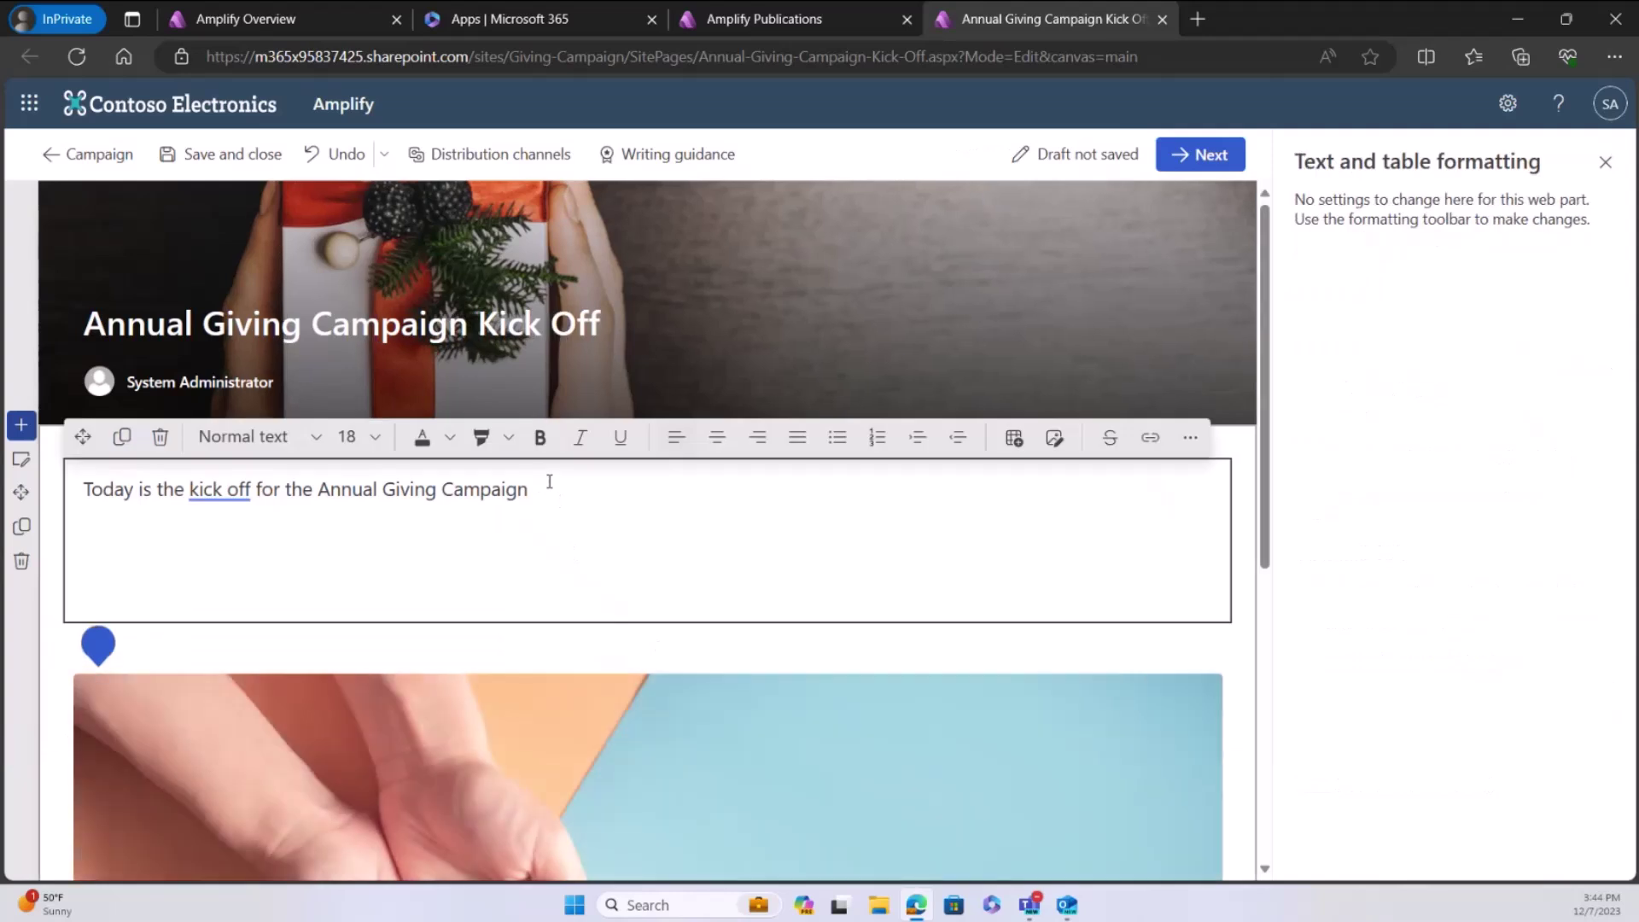
key(BackSpace)
text(!)
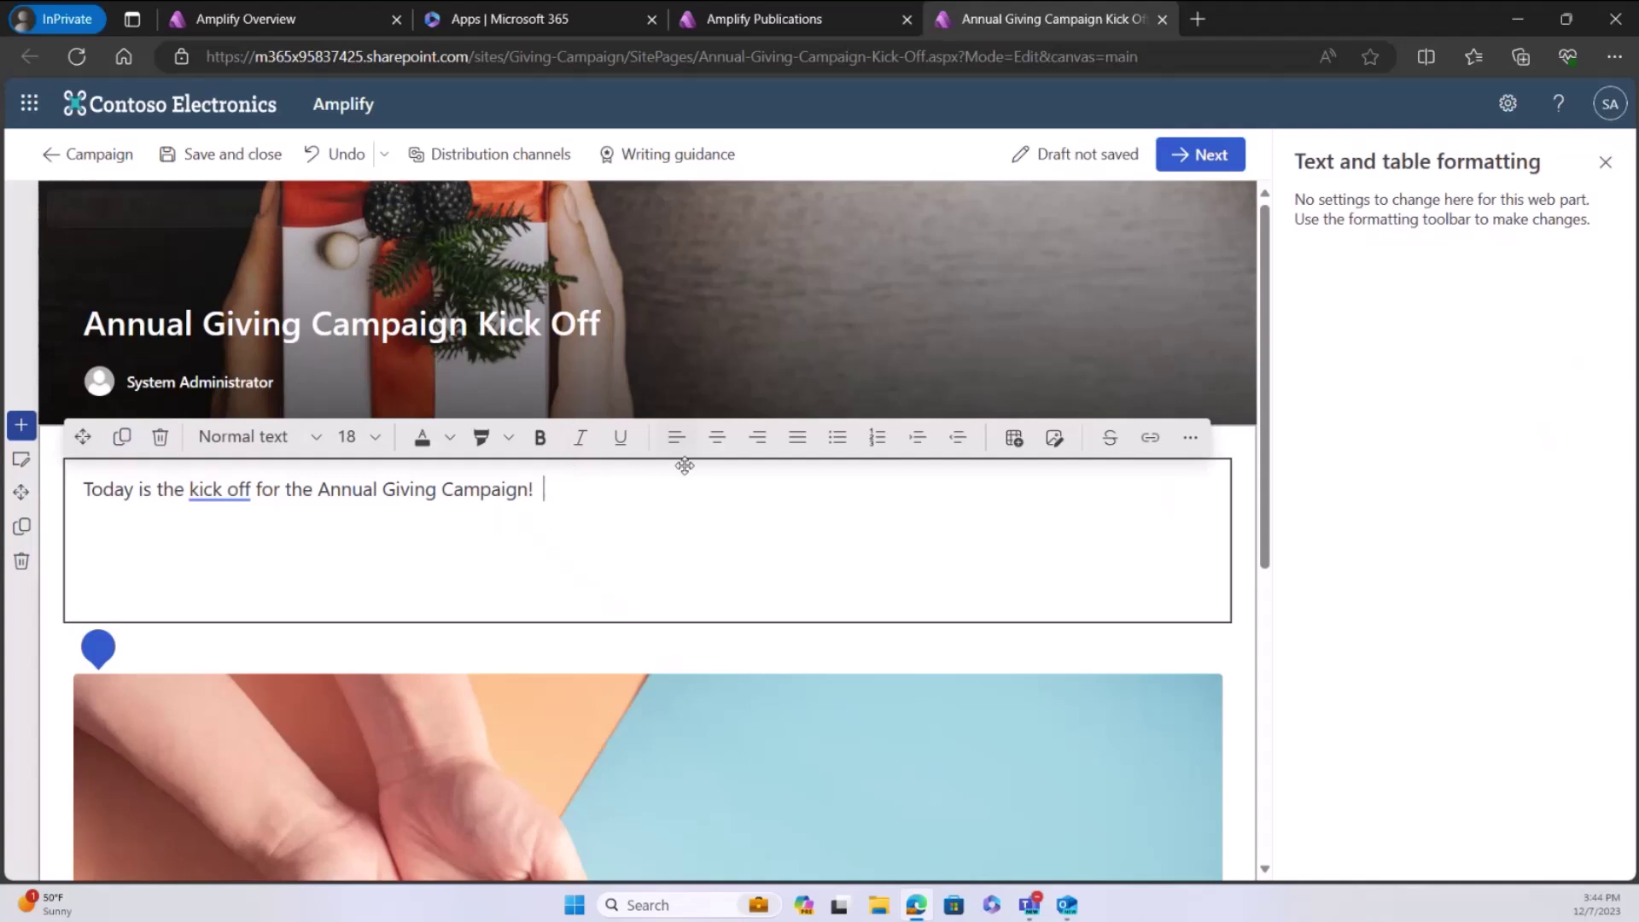
click(717, 437)
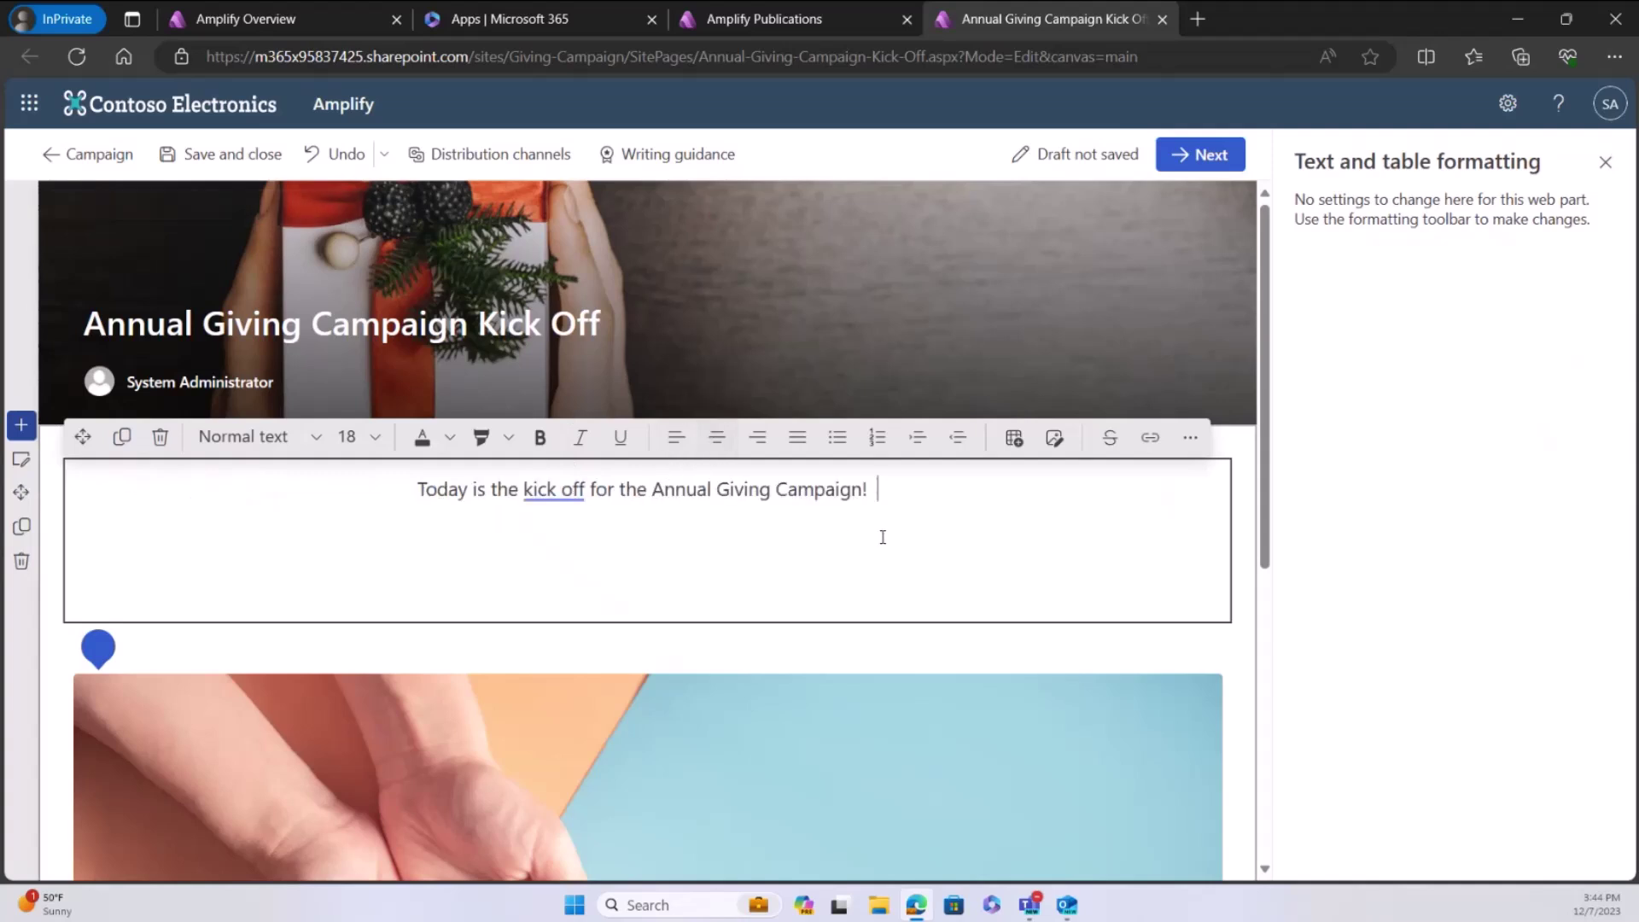
key(Return)
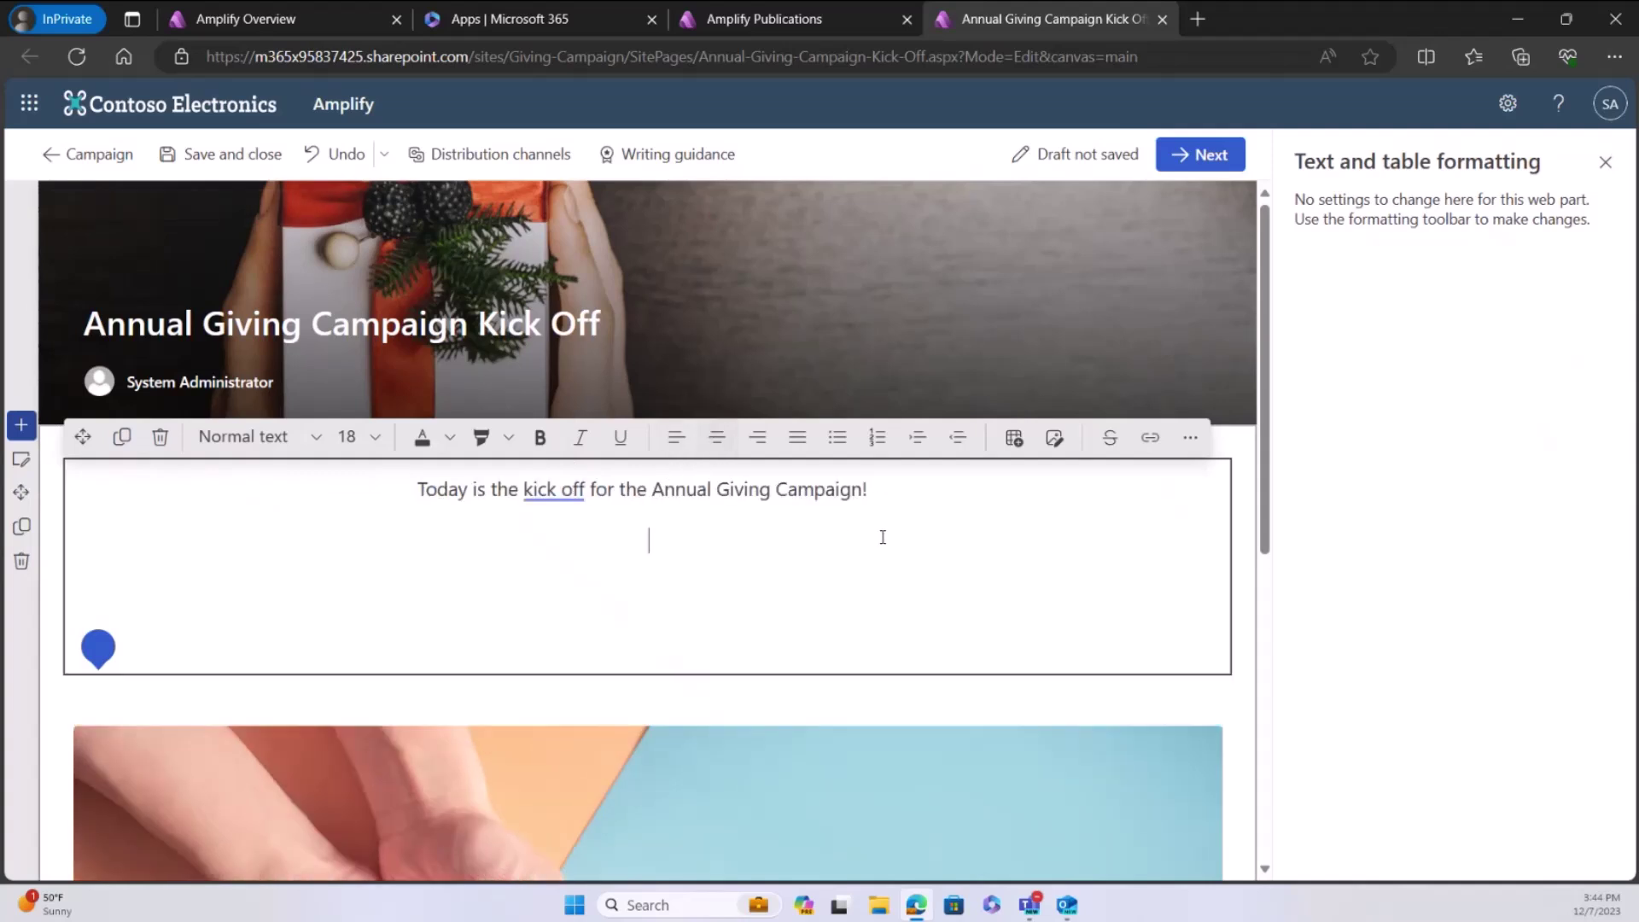
text(Give with your heart)
Step: Add a People web part below the image and title it "Thank you to our team"
scroll(871, 553, down, 7)
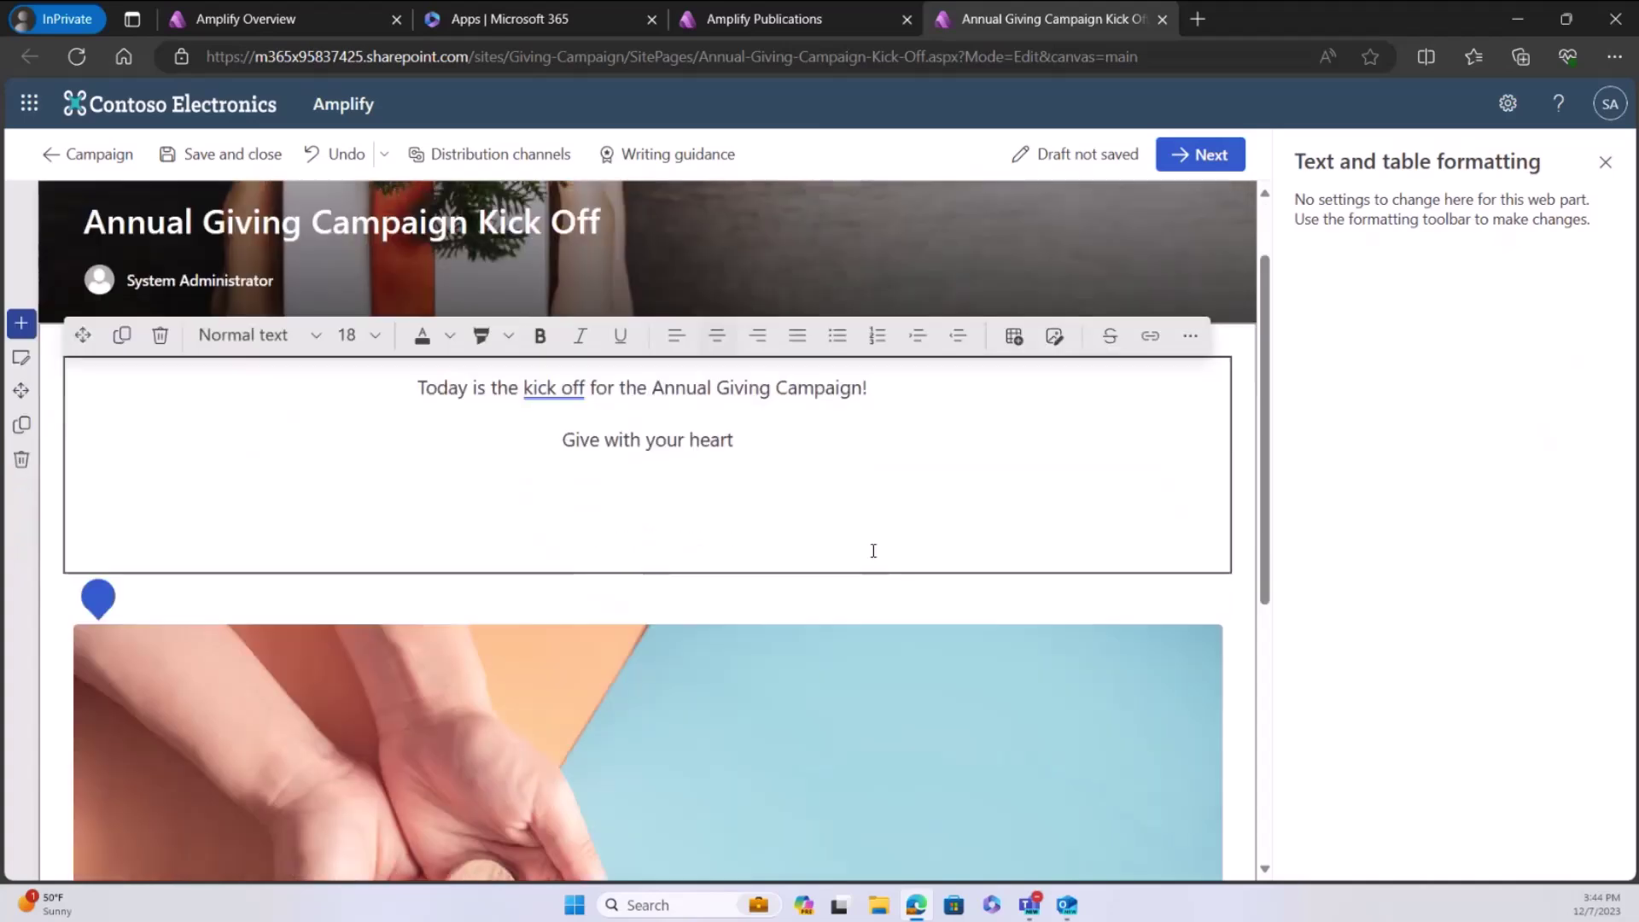
click(648, 863)
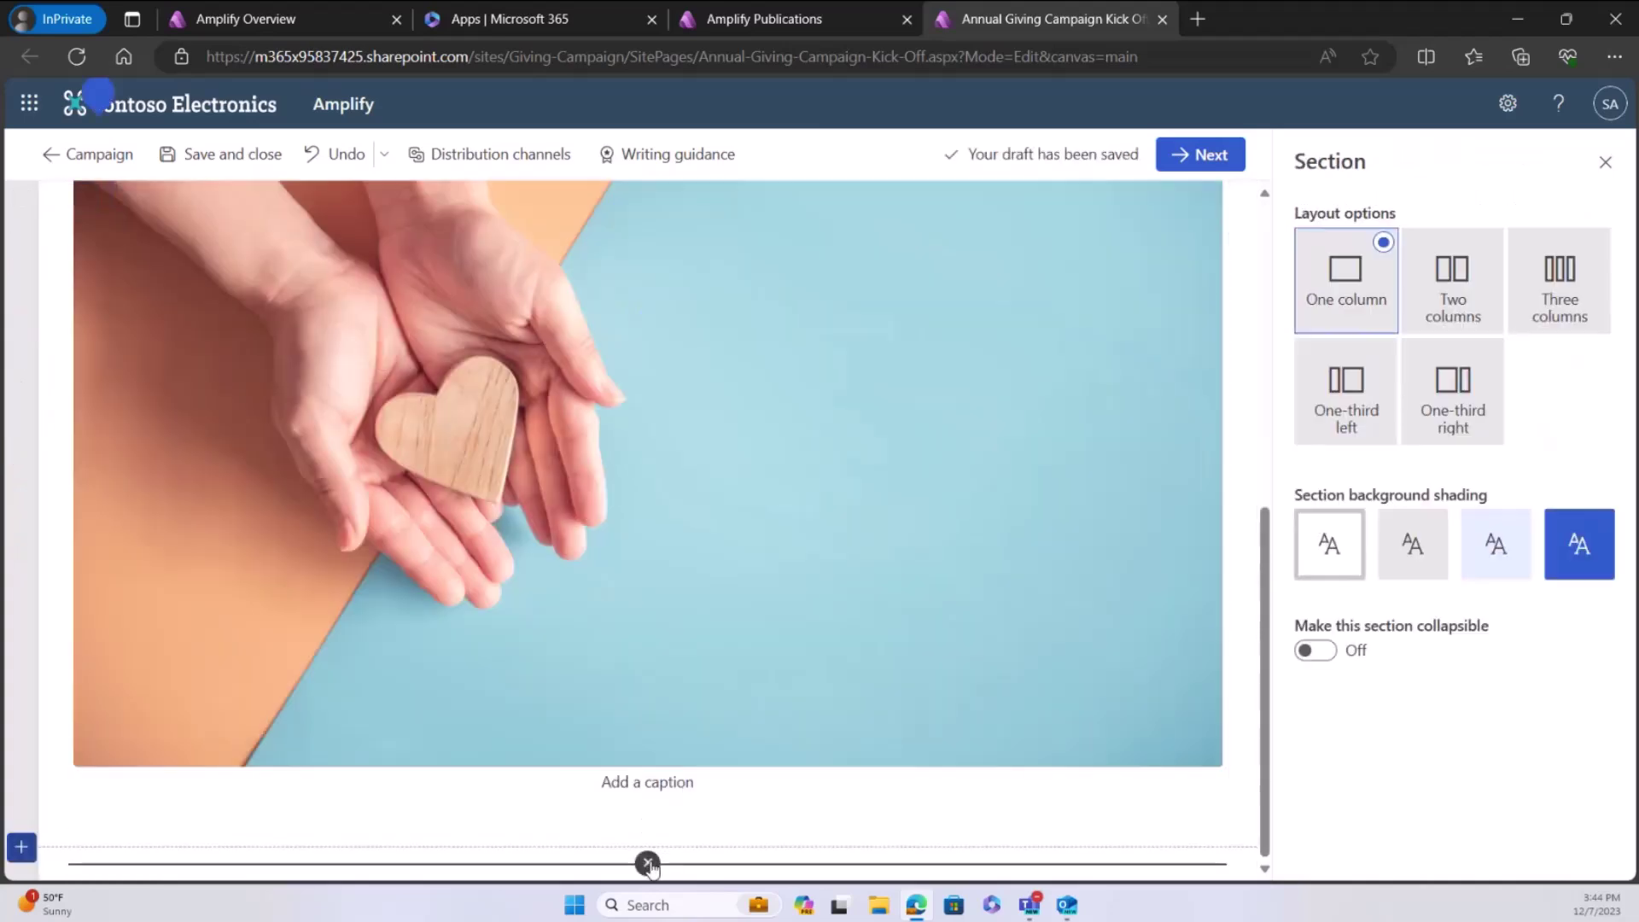
scroll(507, 828, down, 2)
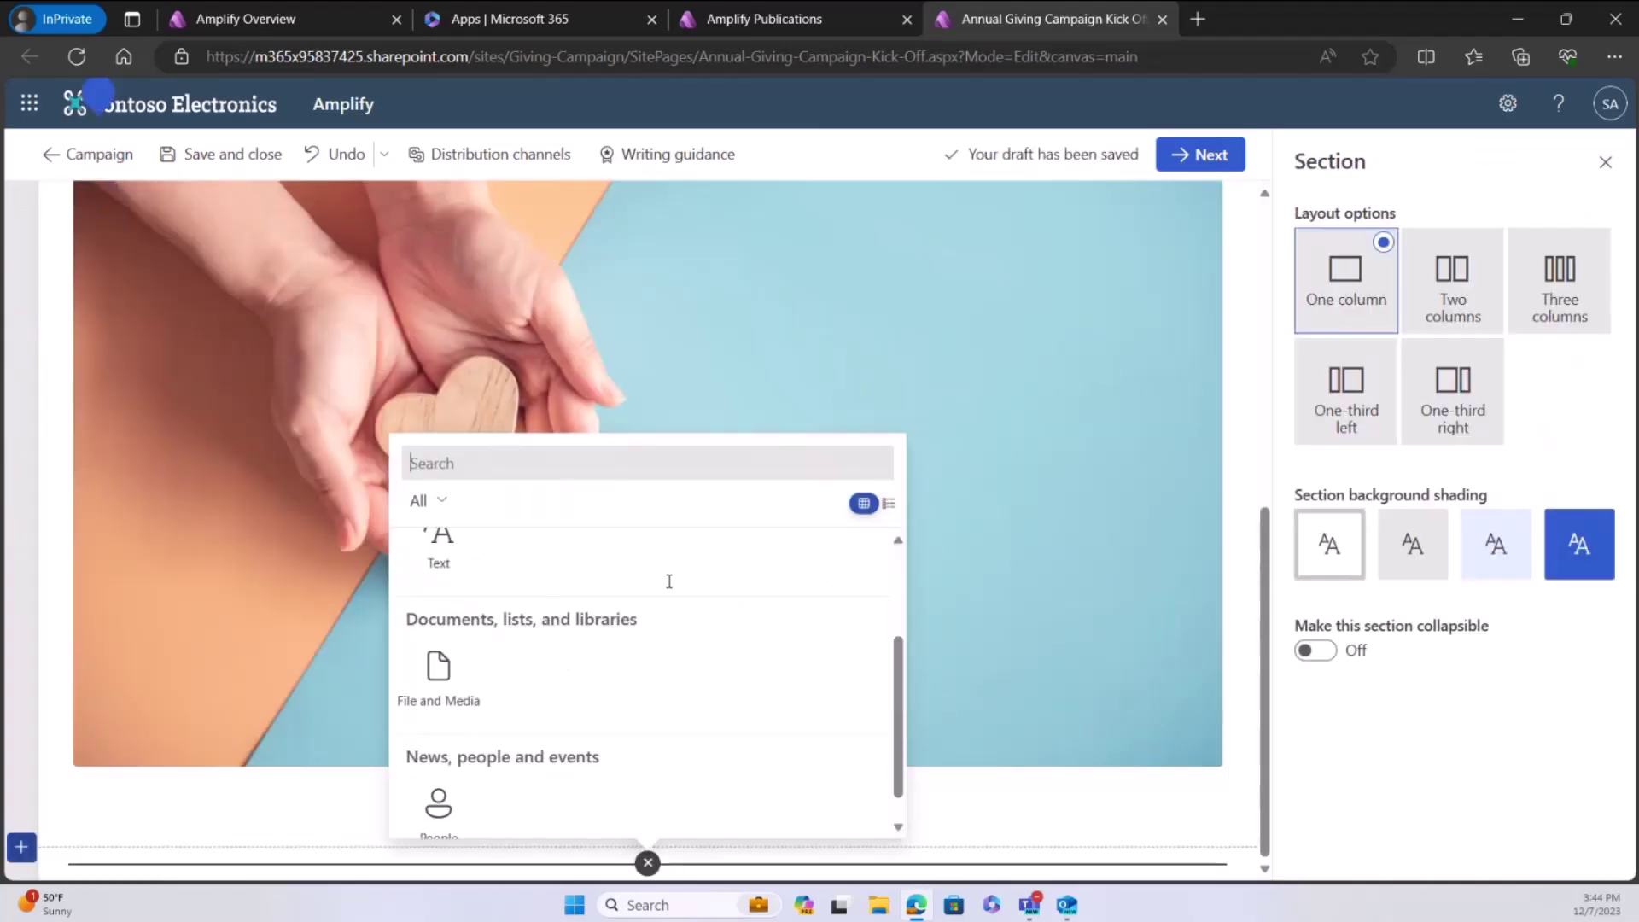
click(434, 809)
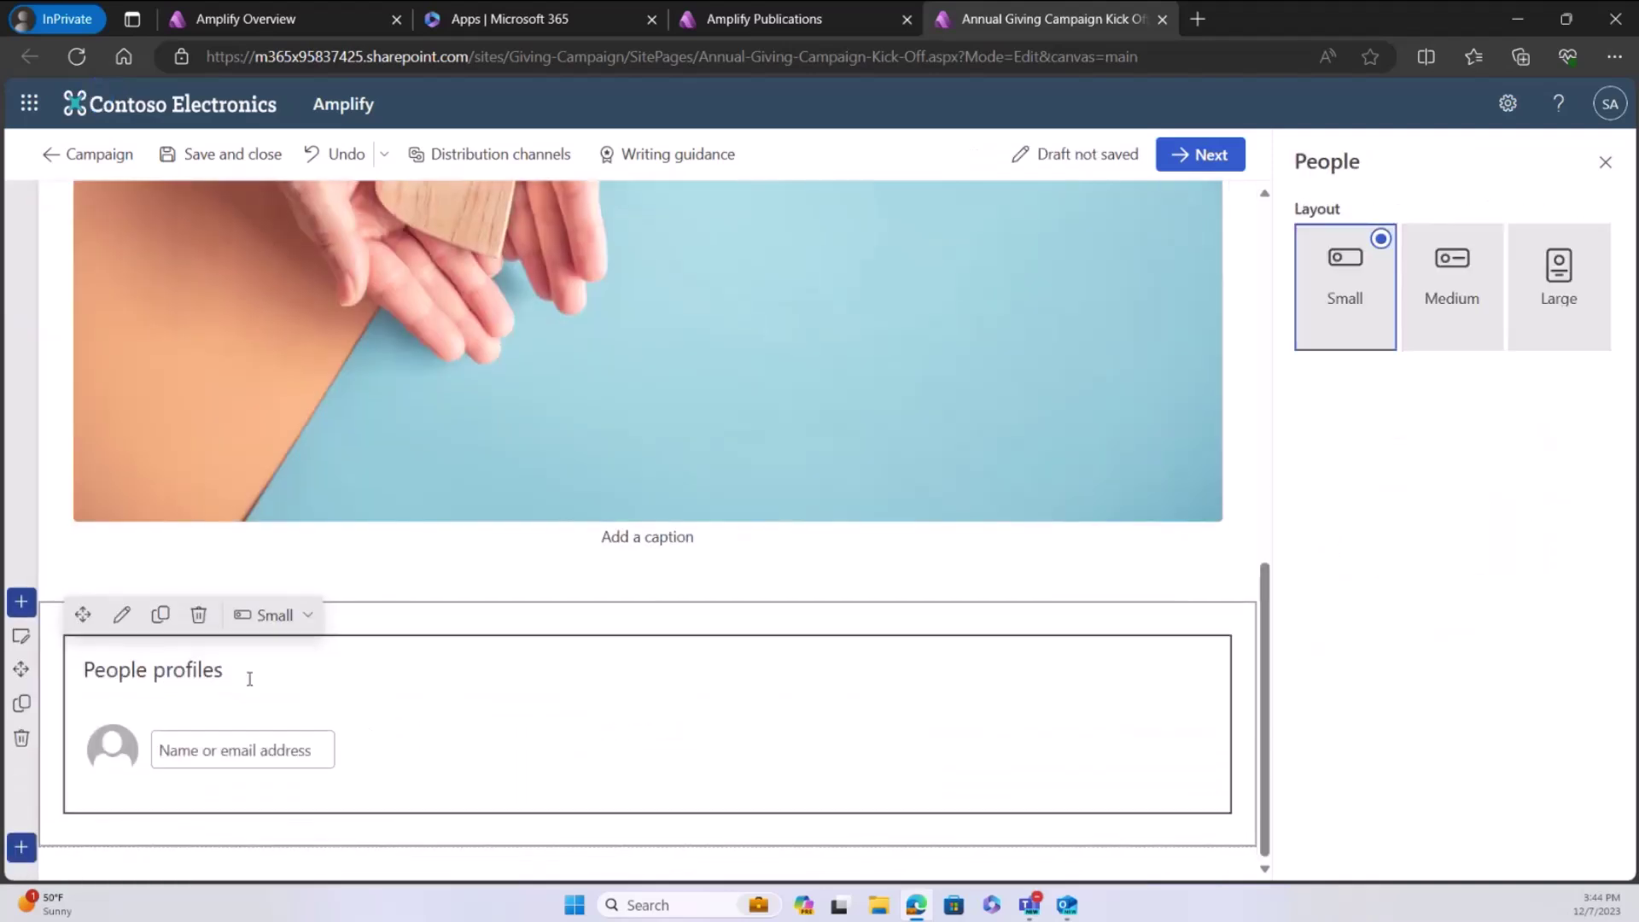
text(Thank say)
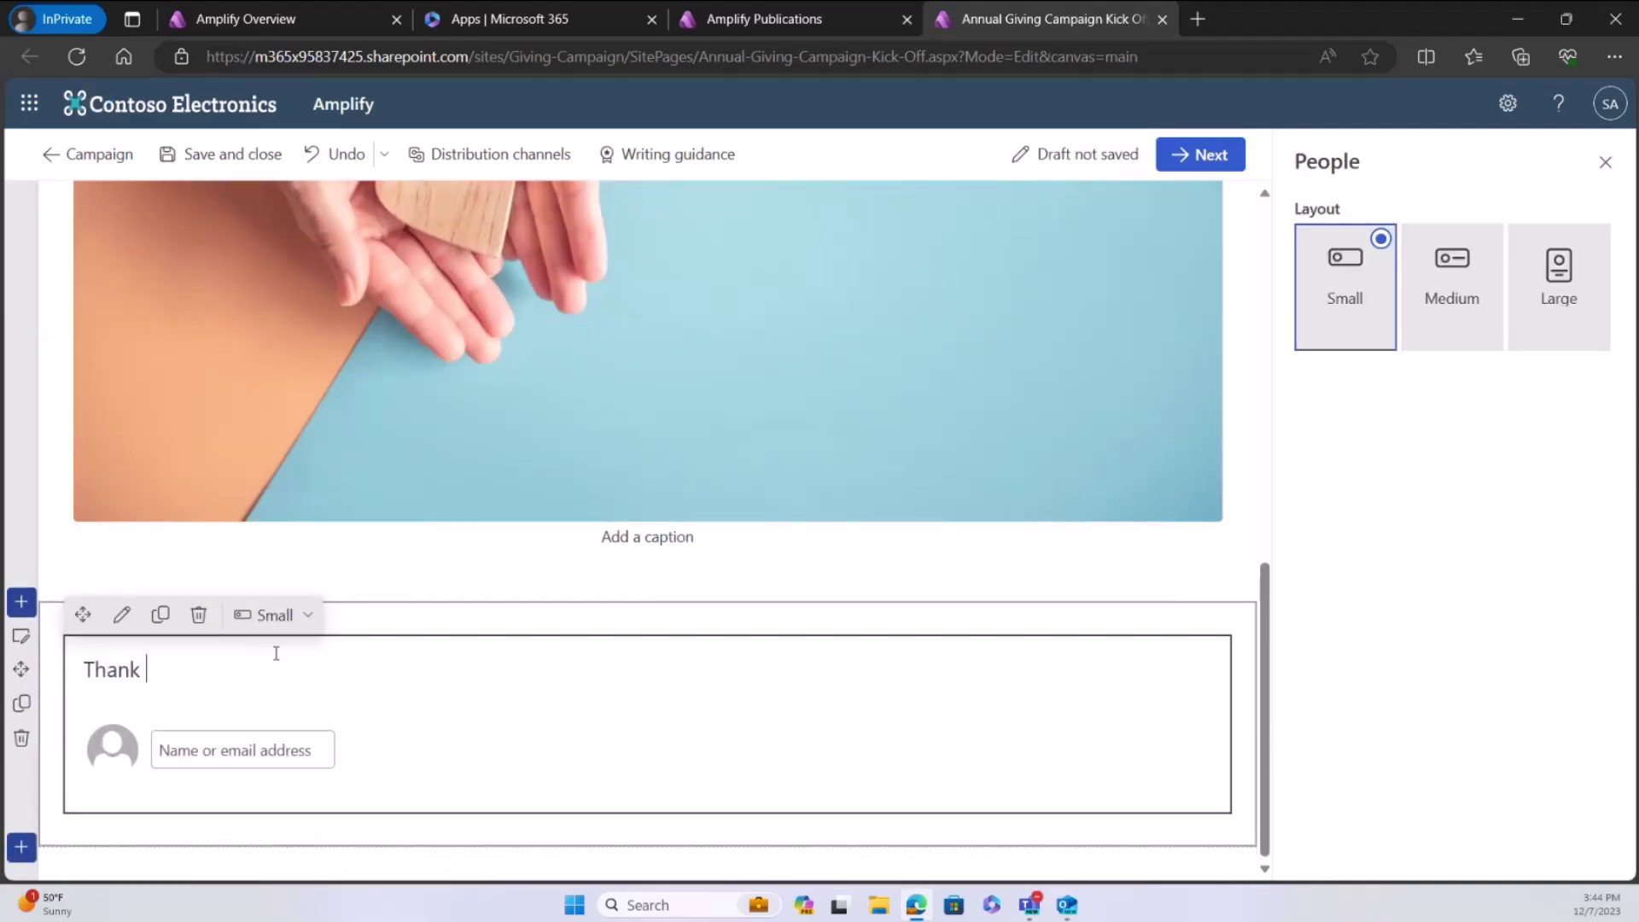
key(BackSpace)
key(BackSpace)
key(BackSpace)
key(BackSpace)
text(you to our team)
Step: Add the first colleague suggested for "b" to the team's people profiles
click(256, 748)
text(b)
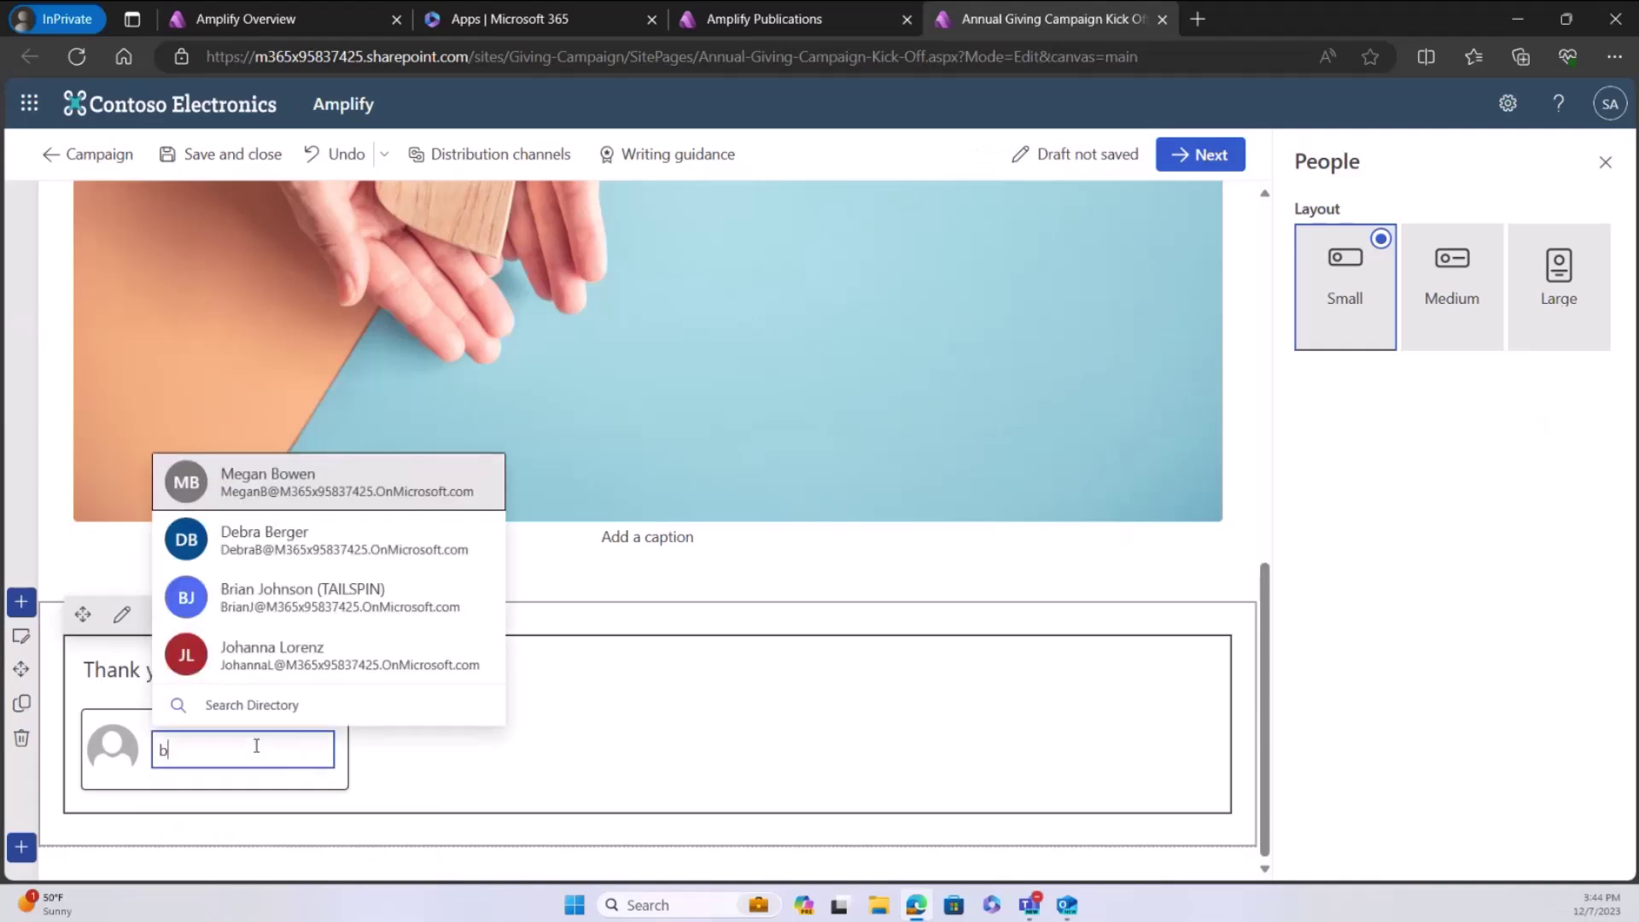
key(Return)
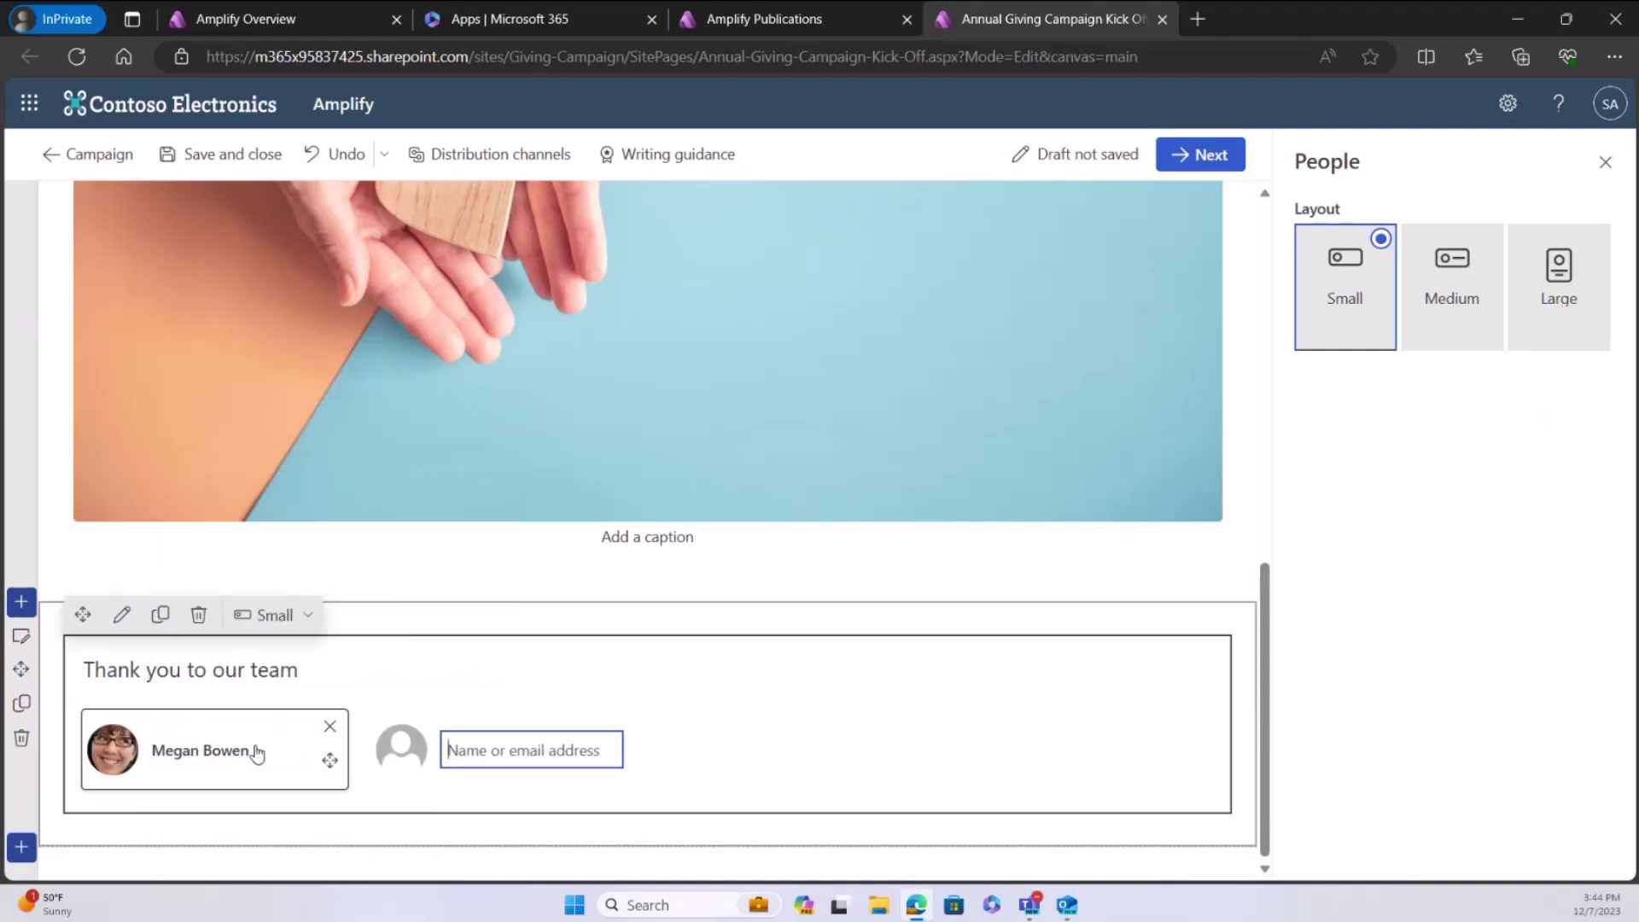
Step: Add the first colleague suggested for "al" as the second person in the "Thank you to our team" profiles
text(al)
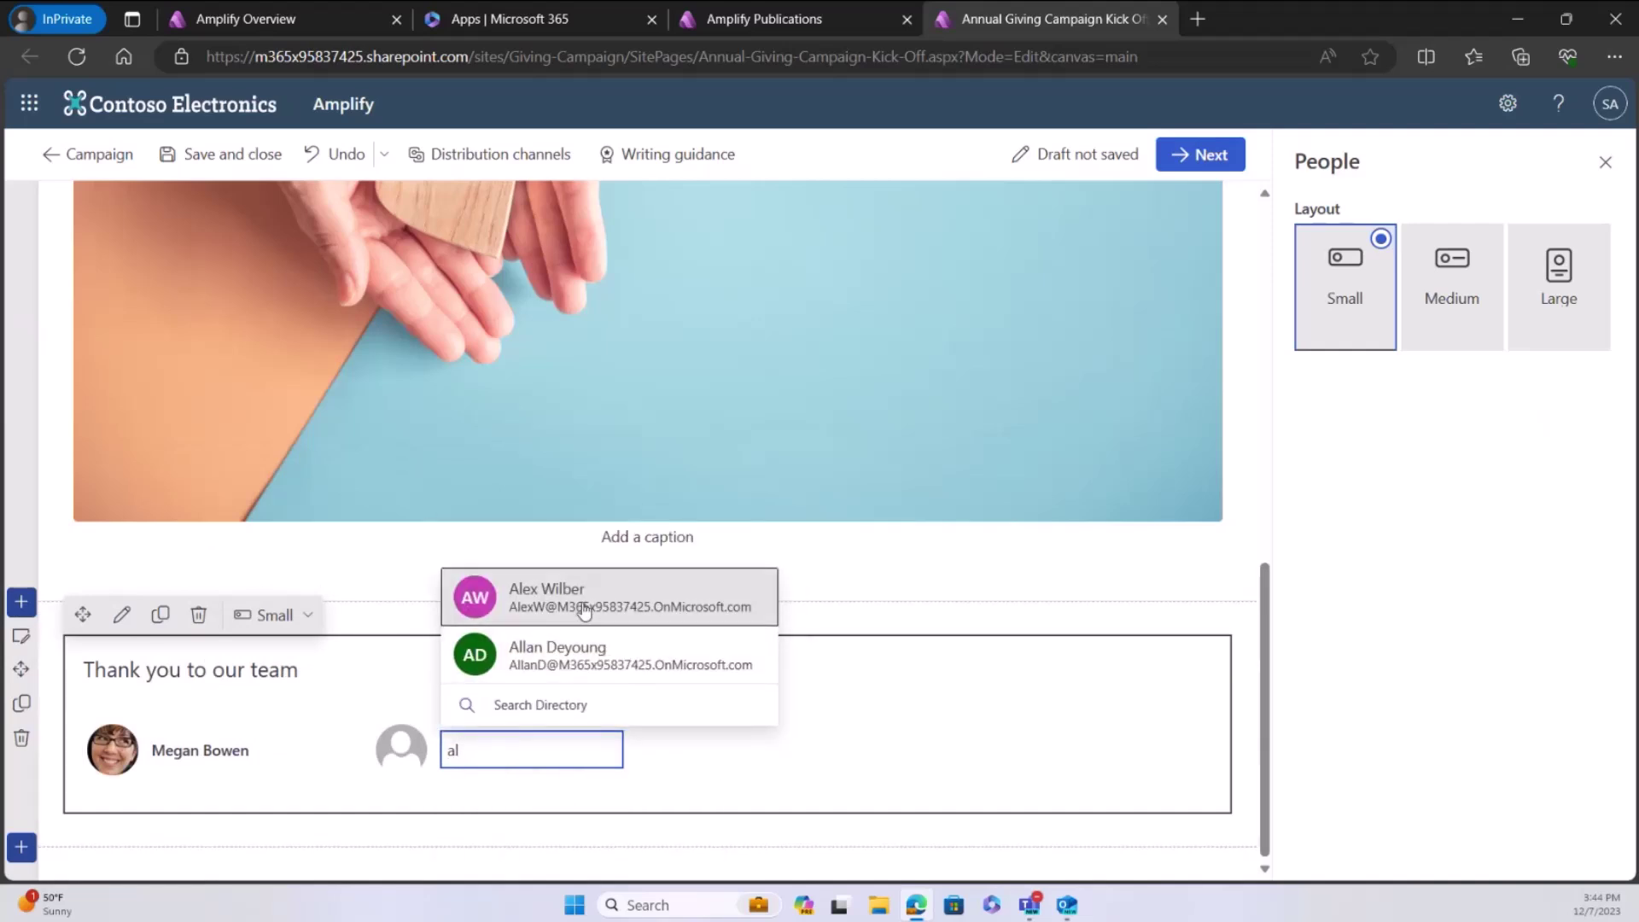
click(554, 595)
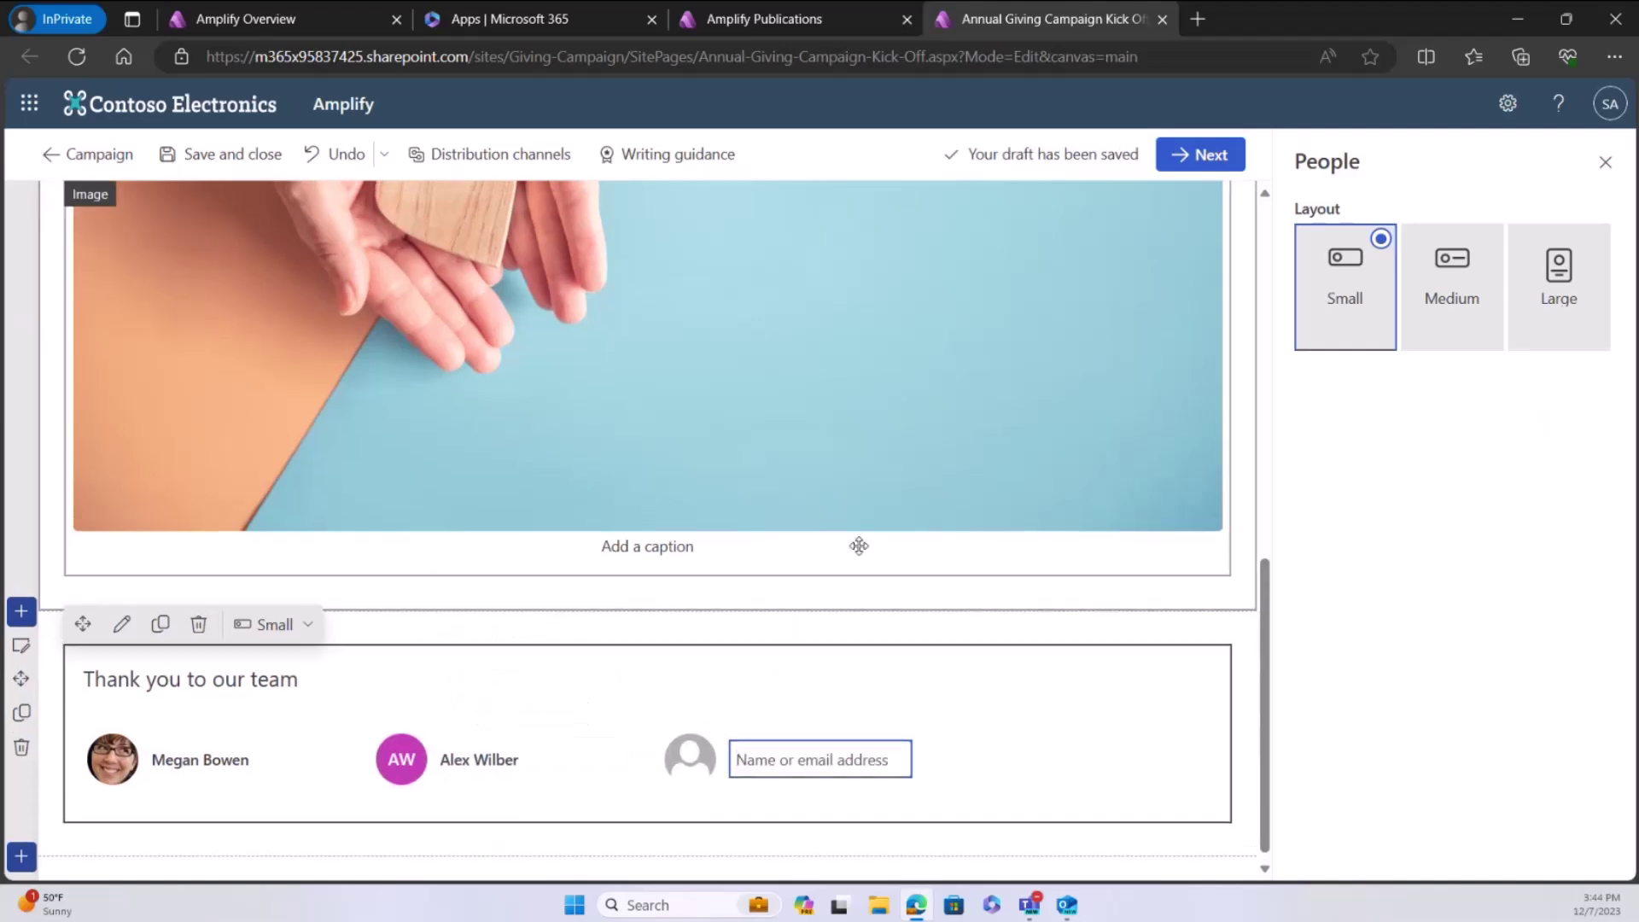
Step: Examine the web parts available for insertion between the kick-off text and the image, dismissing the calendar reminders
scroll(860, 545, up, 10)
click(647, 691)
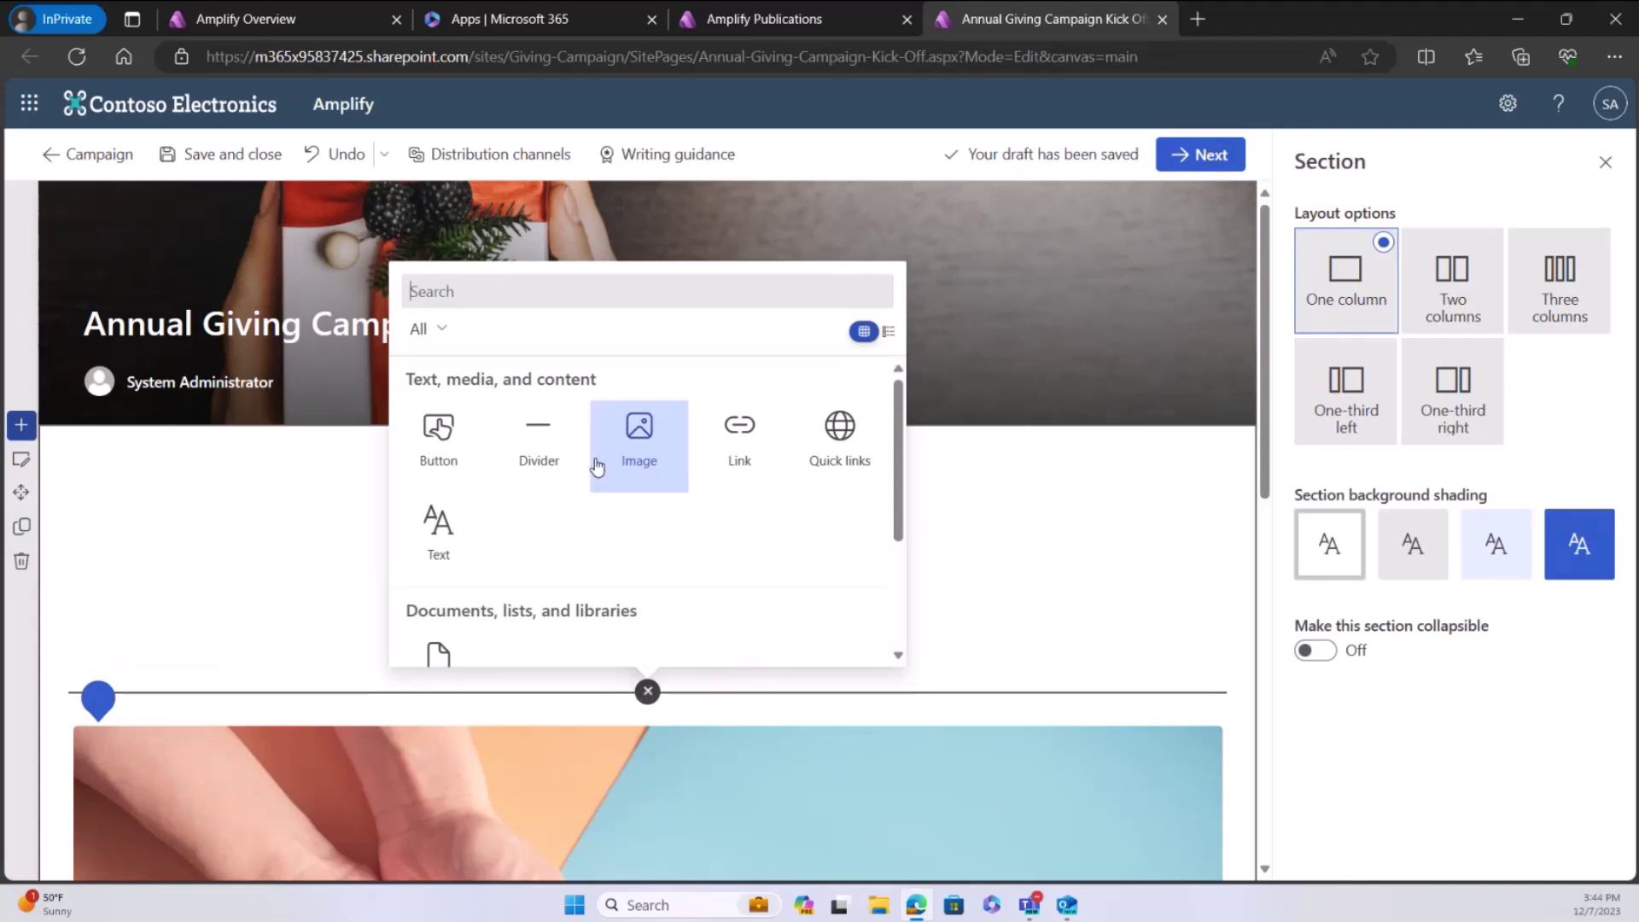
scroll(812, 541, down, 2)
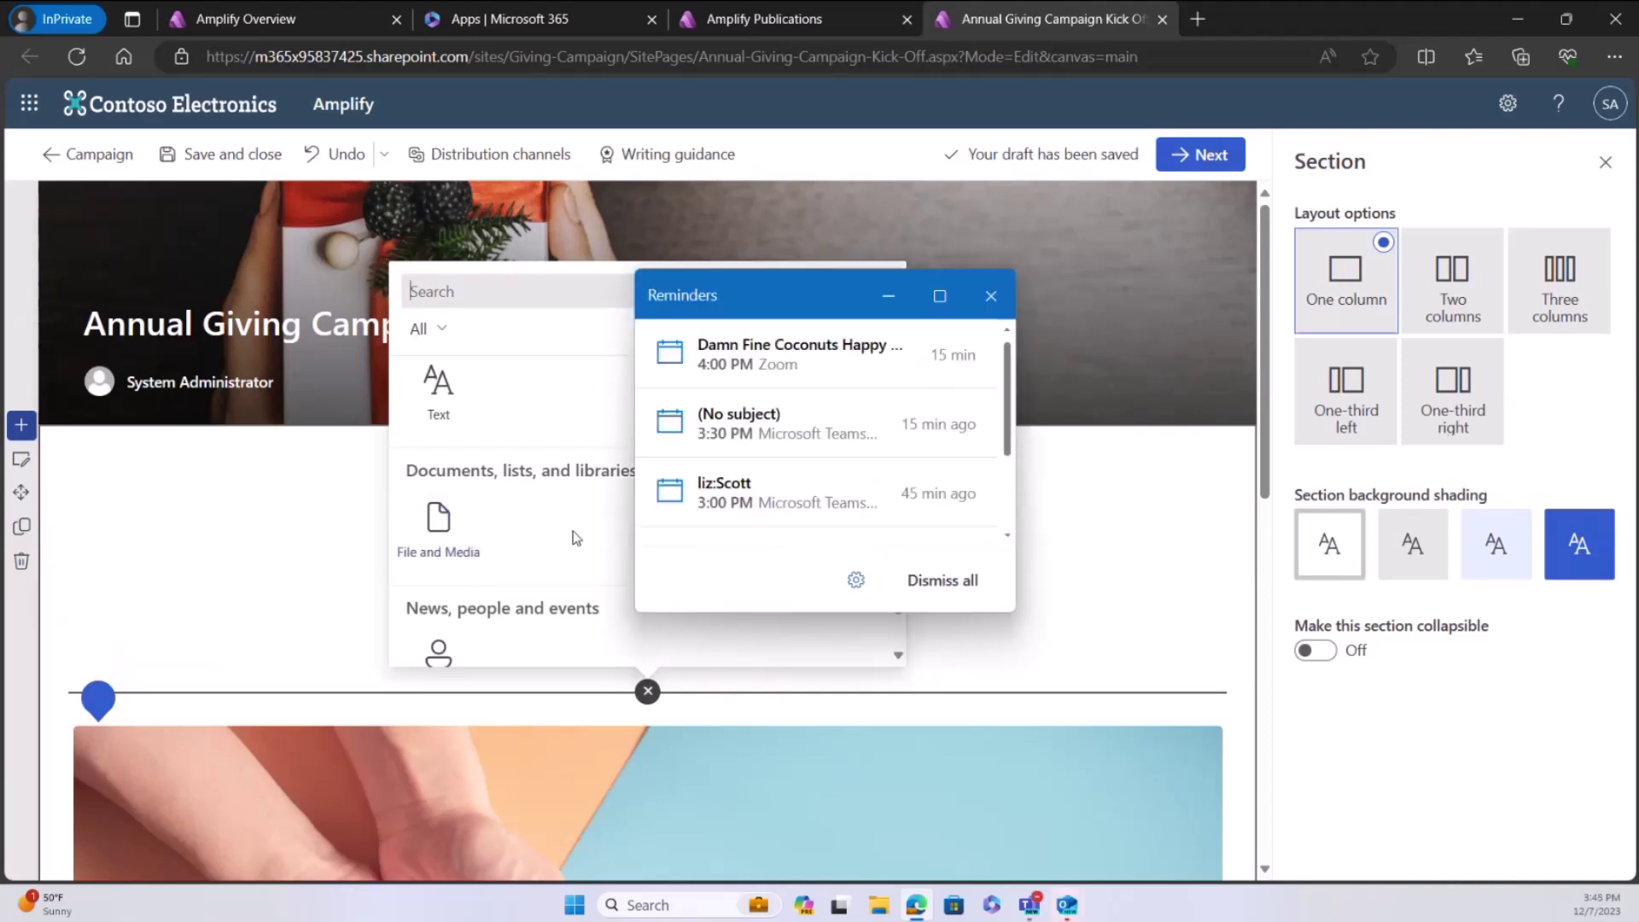
click(987, 285)
scroll(695, 539, down, 1)
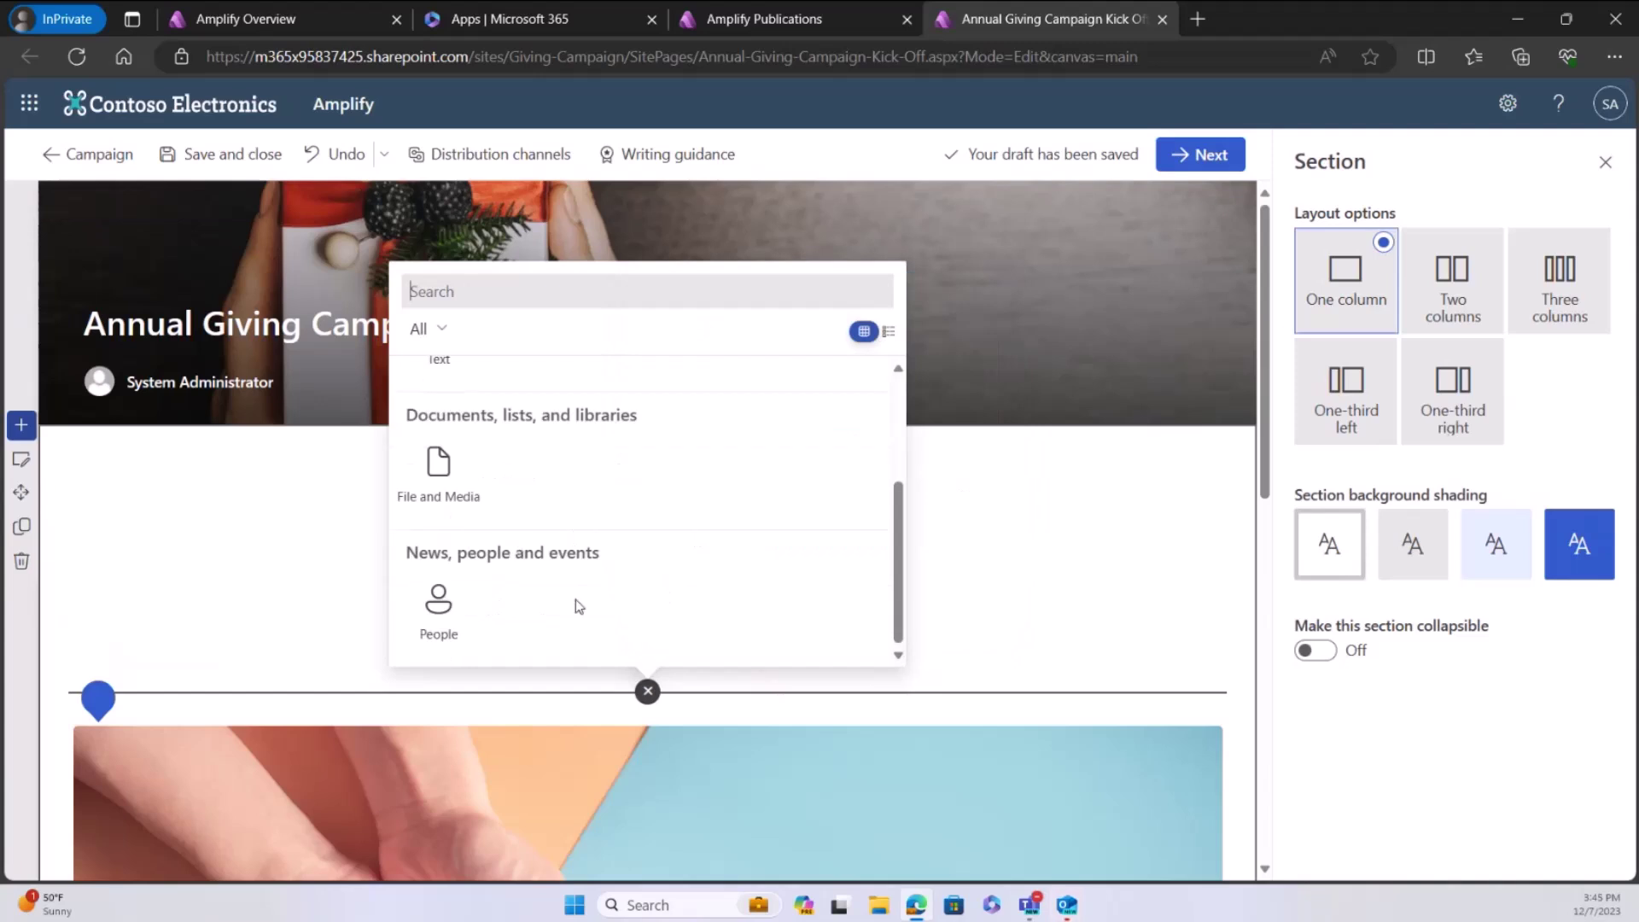
scroll(673, 516, up, 3)
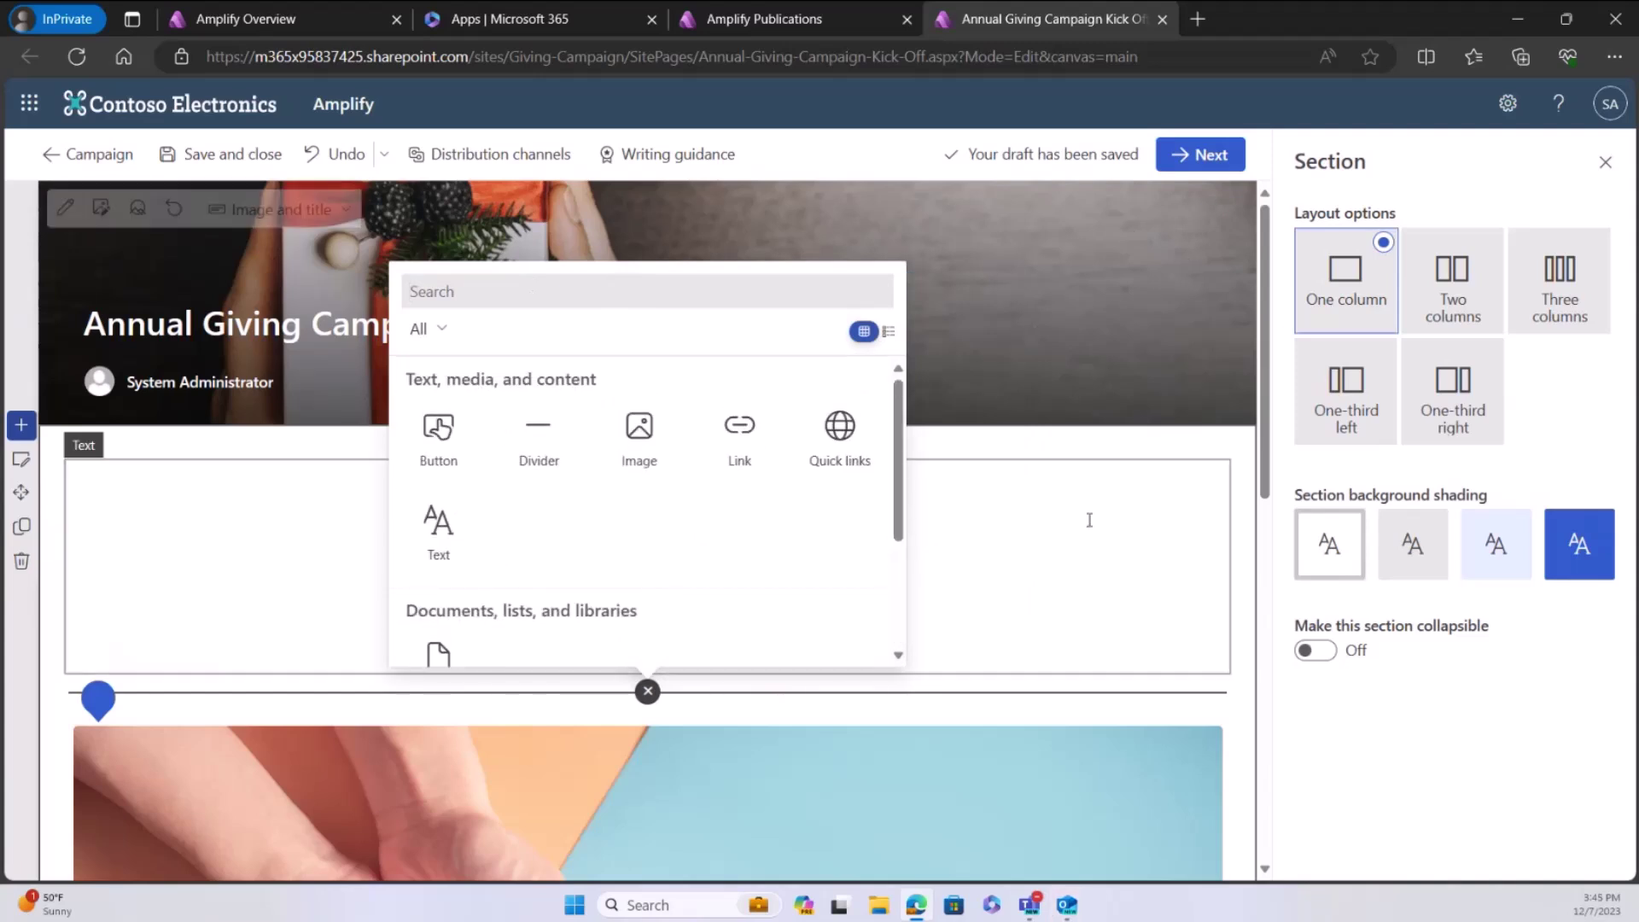
key(Escape)
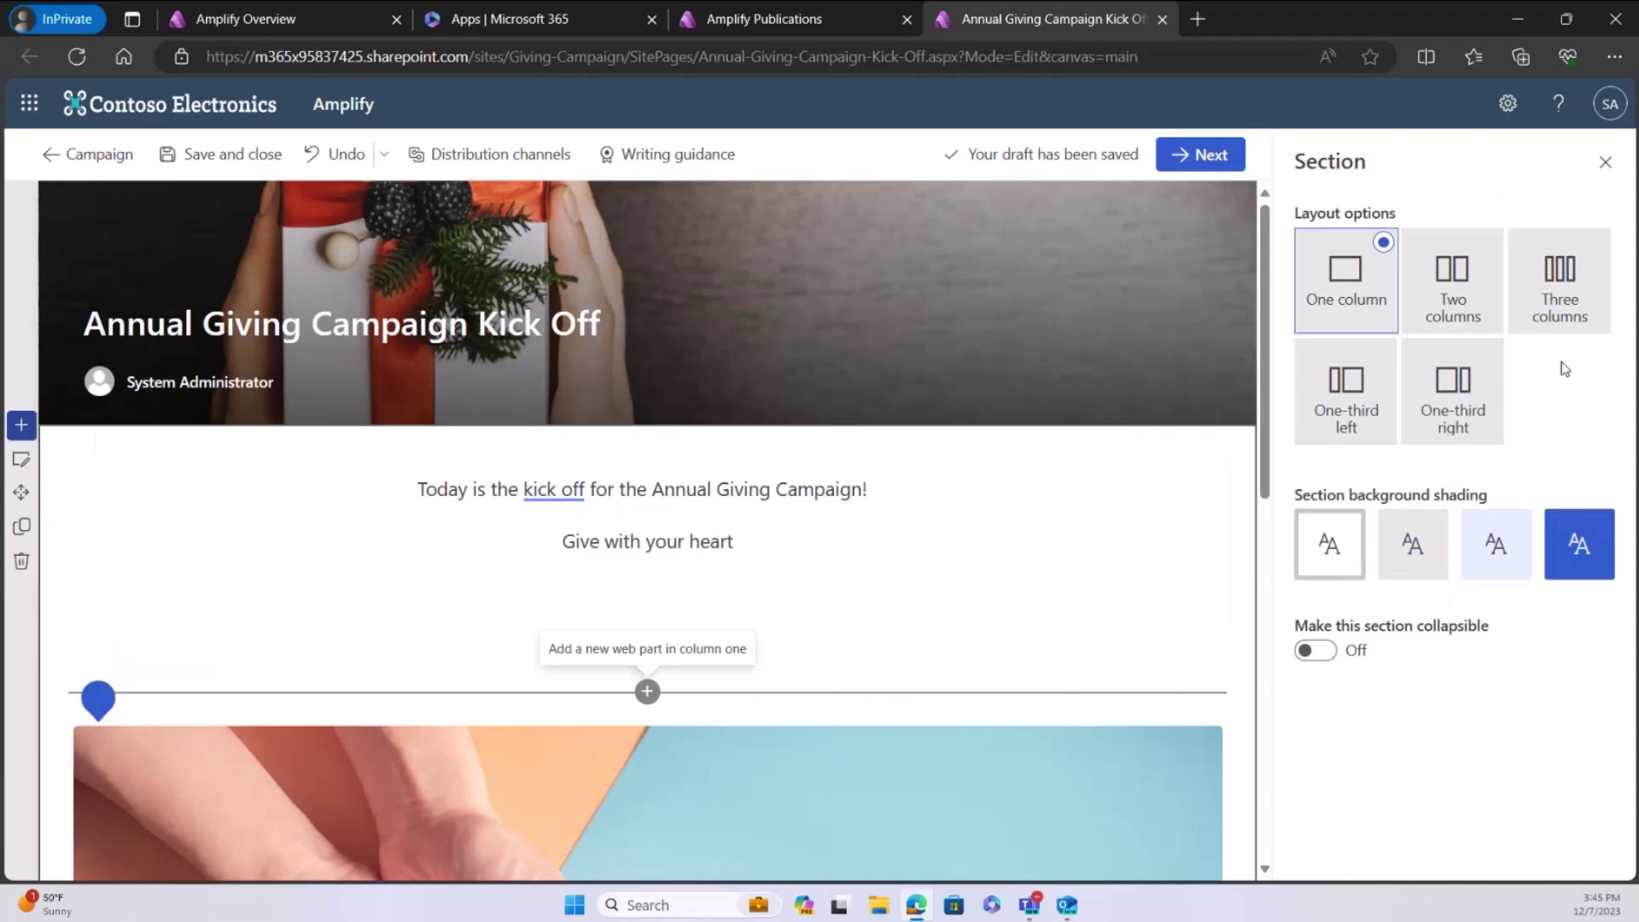
Step: Close the section settings and proceed from the main draft to the distribution channels, reviewing the Outlook preview
click(1574, 556)
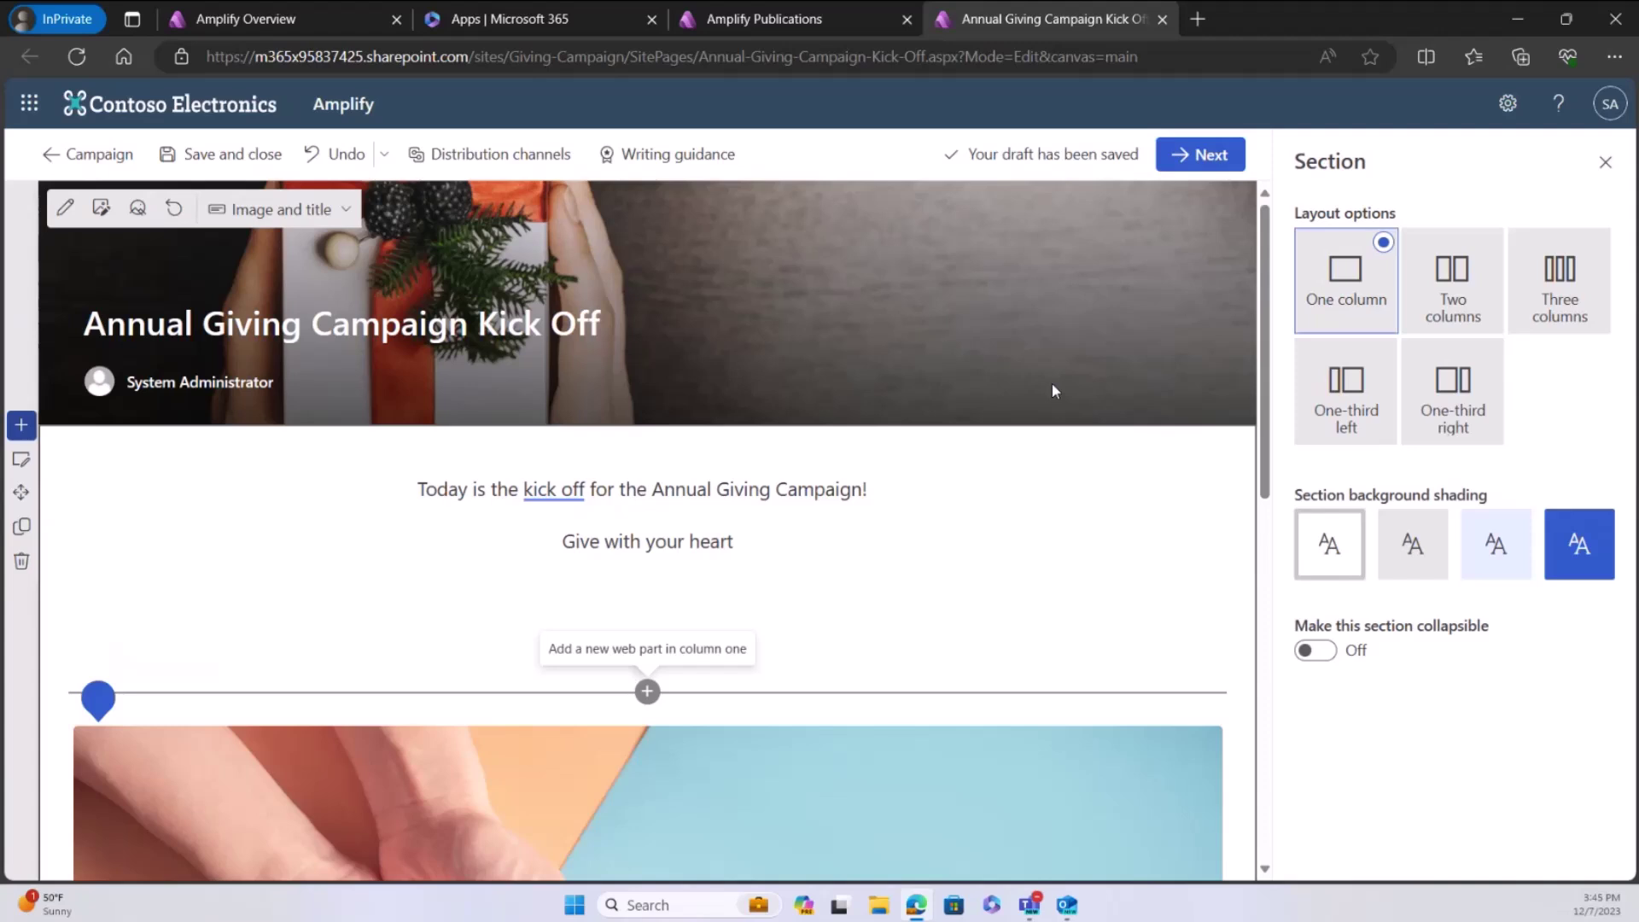
click(1604, 162)
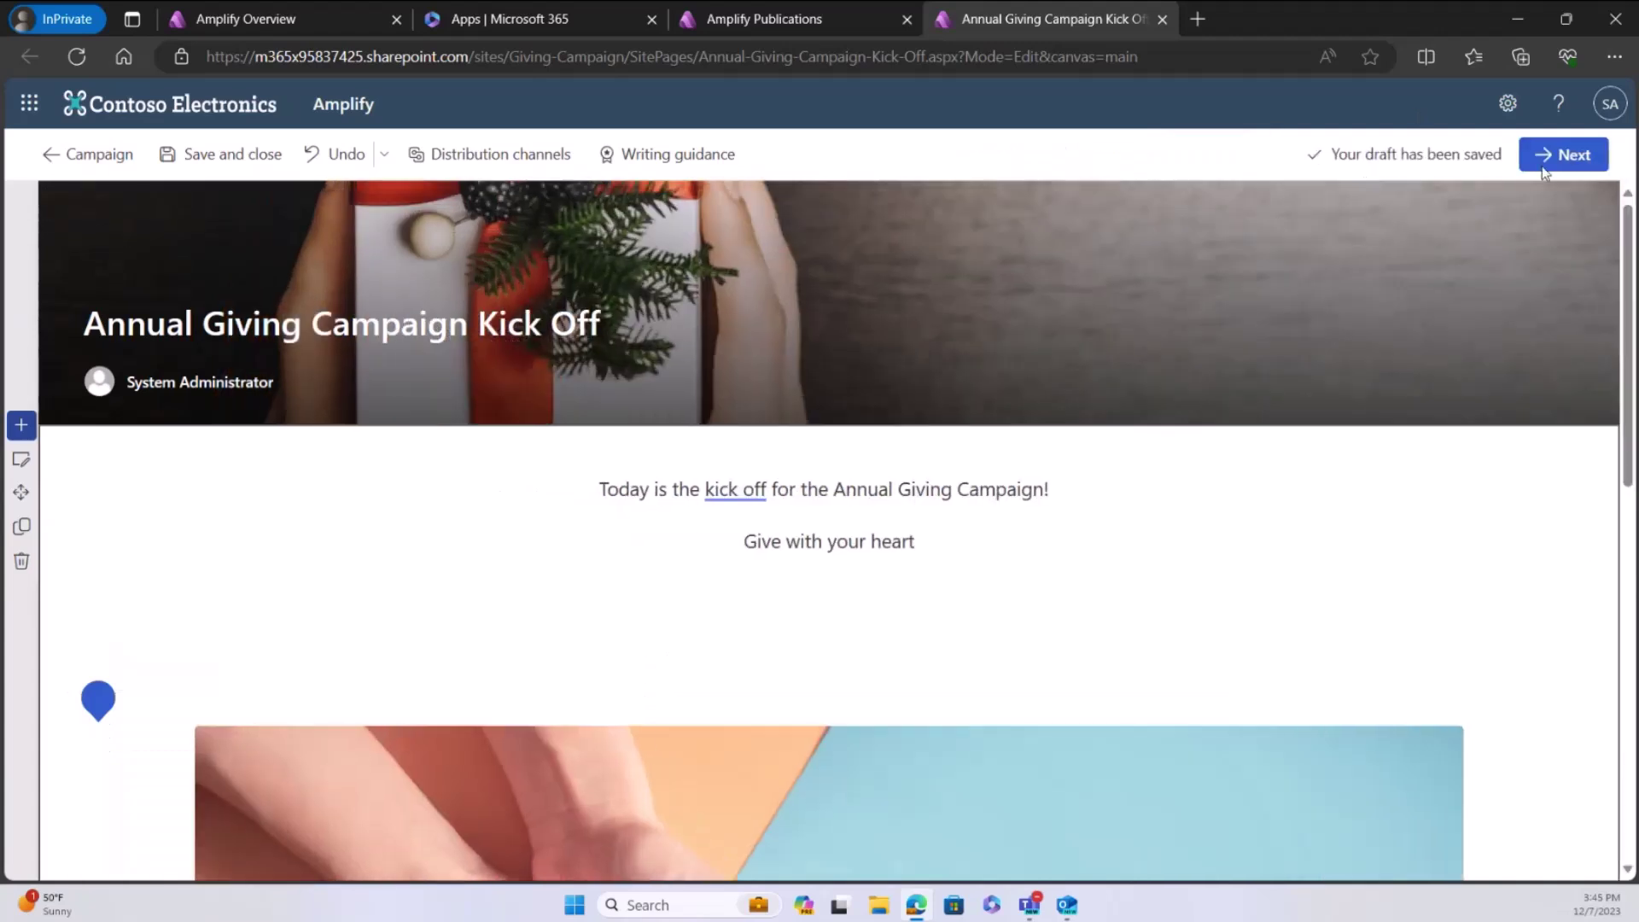
click(1547, 162)
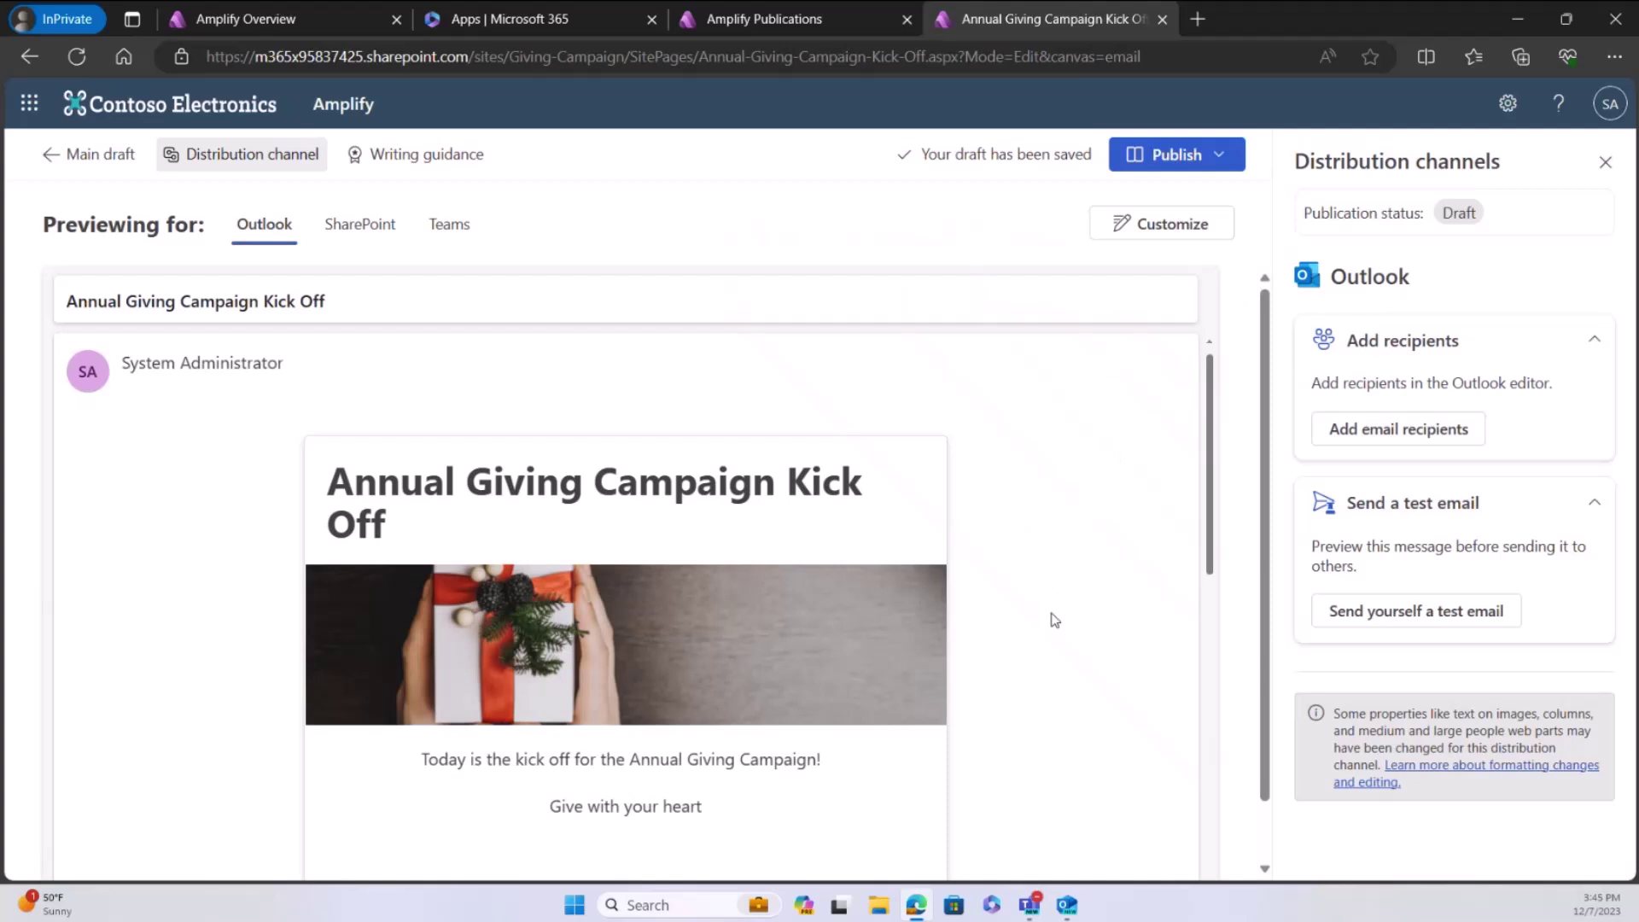
scroll(1048, 601, down, 2)
scroll(979, 574, up, 2)
scroll(795, 512, down, 2)
scroll(909, 690, down, 3)
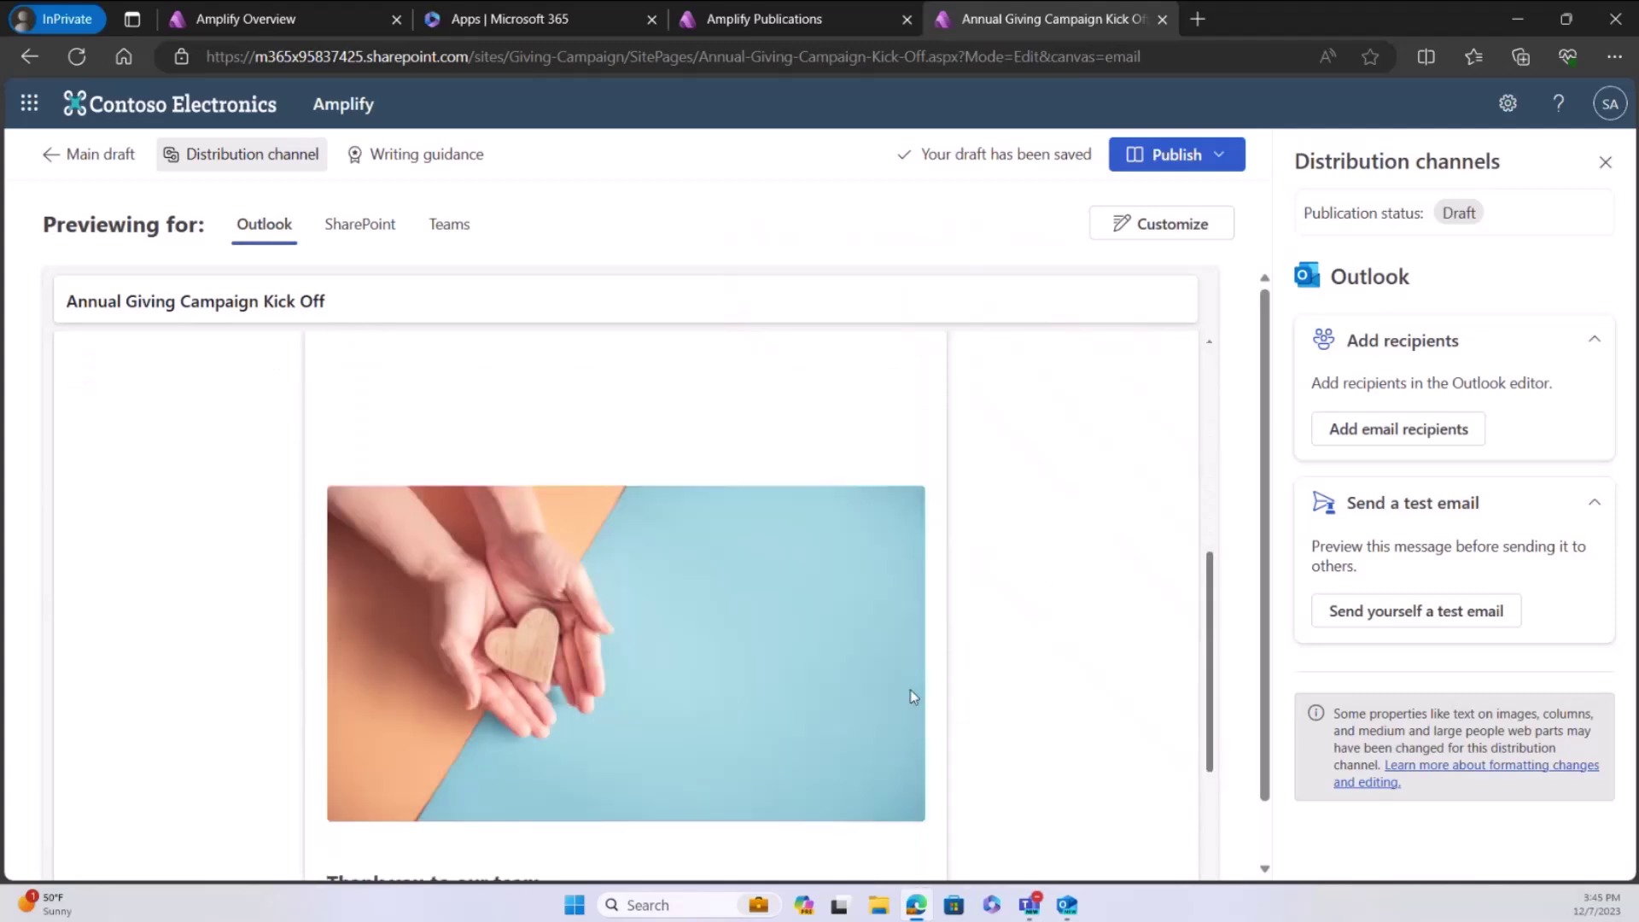
scroll(714, 662, up, 5)
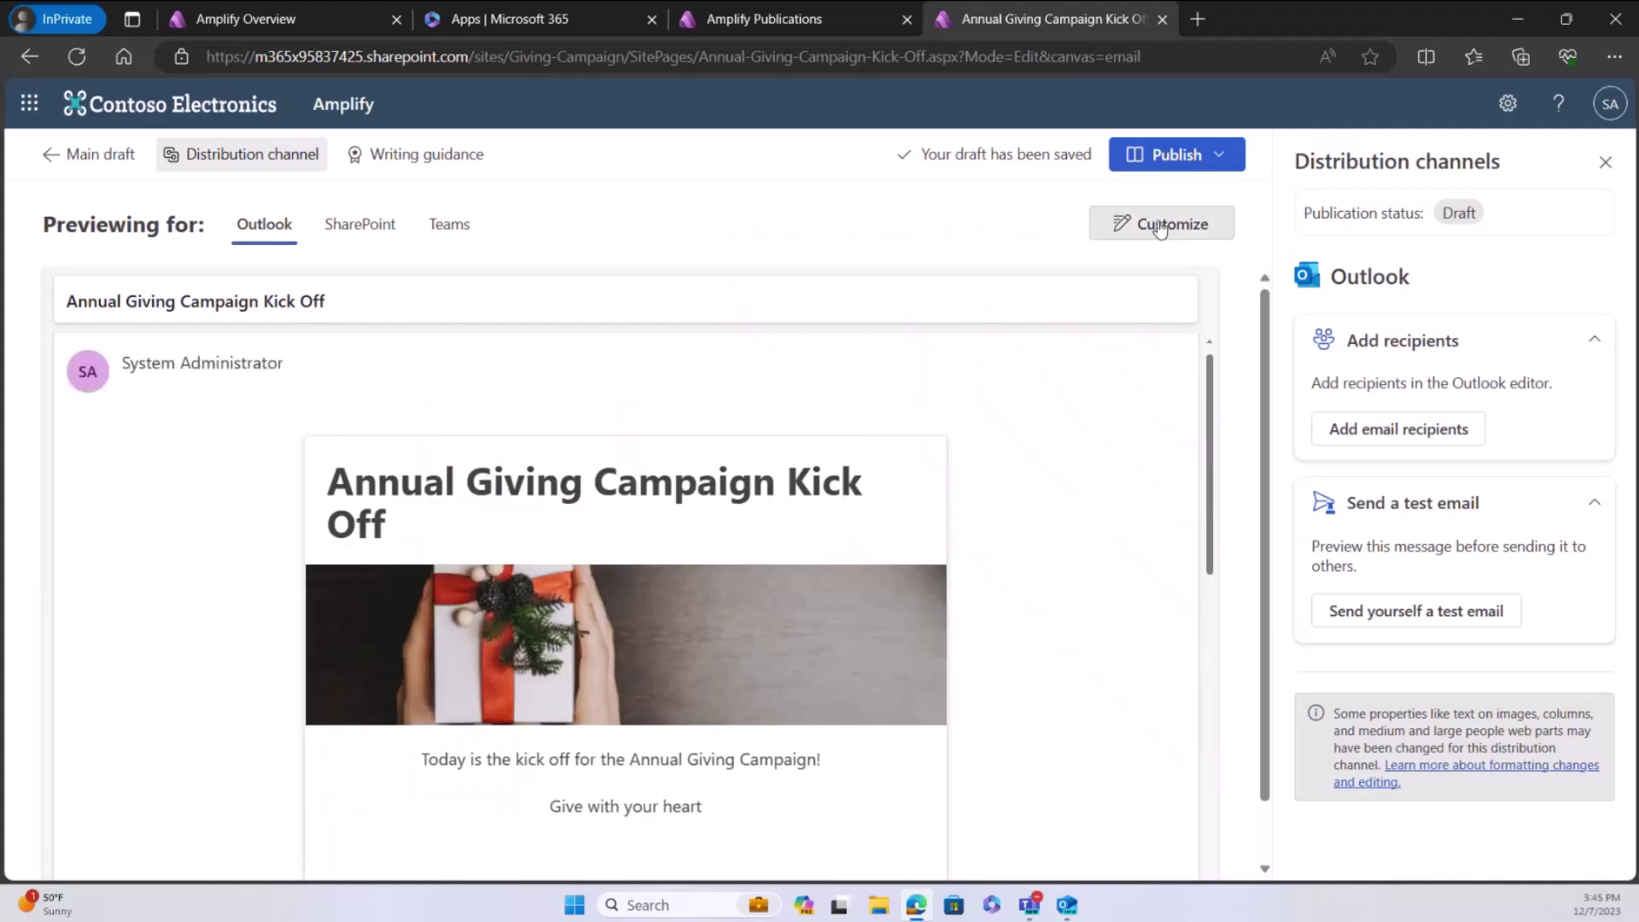
Step: Customize the Outlook version by removing the extra blank lines between "Give with your heart" and the image
click(1160, 223)
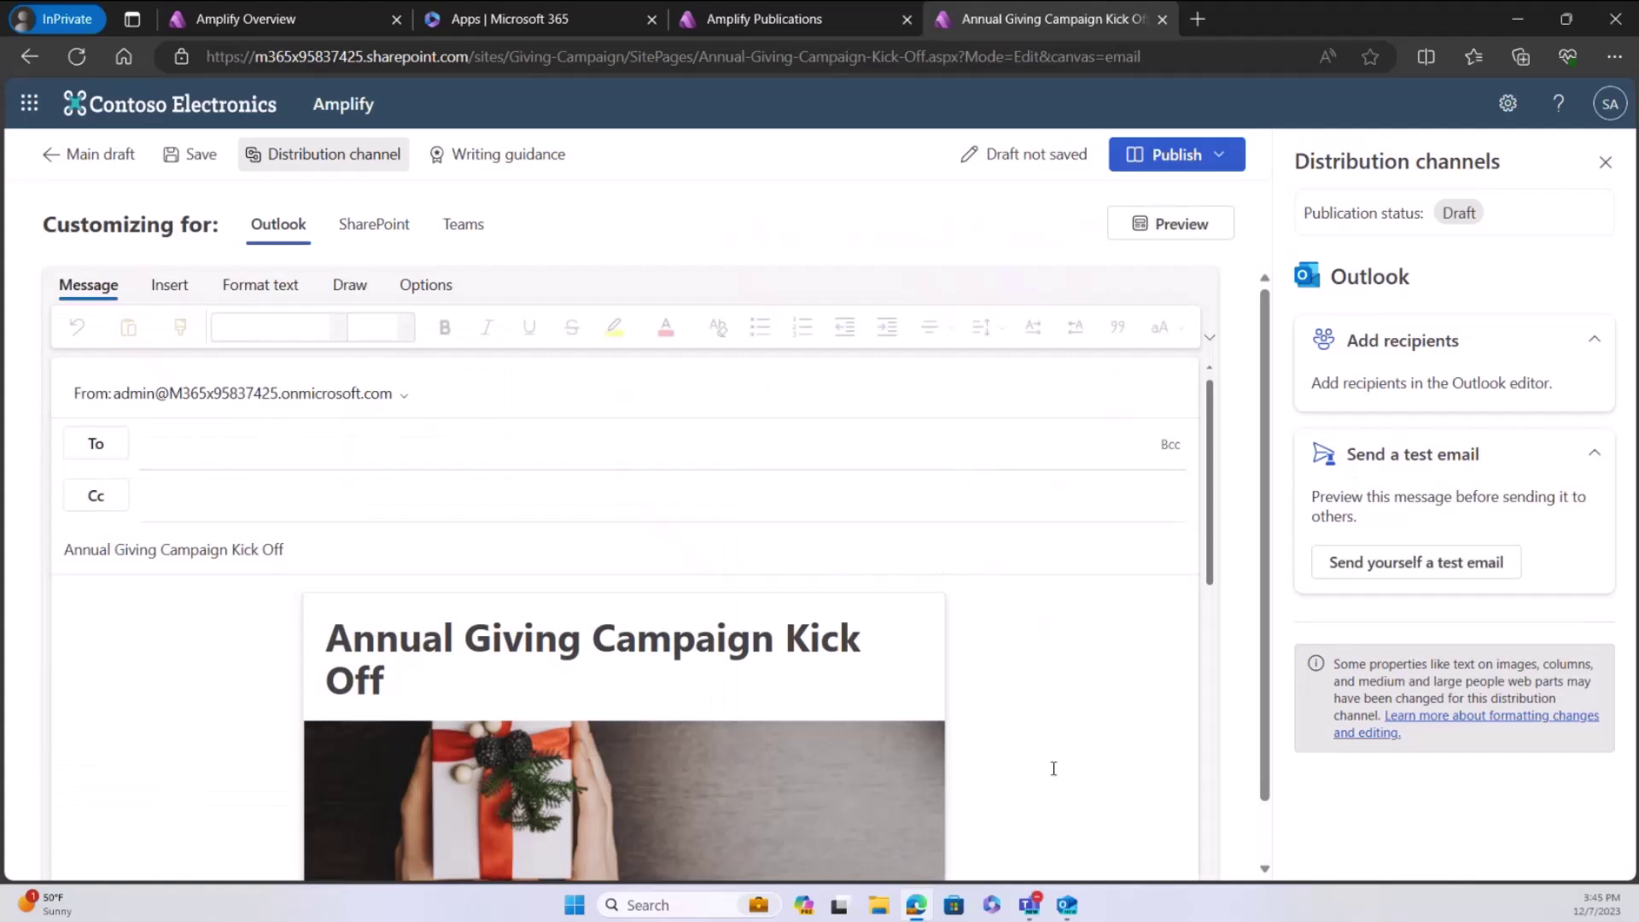
scroll(900, 709, down, 5)
click(628, 630)
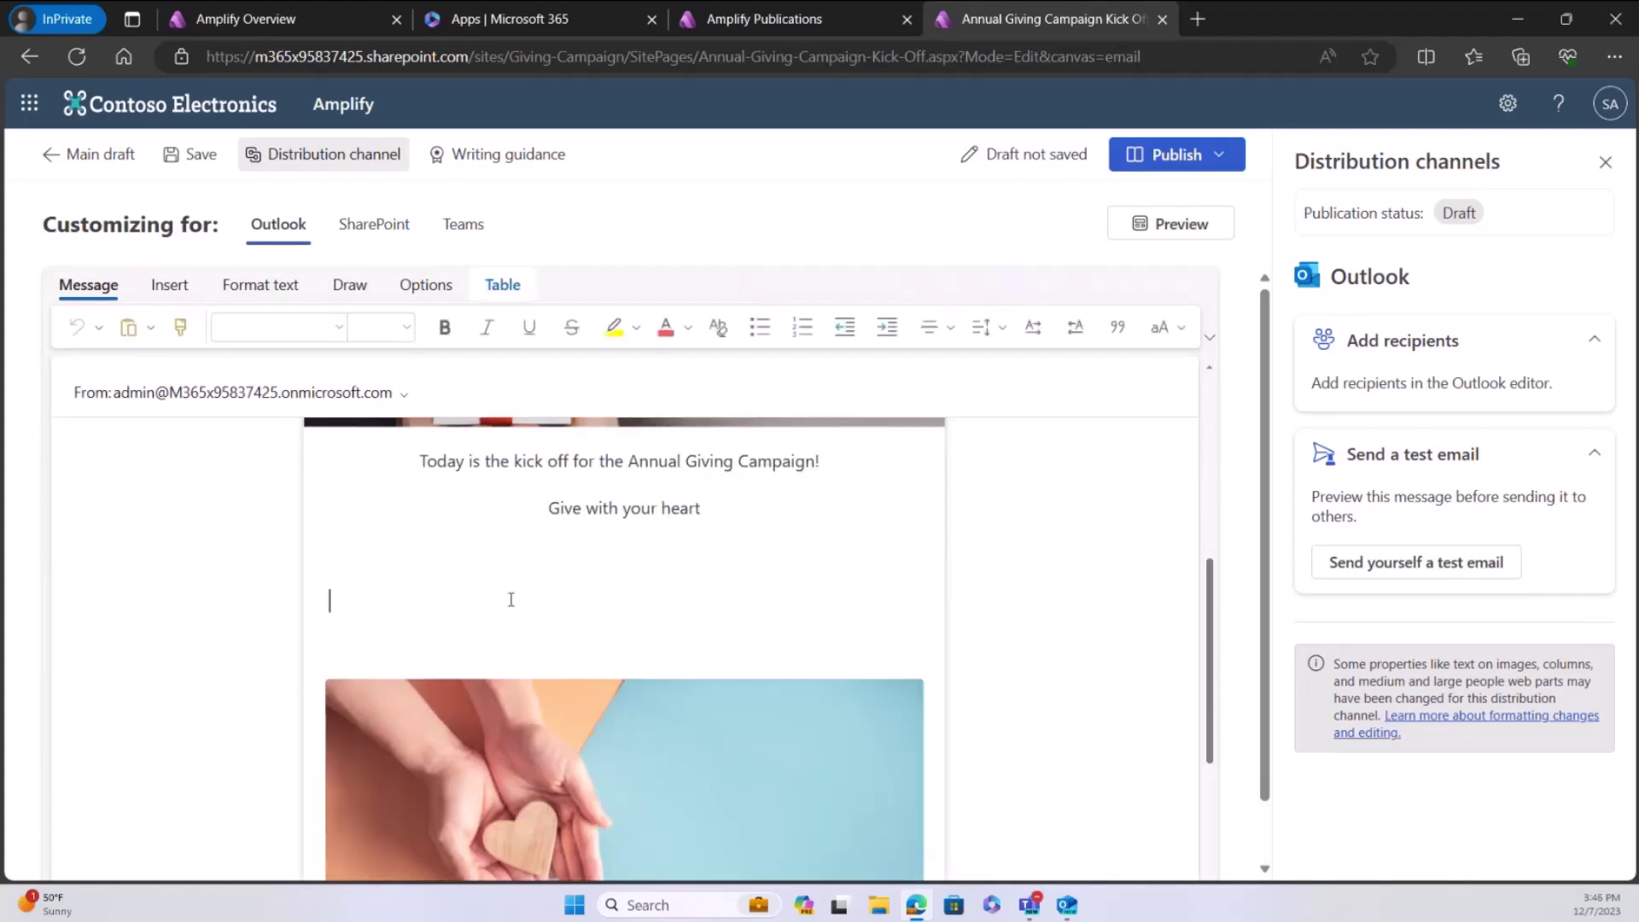
scroll(662, 603, down, 1)
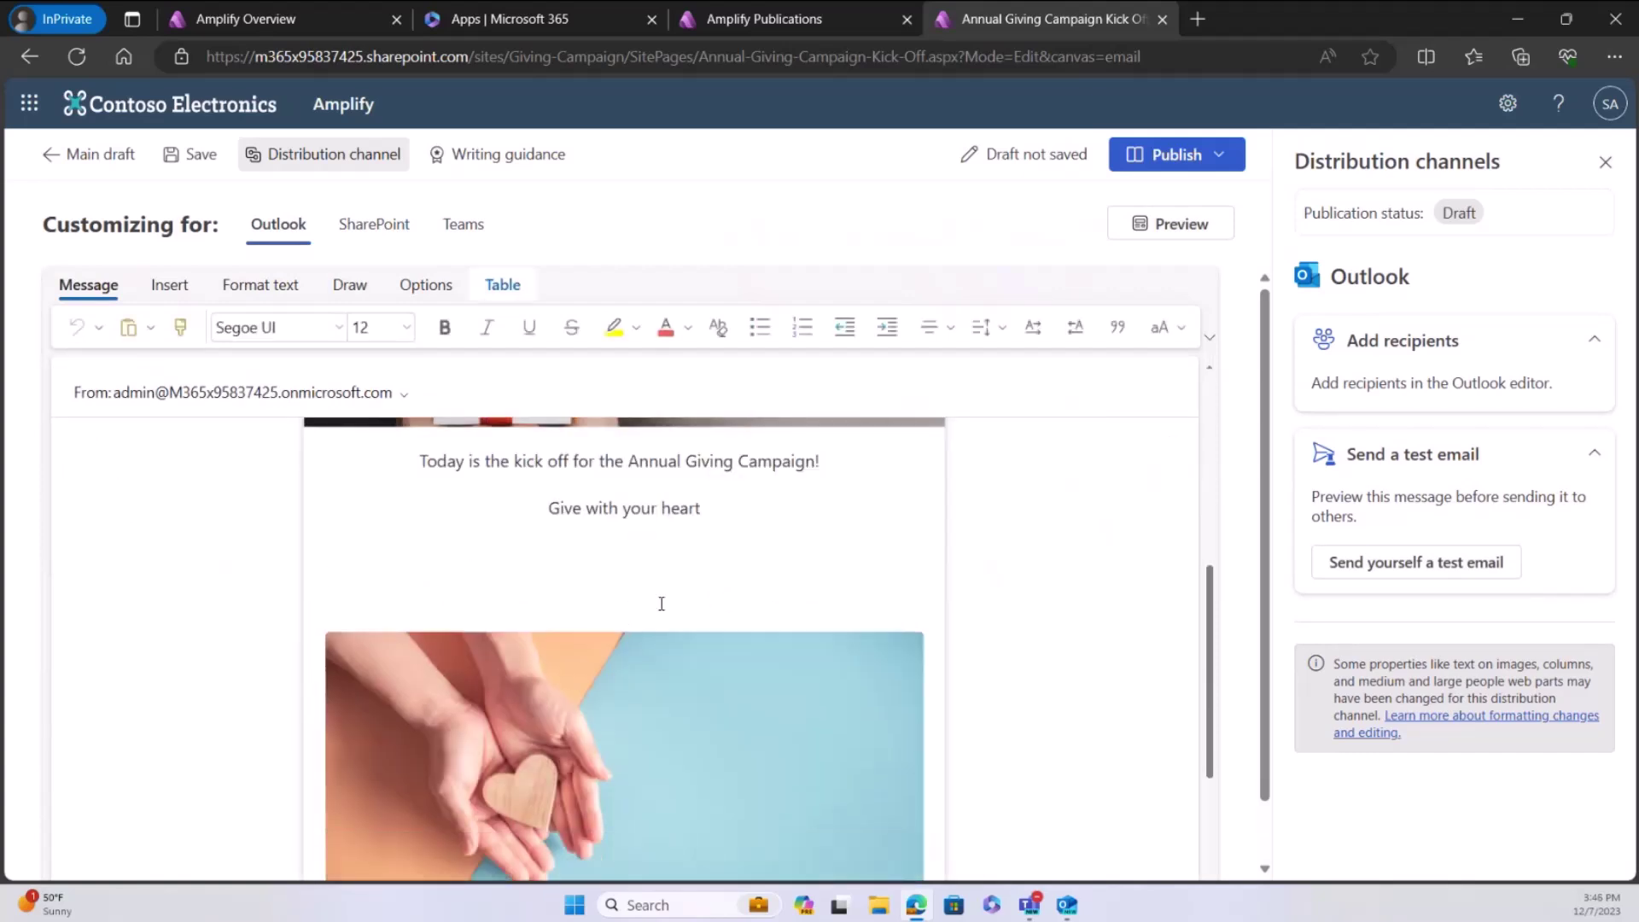
scroll(661, 604, down, 2)
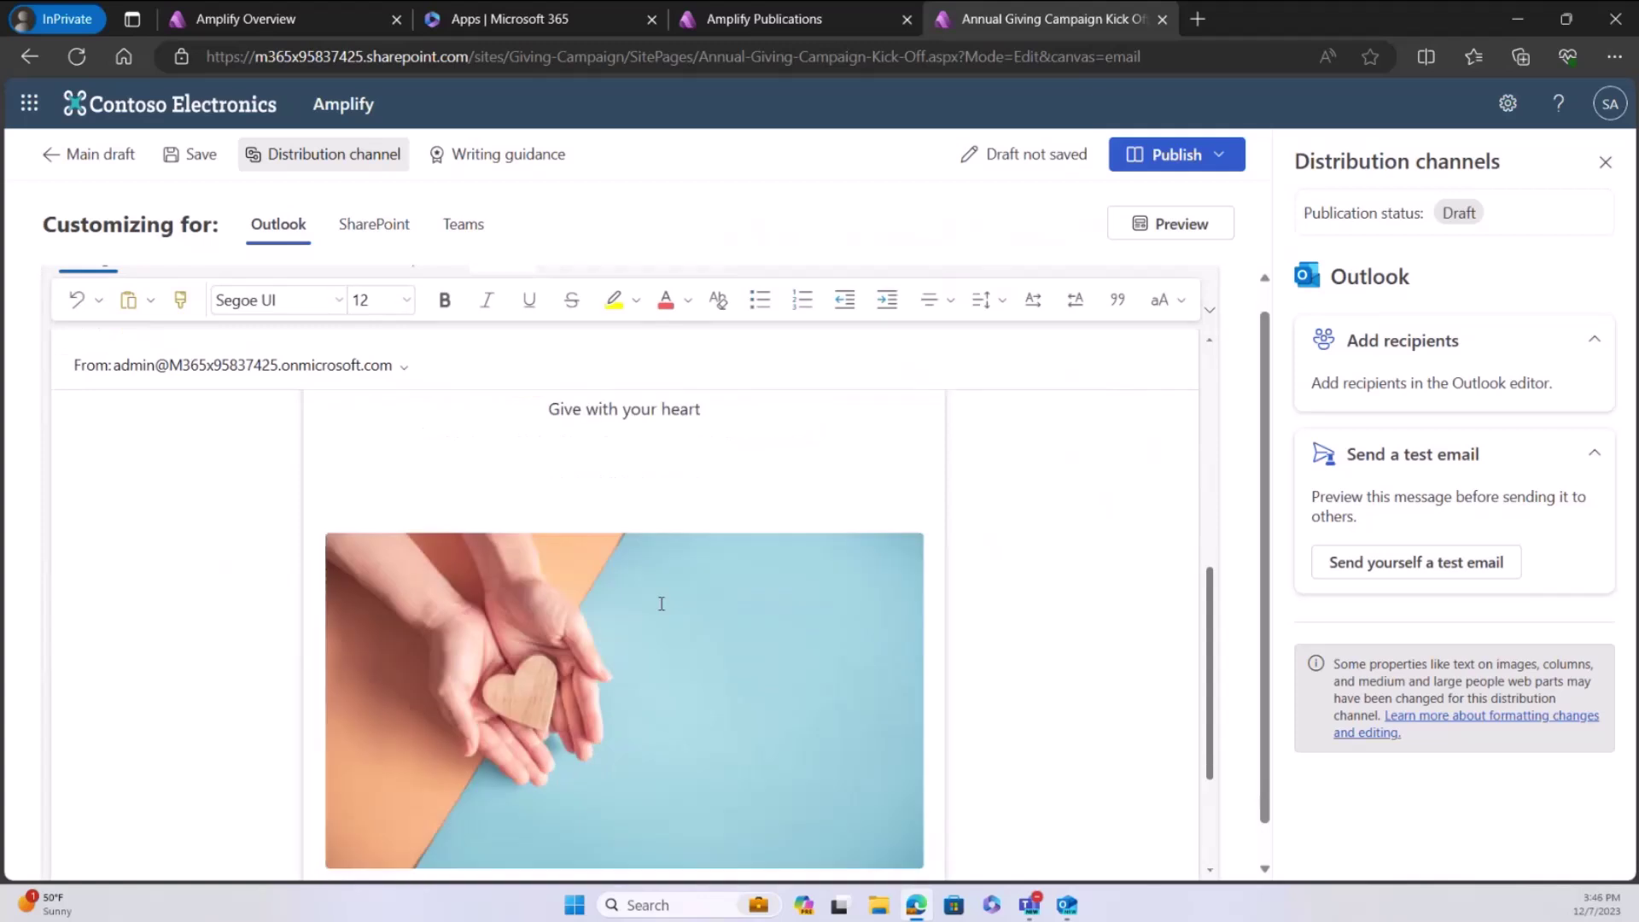
key(BackSpace)
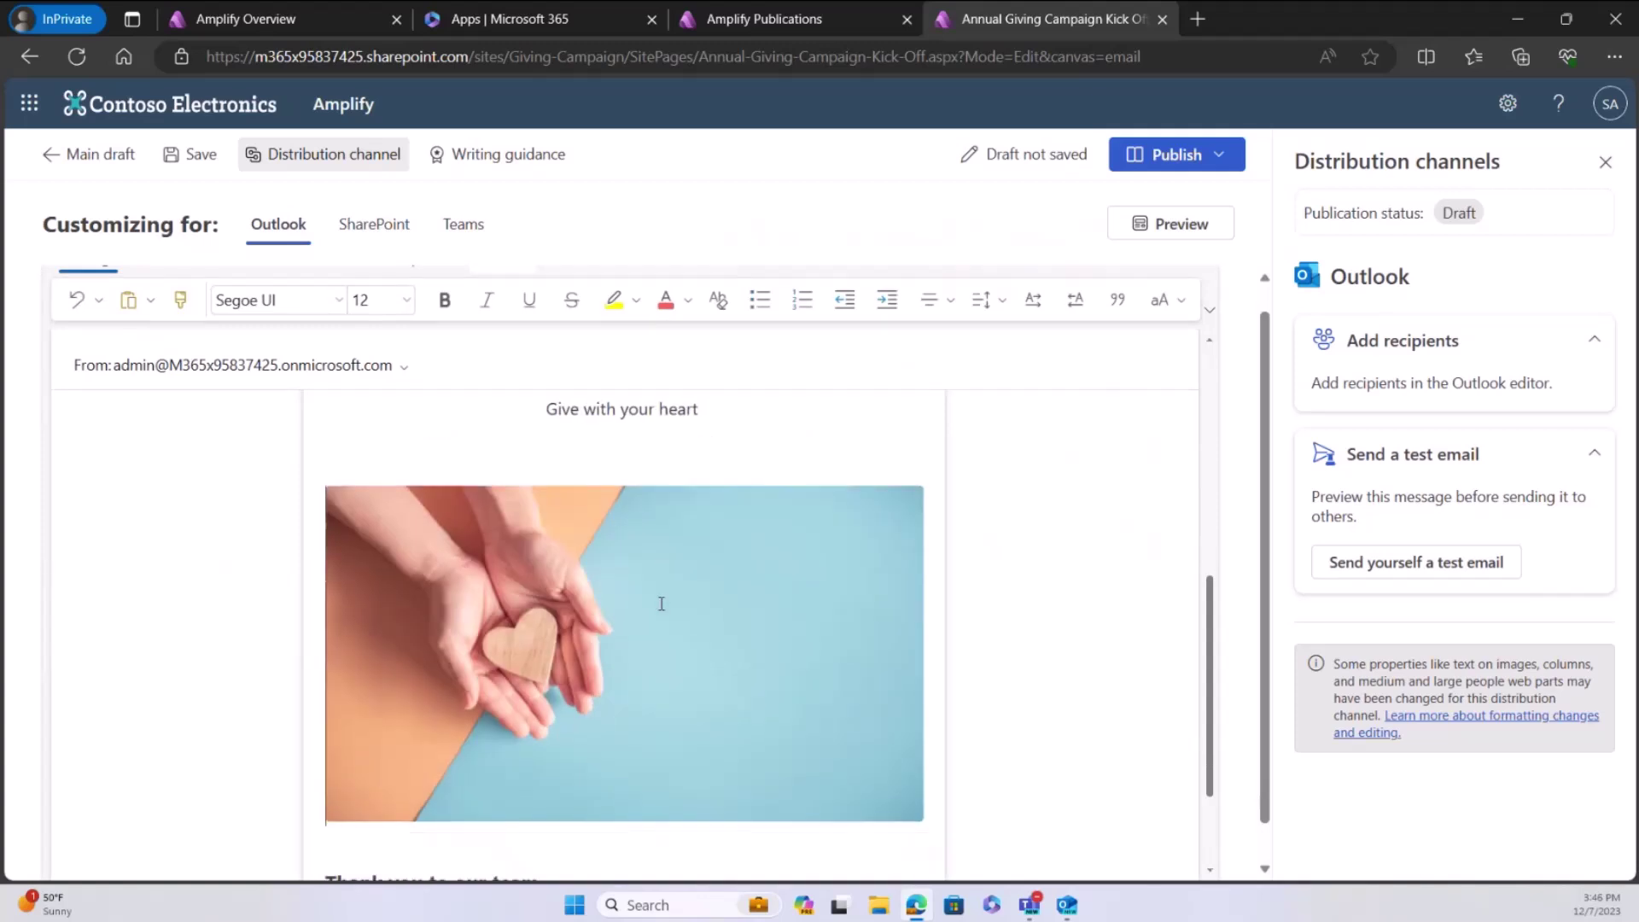
click(657, 589)
scroll(777, 600, down, 3)
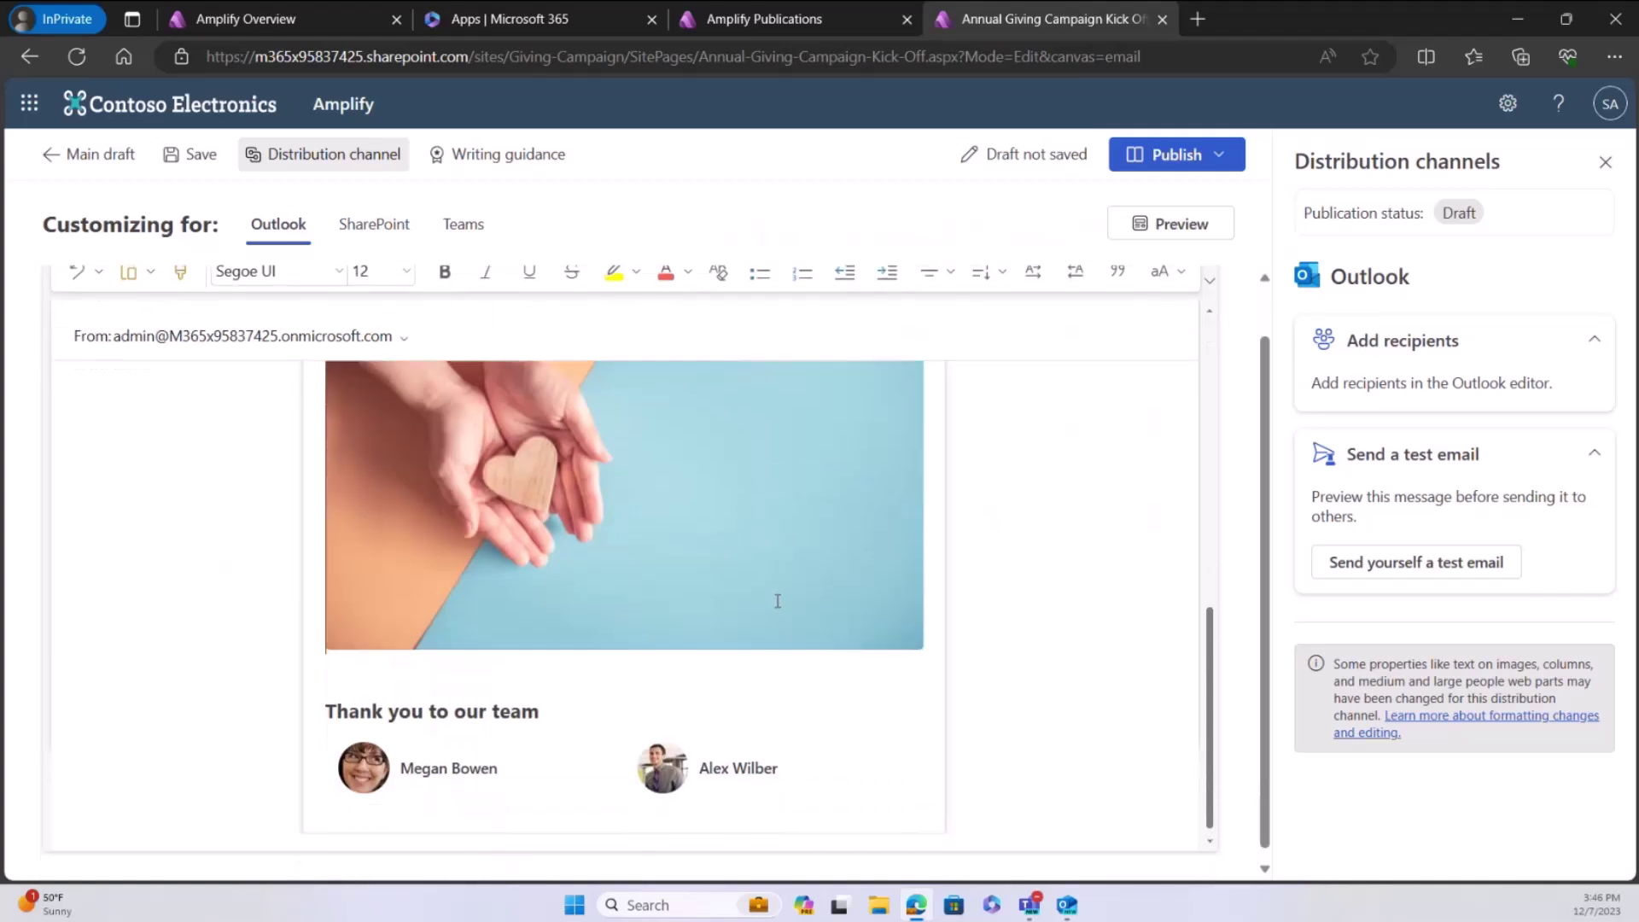
Step: Address the Outlook message to the All Company group, found by searching for "all"
scroll(854, 675, up, 12)
scroll(854, 674, up, 2)
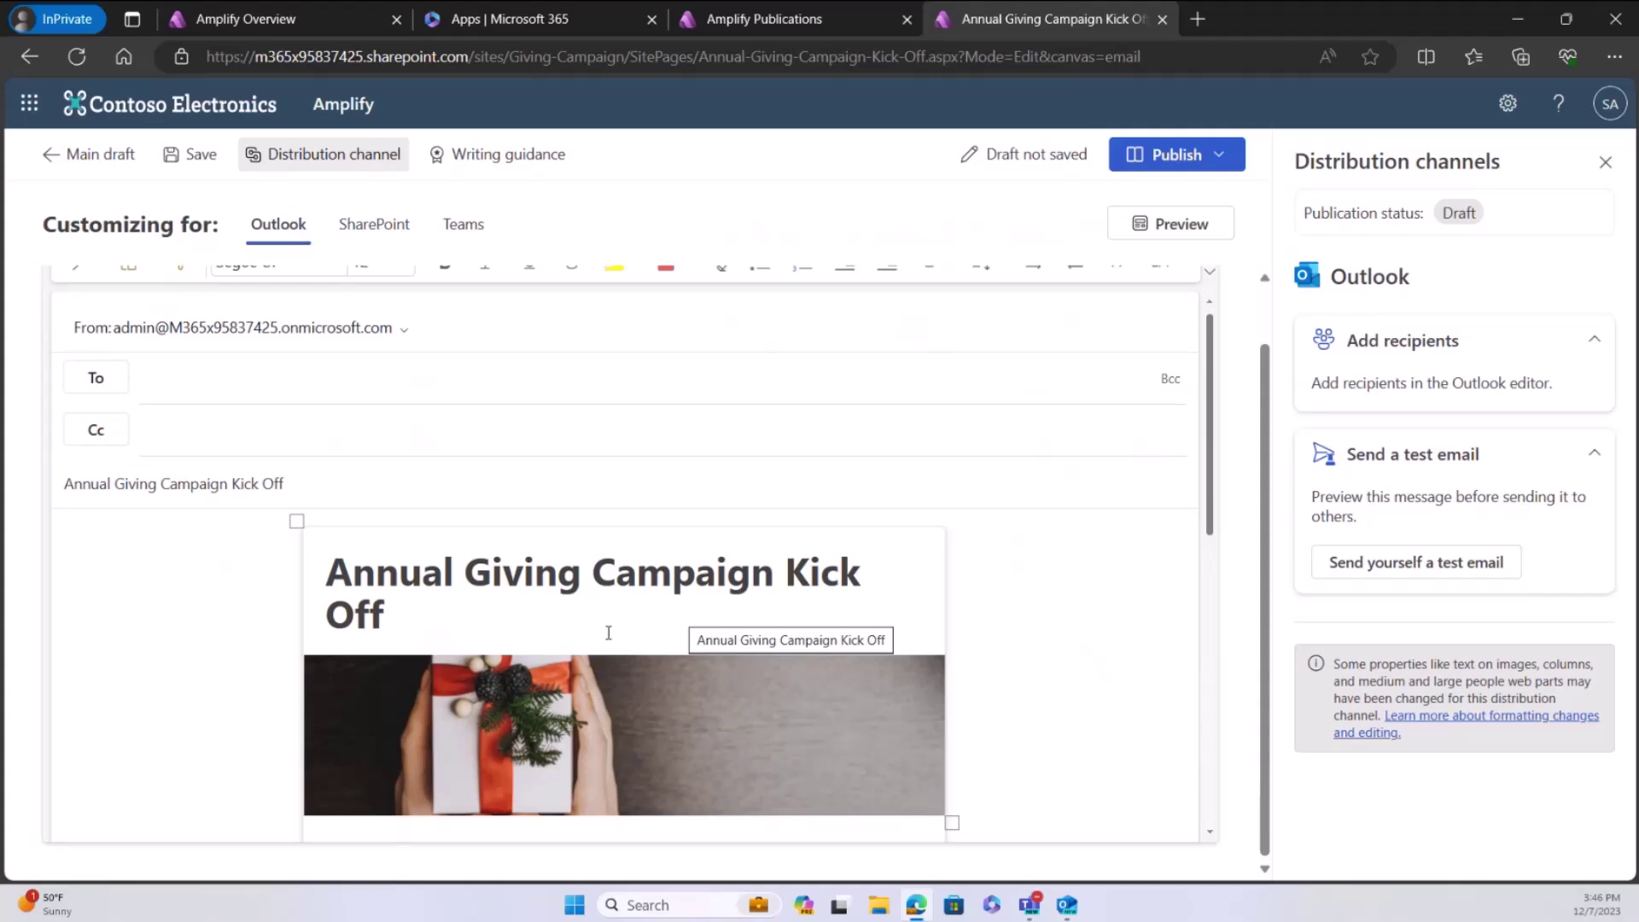
click(308, 377)
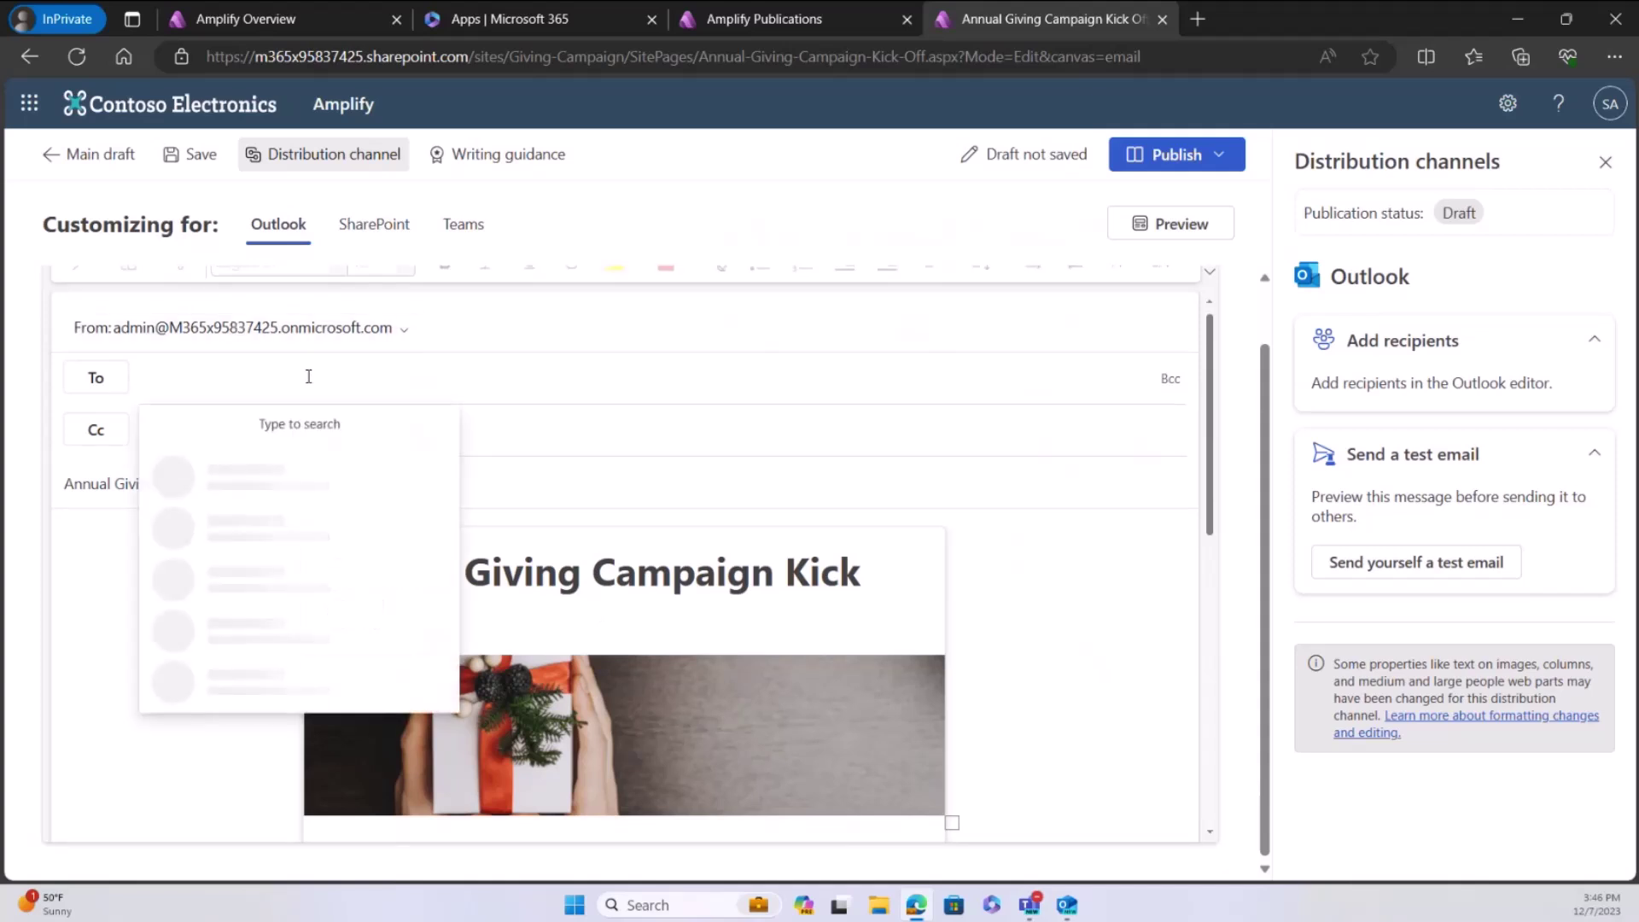
text(a)
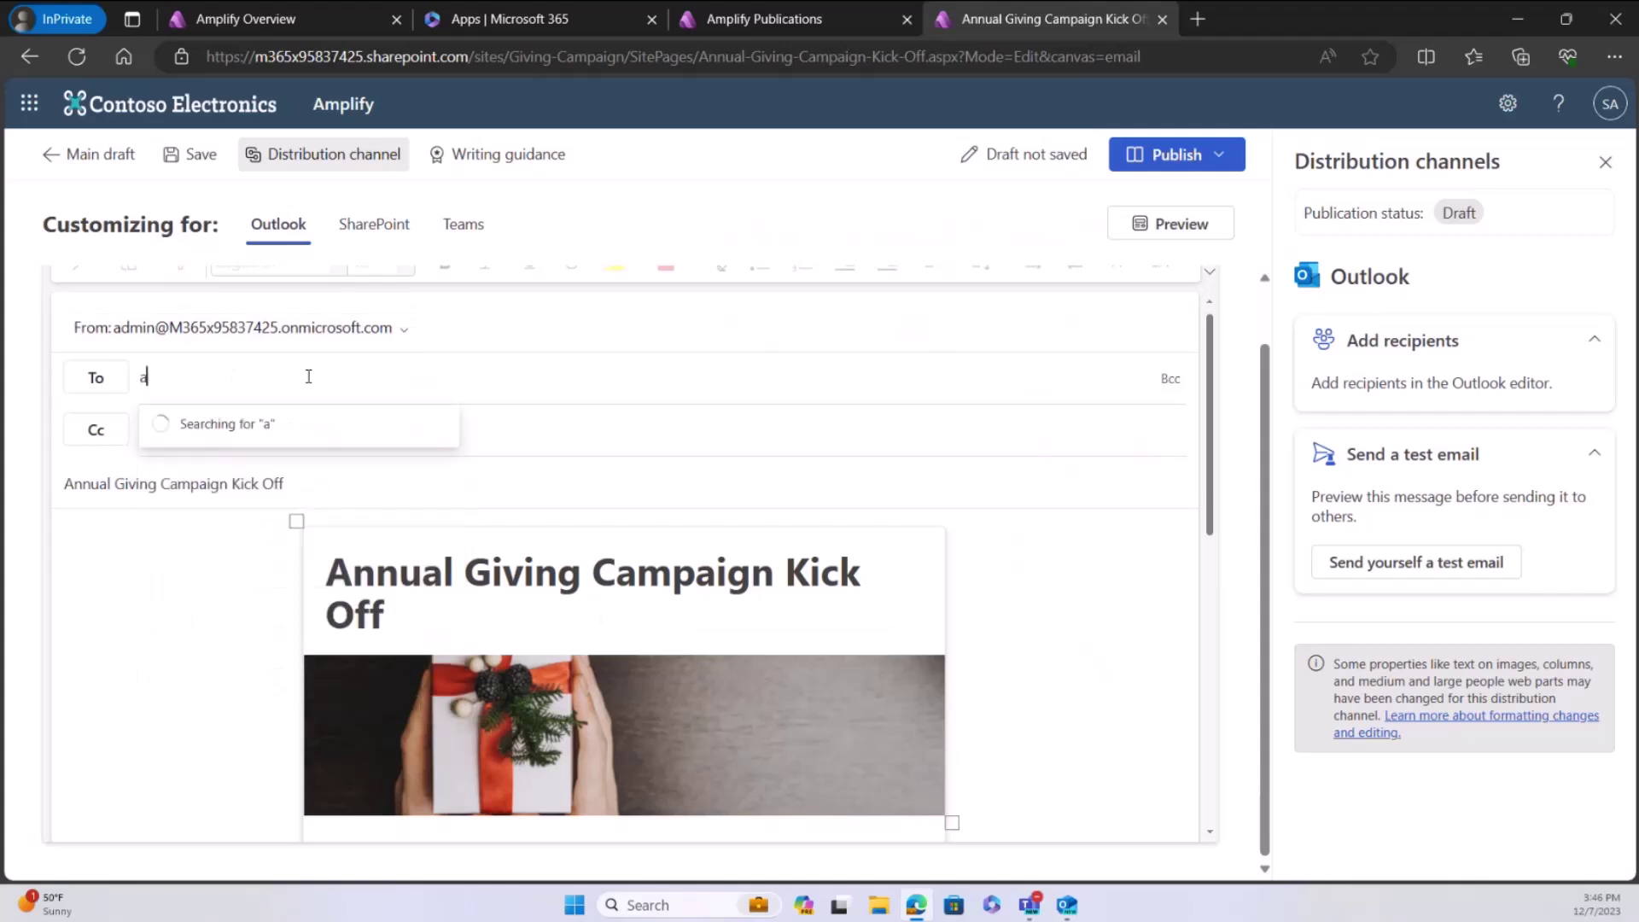
text(ll)
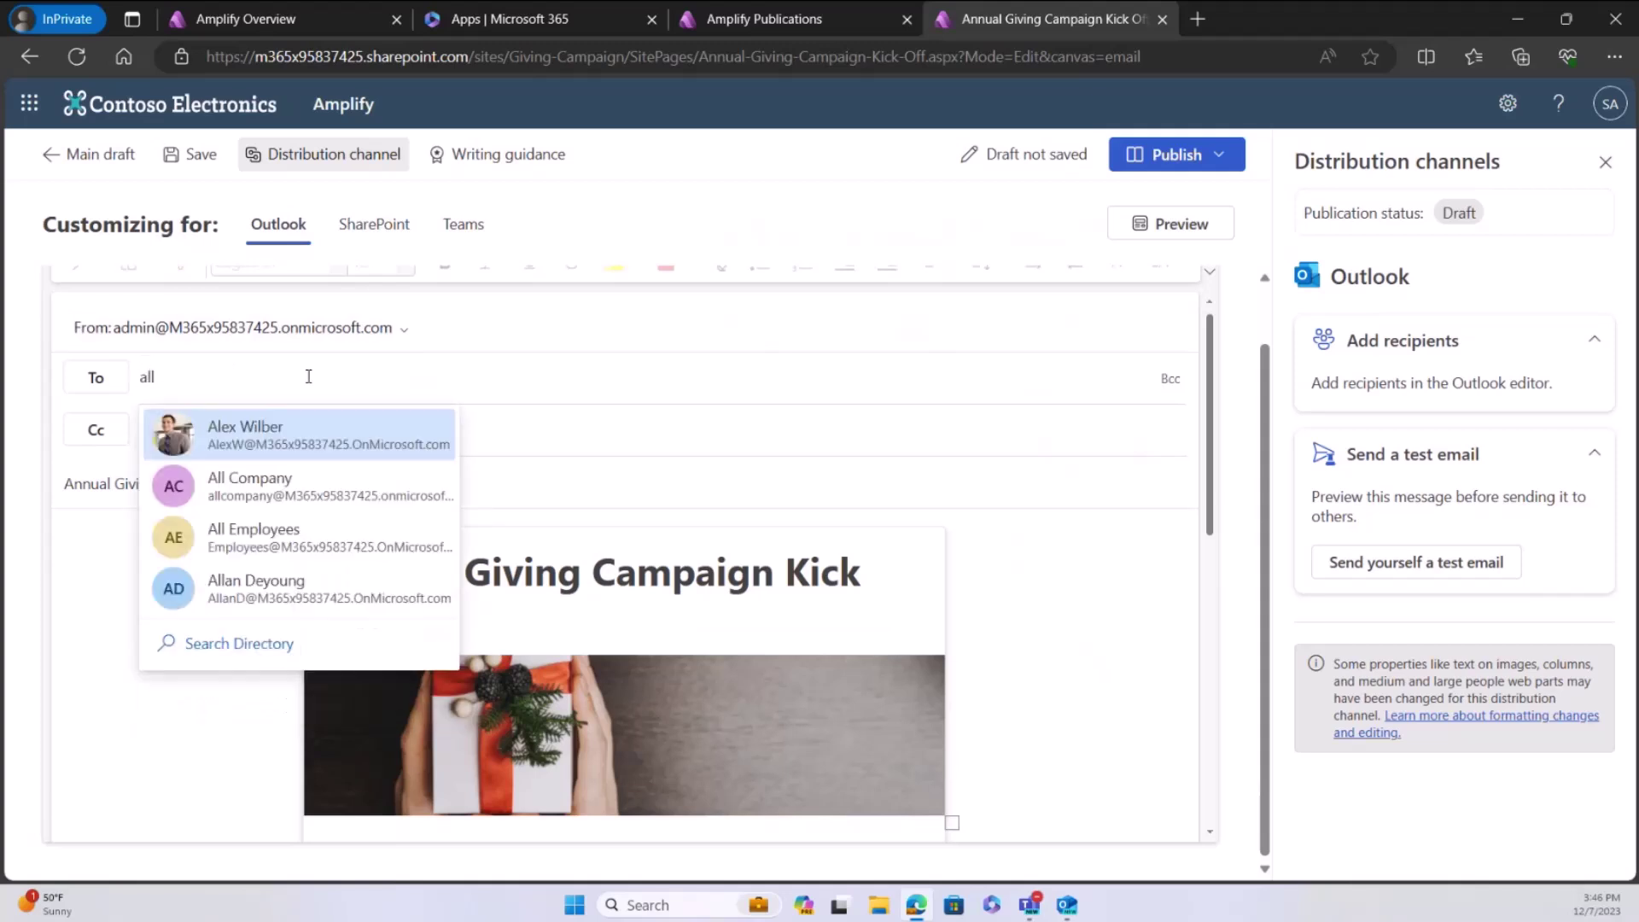
click(318, 487)
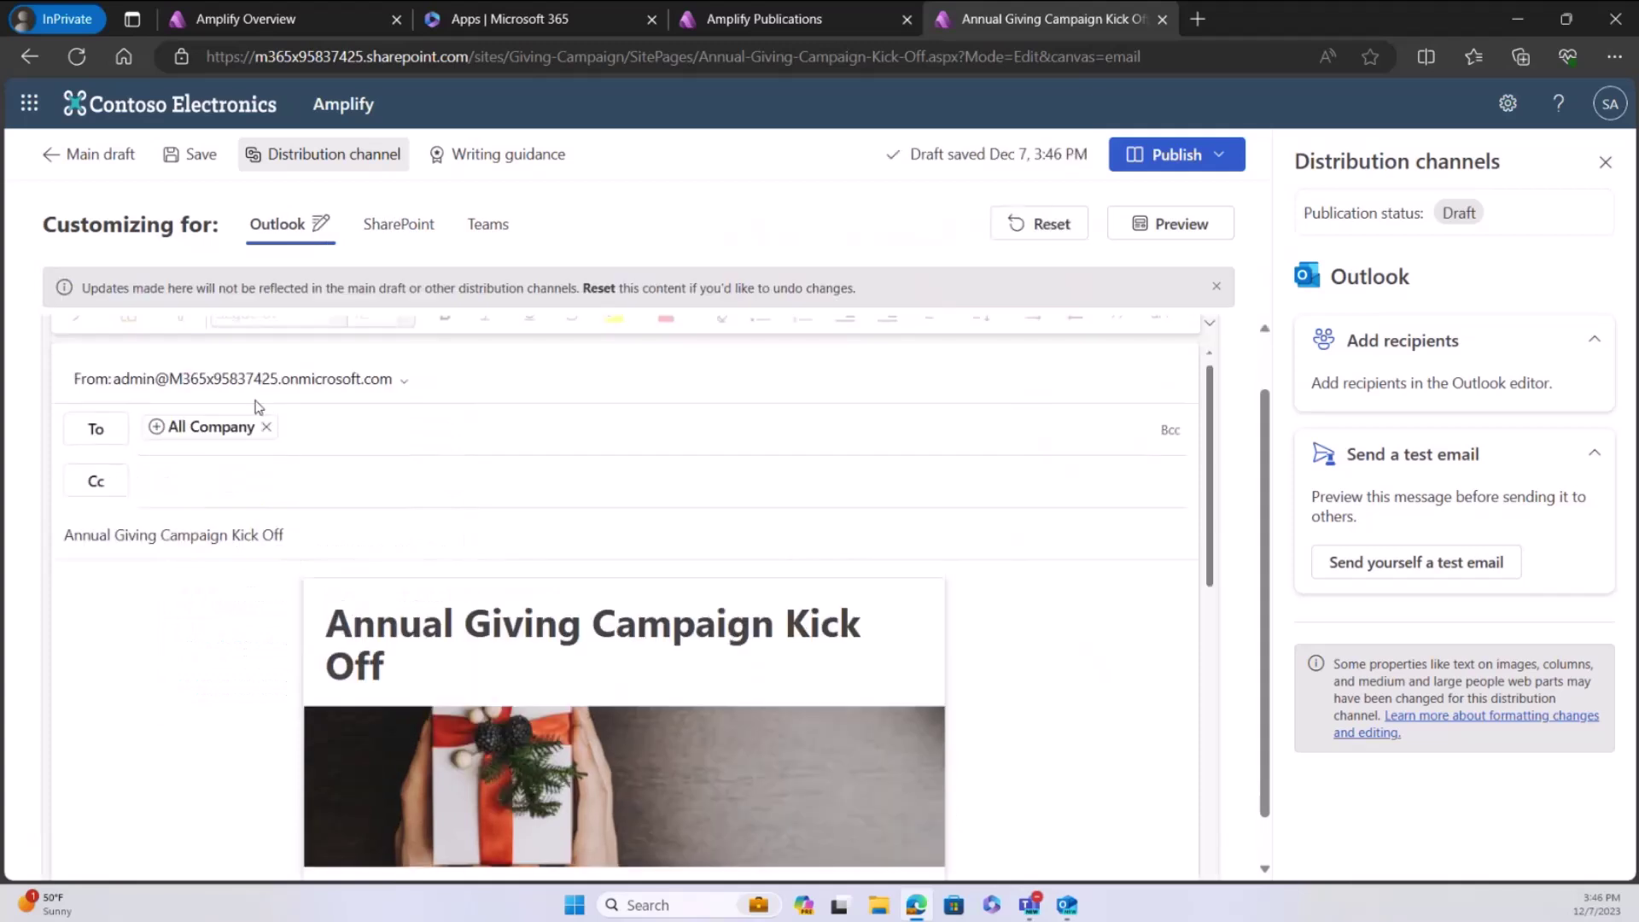
Step: Replace the All Company recipient with the All Employees group, found by searching for "all"
click(266, 427)
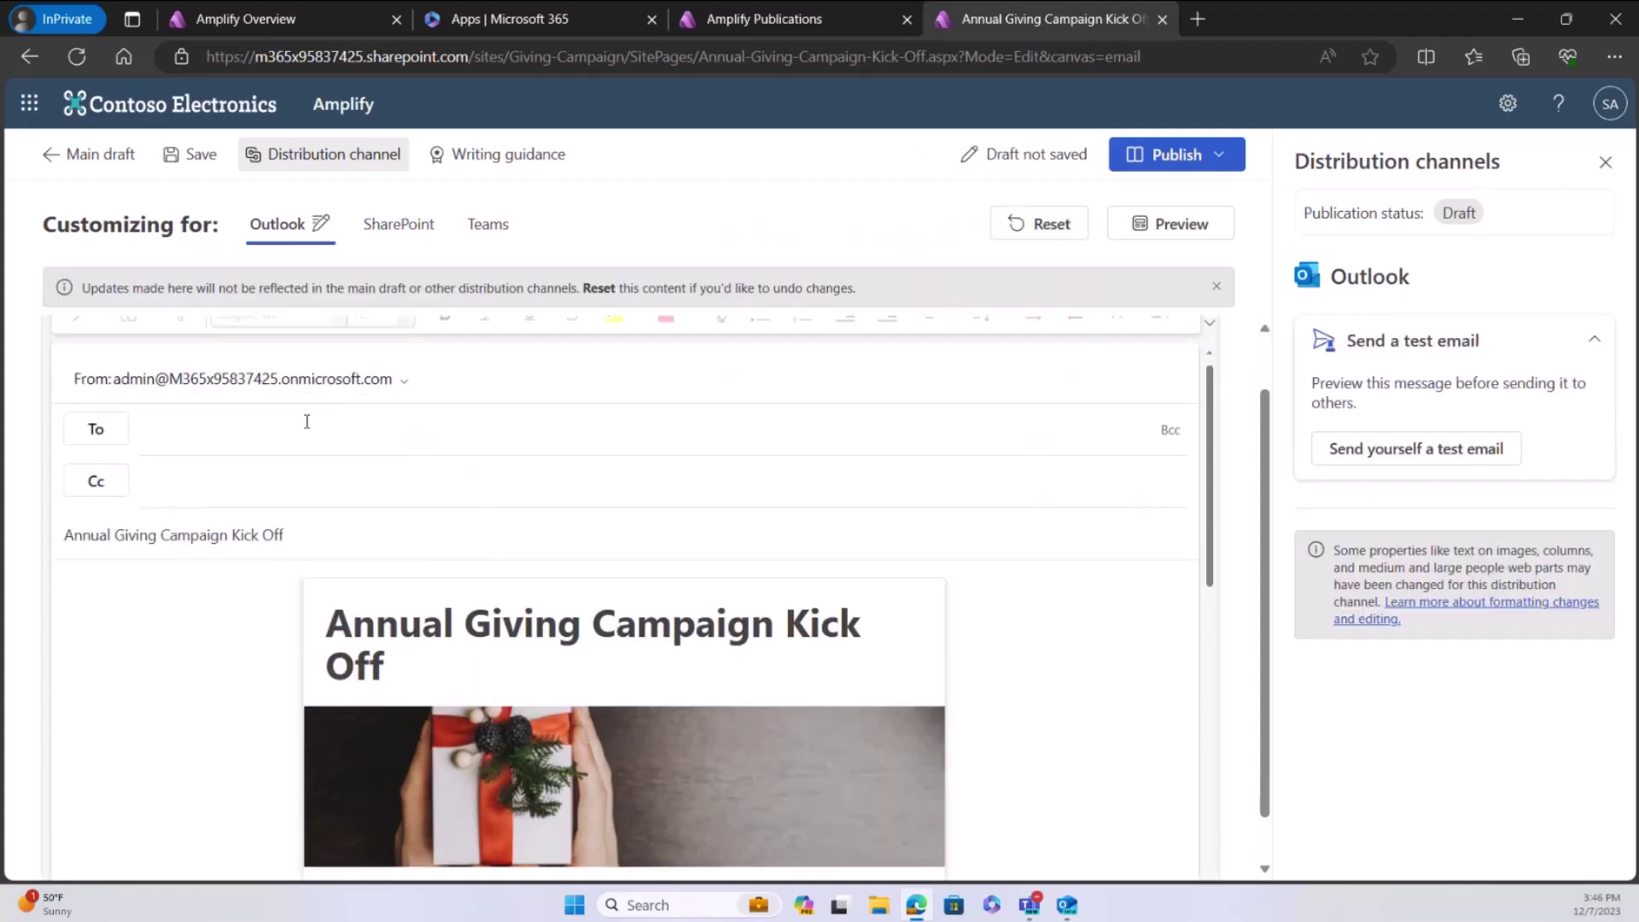
text(all)
click(346, 574)
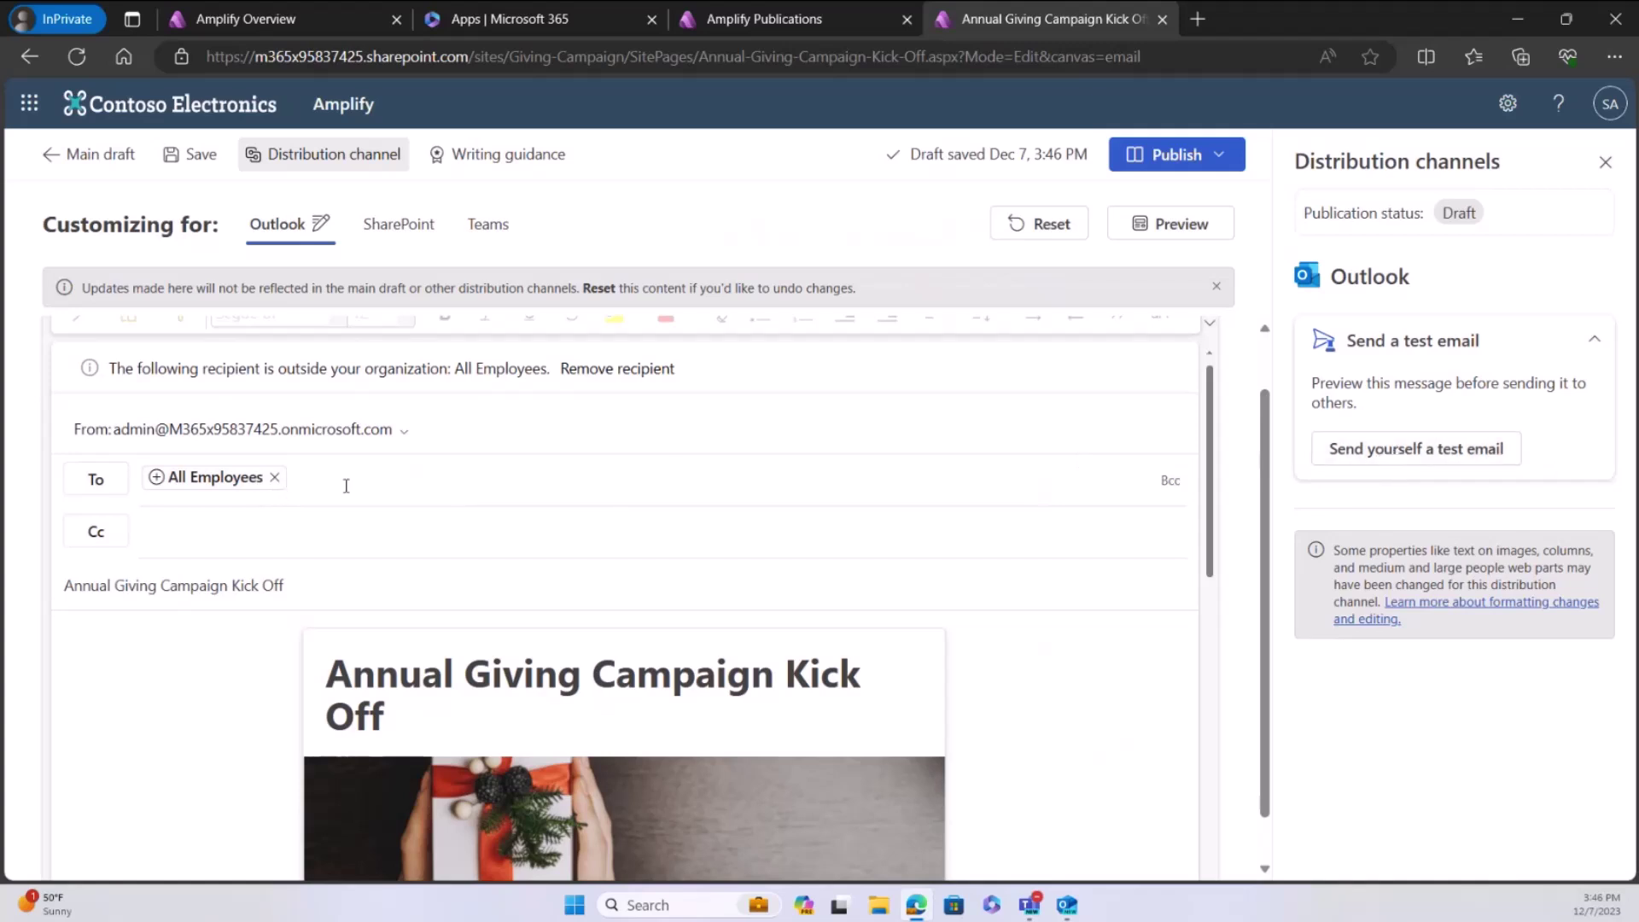
Step: Check the sender address options and switch the recipient from All Employees back to the suggested All Company group
click(407, 432)
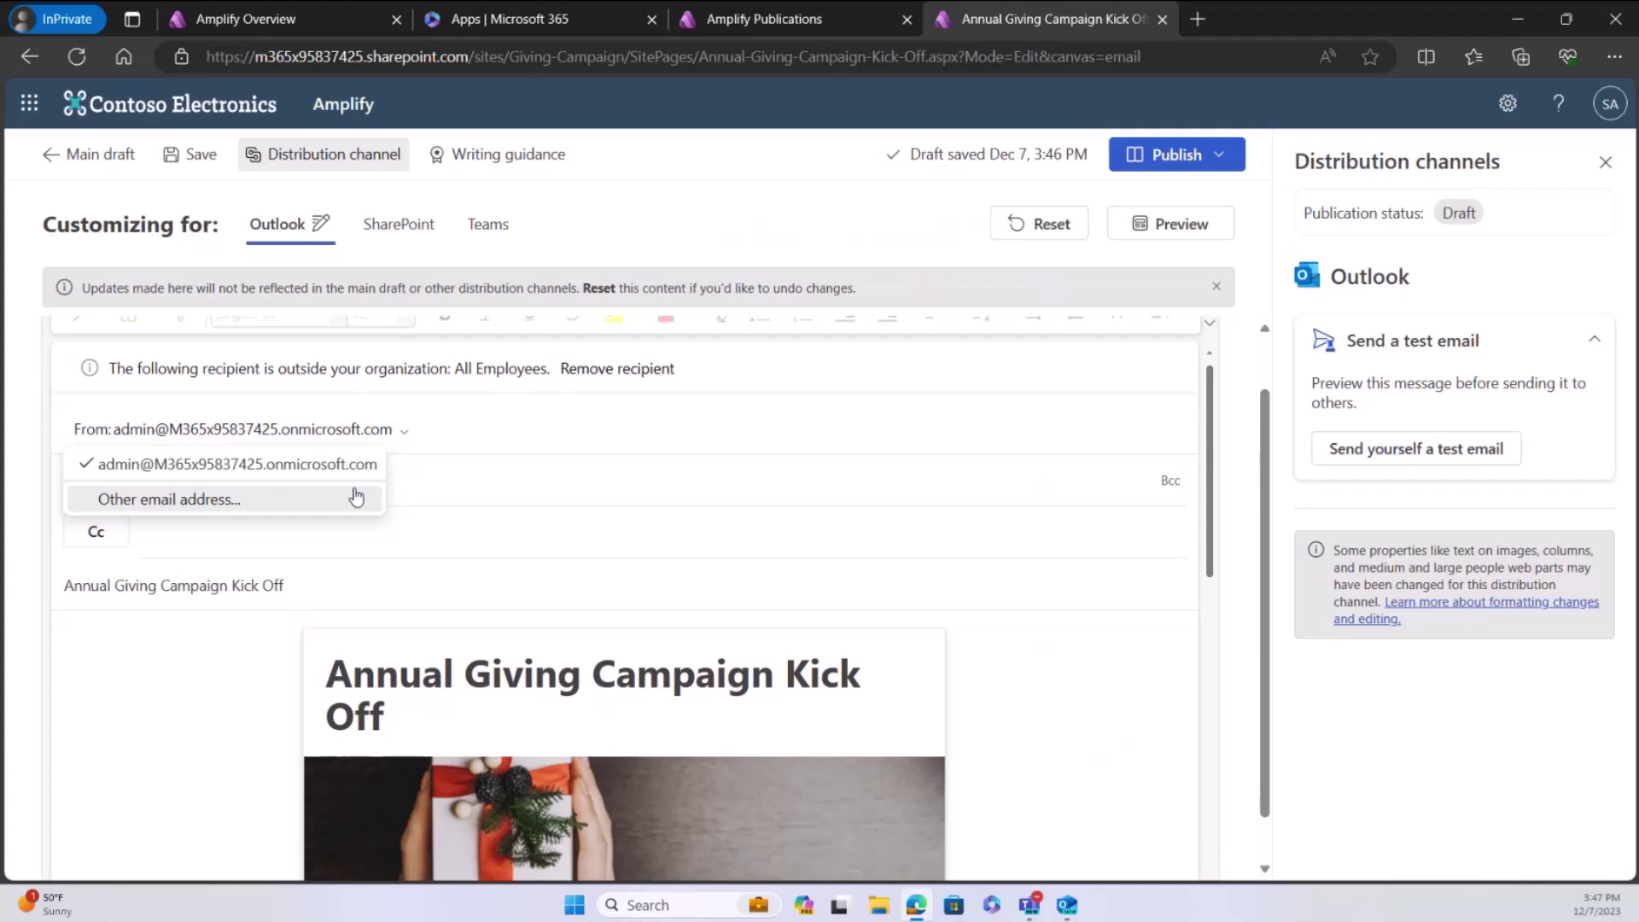
click(555, 464)
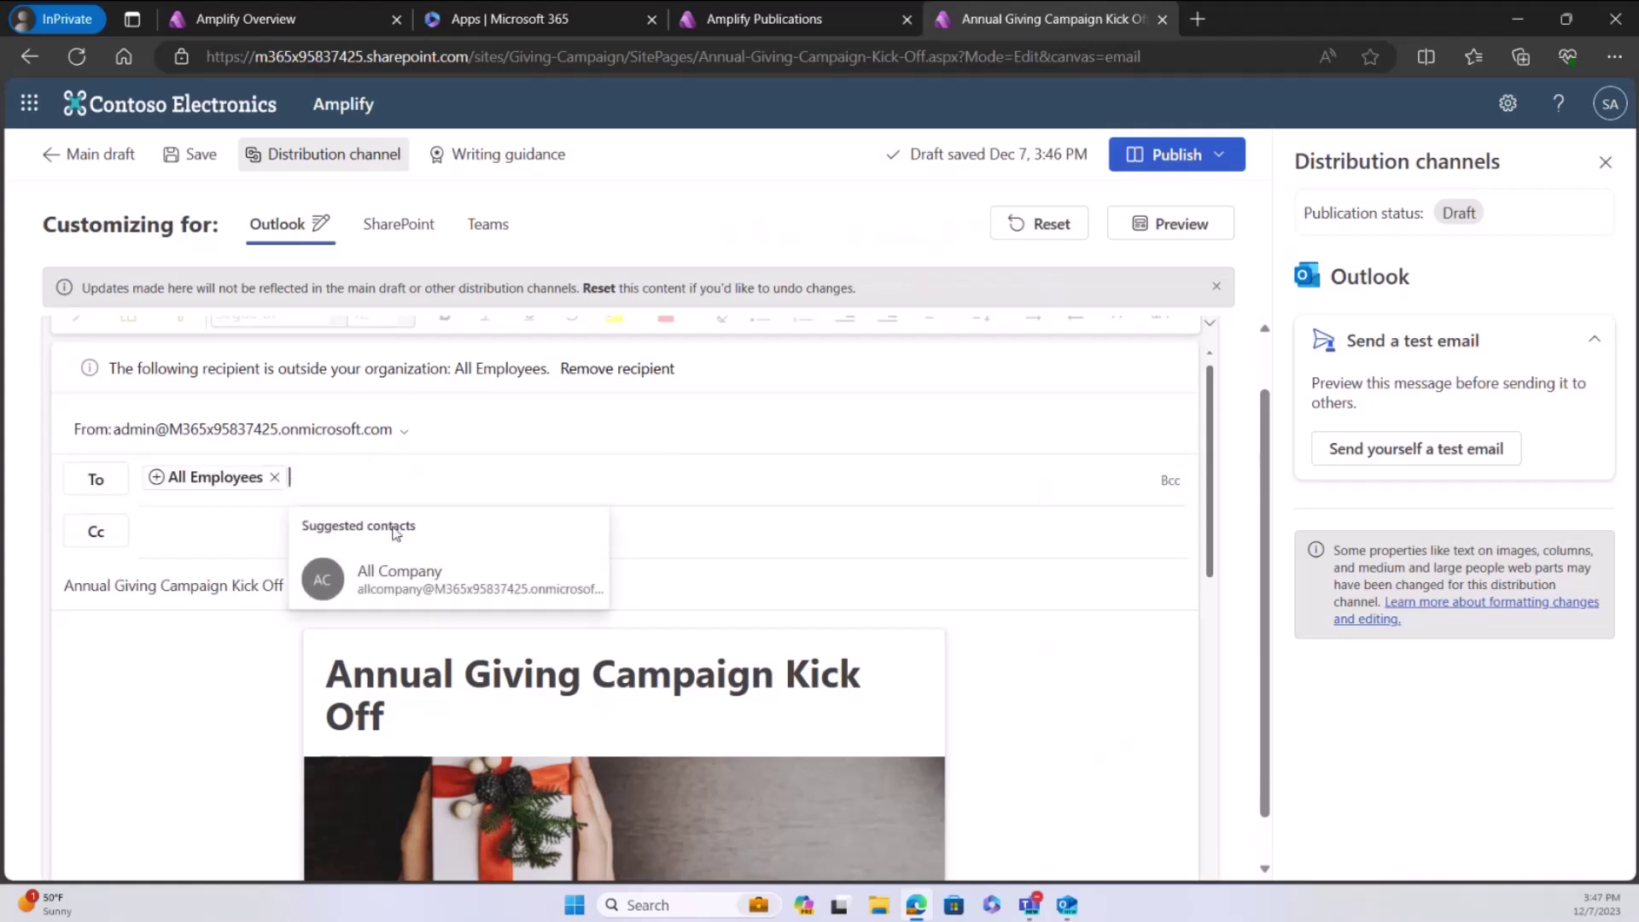
click(380, 574)
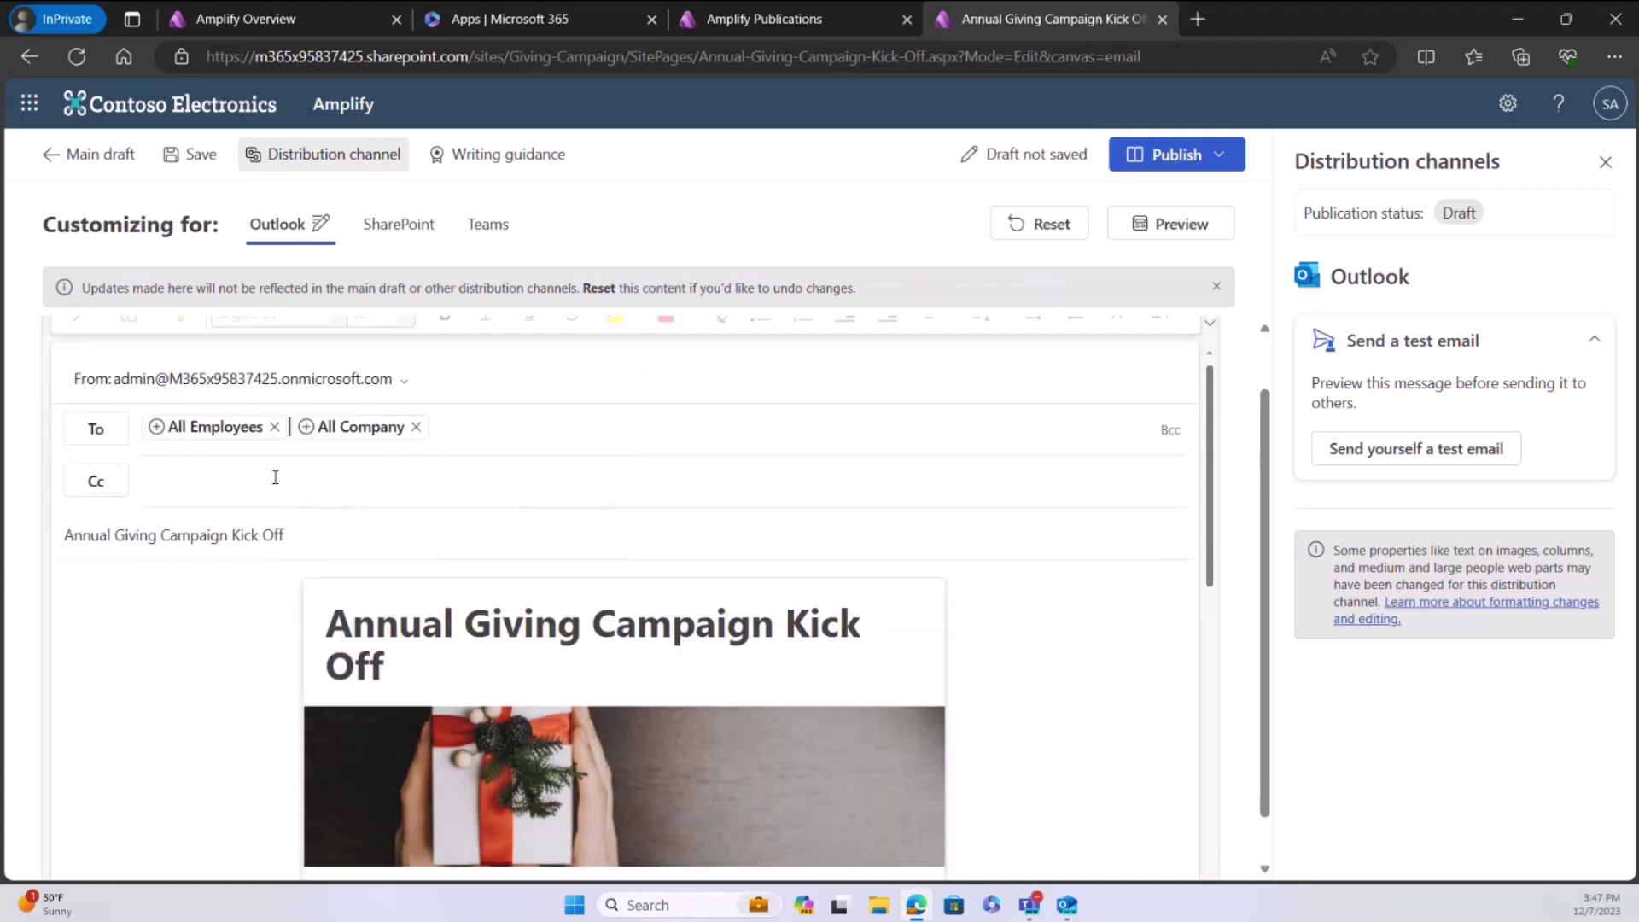
key(BackSpace)
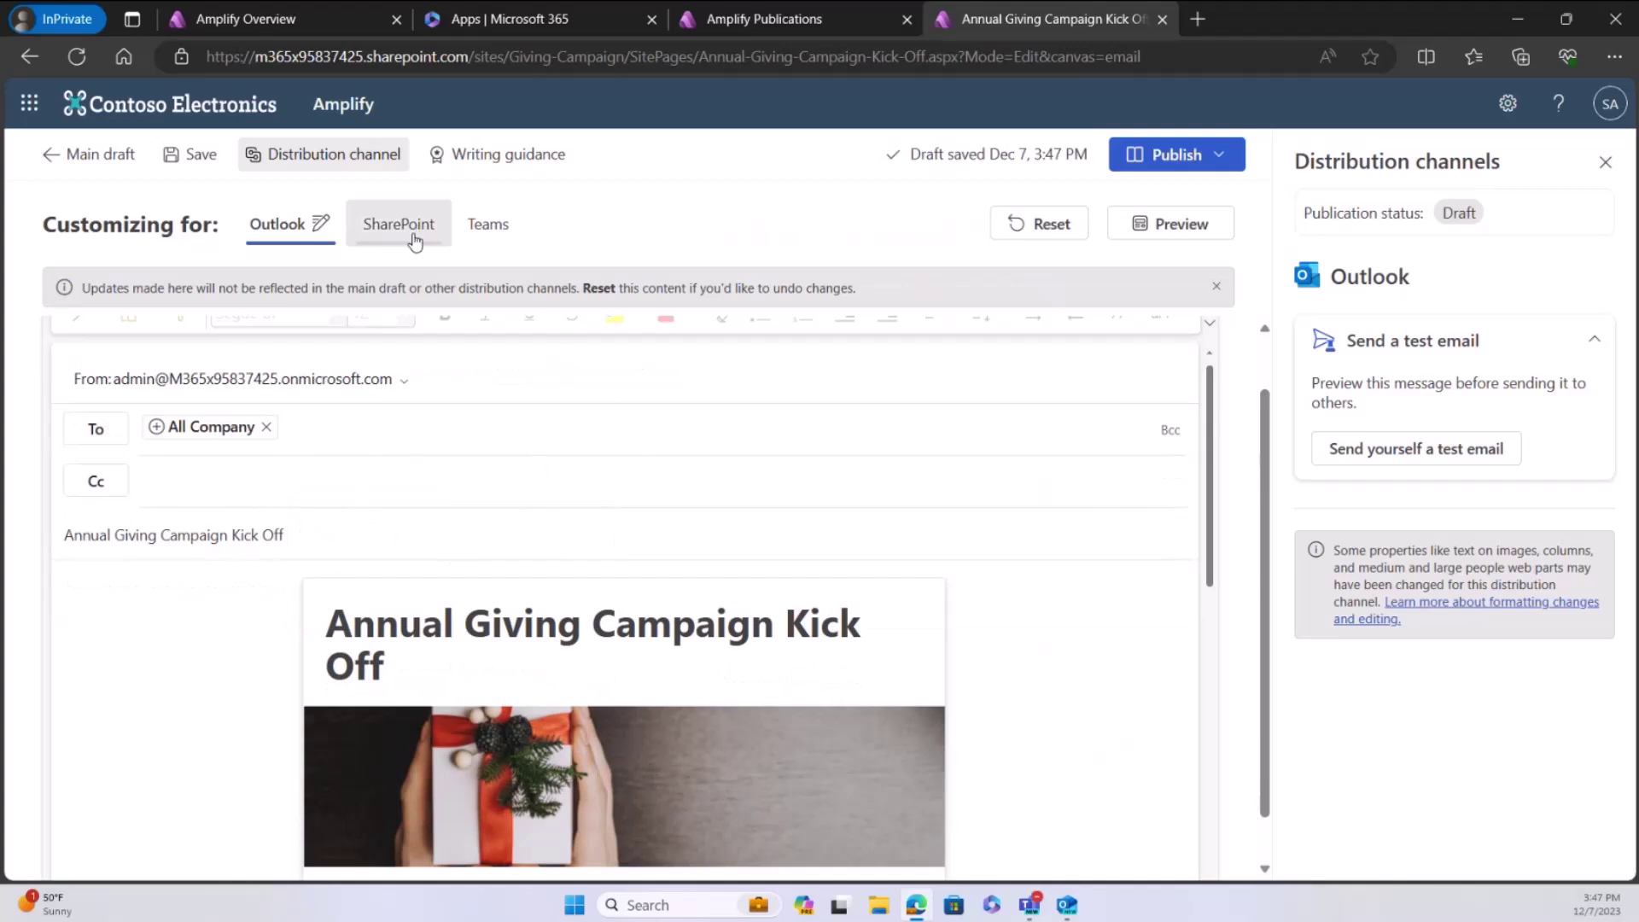
Step: Review the SharePoint version of the publication and add The Landing as its destination site
click(415, 242)
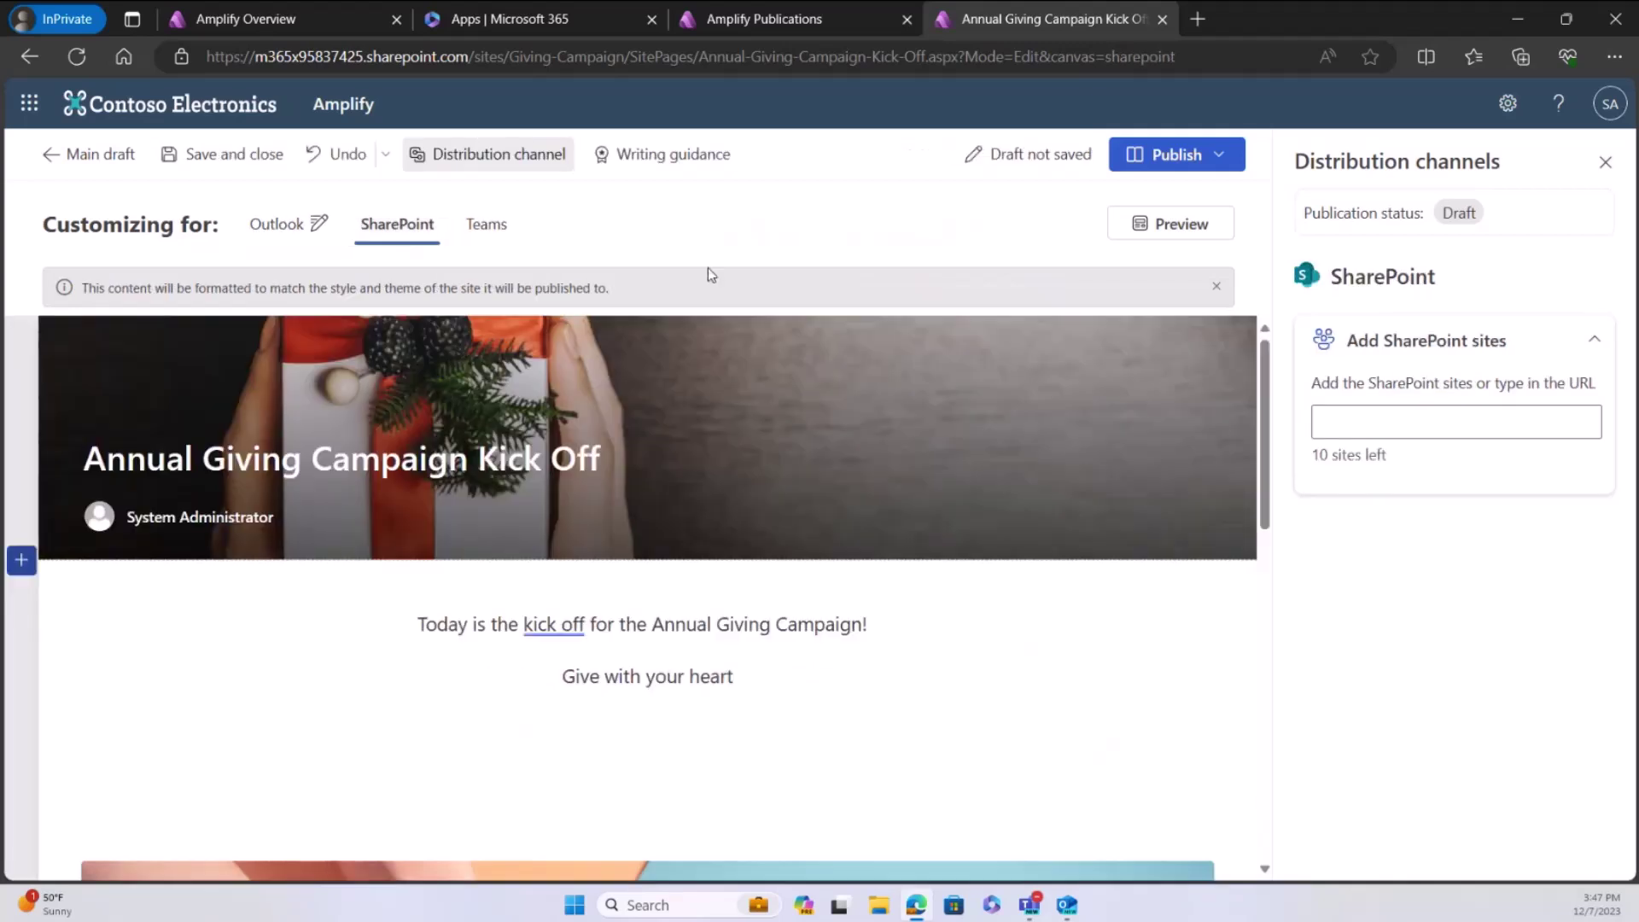
scroll(1071, 546, down, 2)
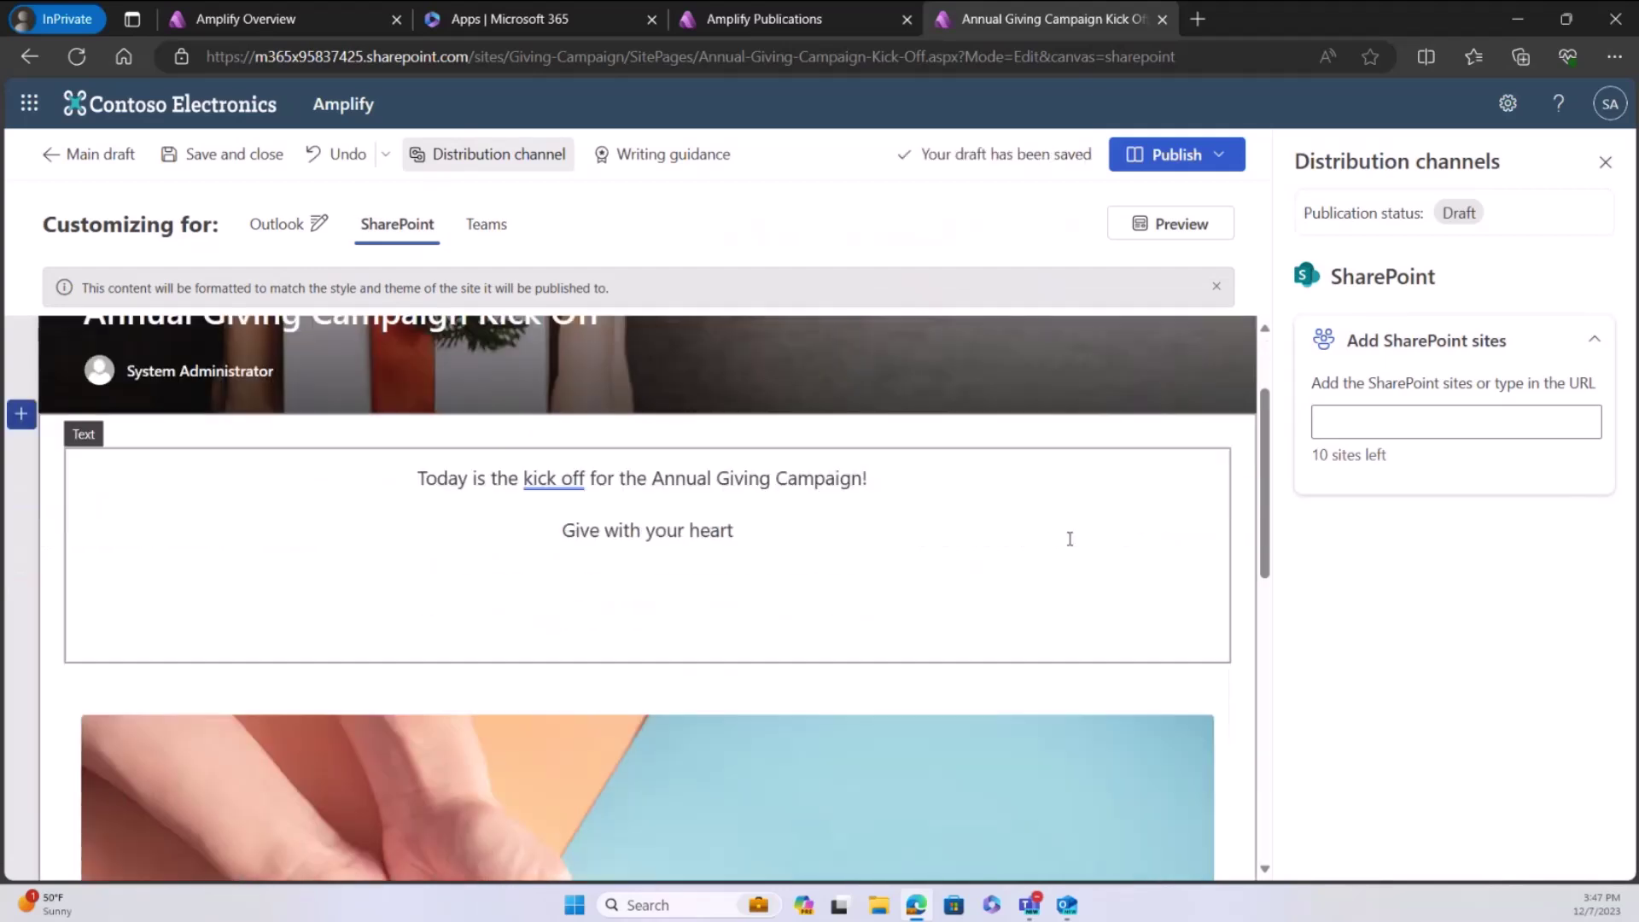
scroll(1080, 749, down, 7)
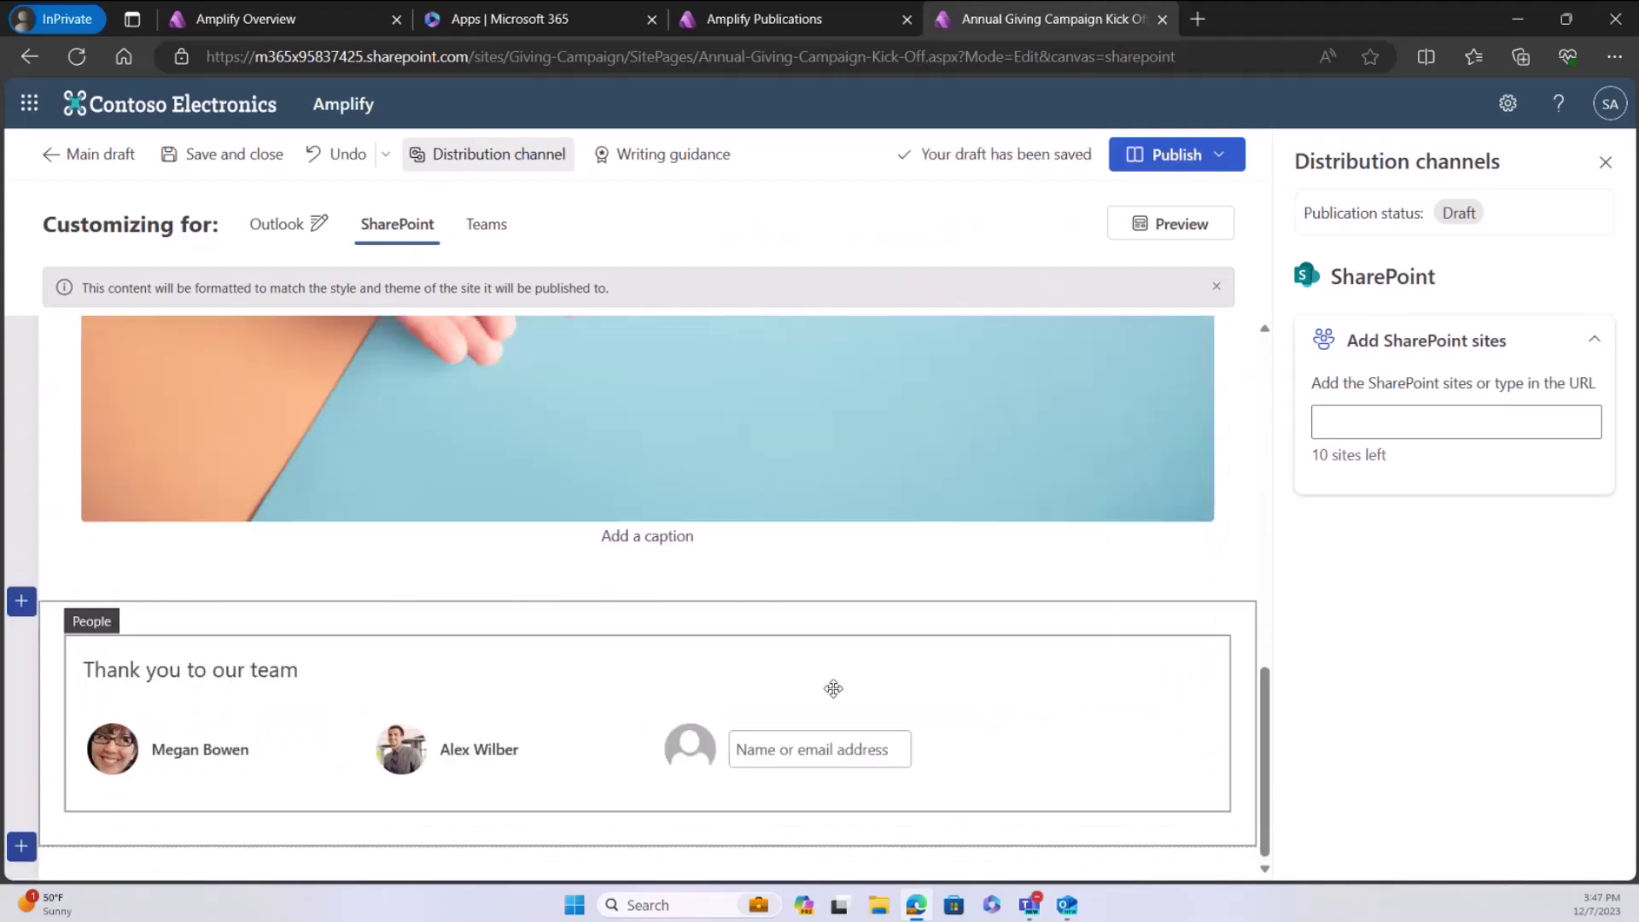
scroll(991, 632, up, 9)
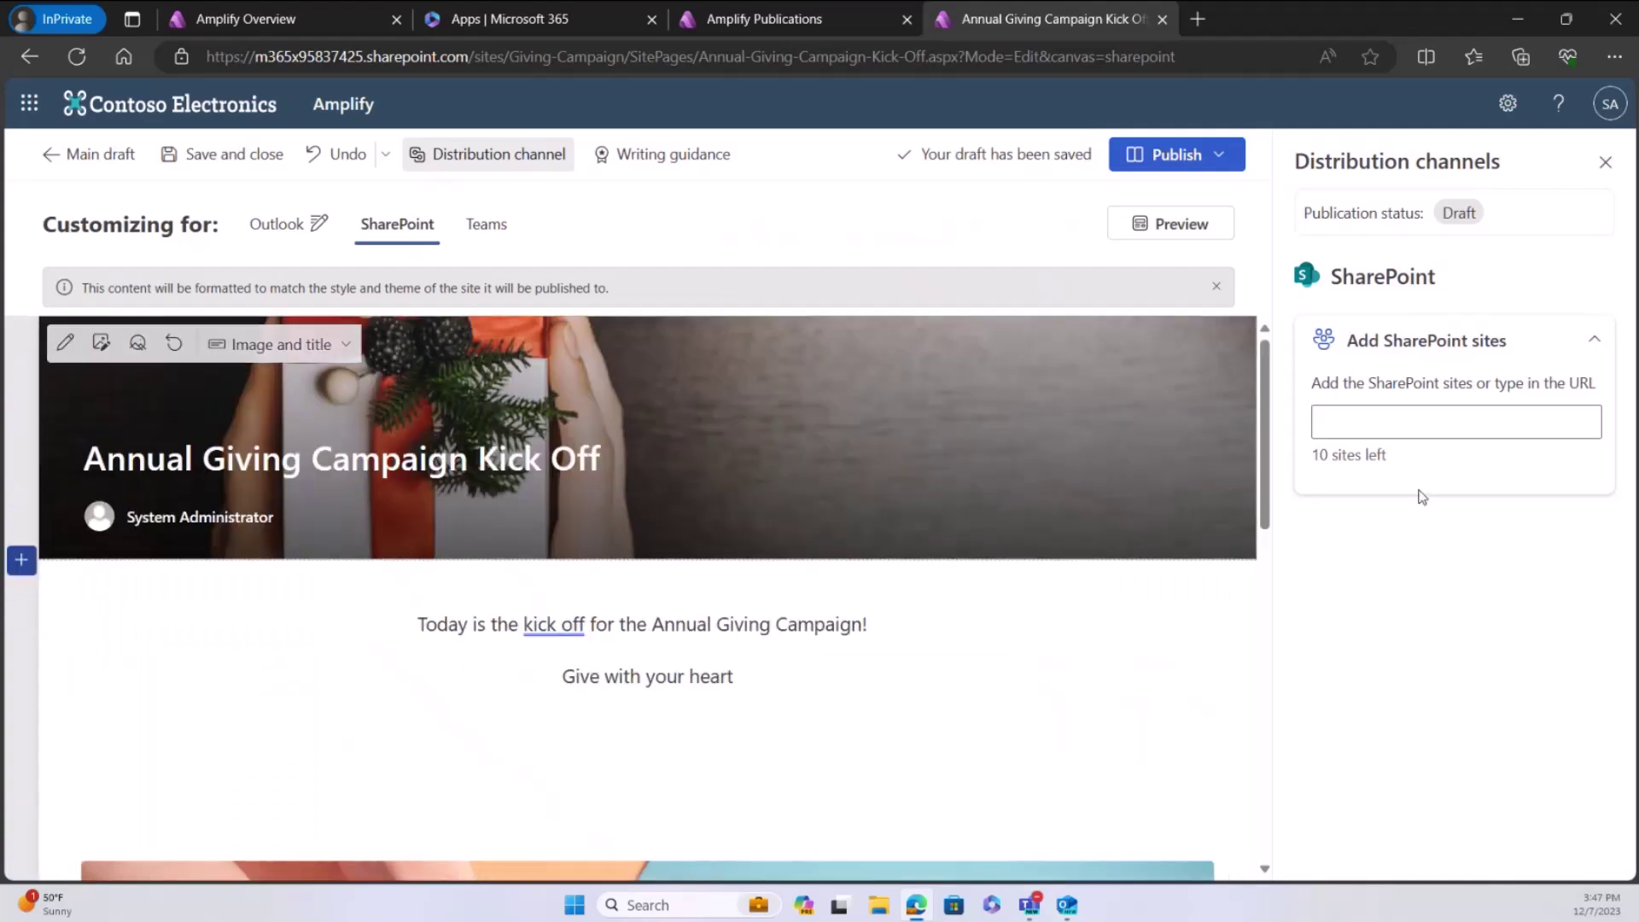
click(1404, 426)
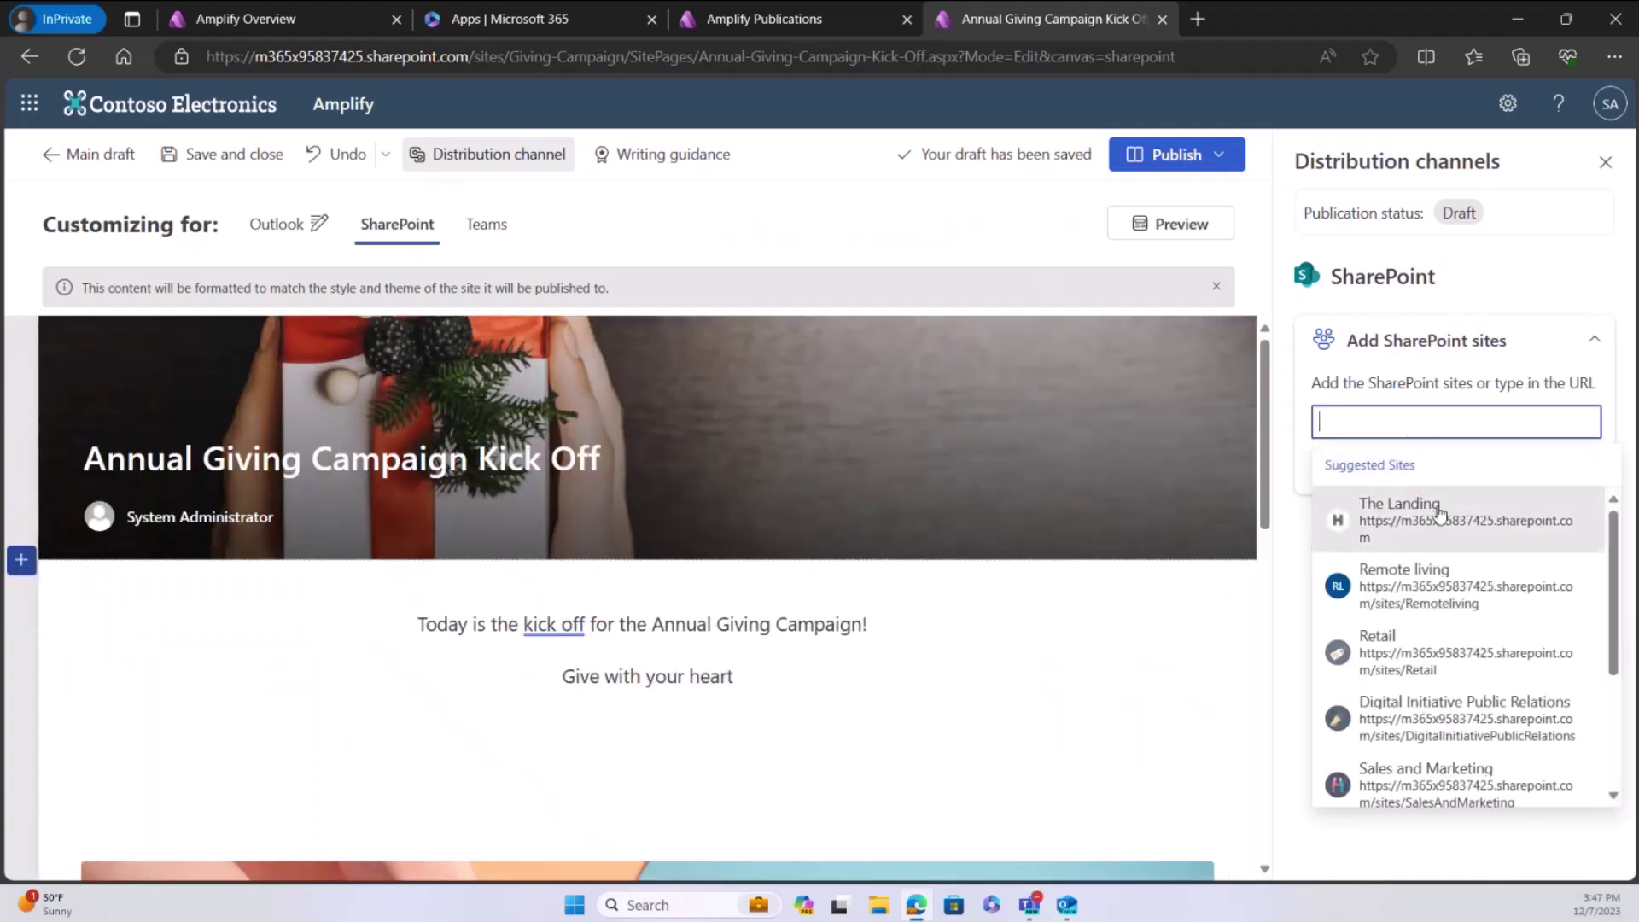
click(1434, 504)
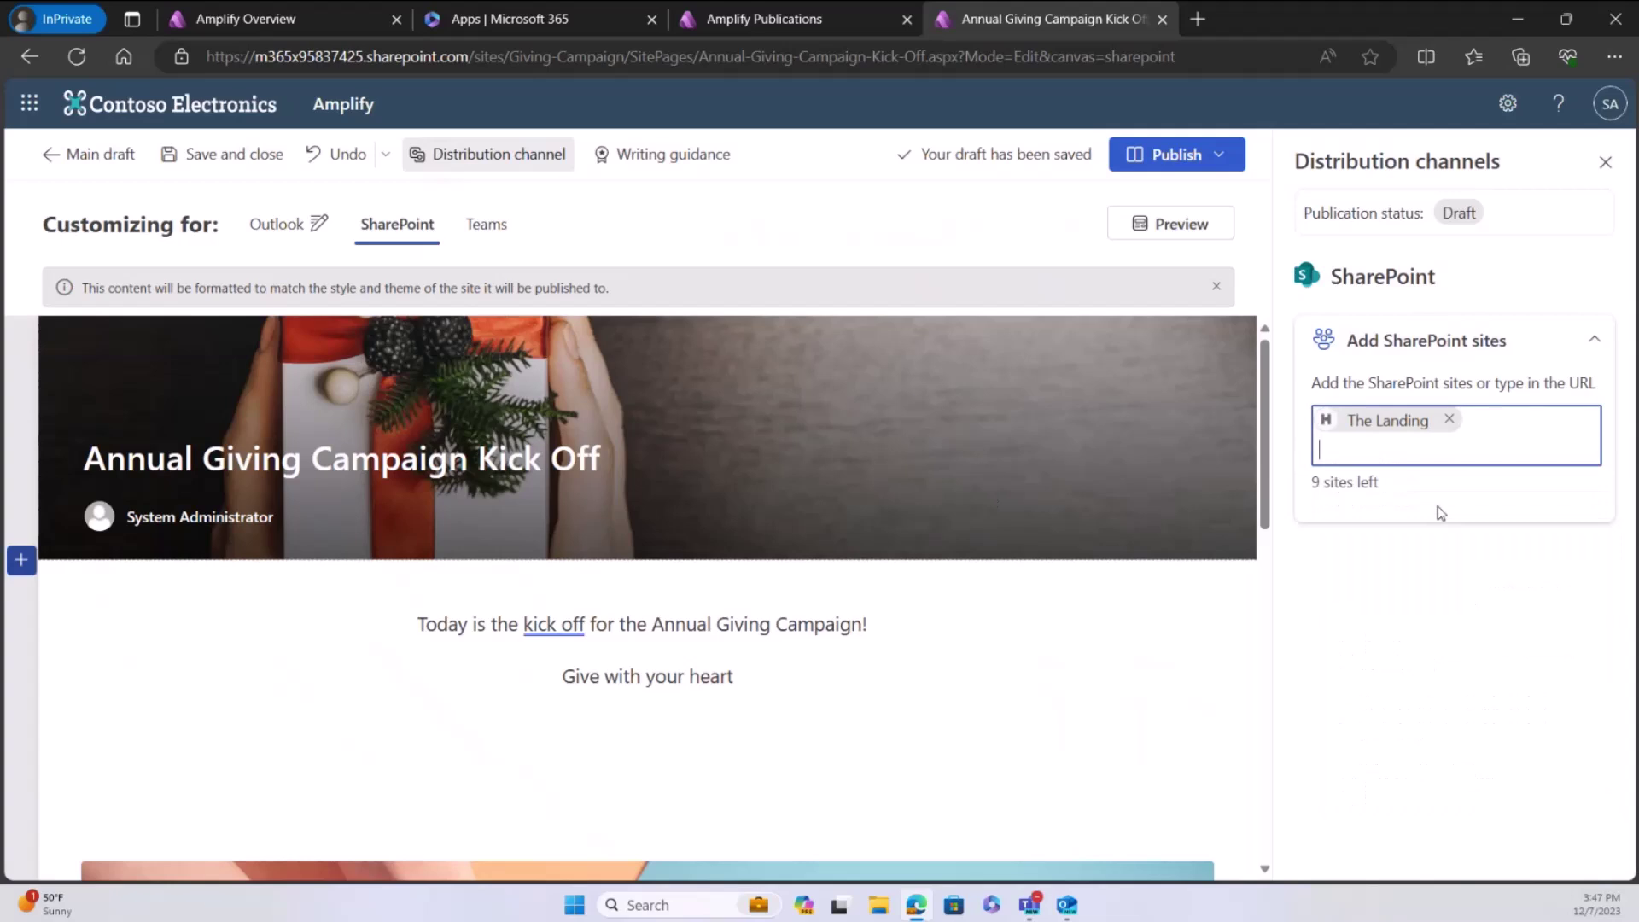
Step: Add the Leadership Team site as a further SharePoint destination and open the Teams version of the publication
click(1362, 447)
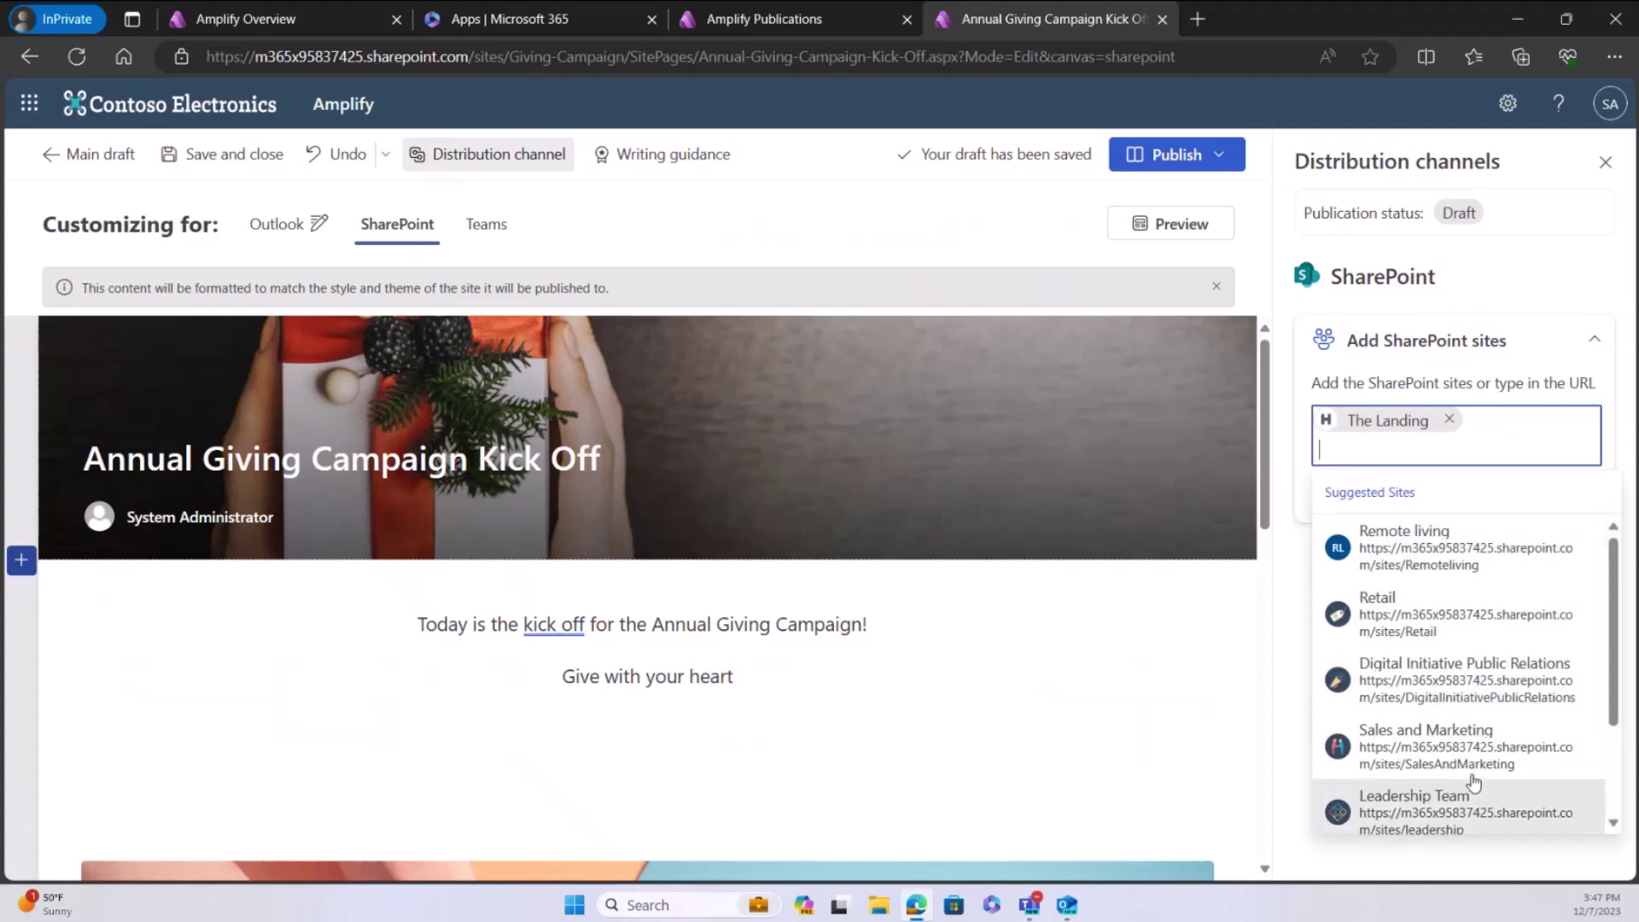
click(1455, 797)
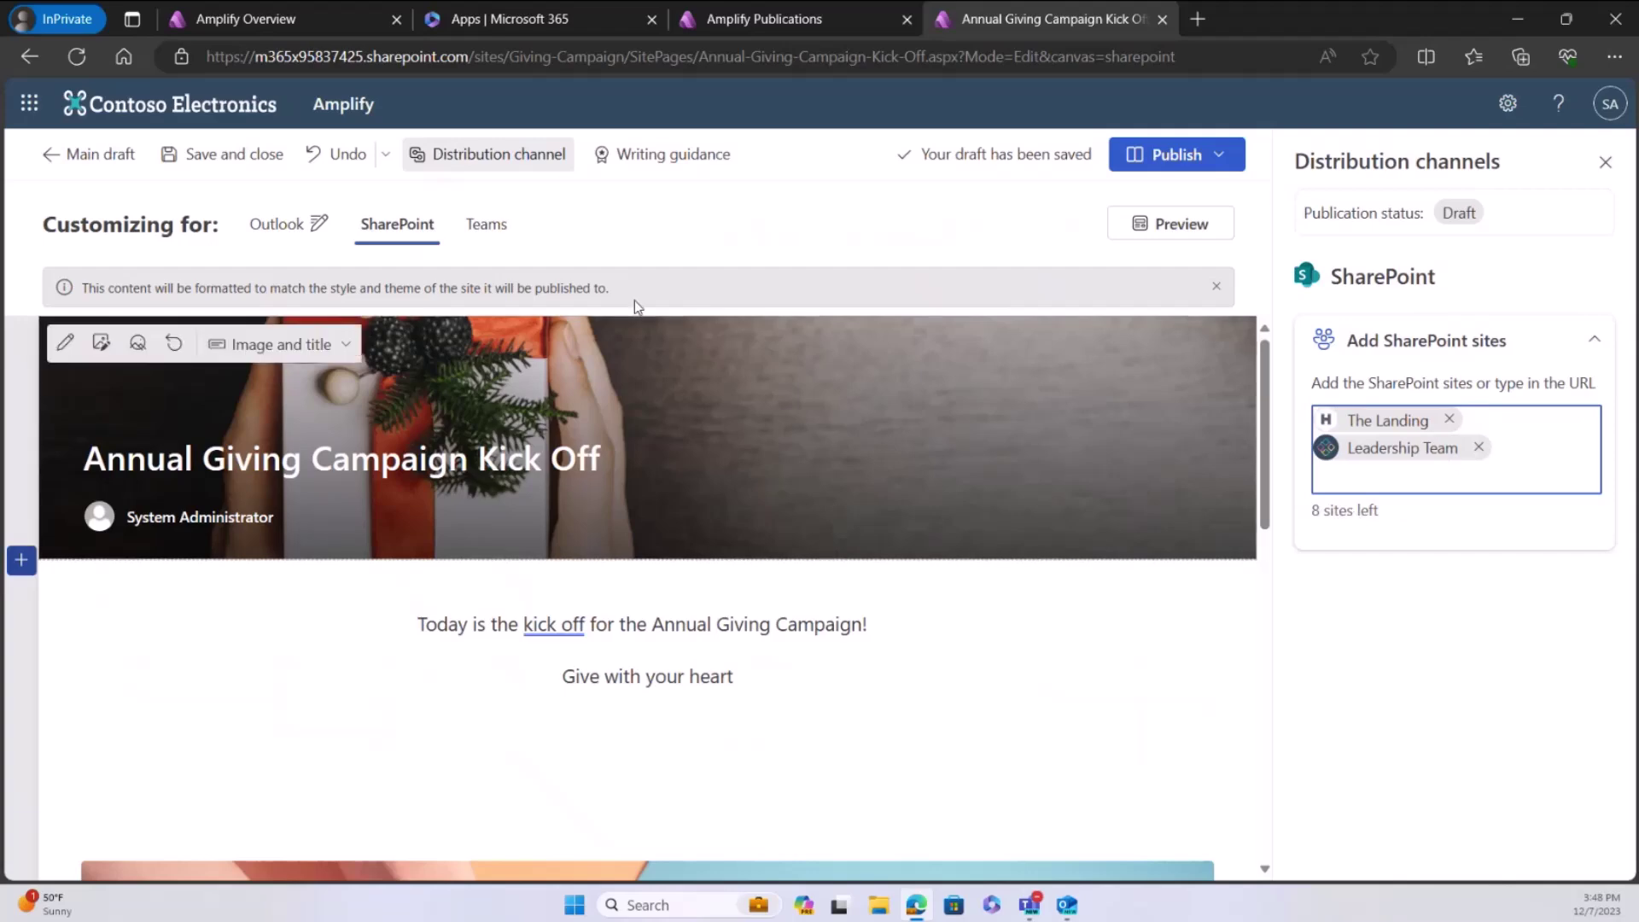
click(492, 236)
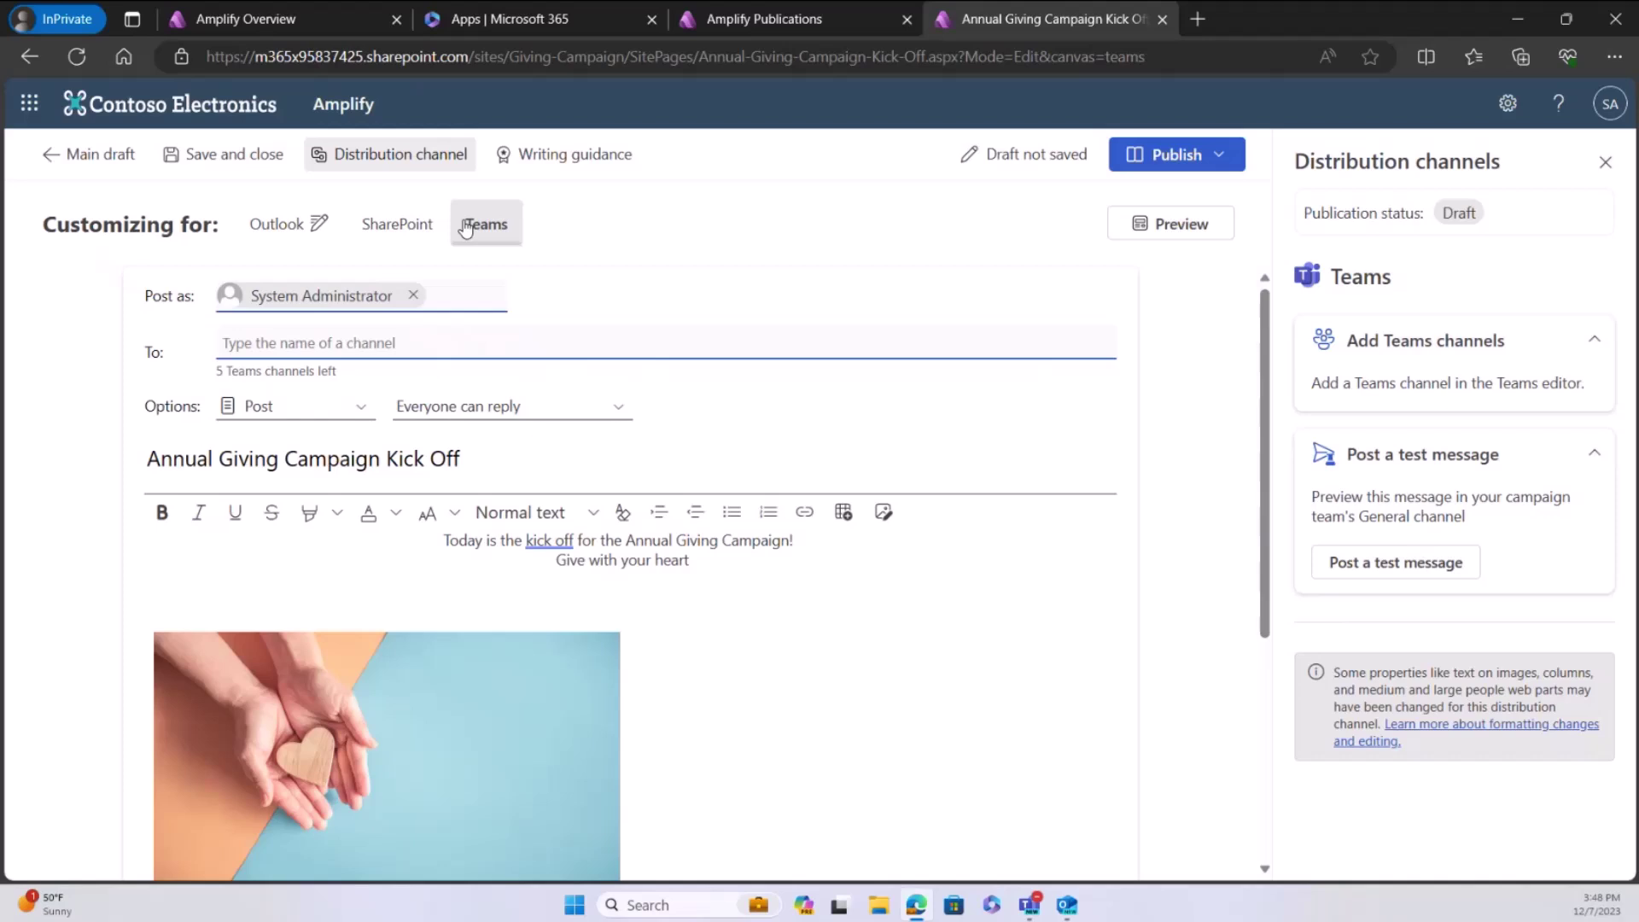
Step: Try the Announcement format for the Teams message, return it to Post, and check the reply permission options
click(362, 413)
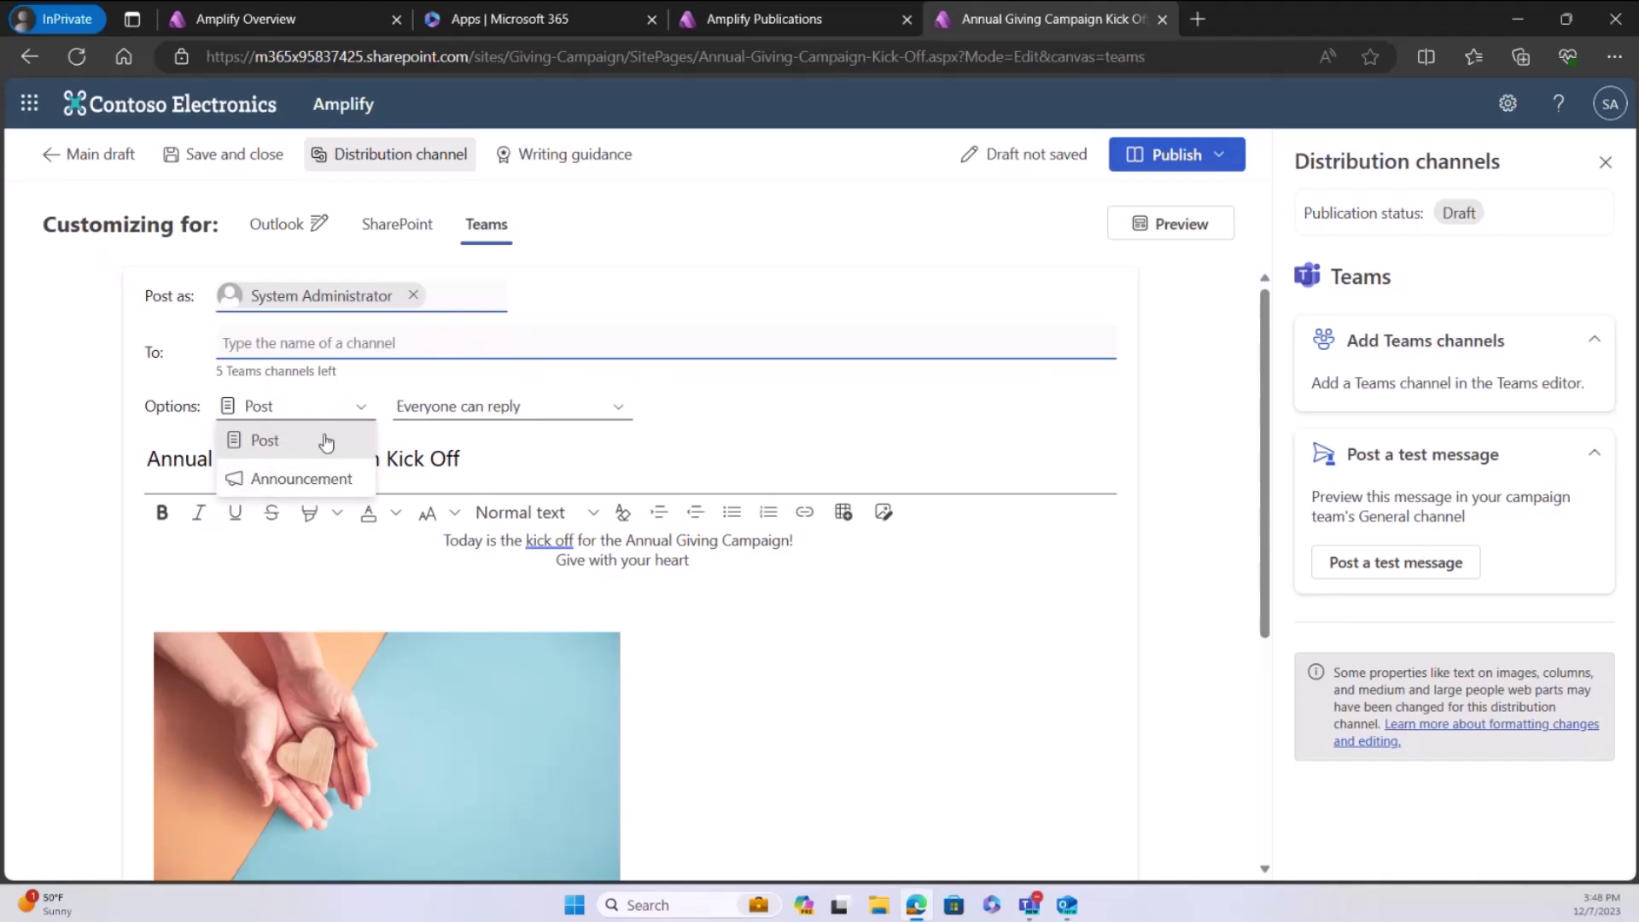
click(325, 480)
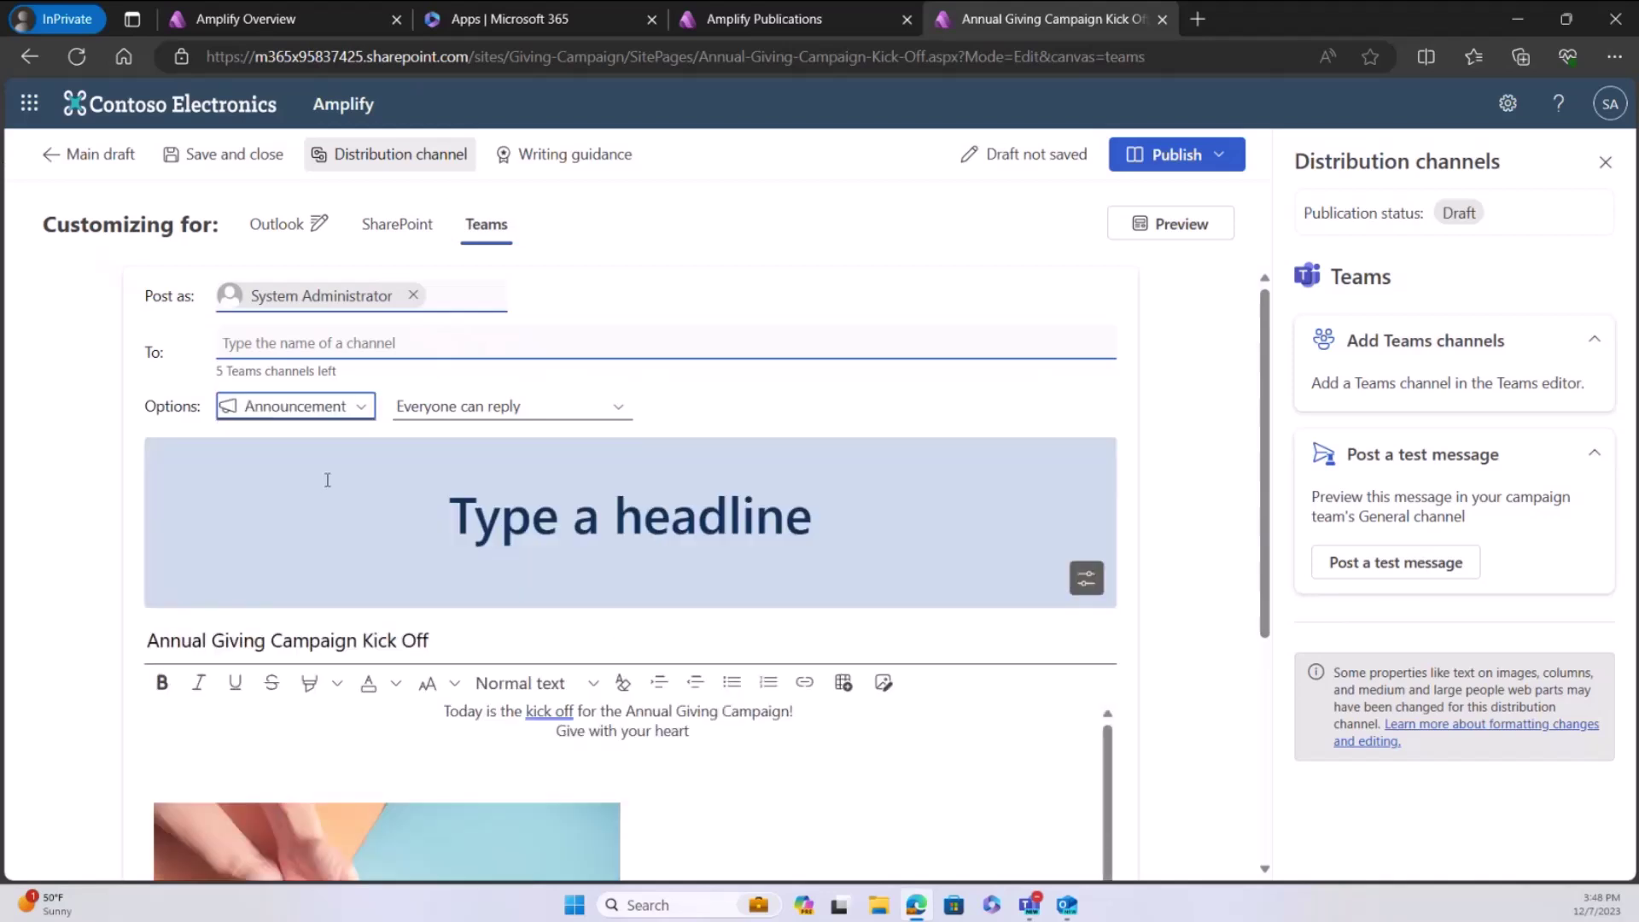
click(362, 415)
click(252, 446)
click(618, 410)
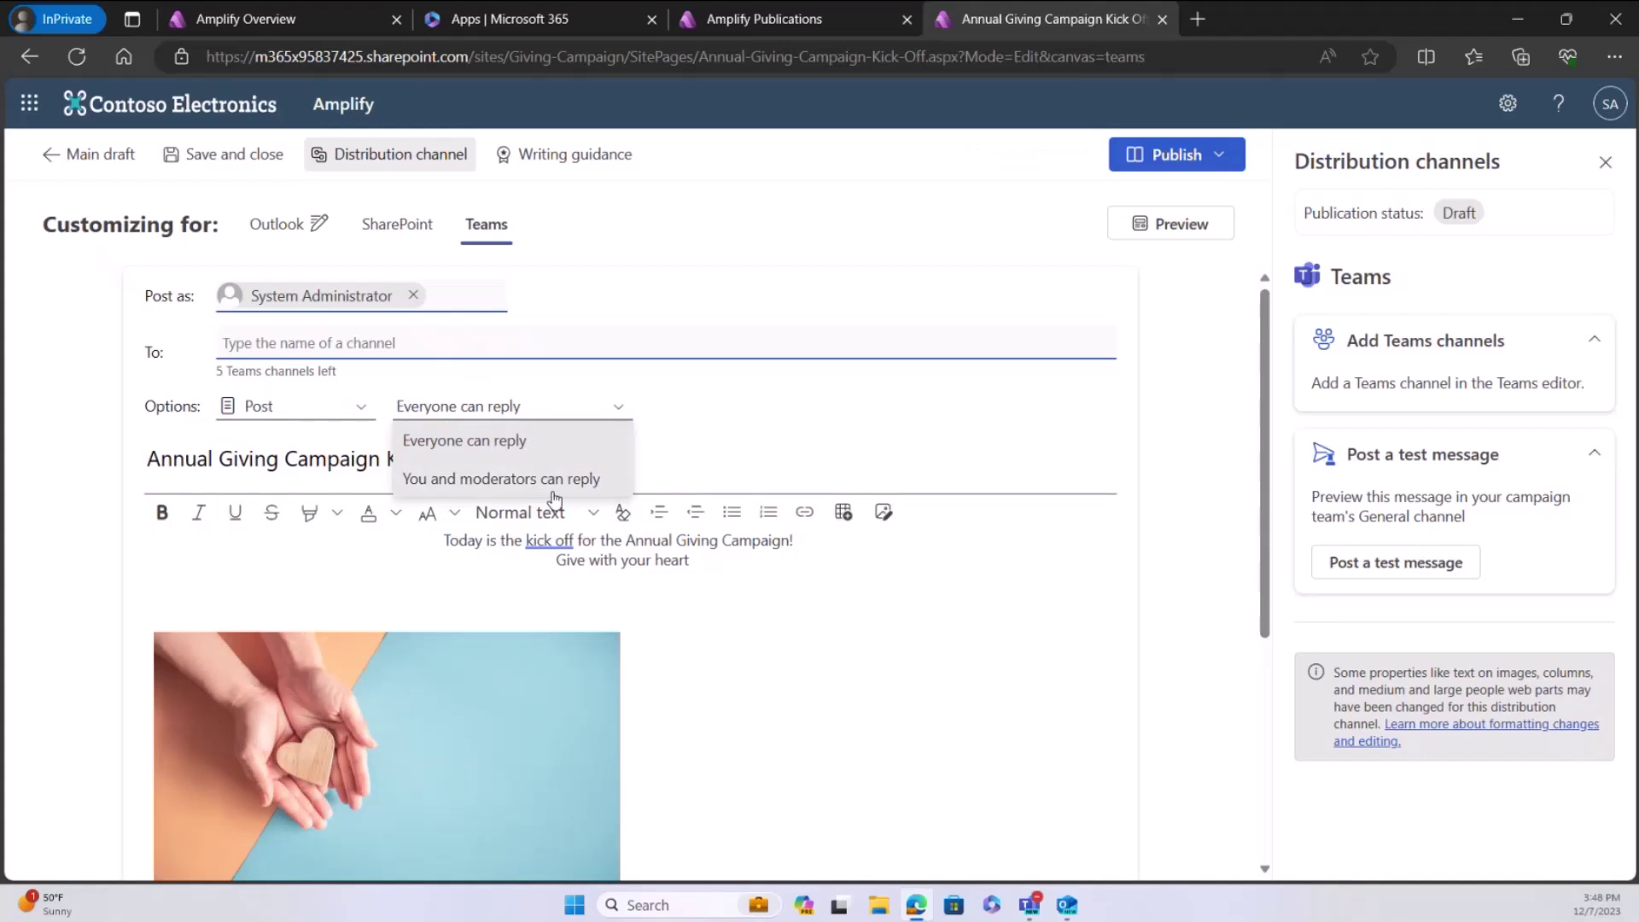
Step: Address the Teams message to the General channel of Sales and Marketing, found by searching for "mar"
click(320, 343)
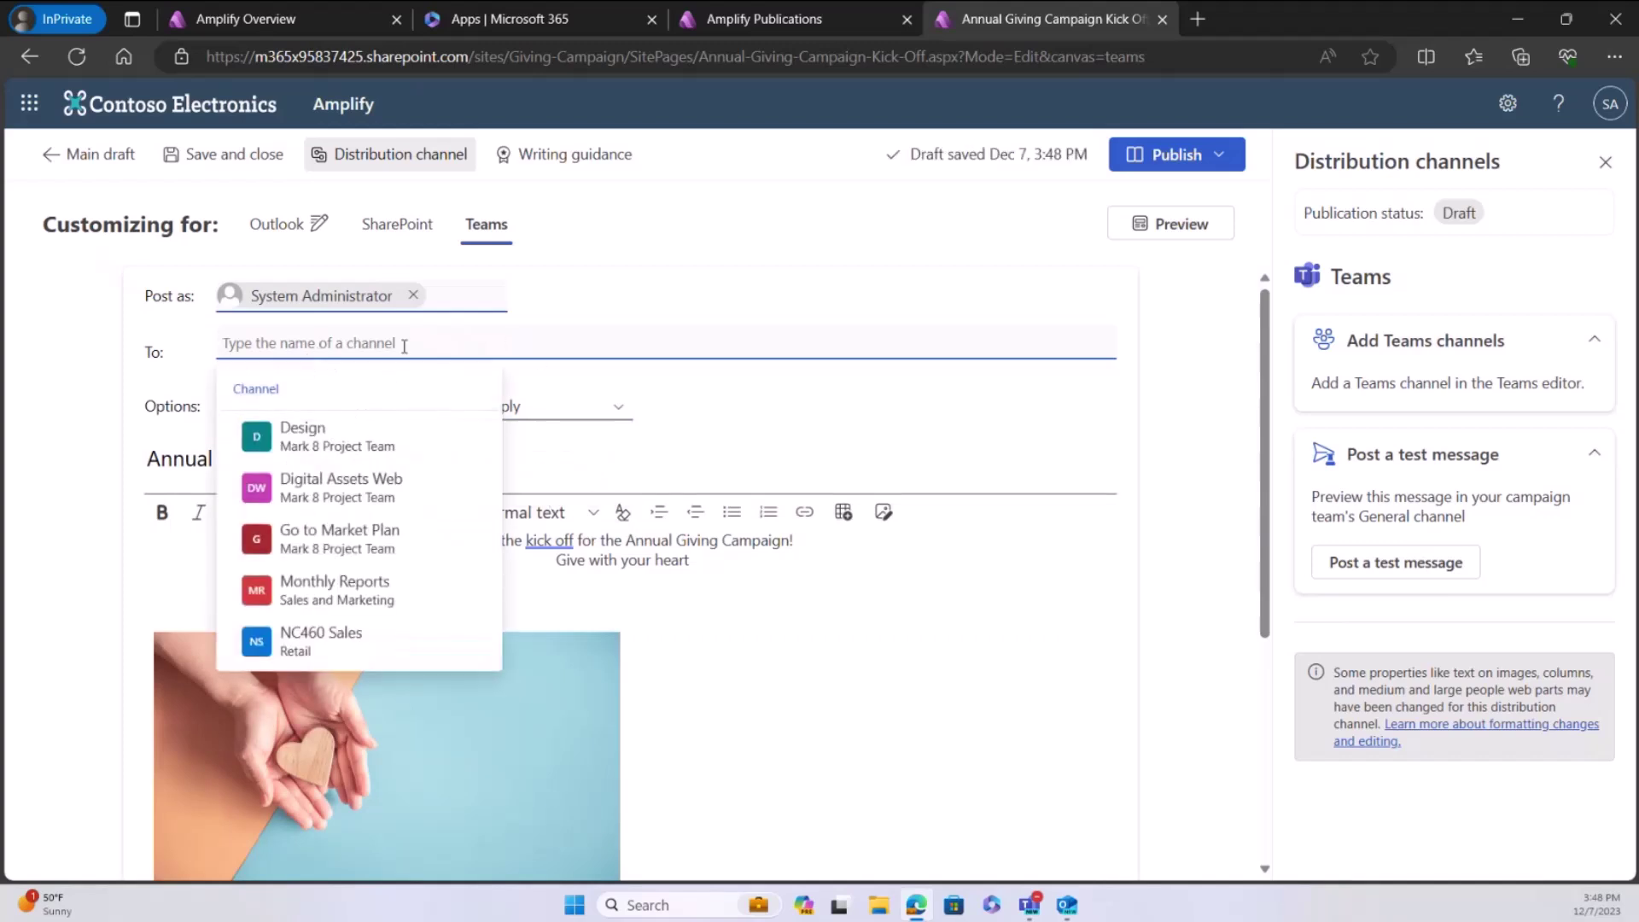
text(g)
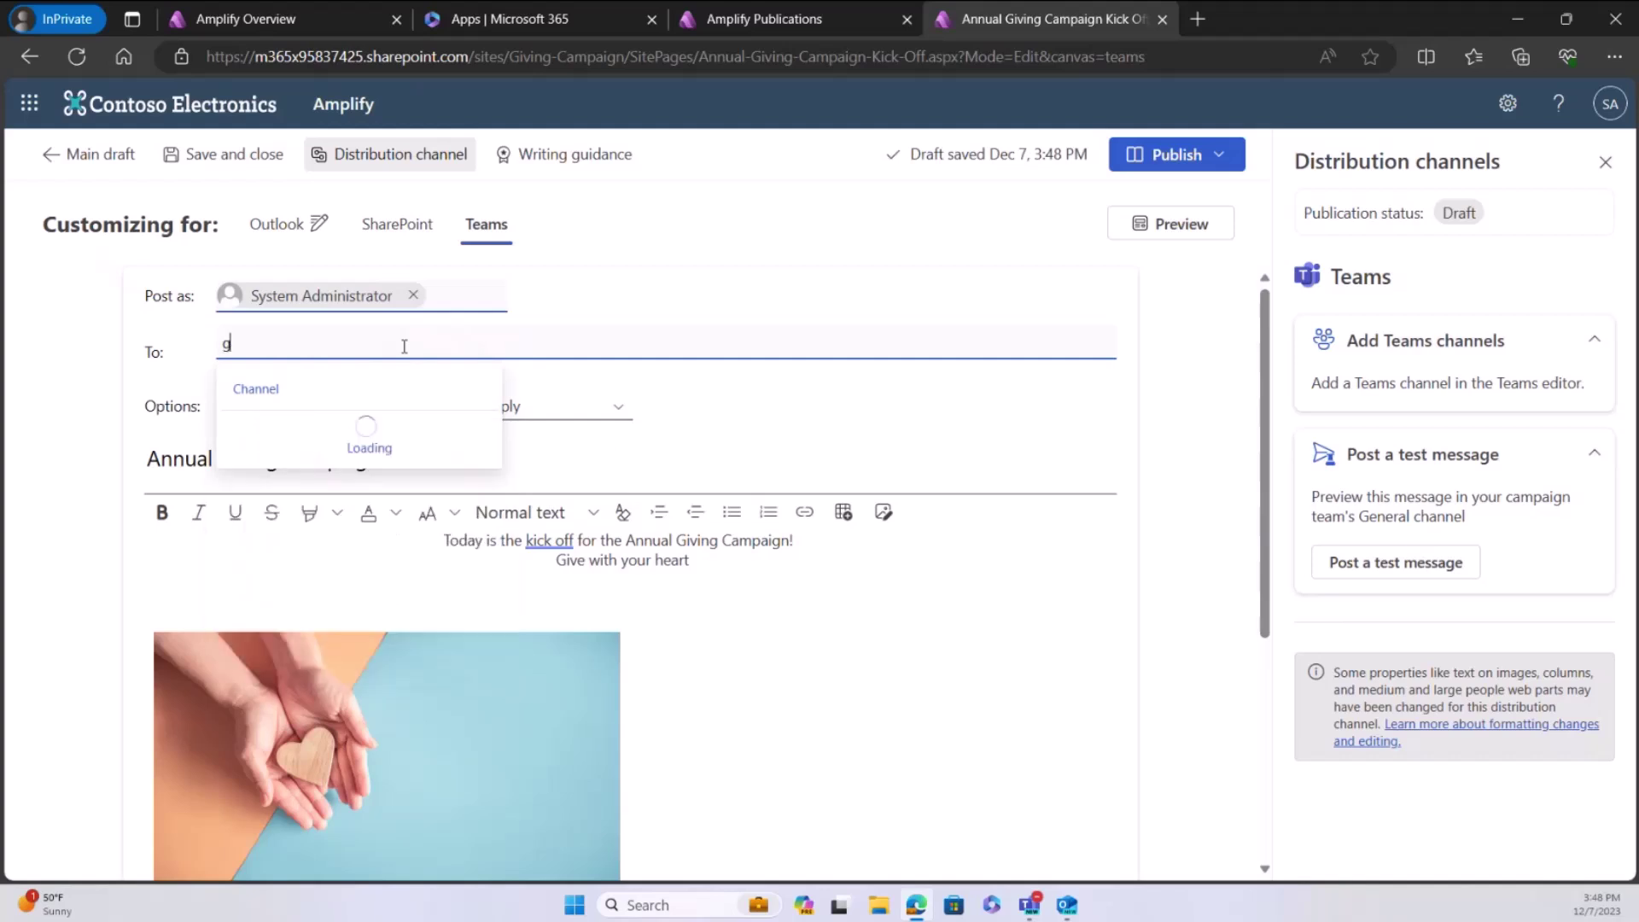
key(BackSpace)
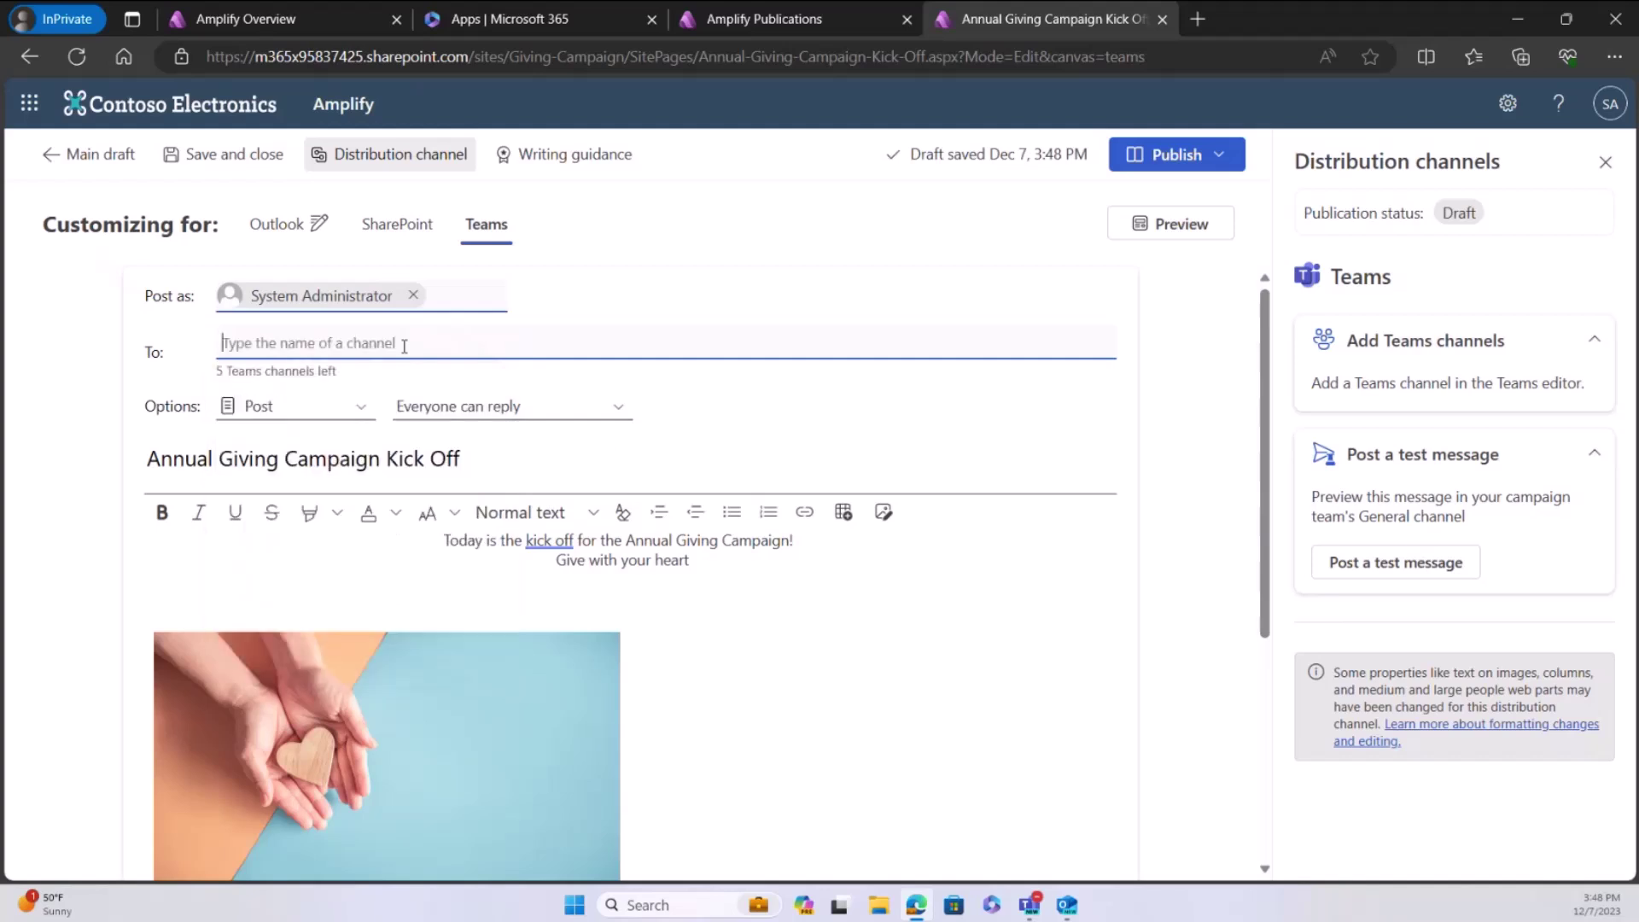
text(mar)
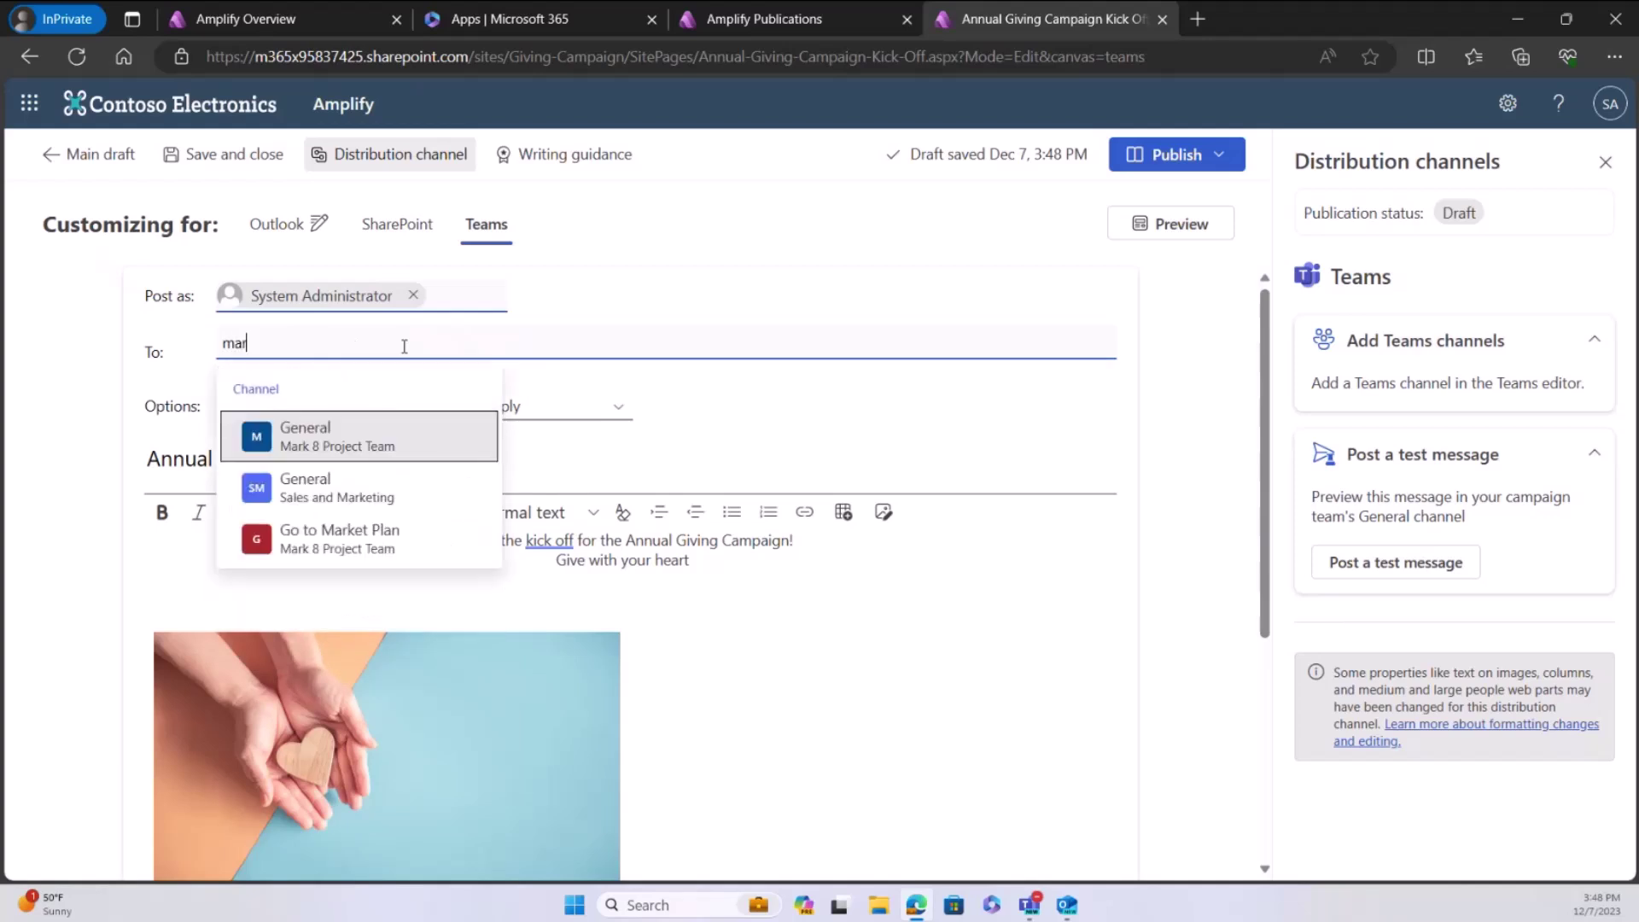
click(358, 494)
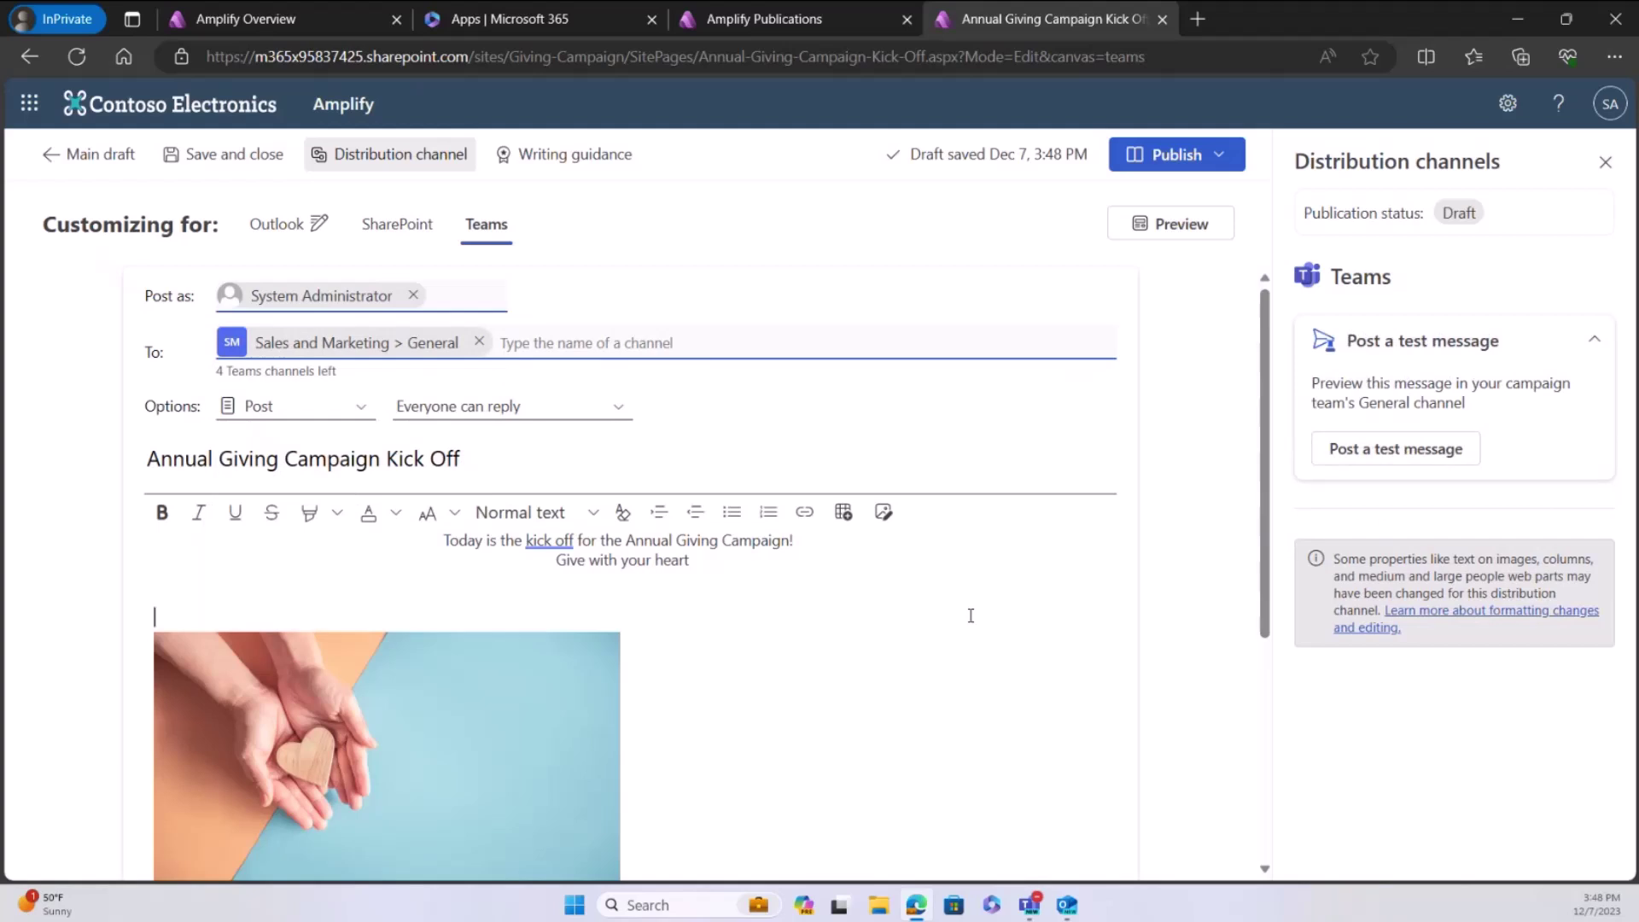
click(1363, 451)
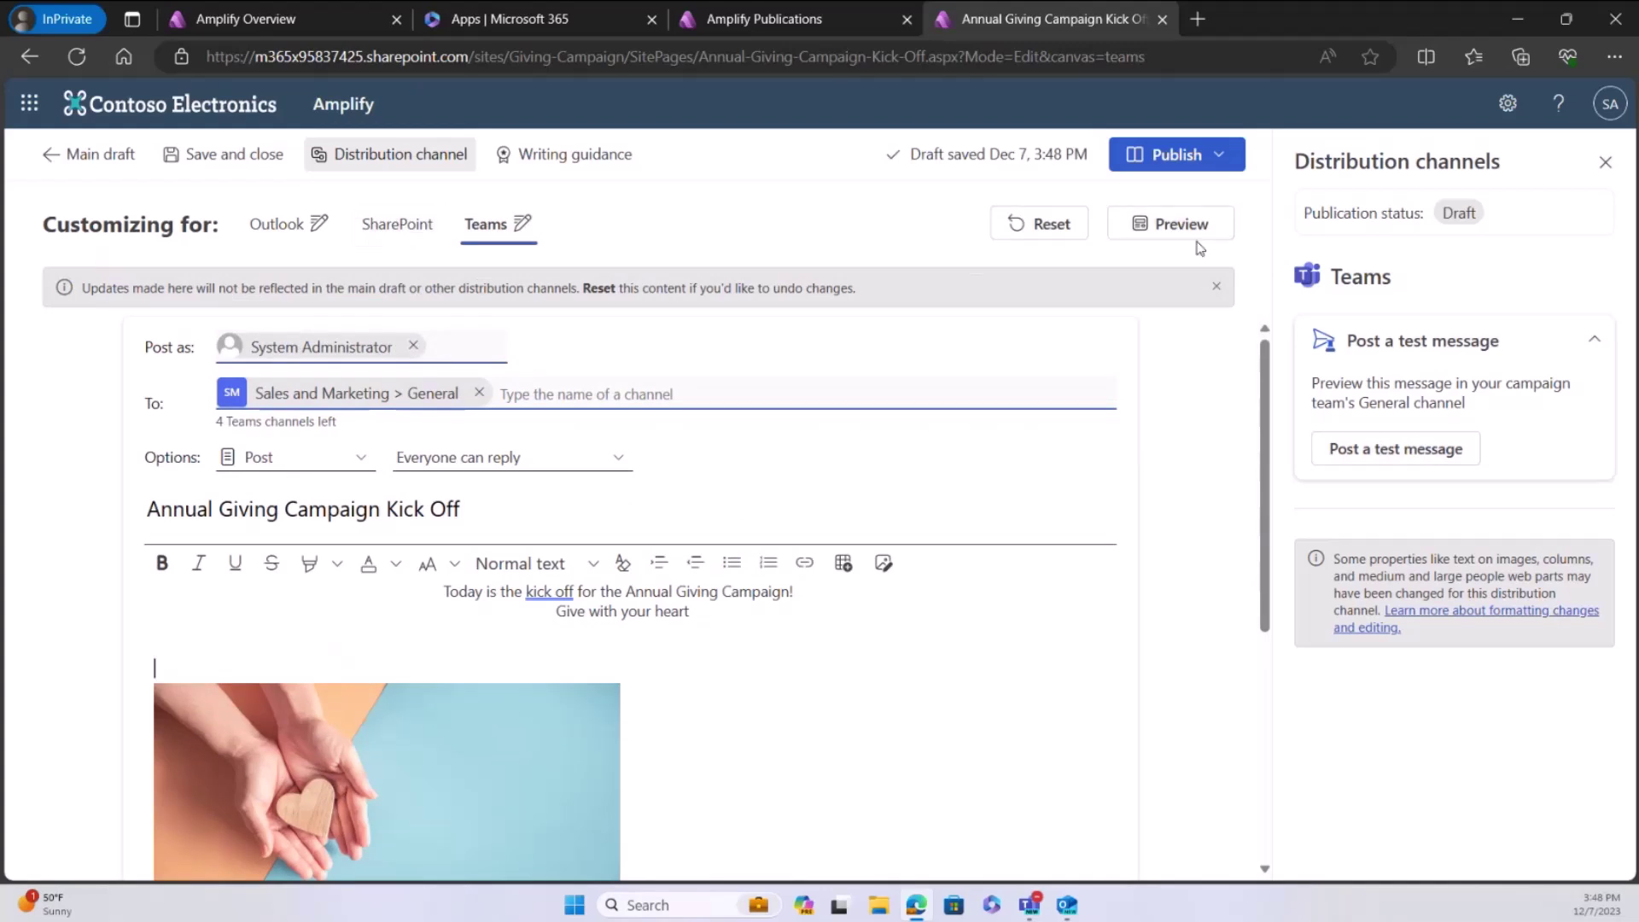
Step: Review the publication summary for scheduled publishing and the publish date setting without scheduling anything
click(1223, 154)
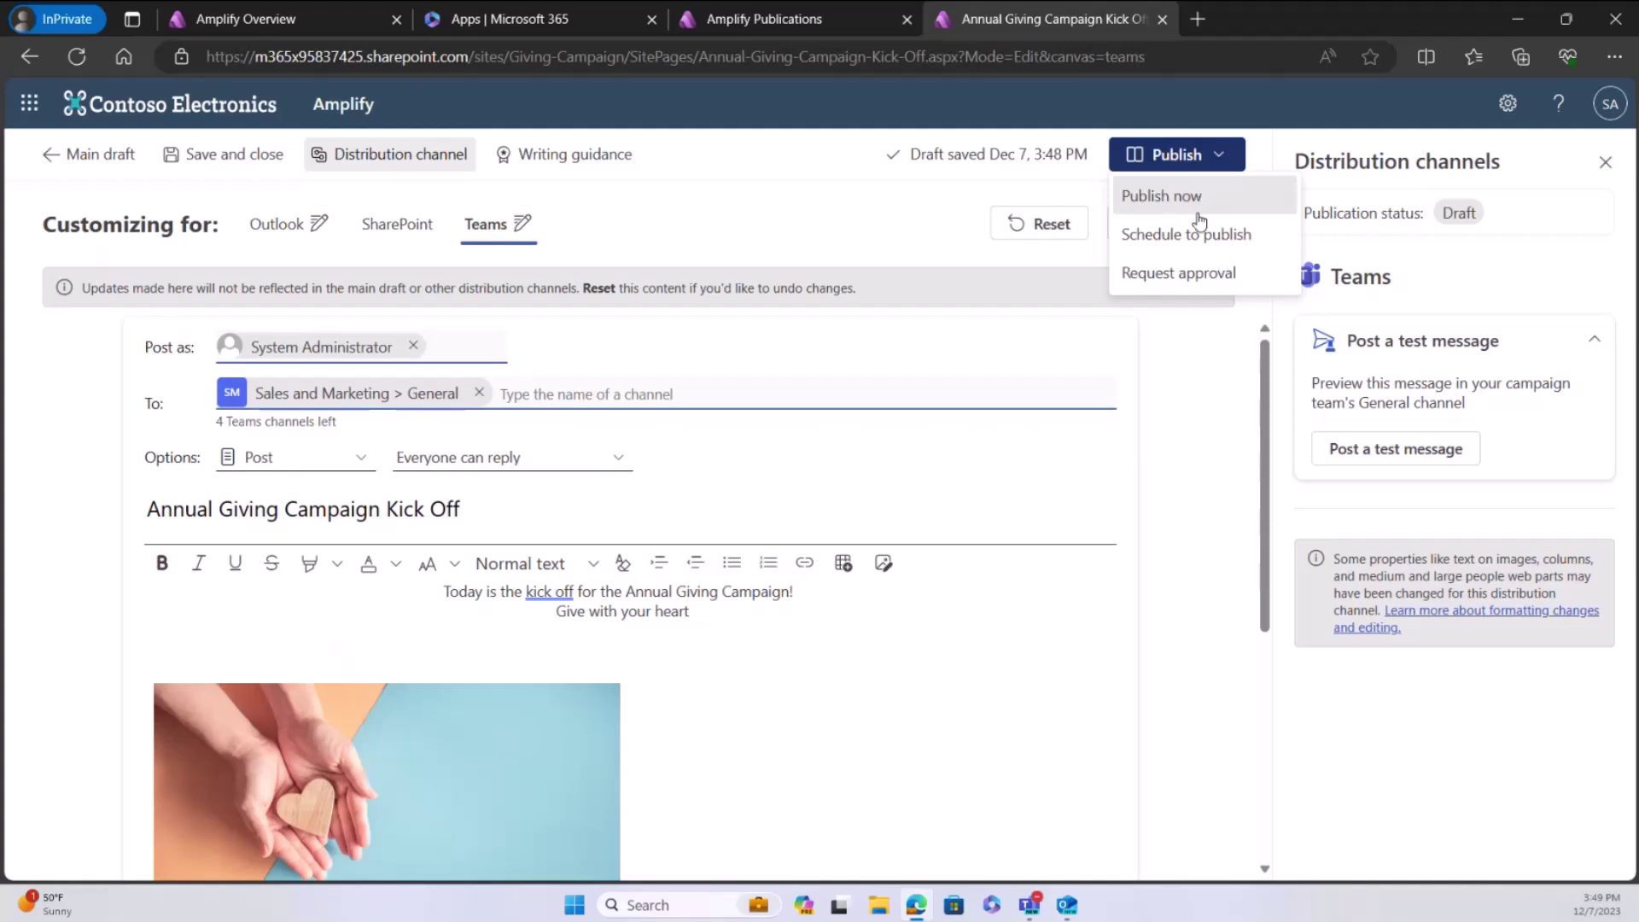
click(1214, 237)
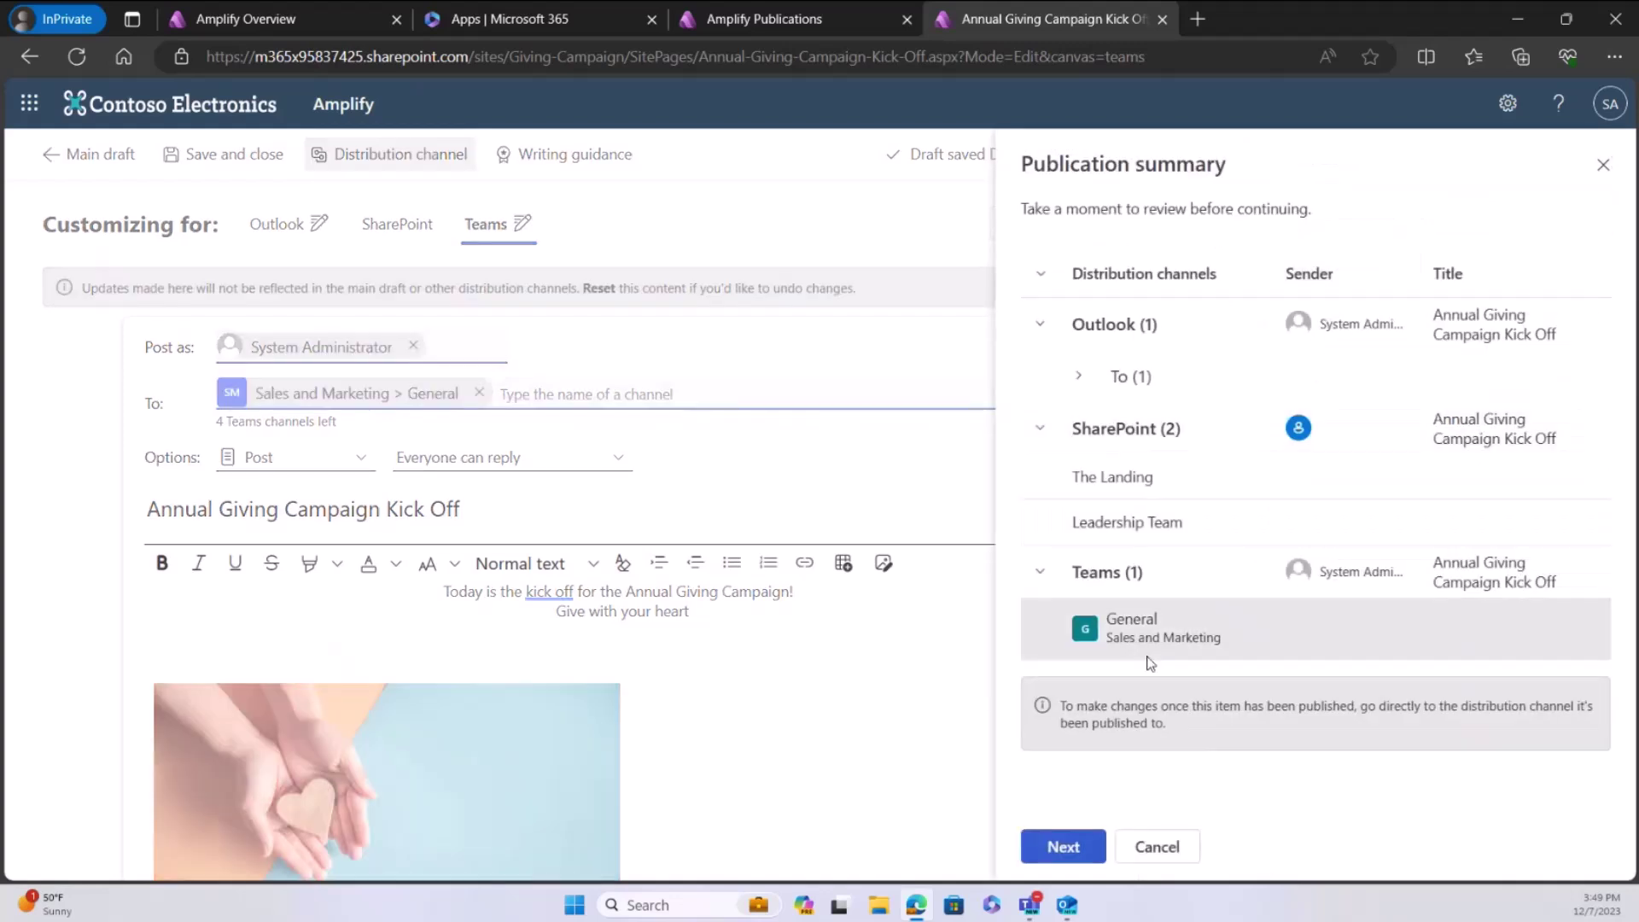
click(1061, 845)
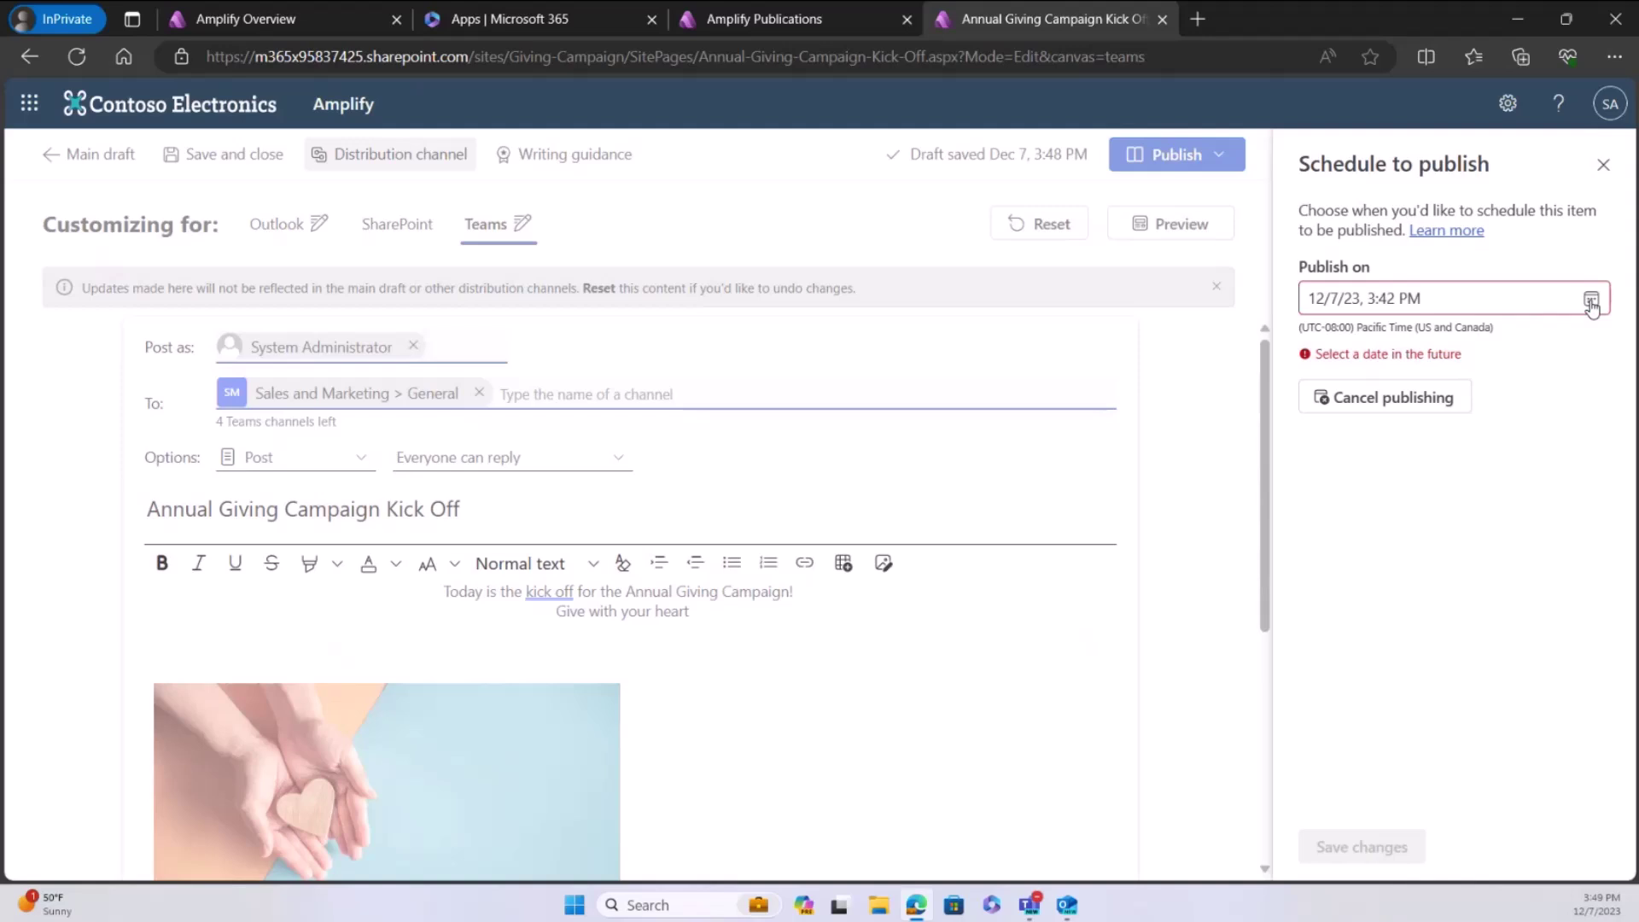
click(1602, 164)
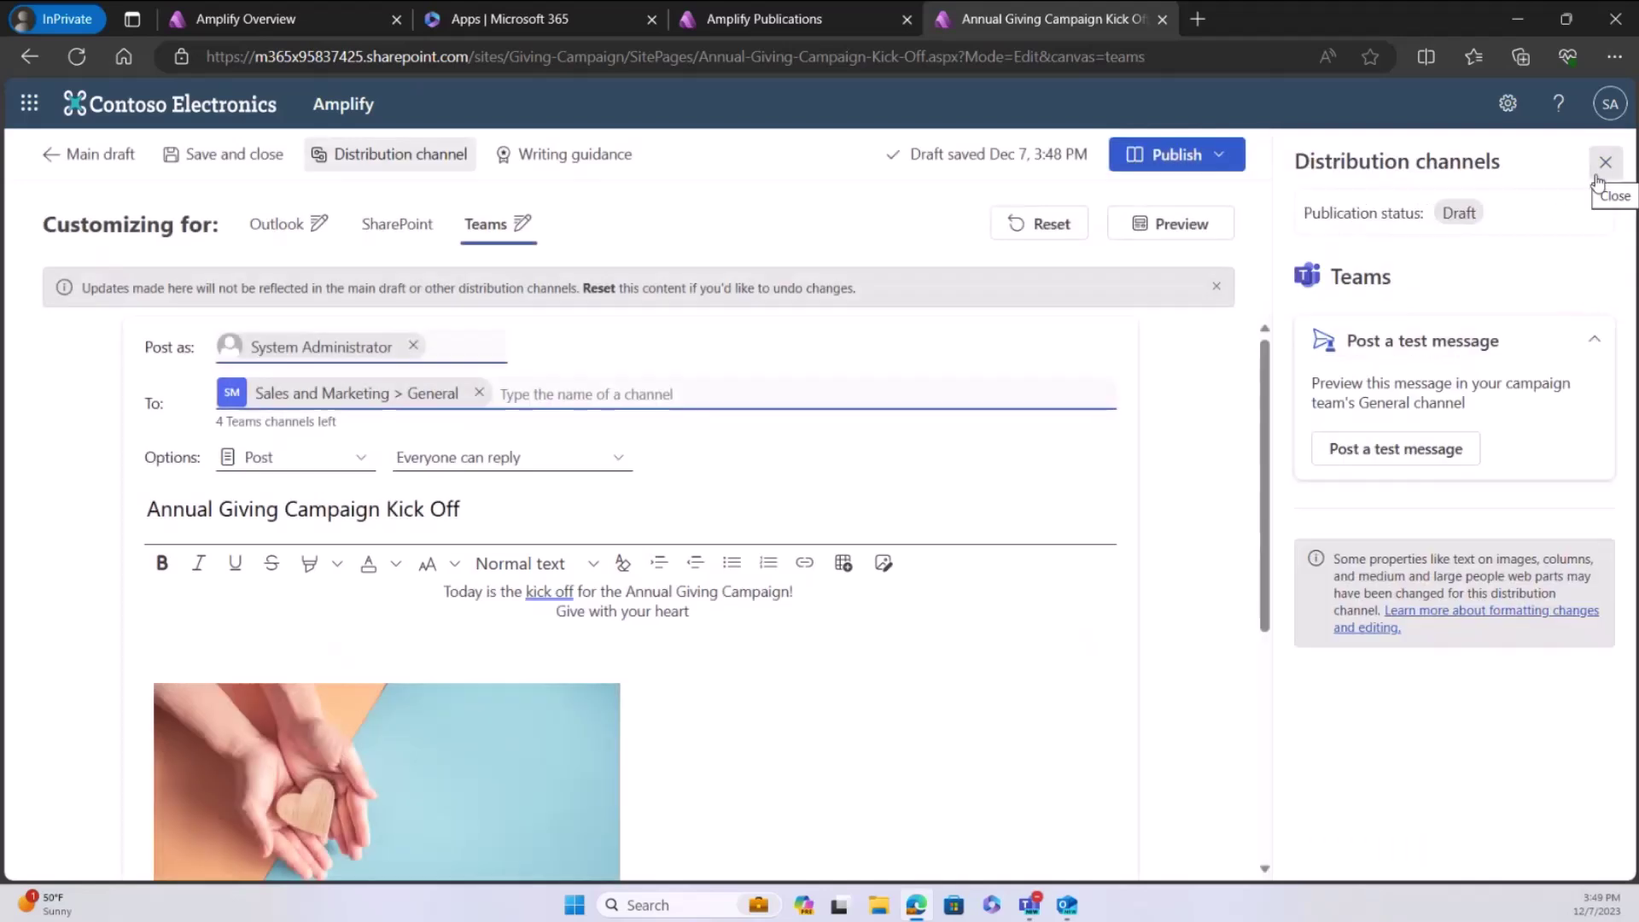
Step: Review the publishing summary for an approval request and its approver options without submitting the request
click(1147, 154)
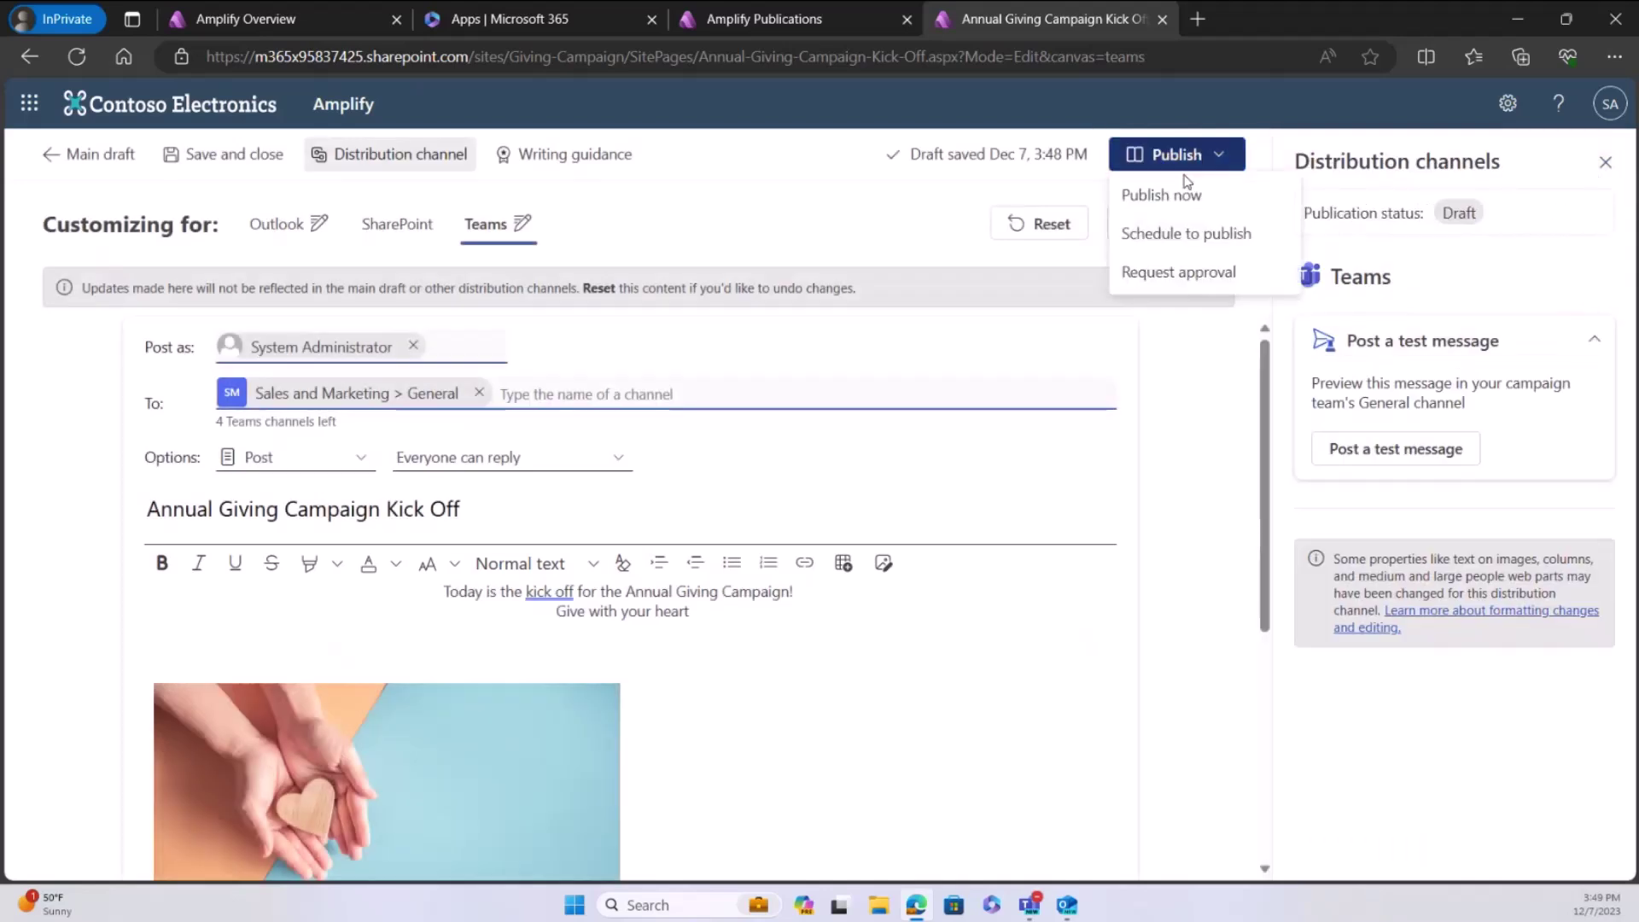
click(1154, 274)
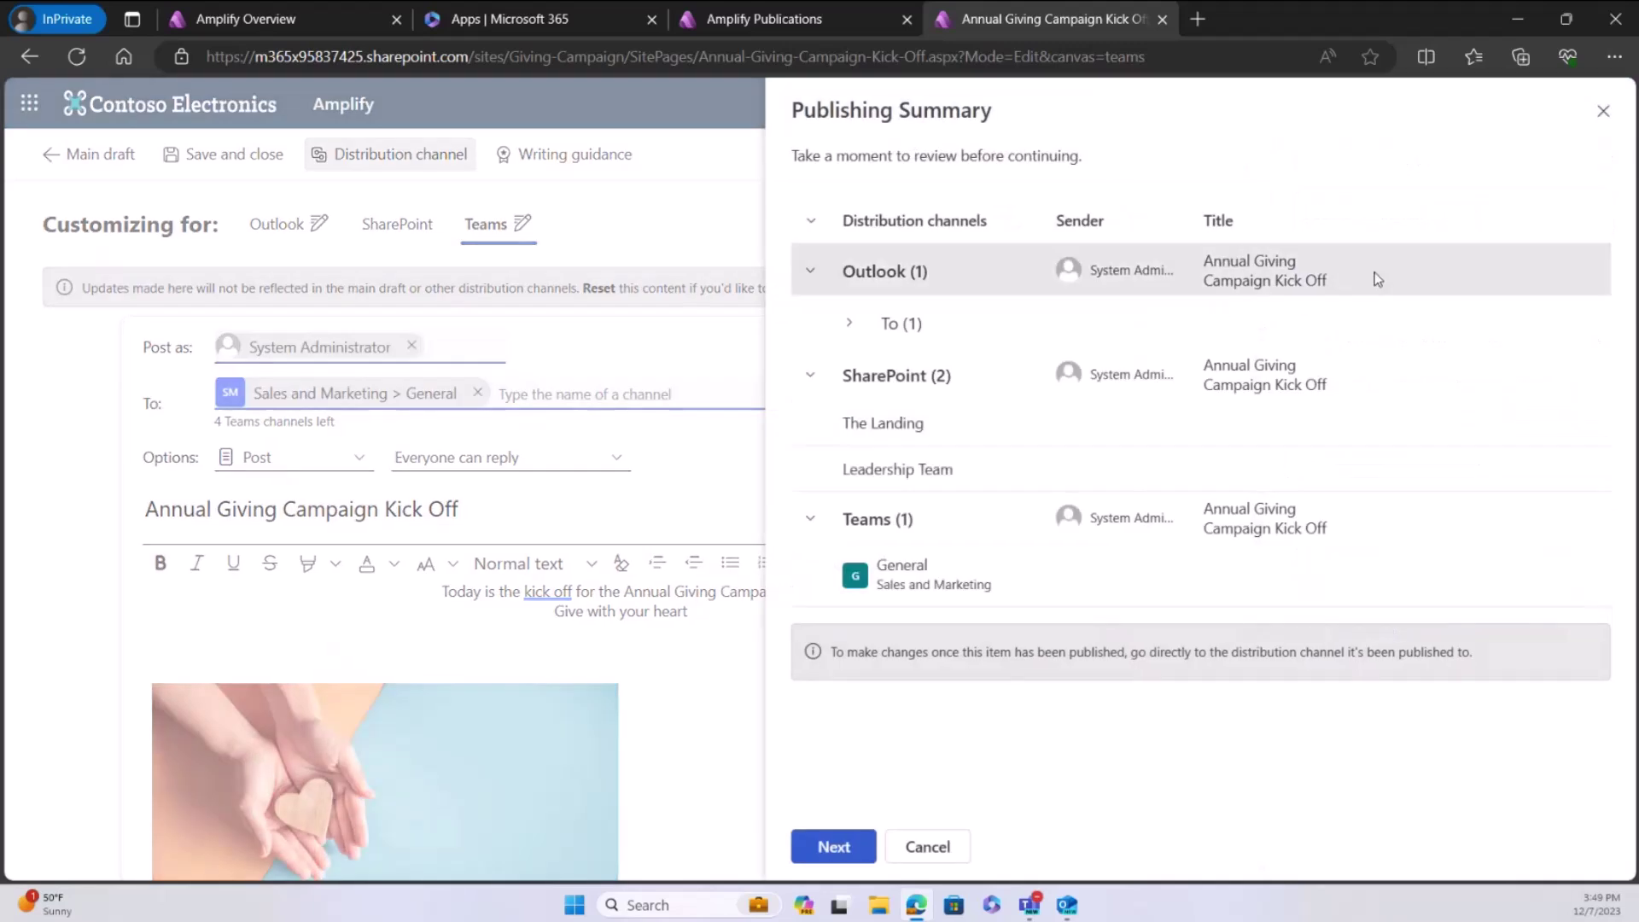
click(834, 845)
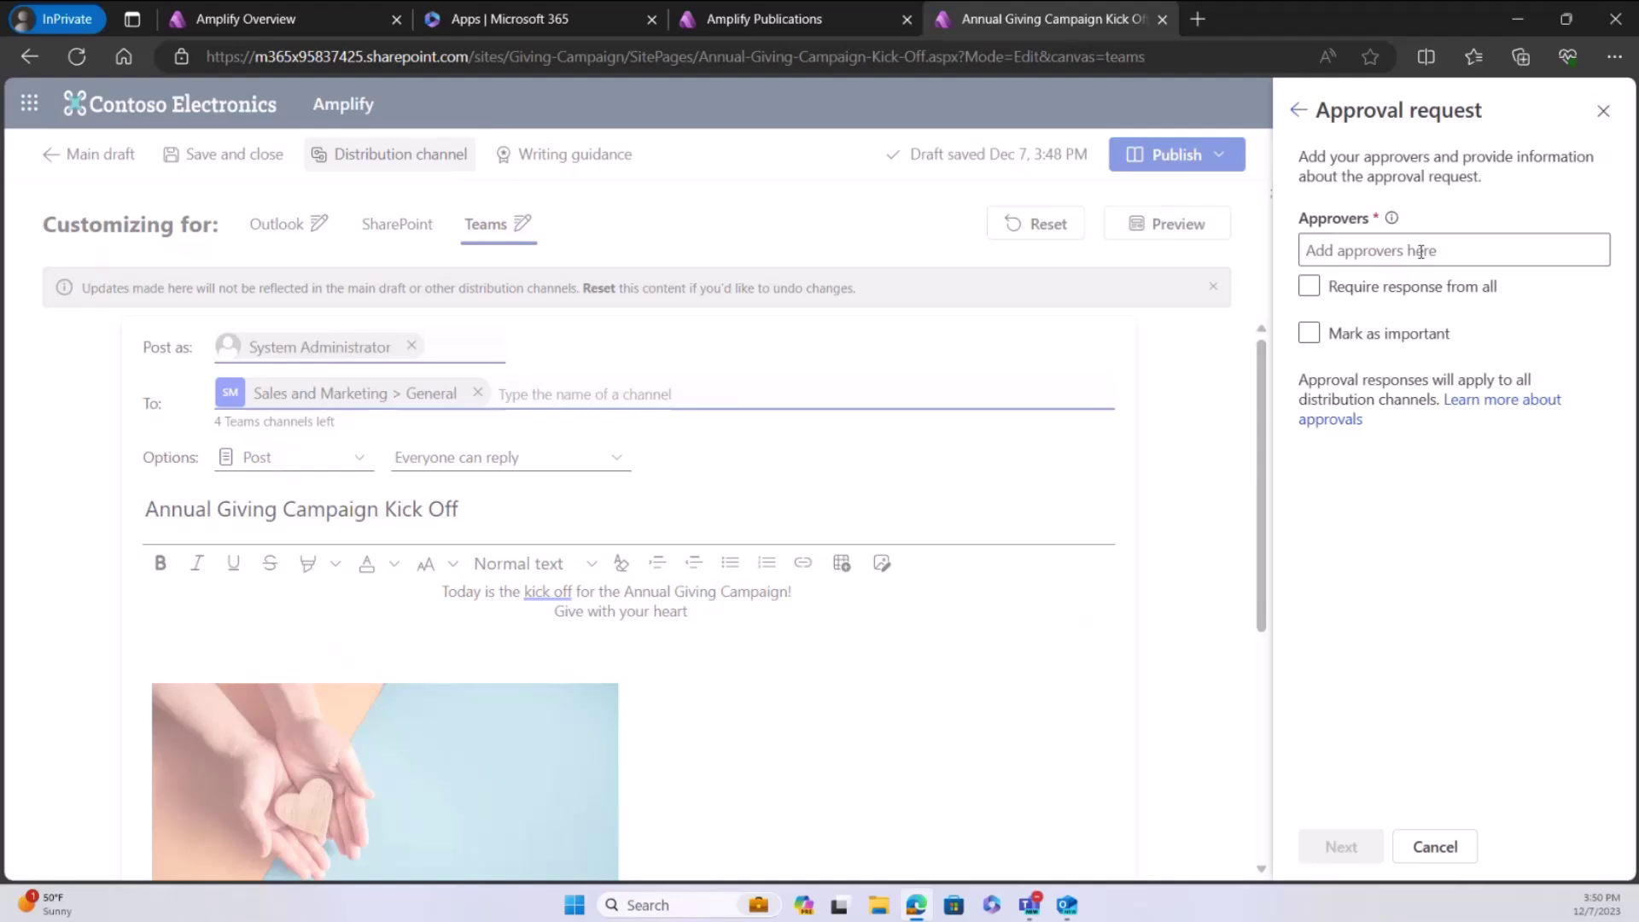
click(1604, 112)
Step: Publish the Annual Giving Campaign Kick Off immediately to all its channels and check the Outlook recipients in the publishing details
click(1195, 160)
click(1186, 198)
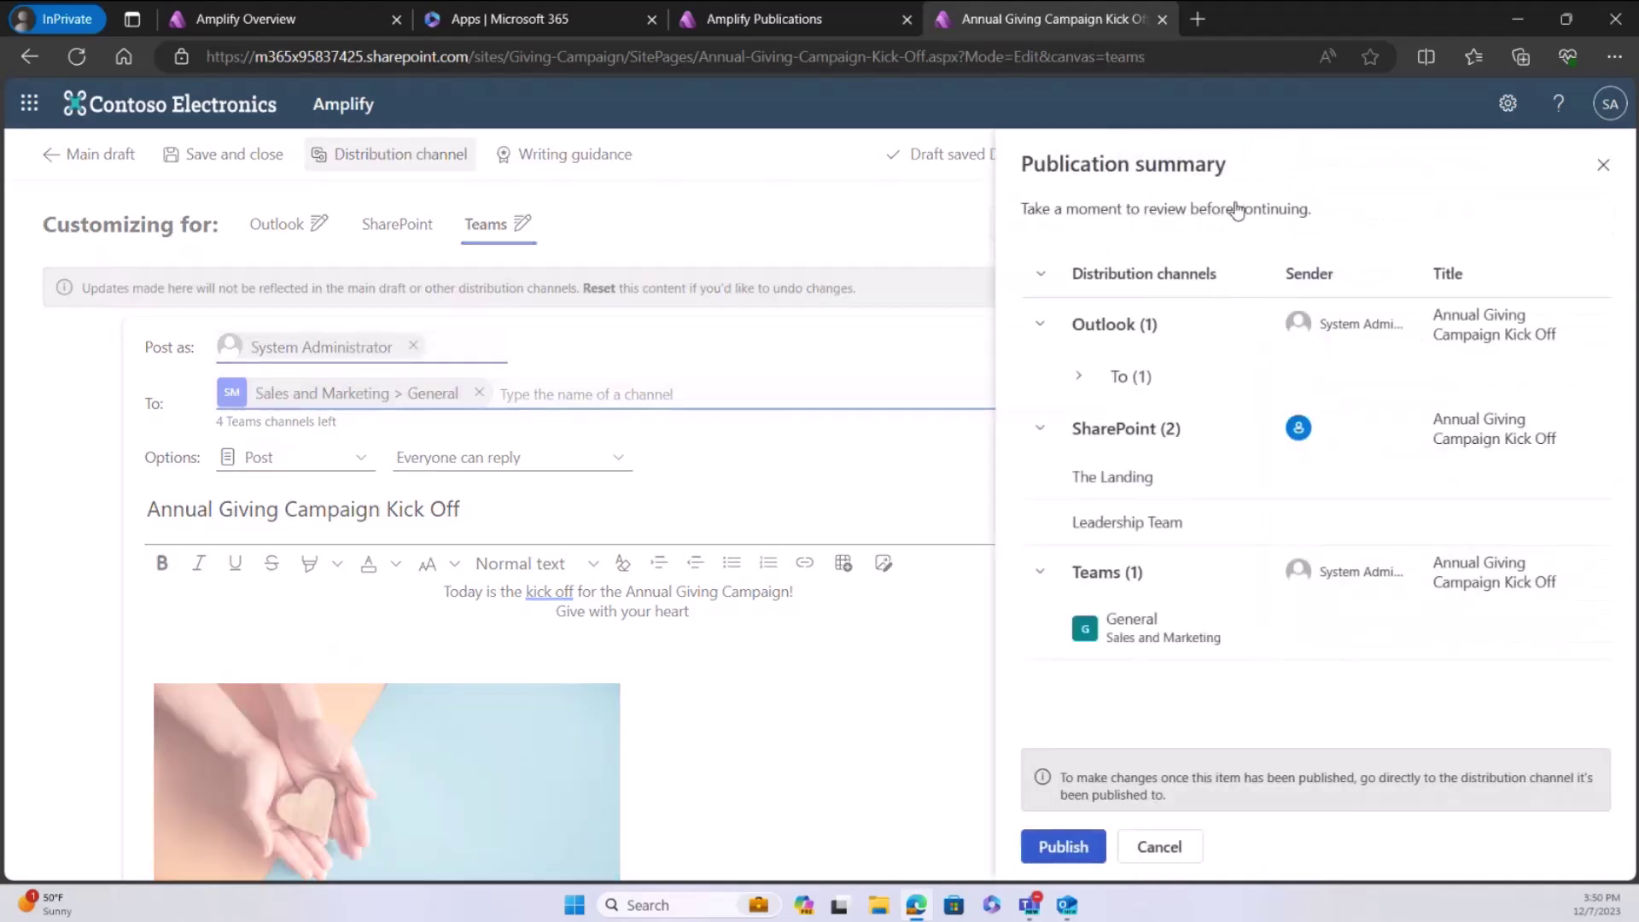
click(1077, 848)
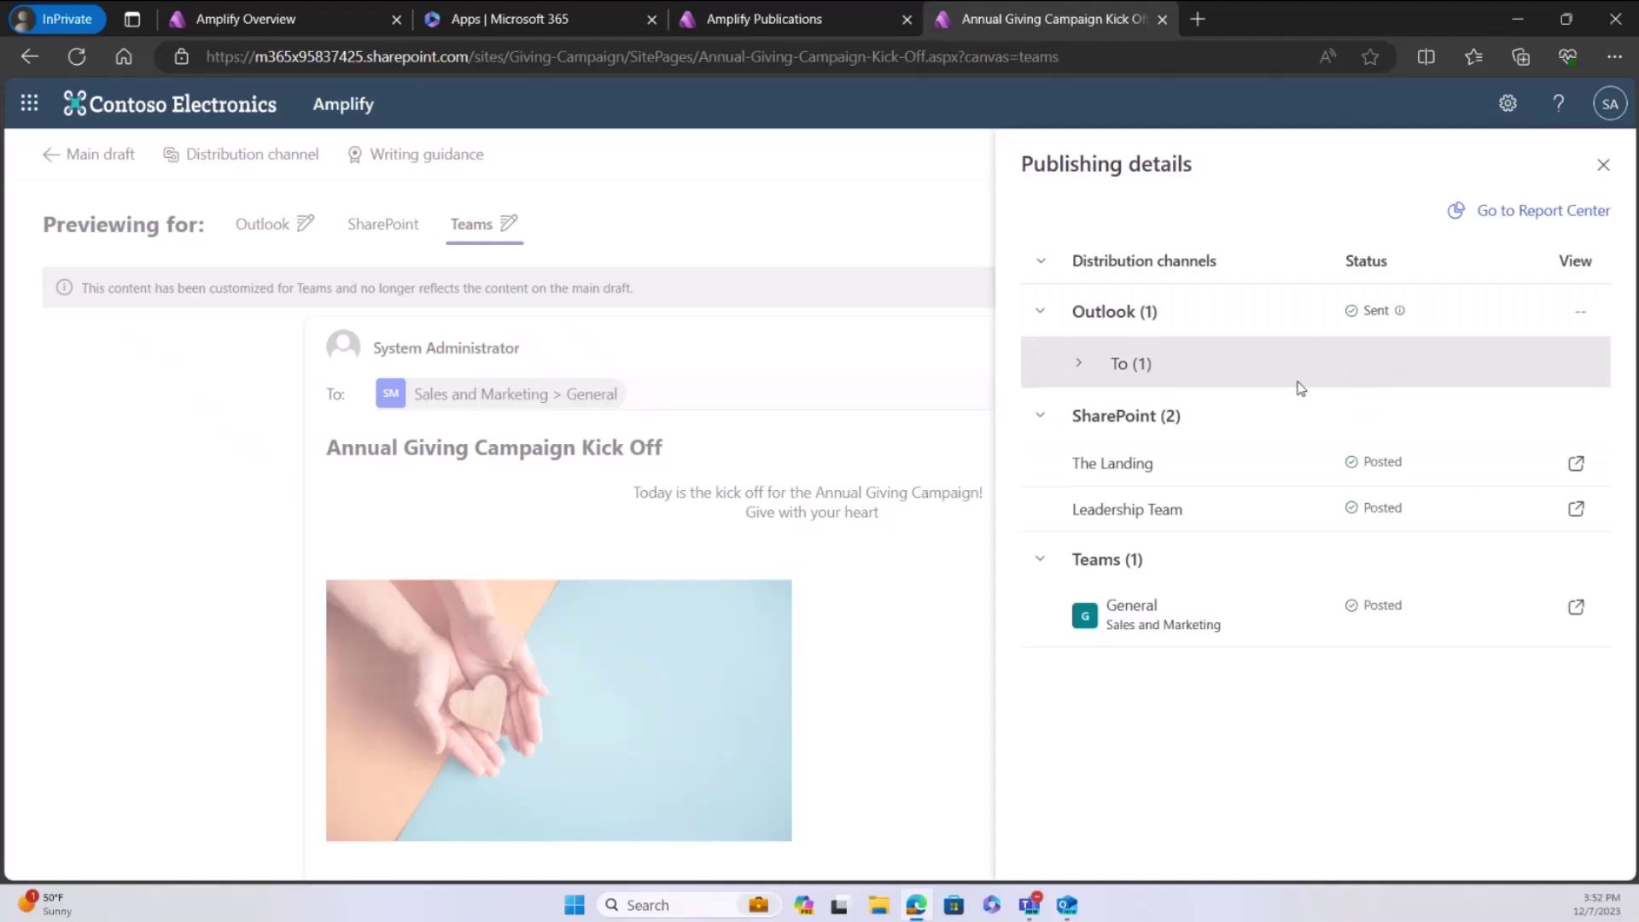
click(1078, 365)
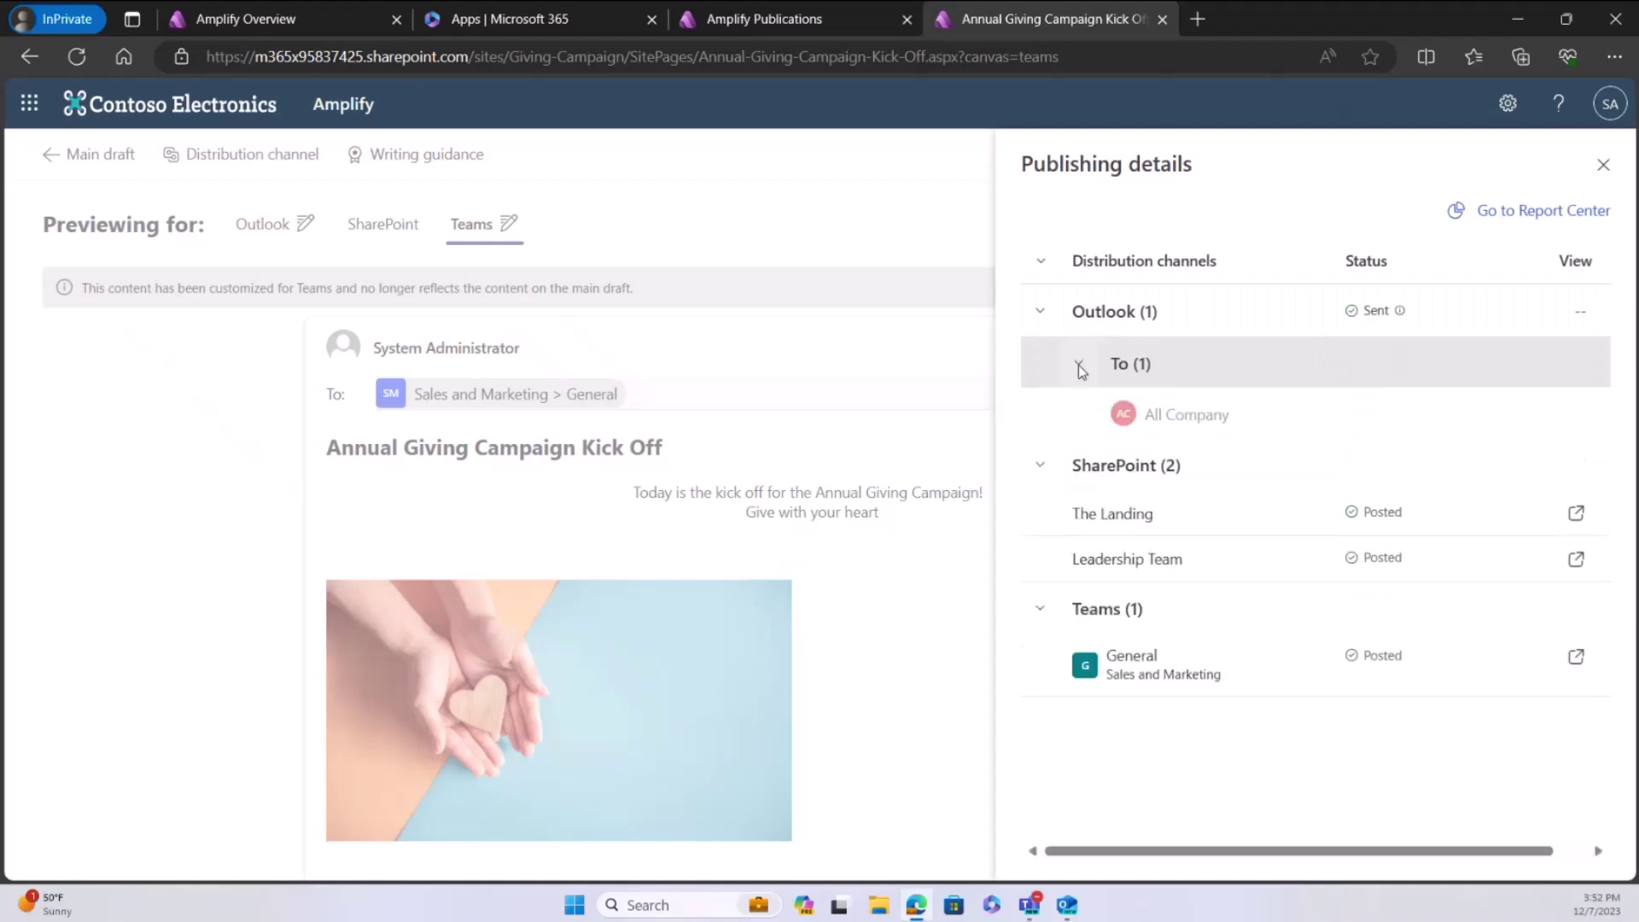
click(1078, 365)
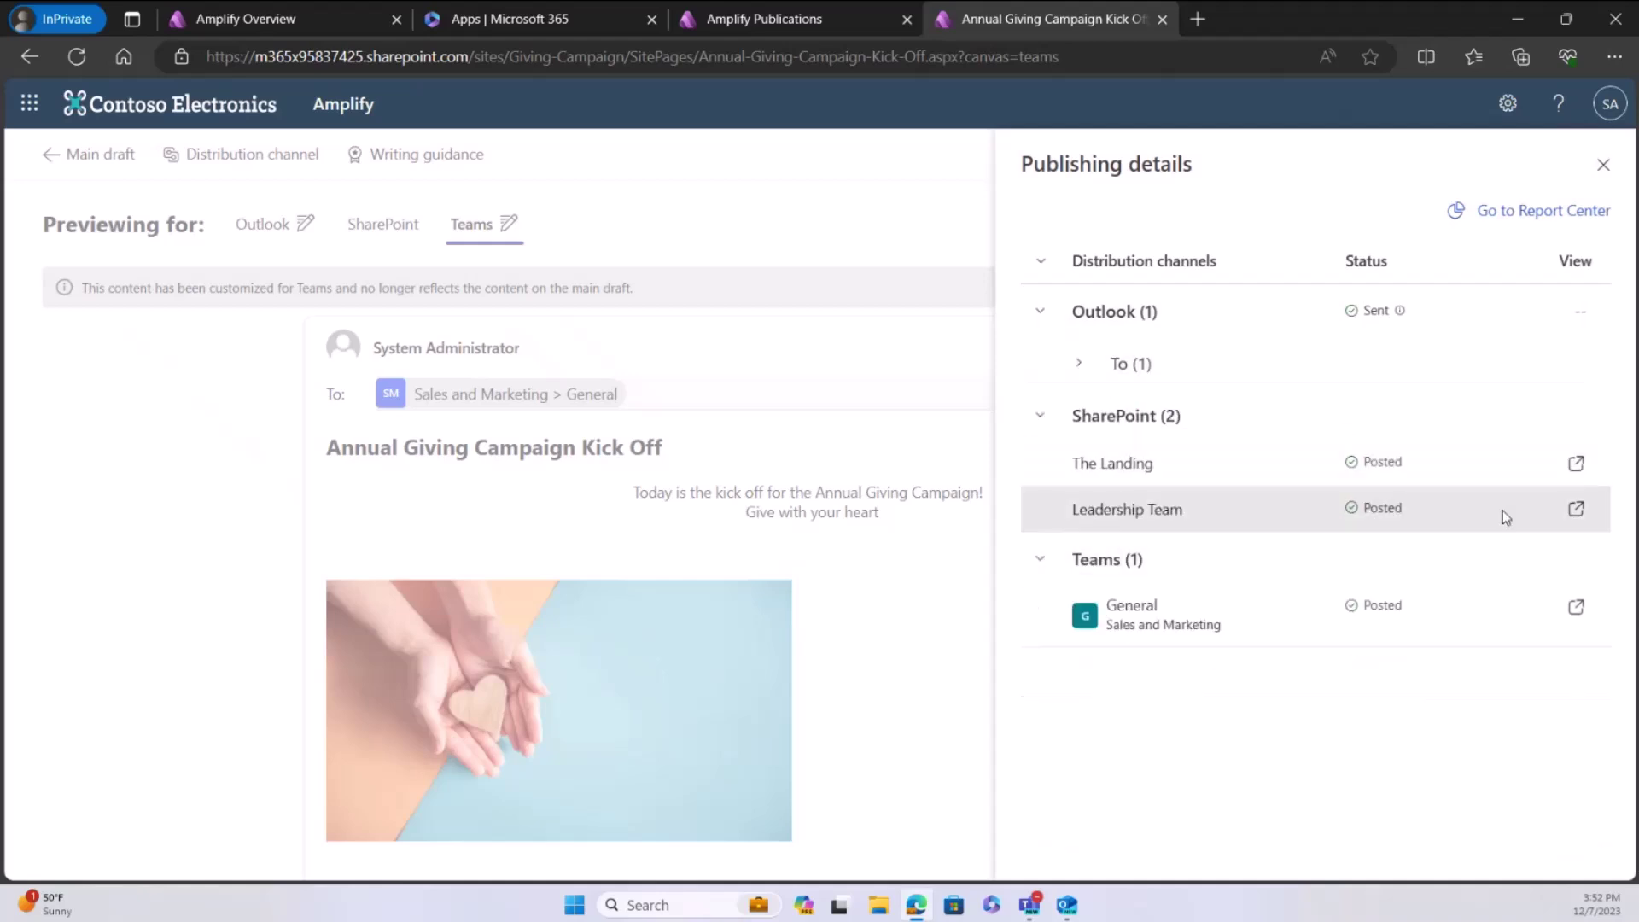
Step: Open the published Annual Giving Campaign Kick Off page on The Landing and like it
click(1575, 464)
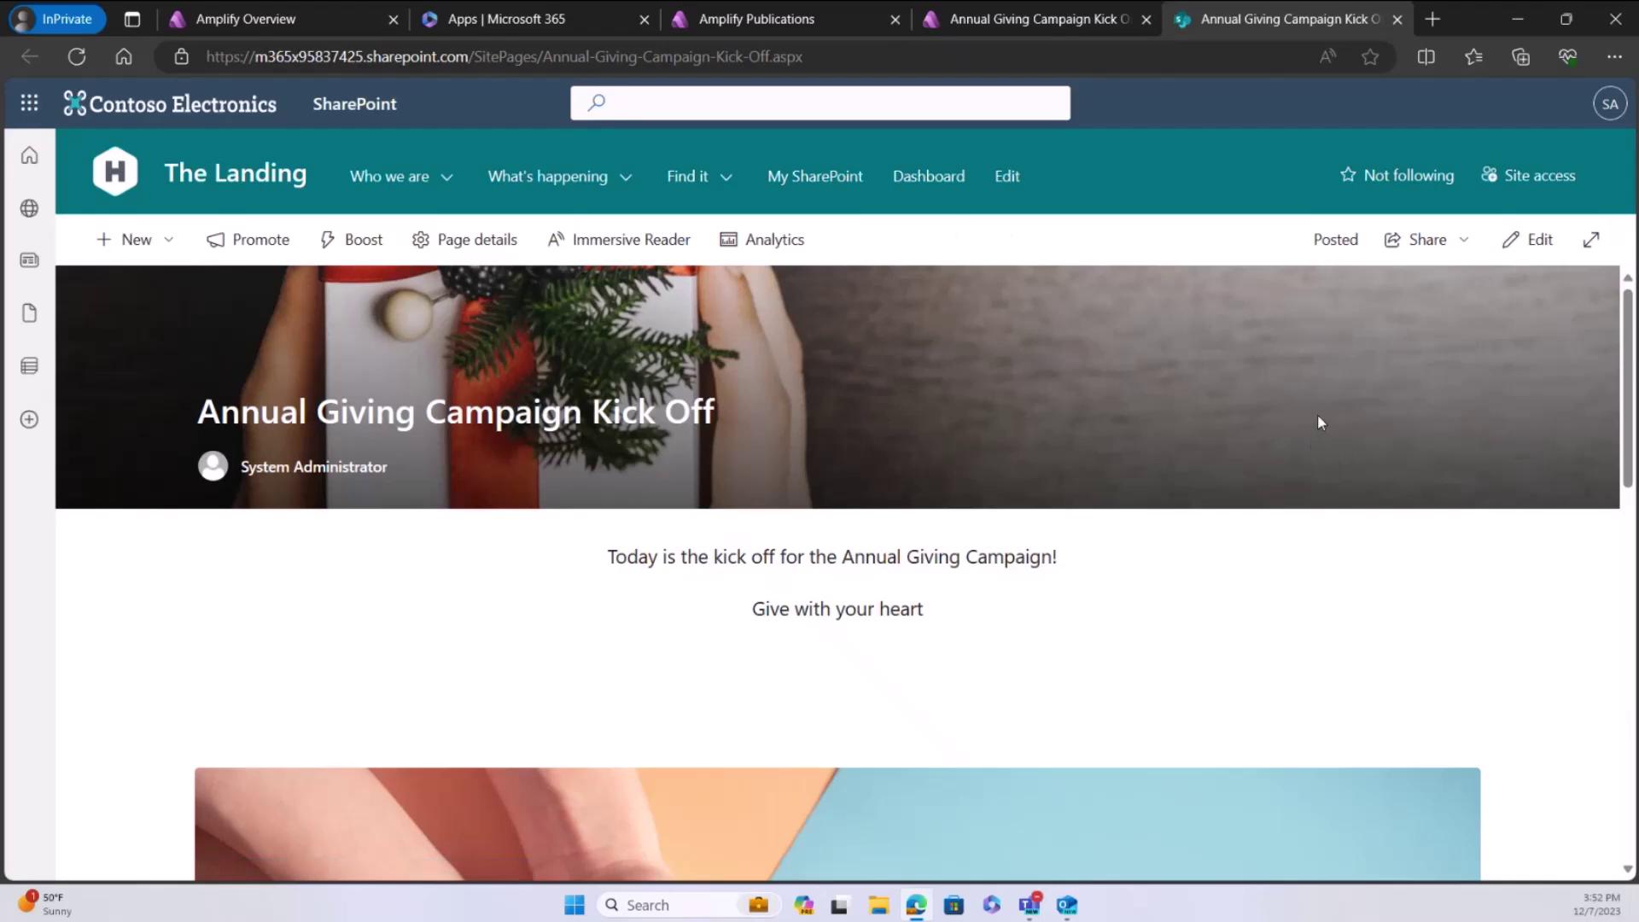
scroll(1317, 418, down, 5)
scroll(1320, 422, down, 6)
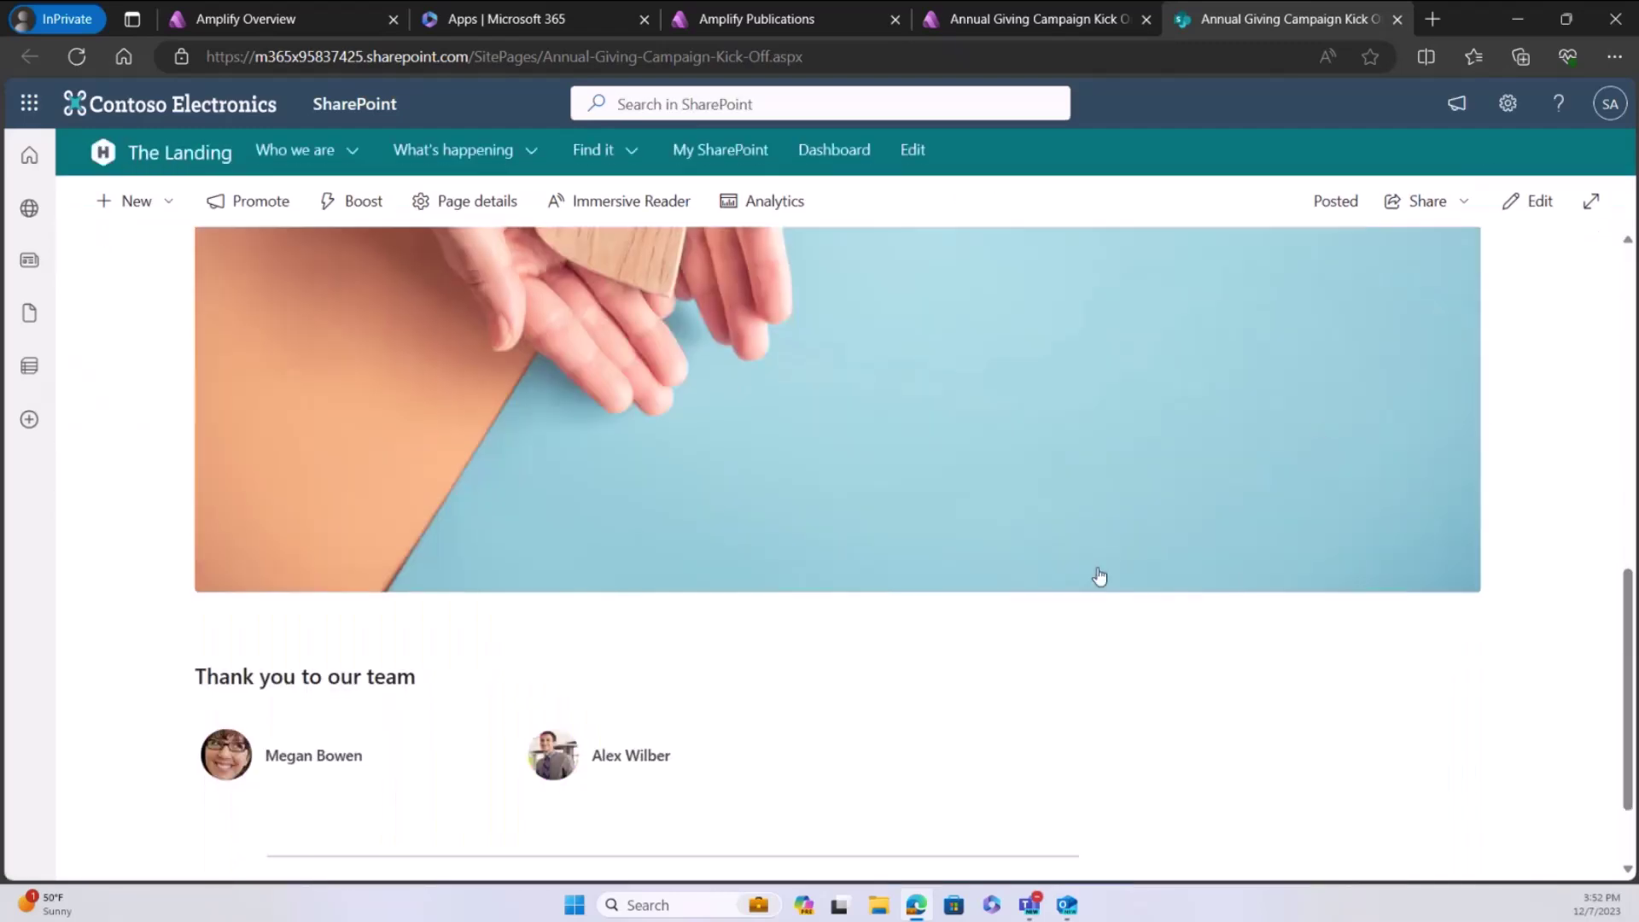
click(314, 736)
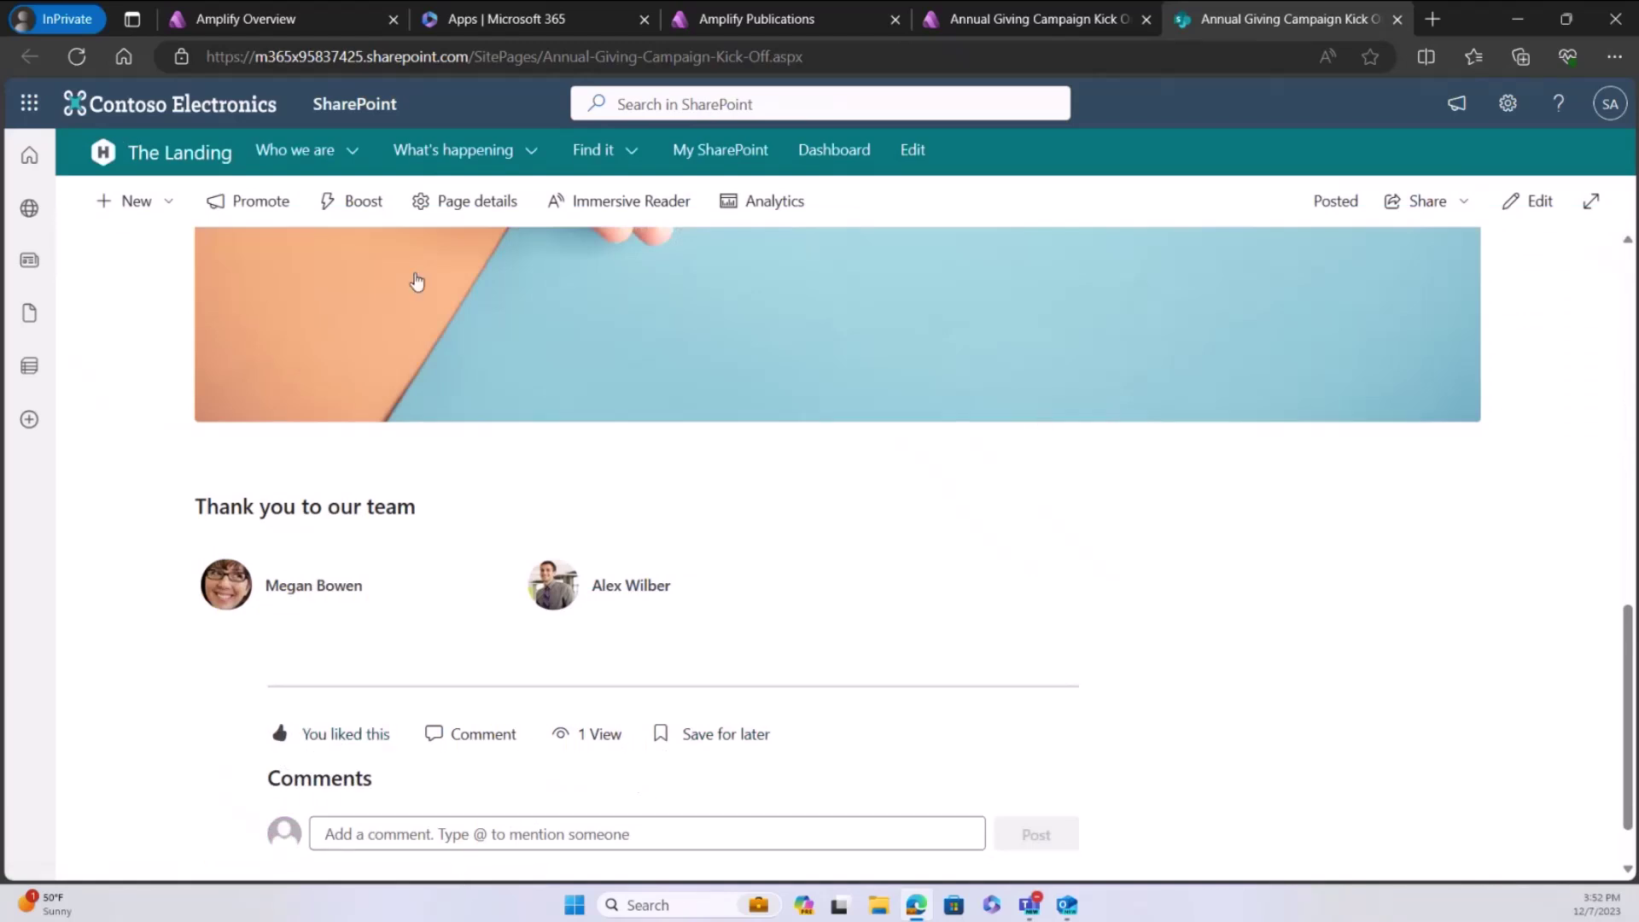
Step: Examine The Landing home page's Company feed and Company news sections for the published kick-off post
click(175, 152)
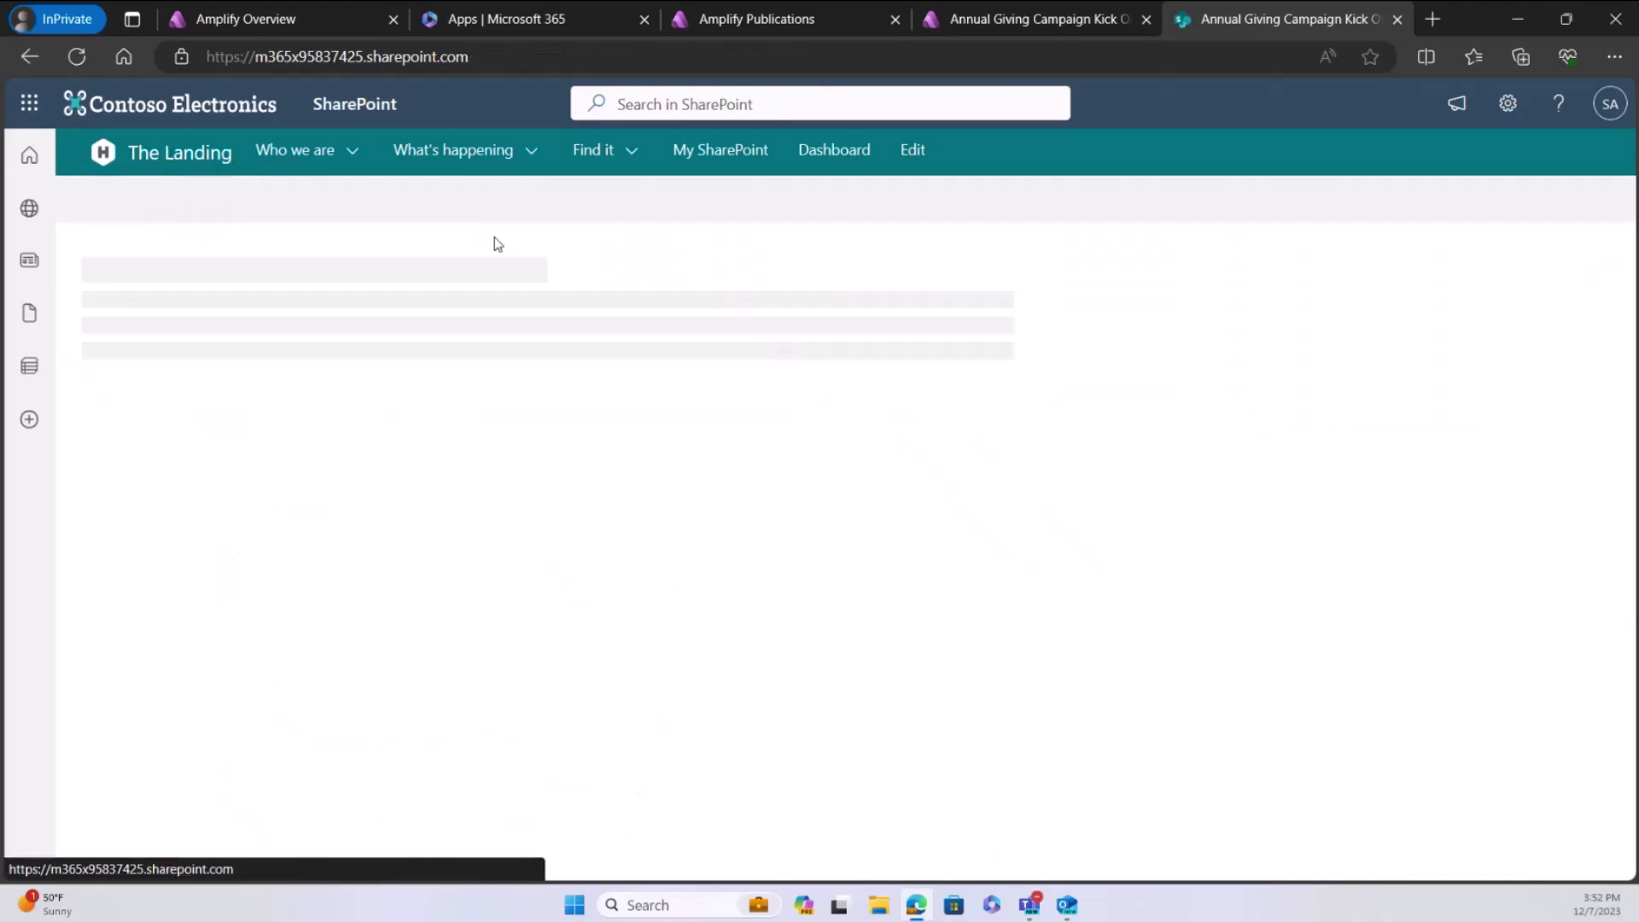
scroll(651, 483, down, 8)
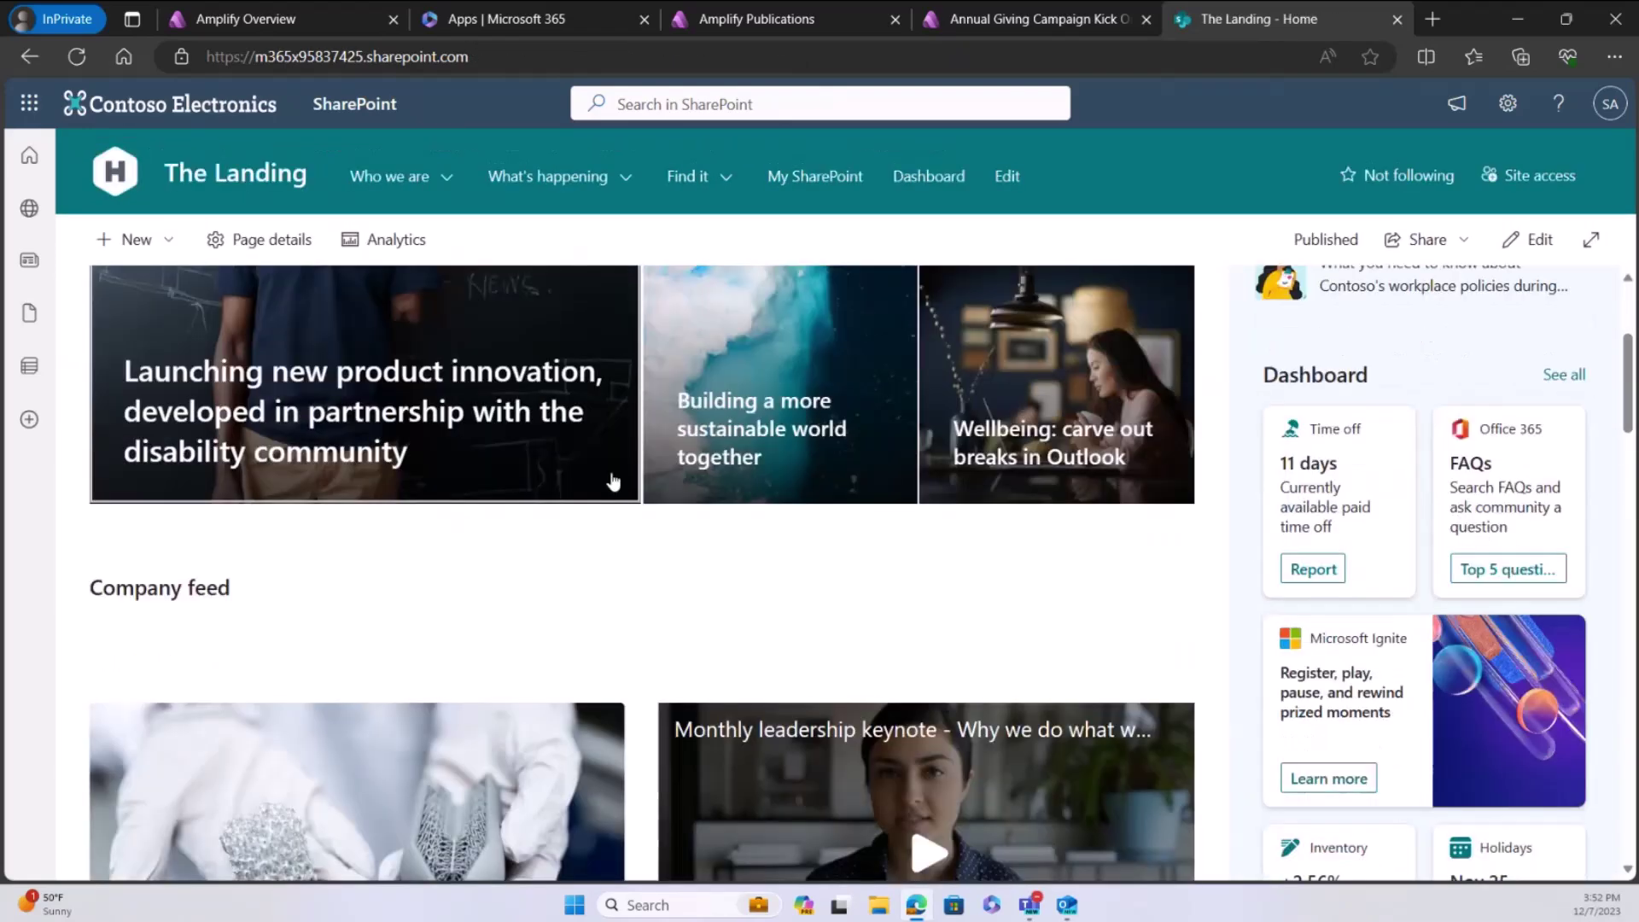
scroll(427, 530, up, 2)
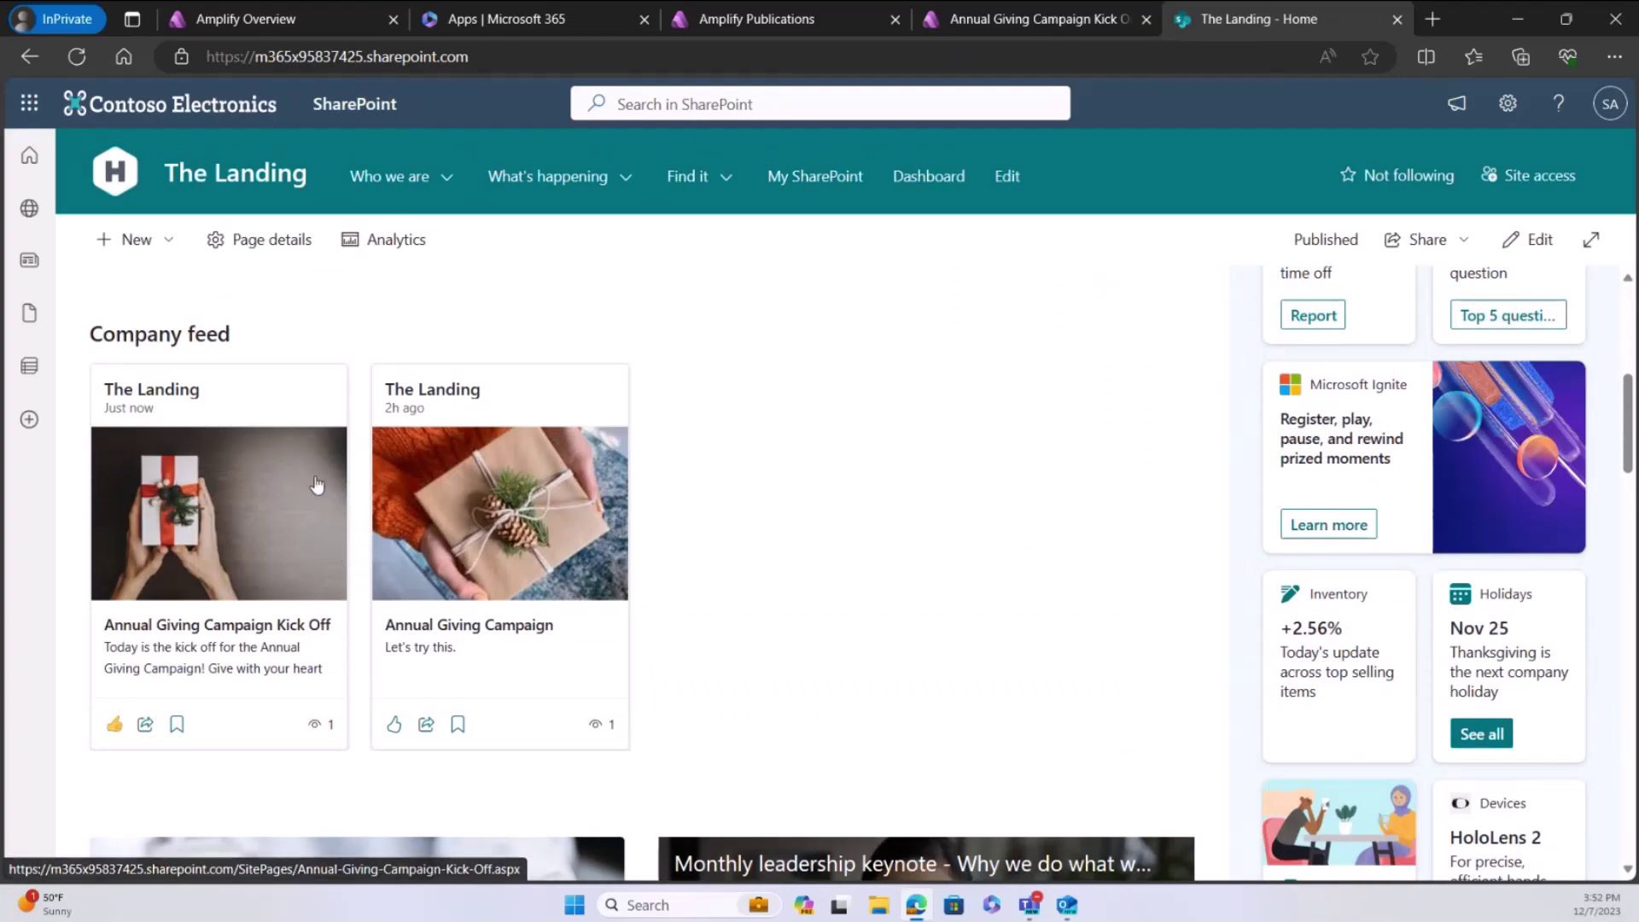
scroll(495, 499, up, 2)
scroll(529, 499, up, 4)
scroll(342, 680, down, 8)
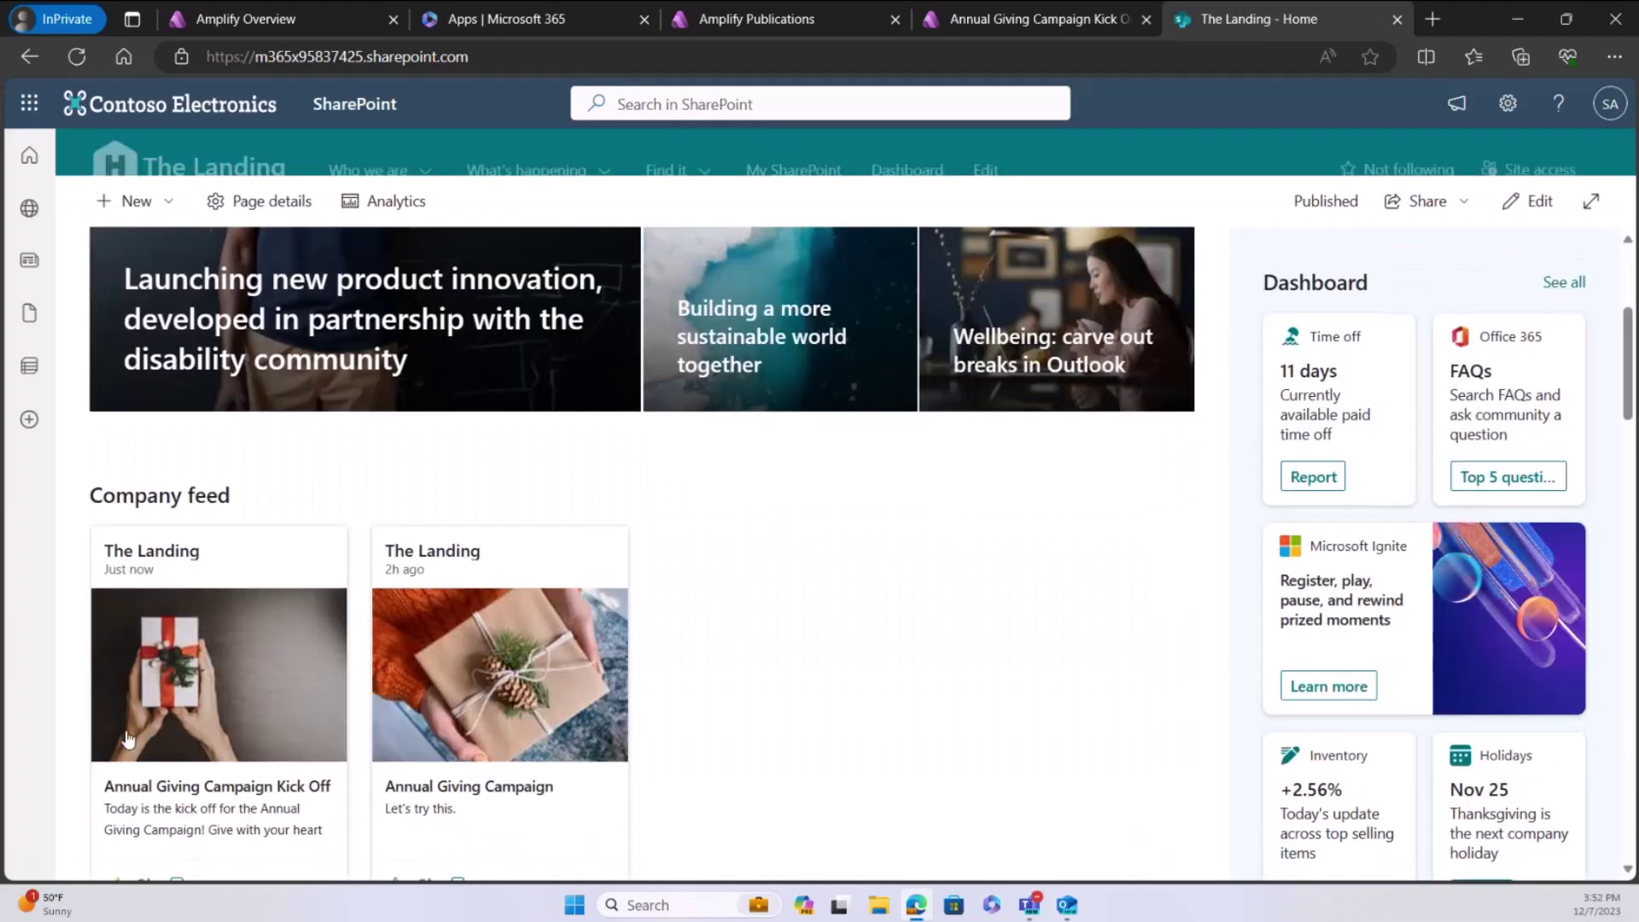
scroll(342, 680, down, 5)
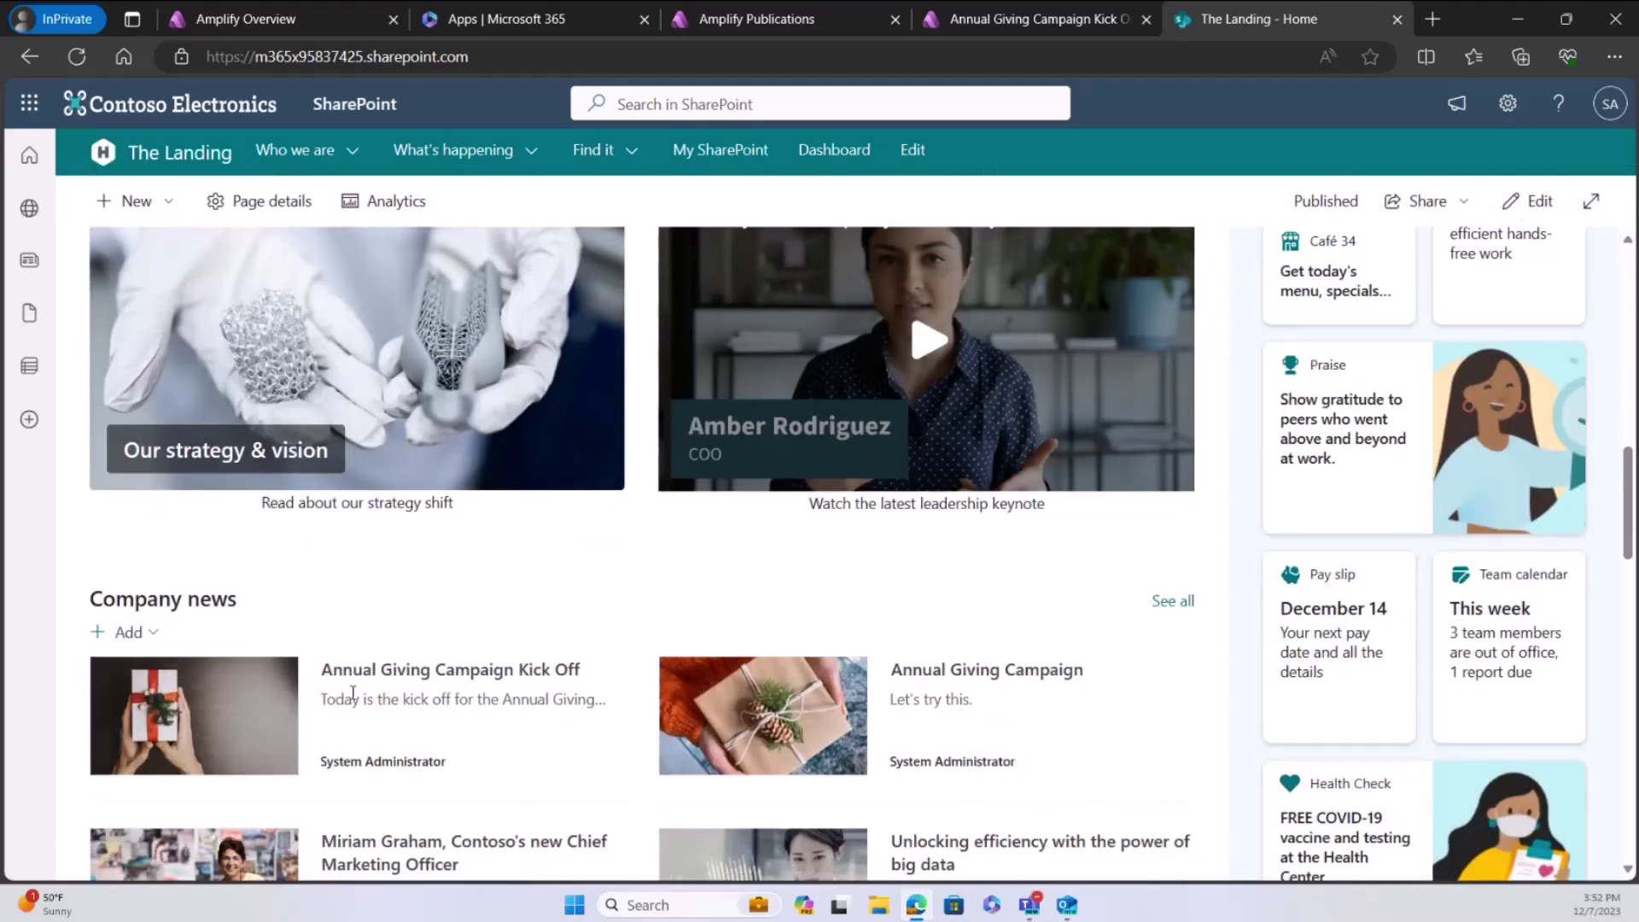
scroll(352, 693, up, 12)
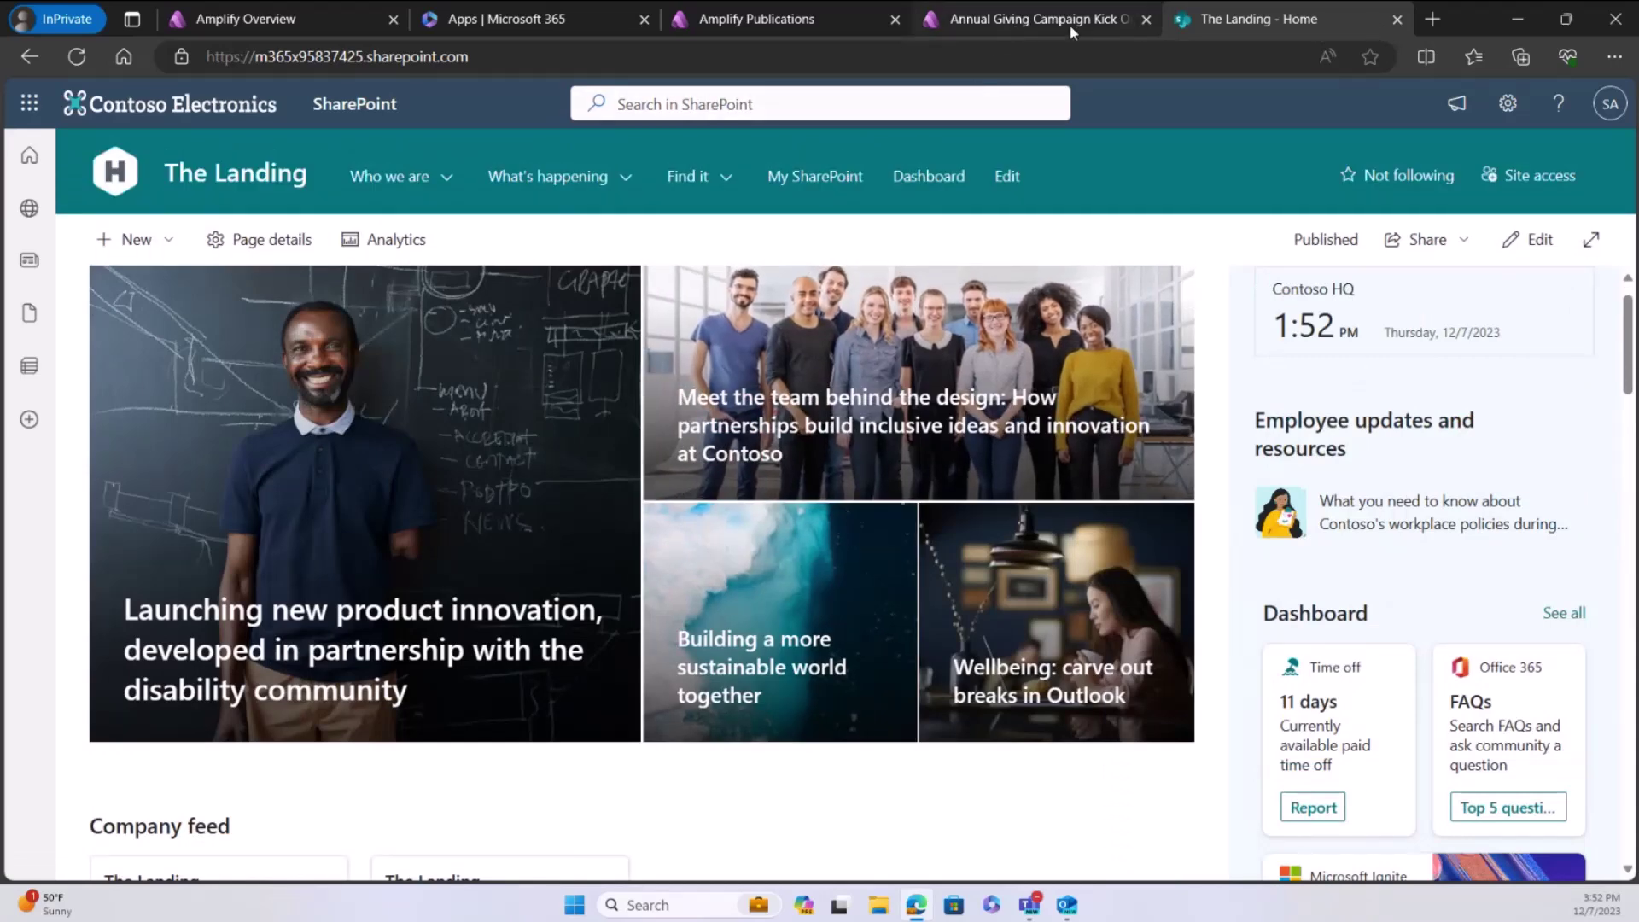
Step: Return to the Giving Campaign's publications in Amplify, refresh them, and view the campaign's reach and engagement reporting
click(768, 19)
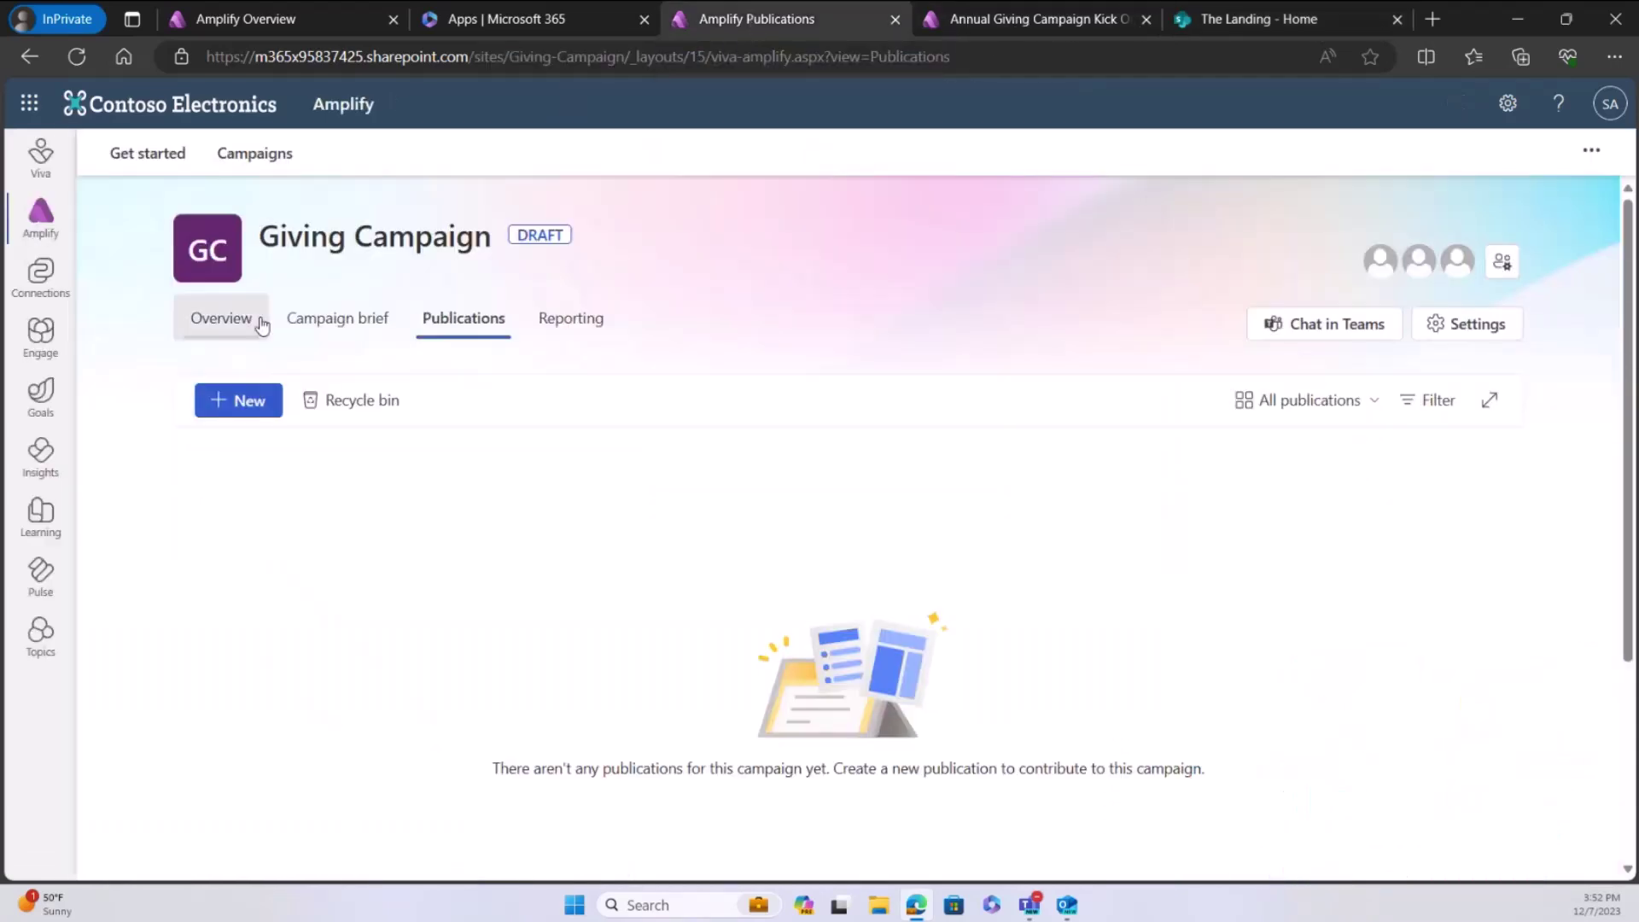
click(77, 56)
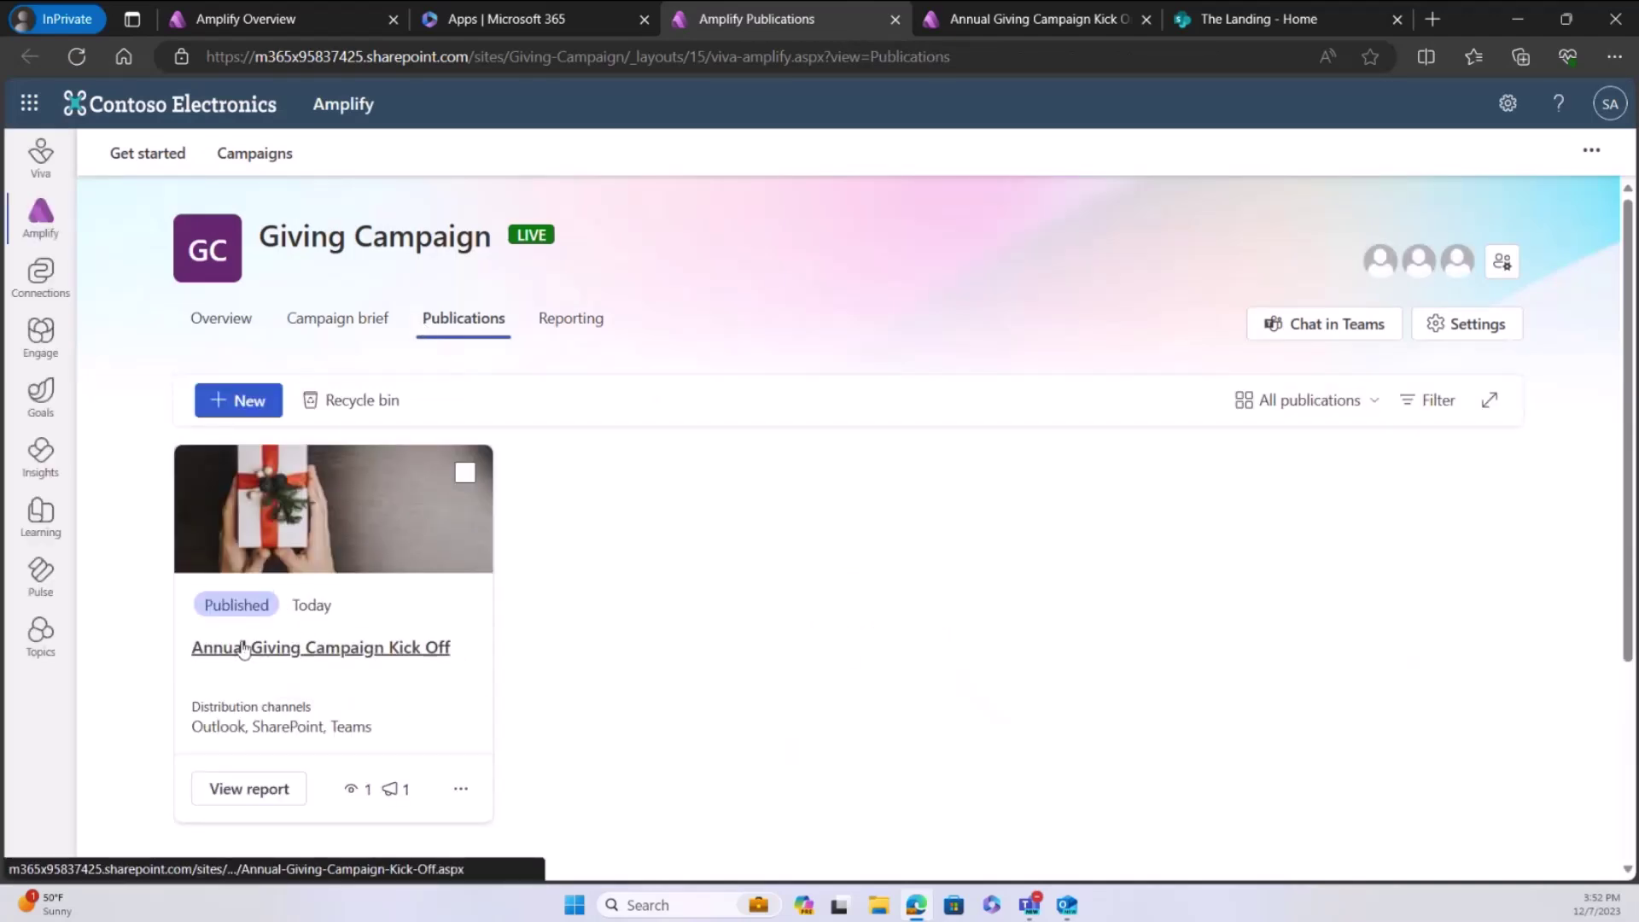
click(583, 321)
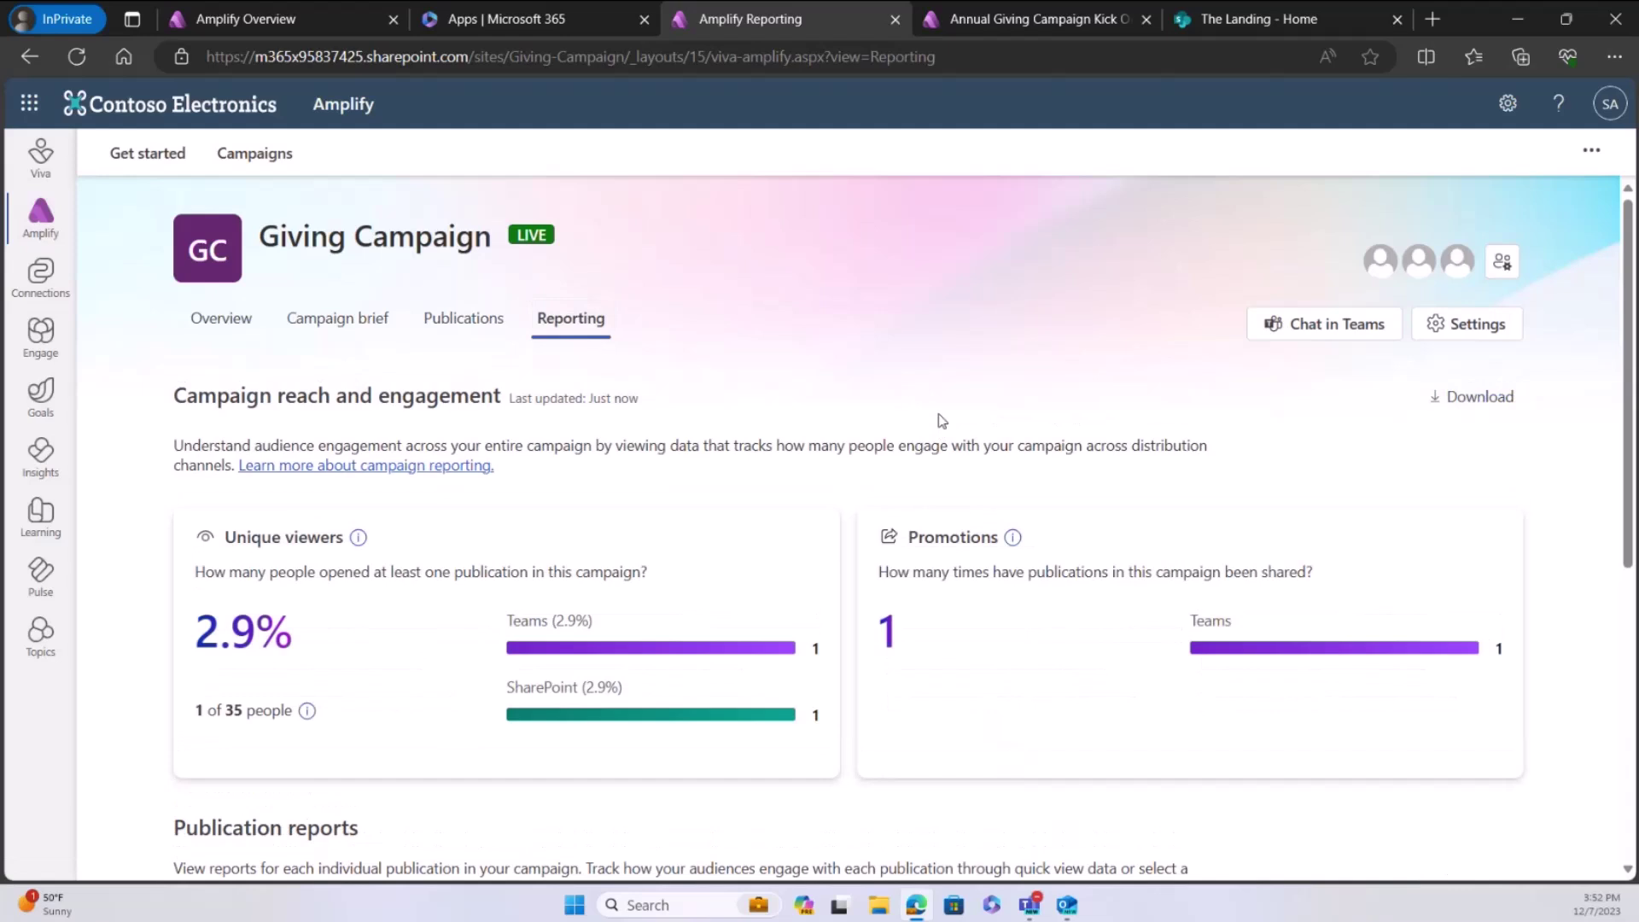
Step: Open the publication report for the Annual Giving Campaign Kick Off and examine its detailed metrics by distribution channel
scroll(862, 555, down, 6)
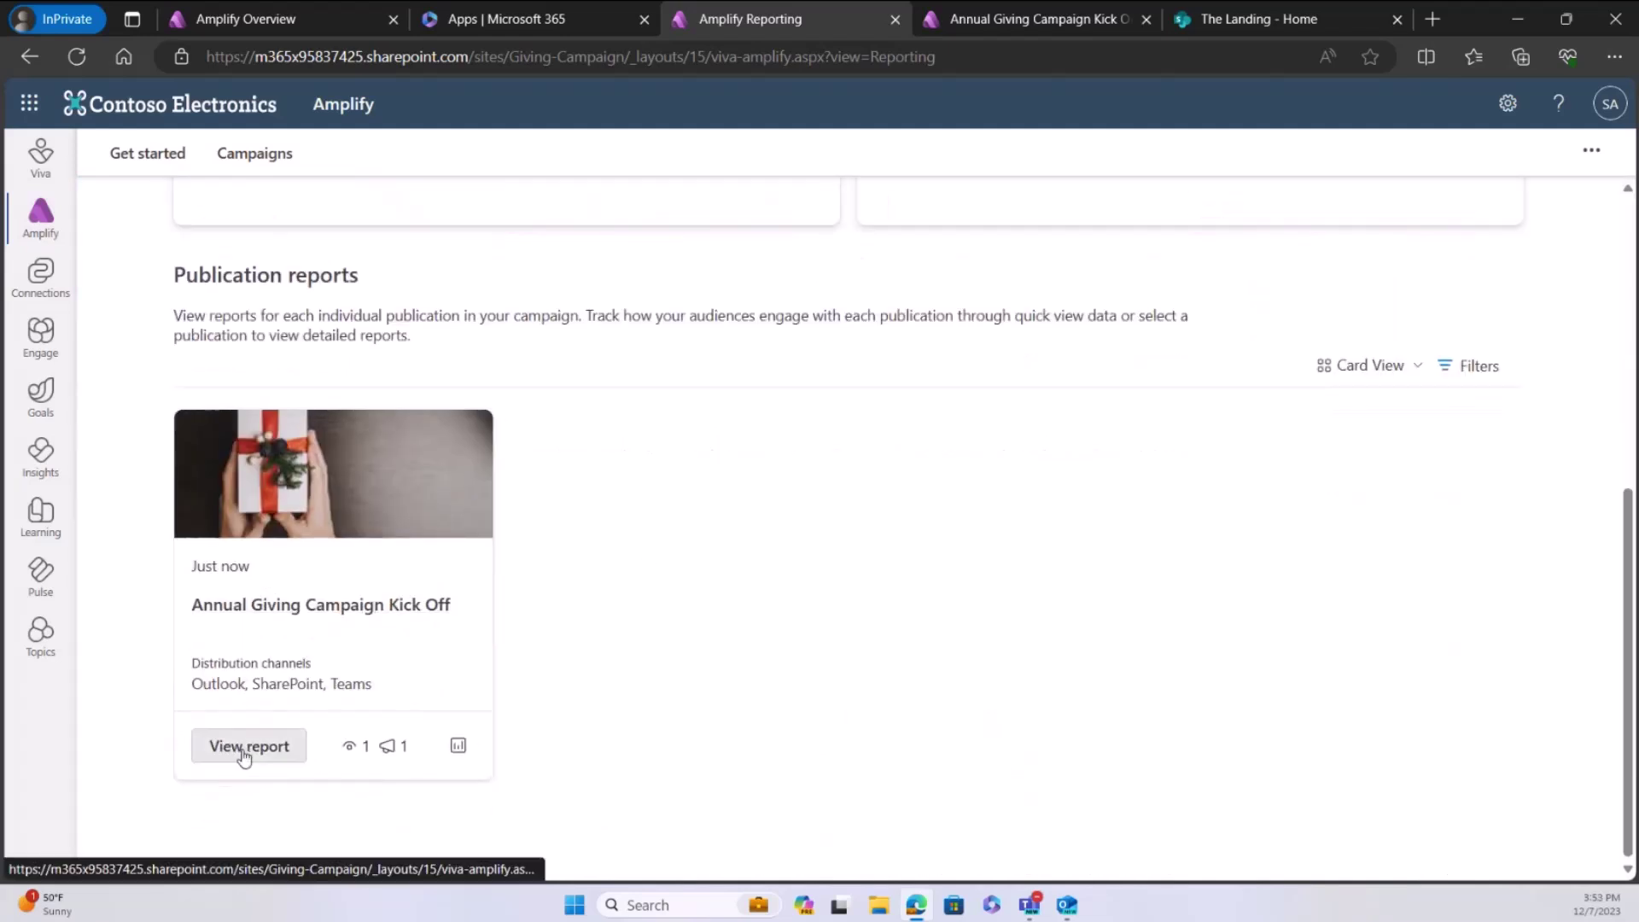
click(264, 751)
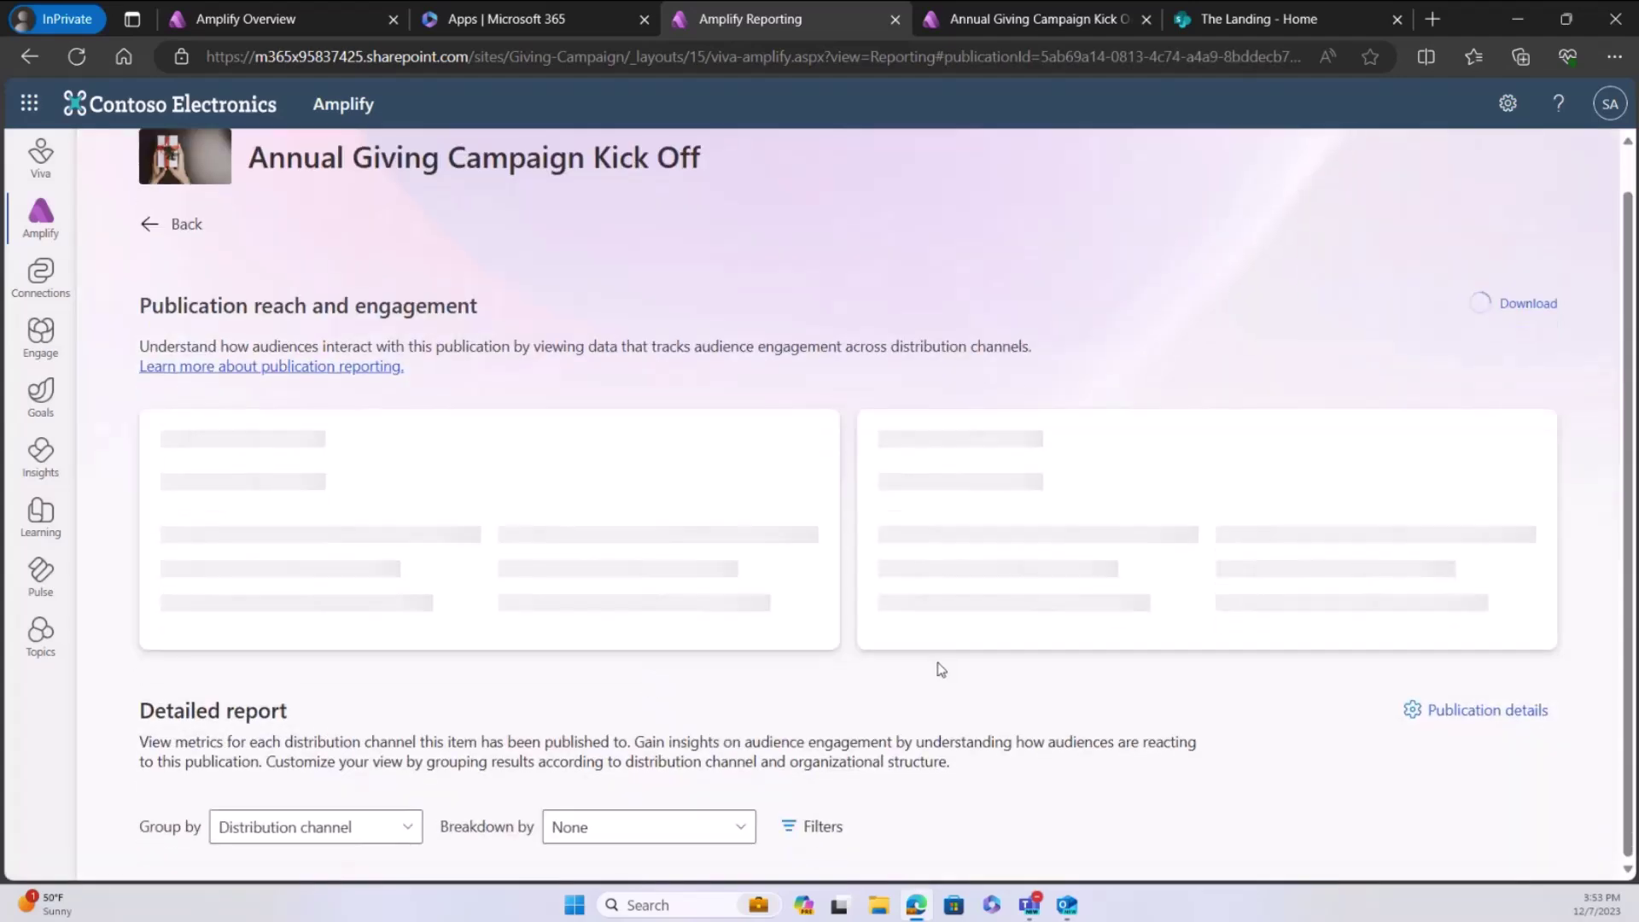
scroll(896, 700, down, 2)
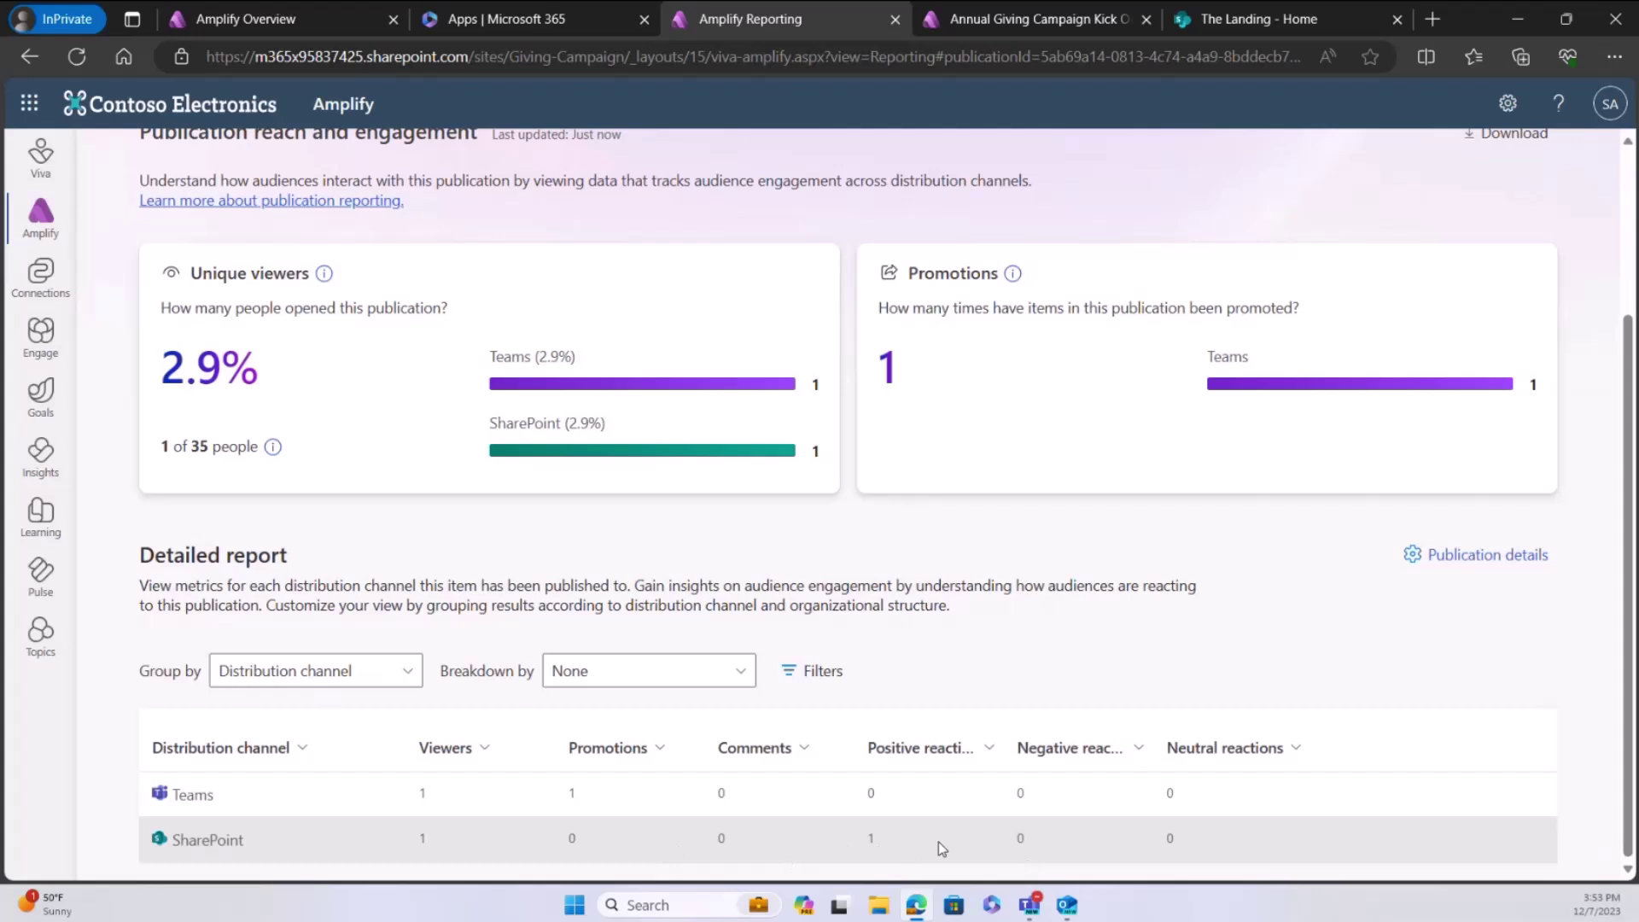
Step: Check the grouping options available for the detailed report, and return to the Giving Campaign's overall reporting
click(407, 671)
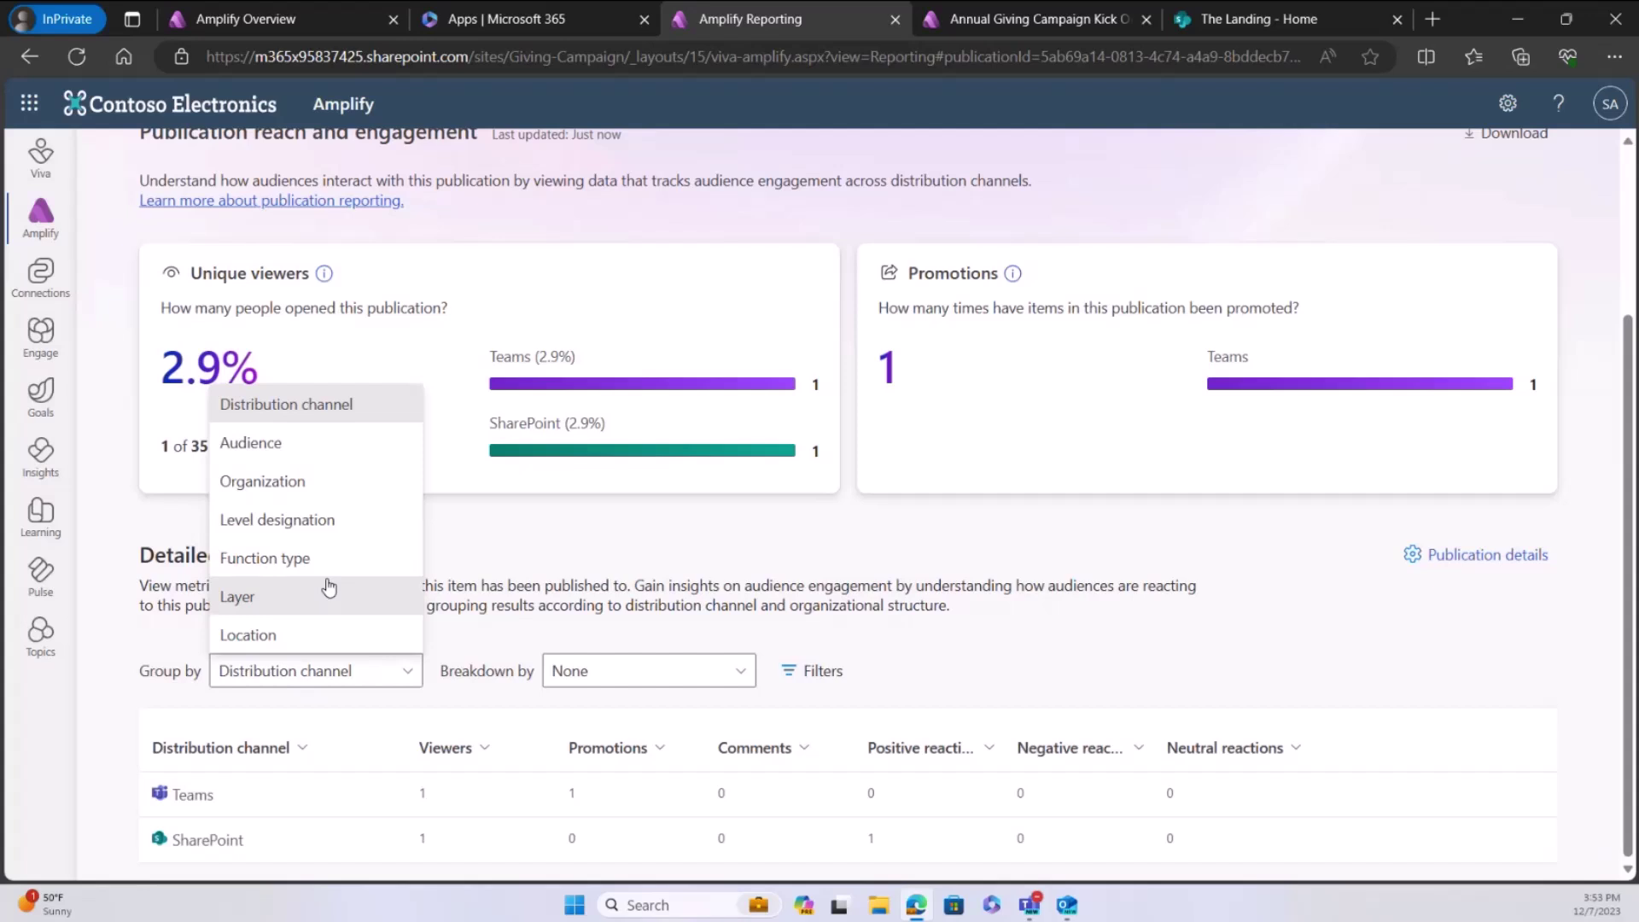
scroll(925, 212, up, 3)
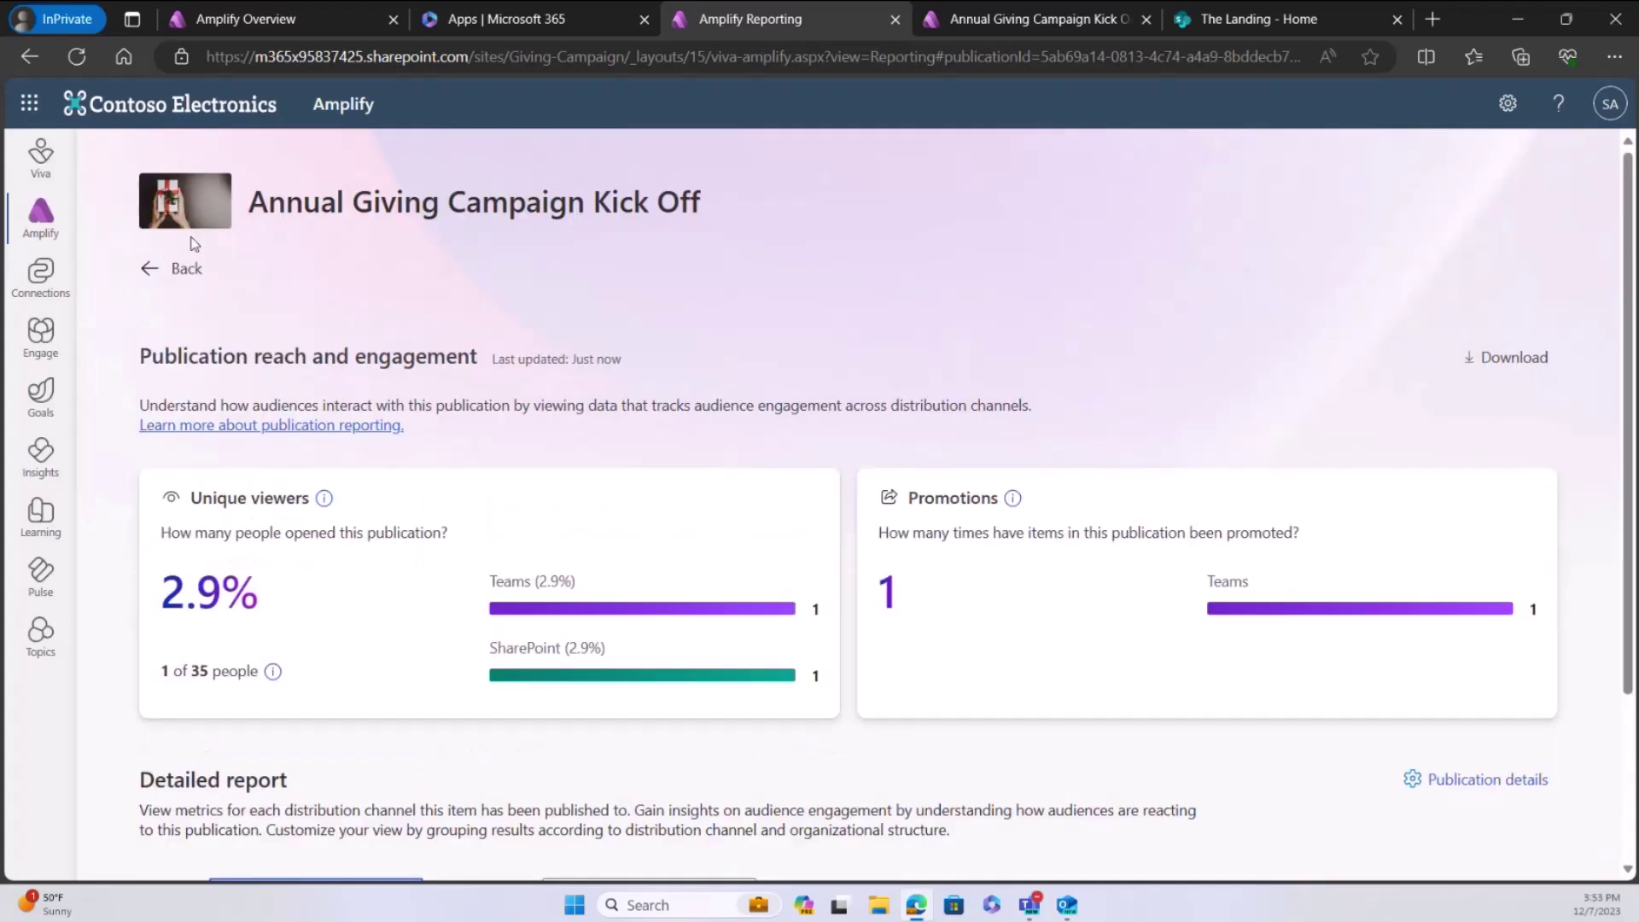
click(182, 272)
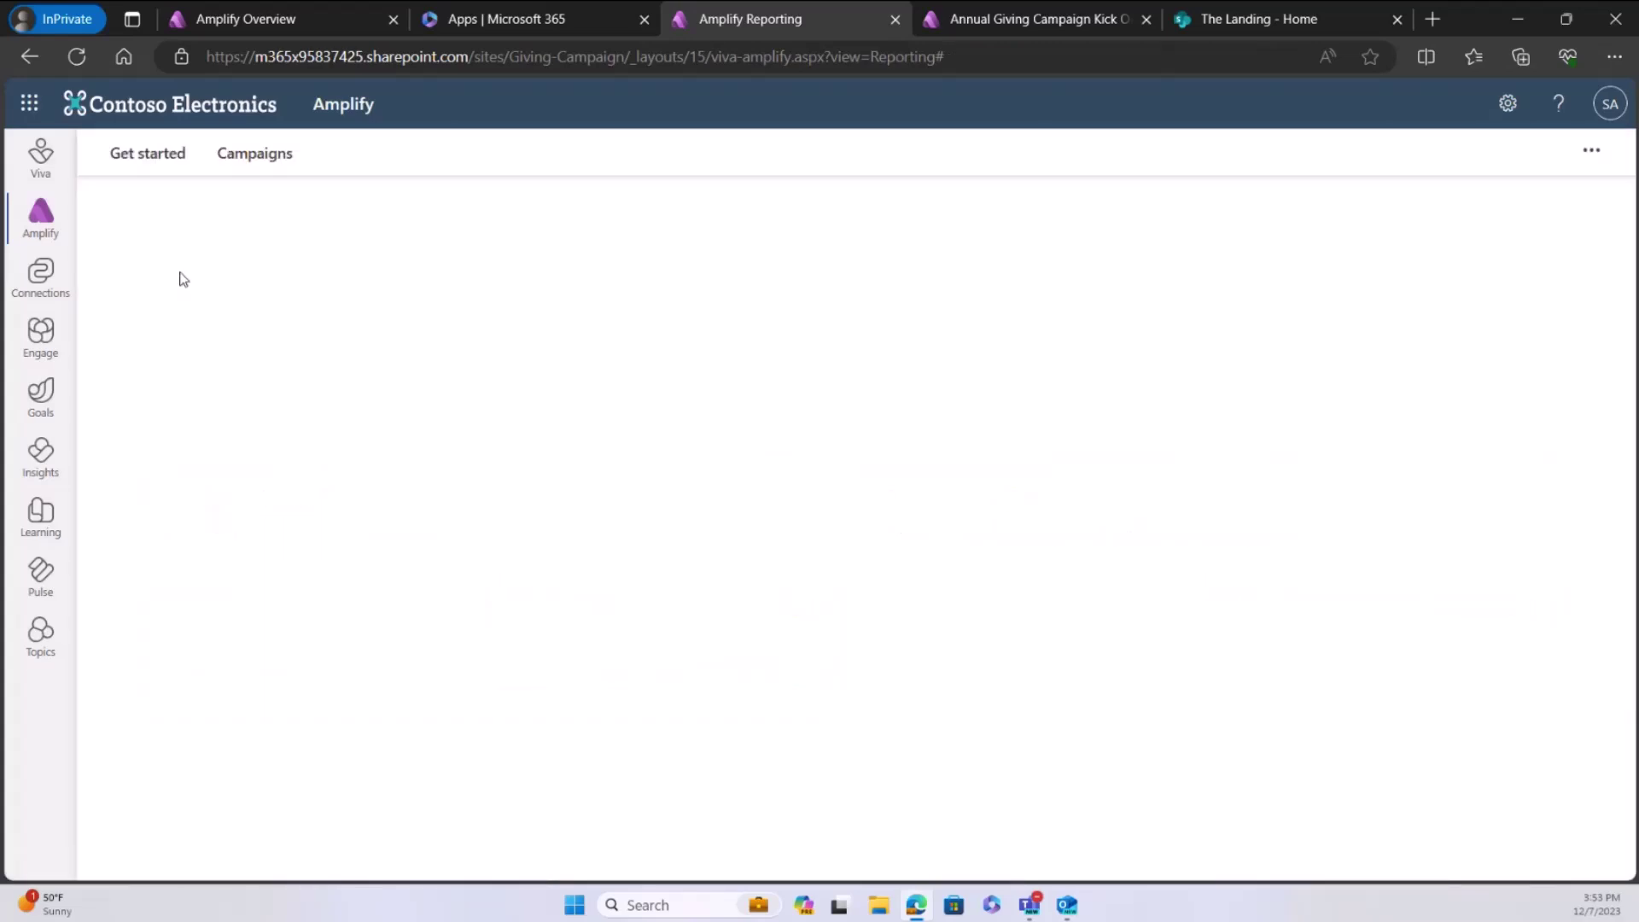